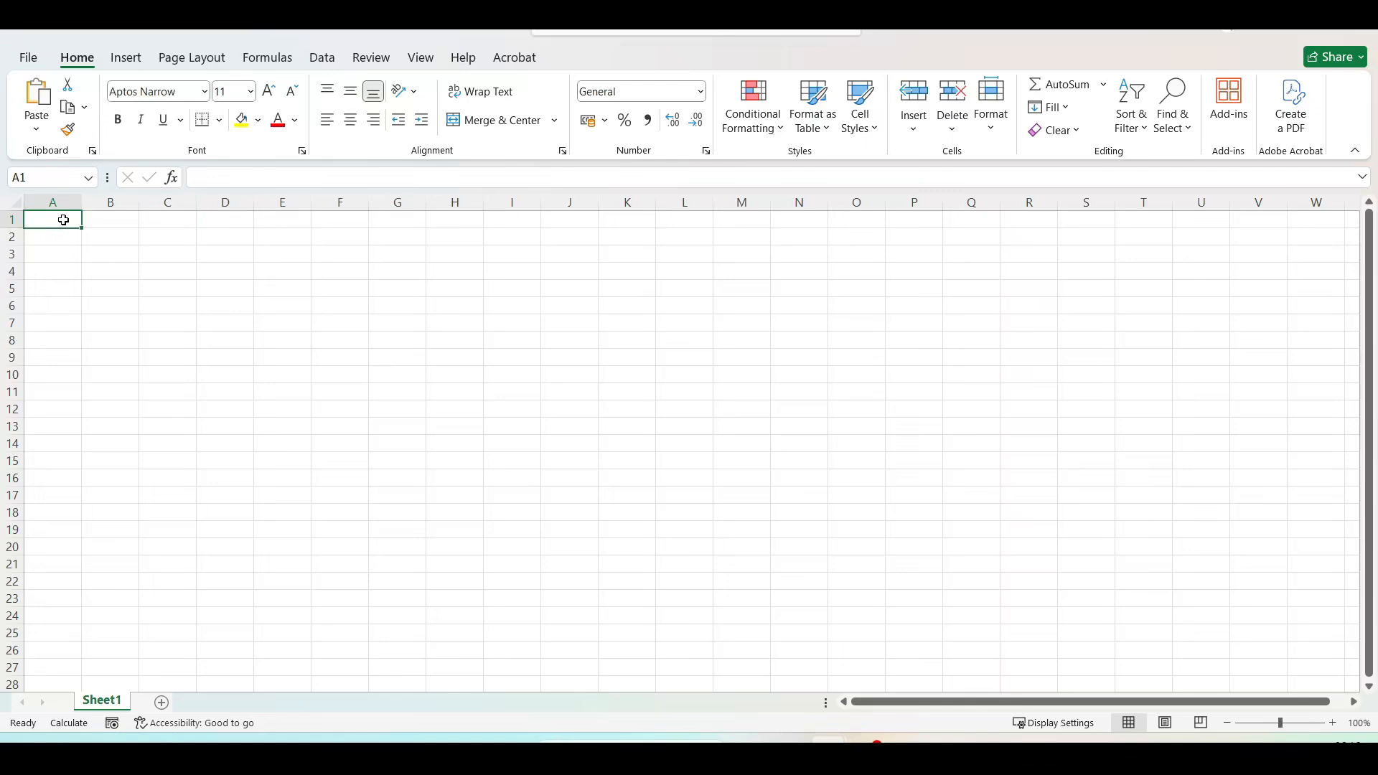
Enter the title "Ubuntu Retailers - Monthly Sales Performance Summary" in cell A1
double_click(63, 220)
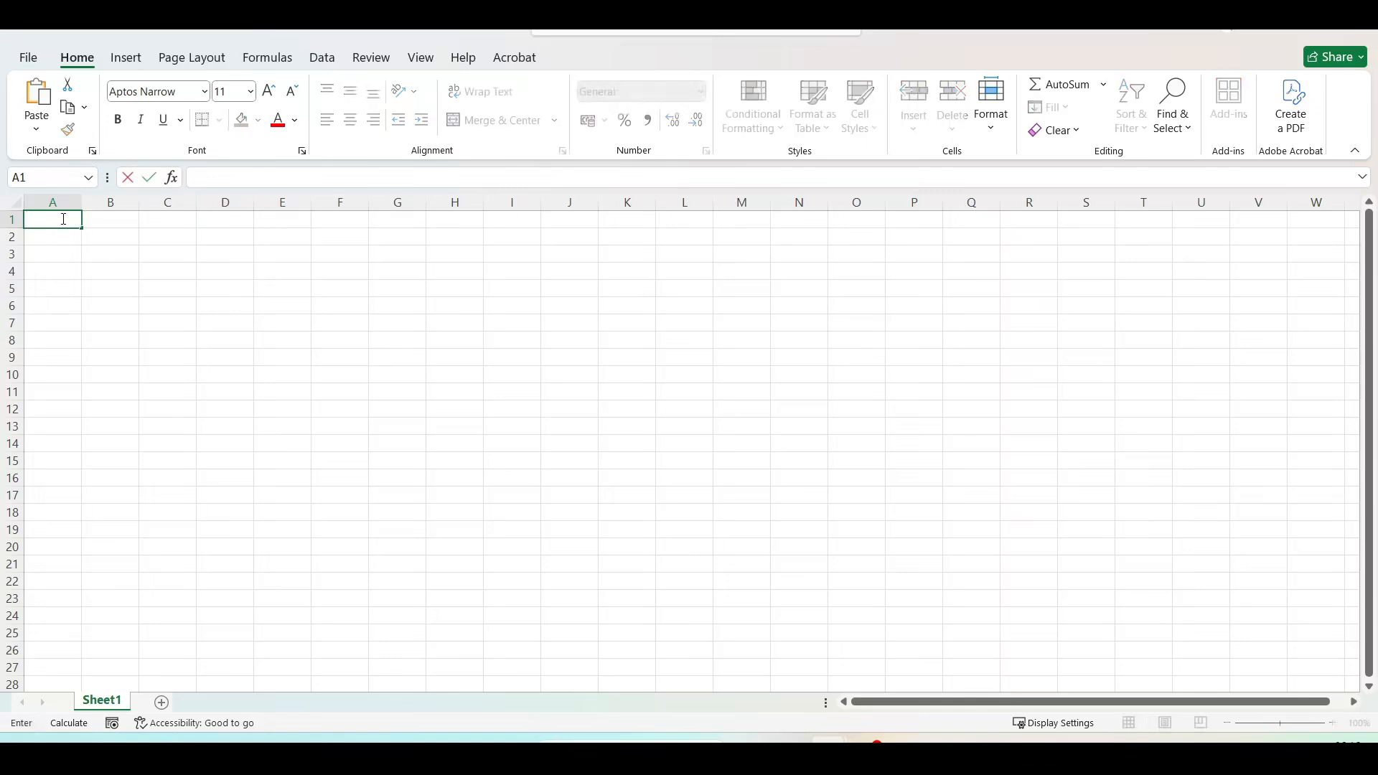
type("Ubuntu Retailers - M")
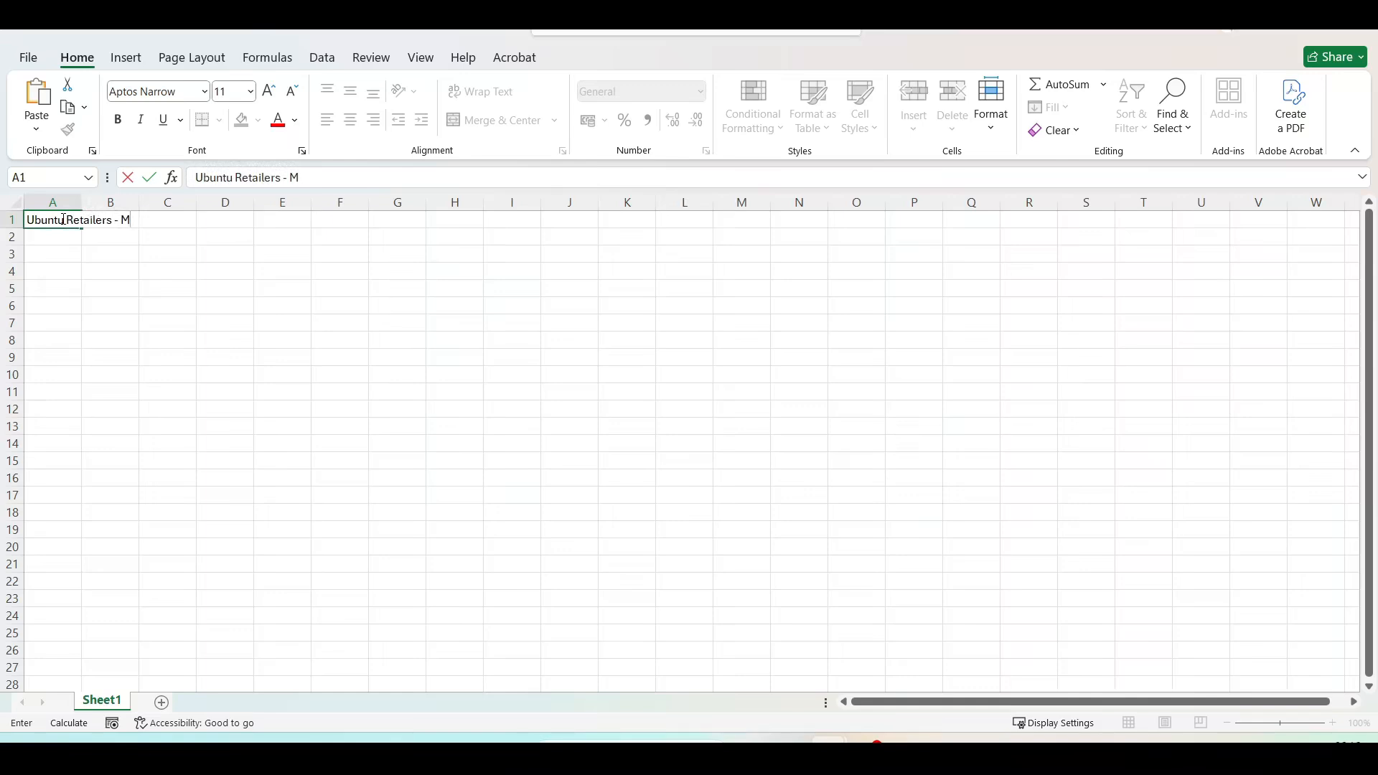
type("onthly Sales Per")
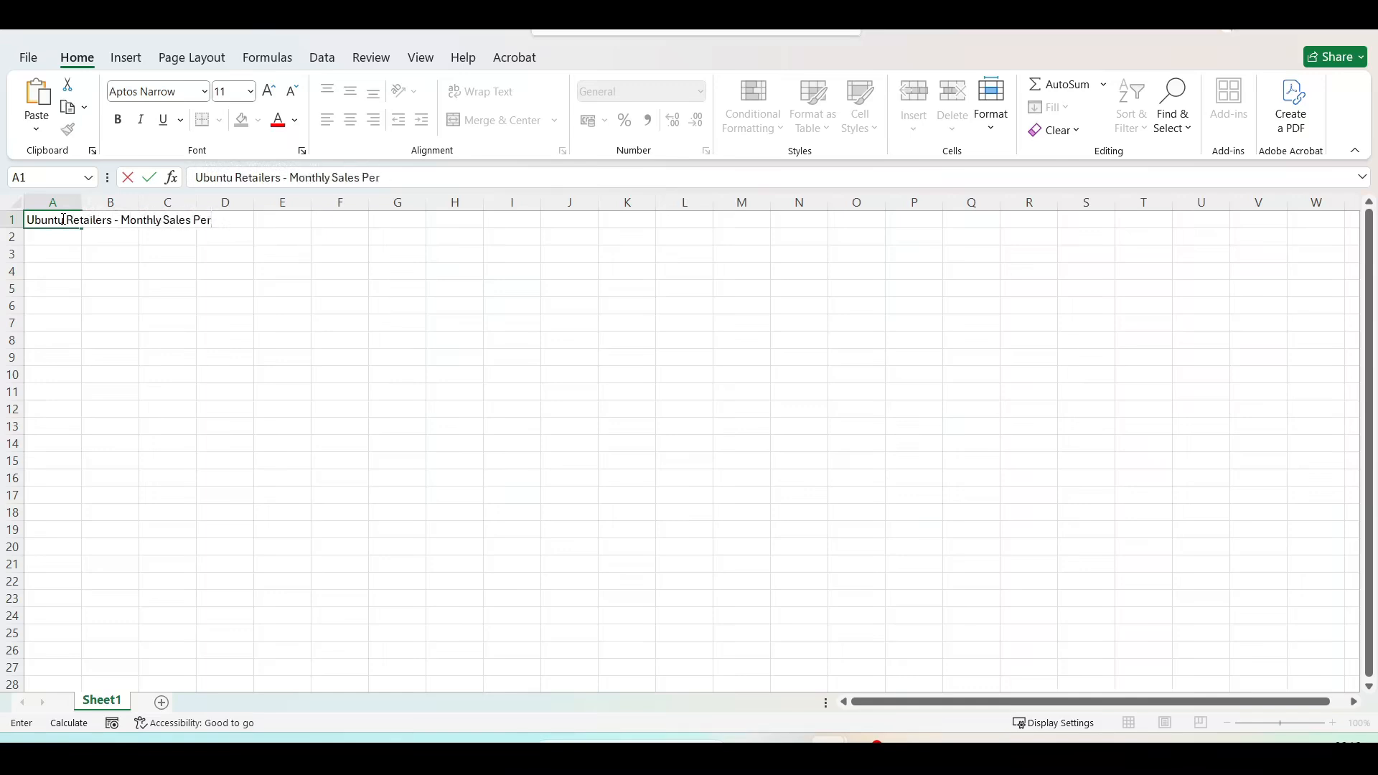
type("formance Summary")
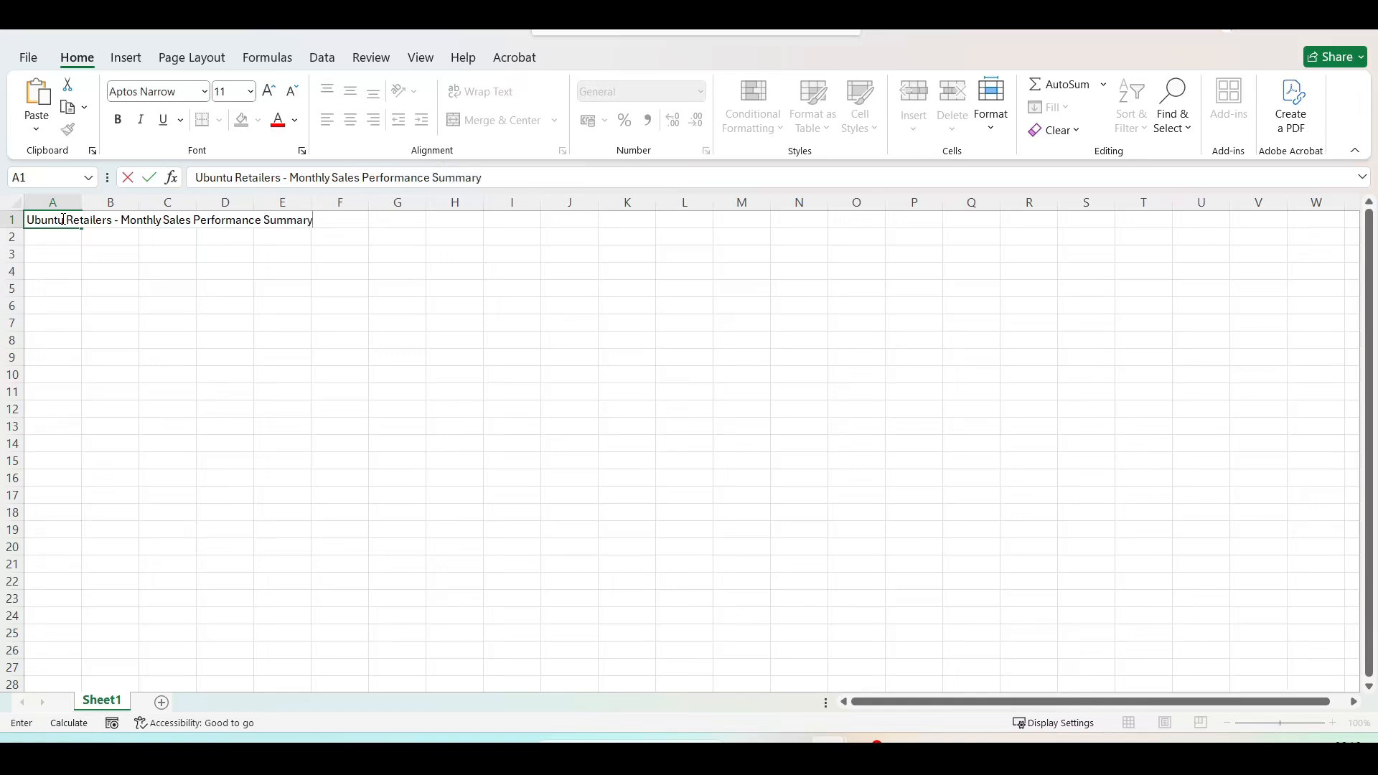
left_click(222, 270)
Enter the subtitle "Reporting Period: August 2026 | Prepared By: Store Manager" in cell A2
left_click(60, 251)
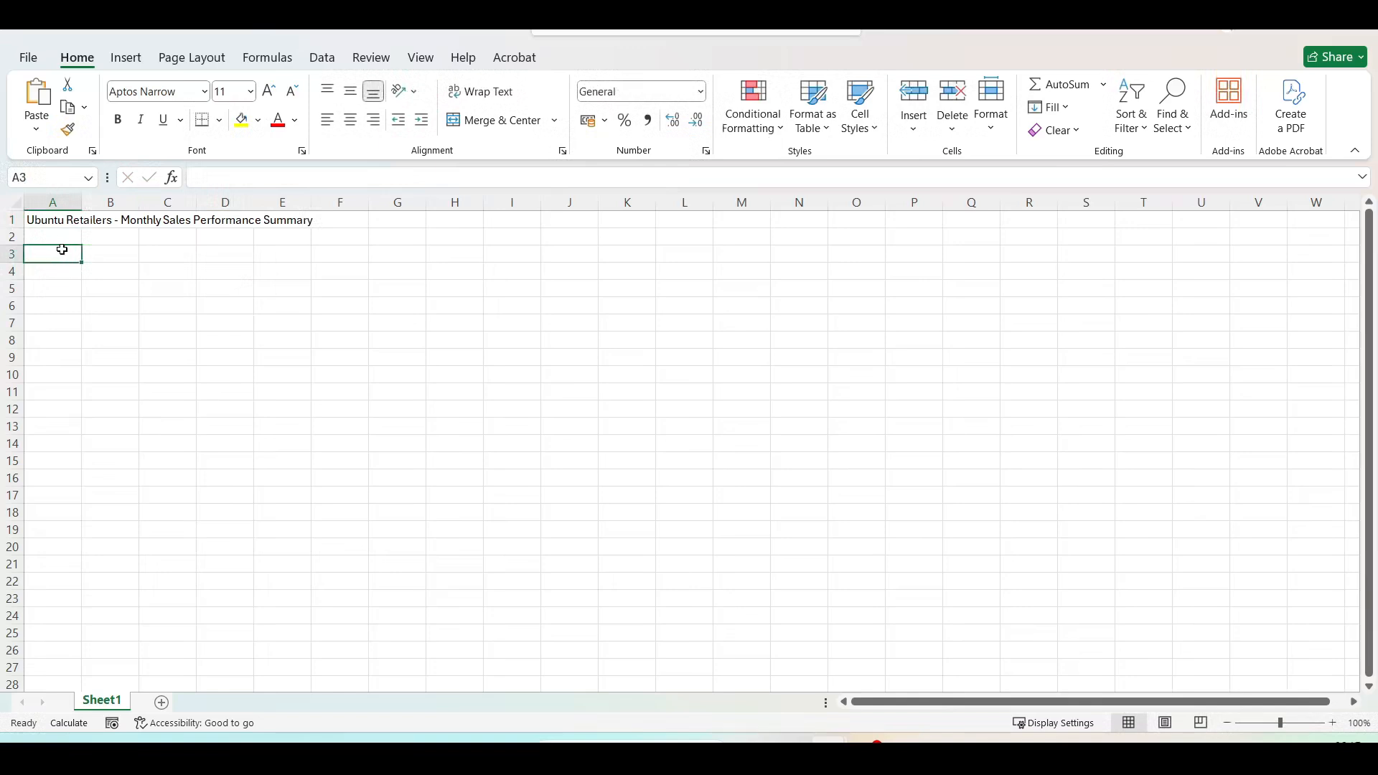
type("R")
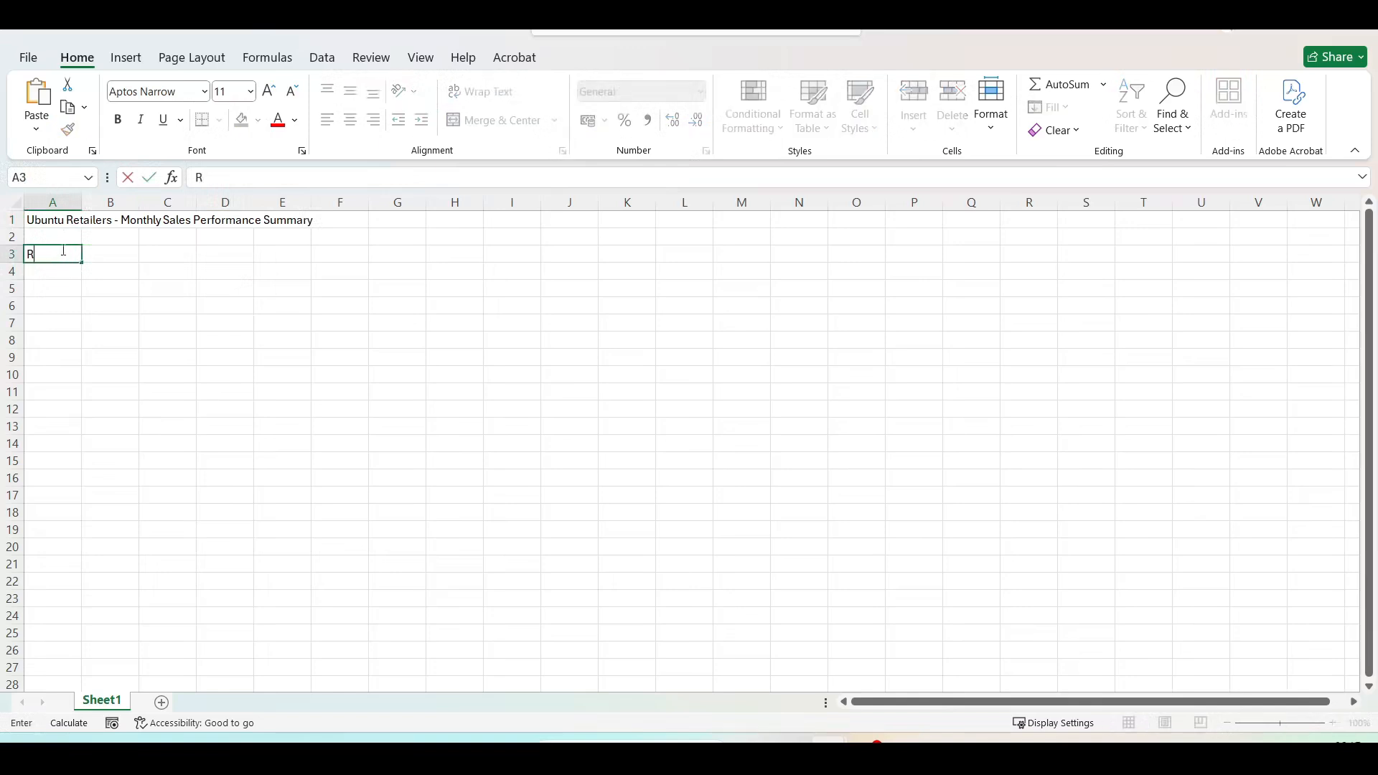
key("BackSpace")
left_click(55, 239)
type("Reporting")
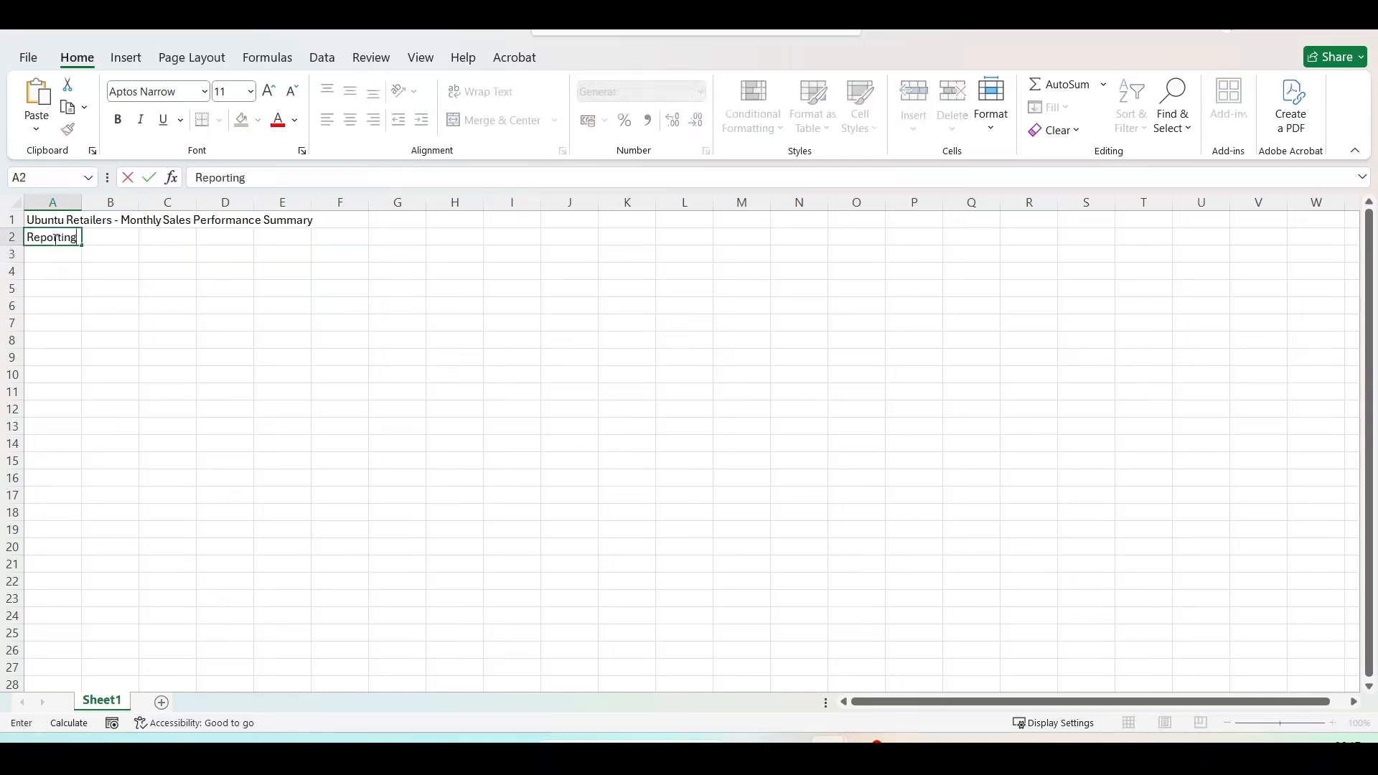
type(" Period: August")
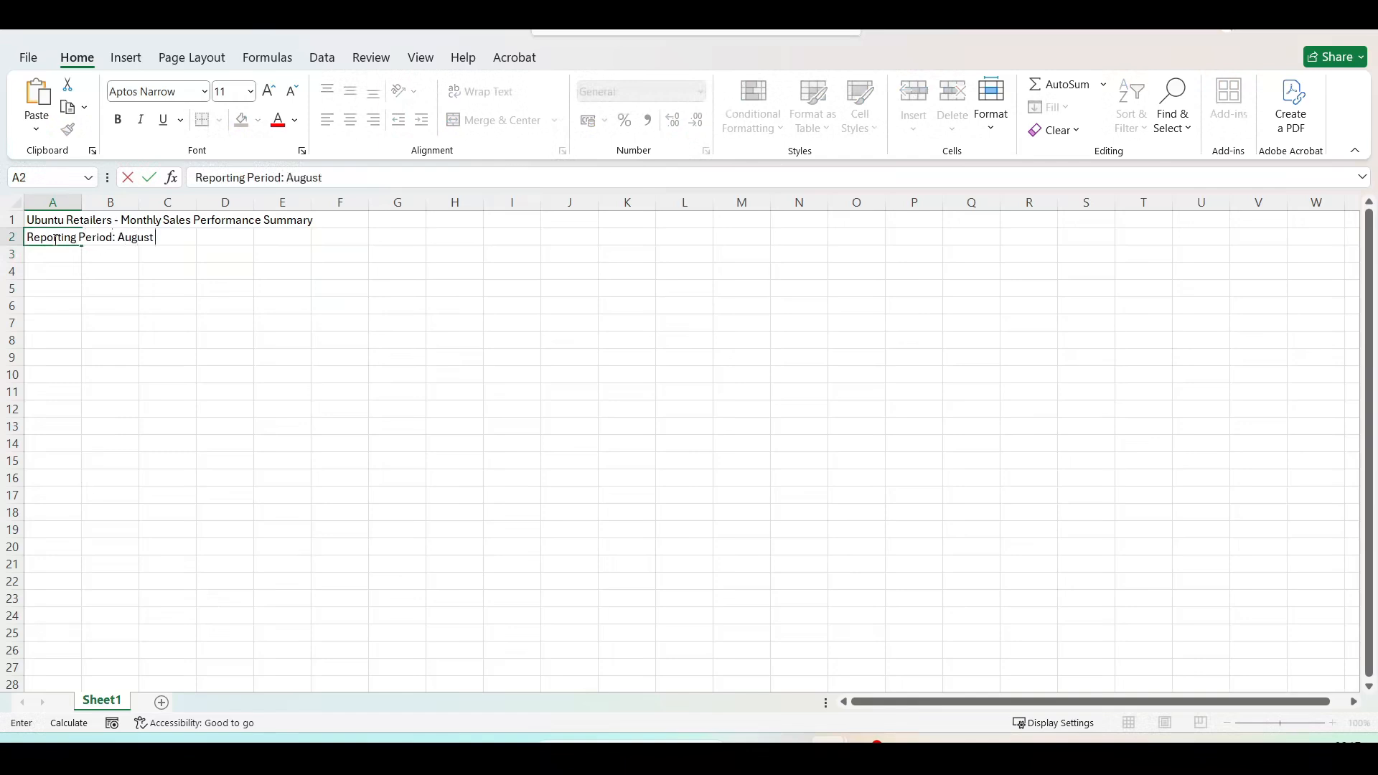
type(" 2026")
type("| Prepared By")
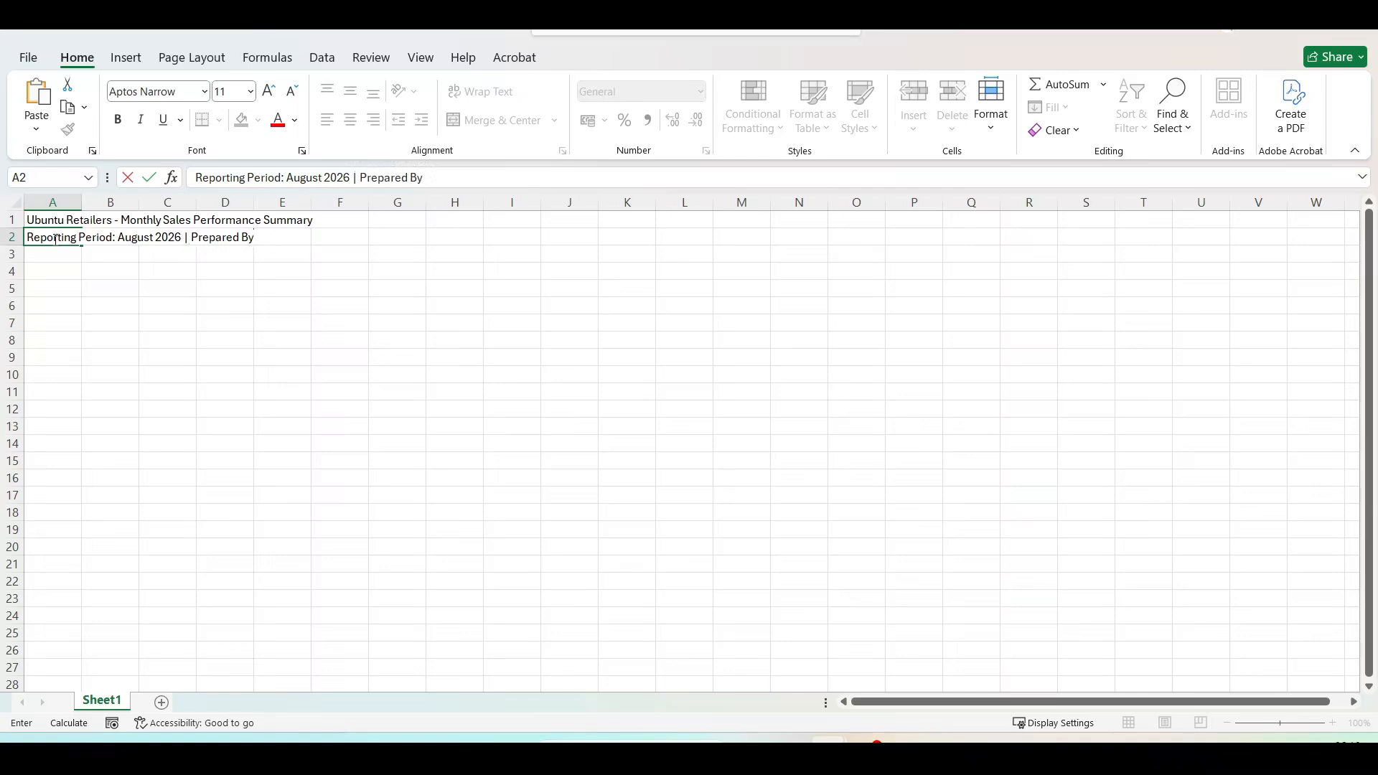
type(": Store Manager")
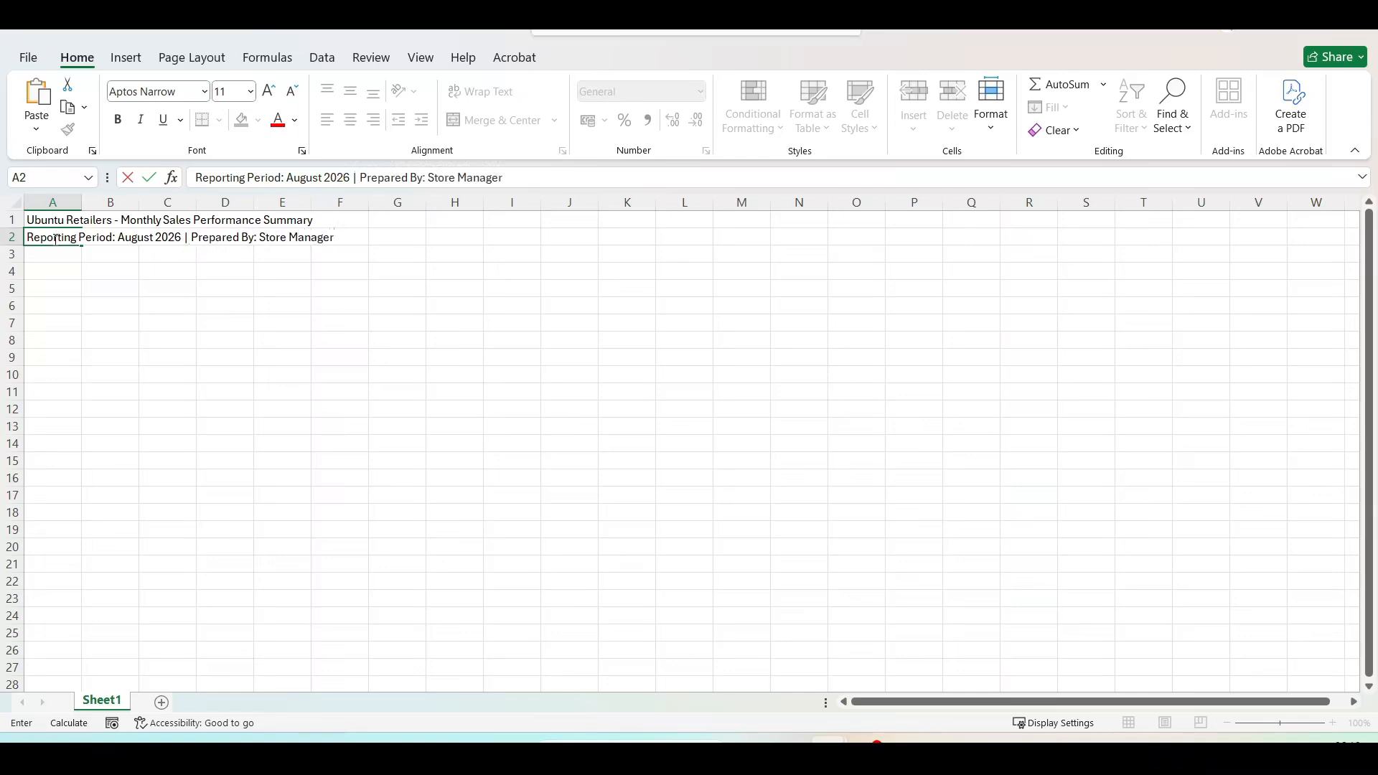
key("Return")
Enter the section heading "1. Performance Key Performance Indicators (KPIs)" in cell A4
key("Return")
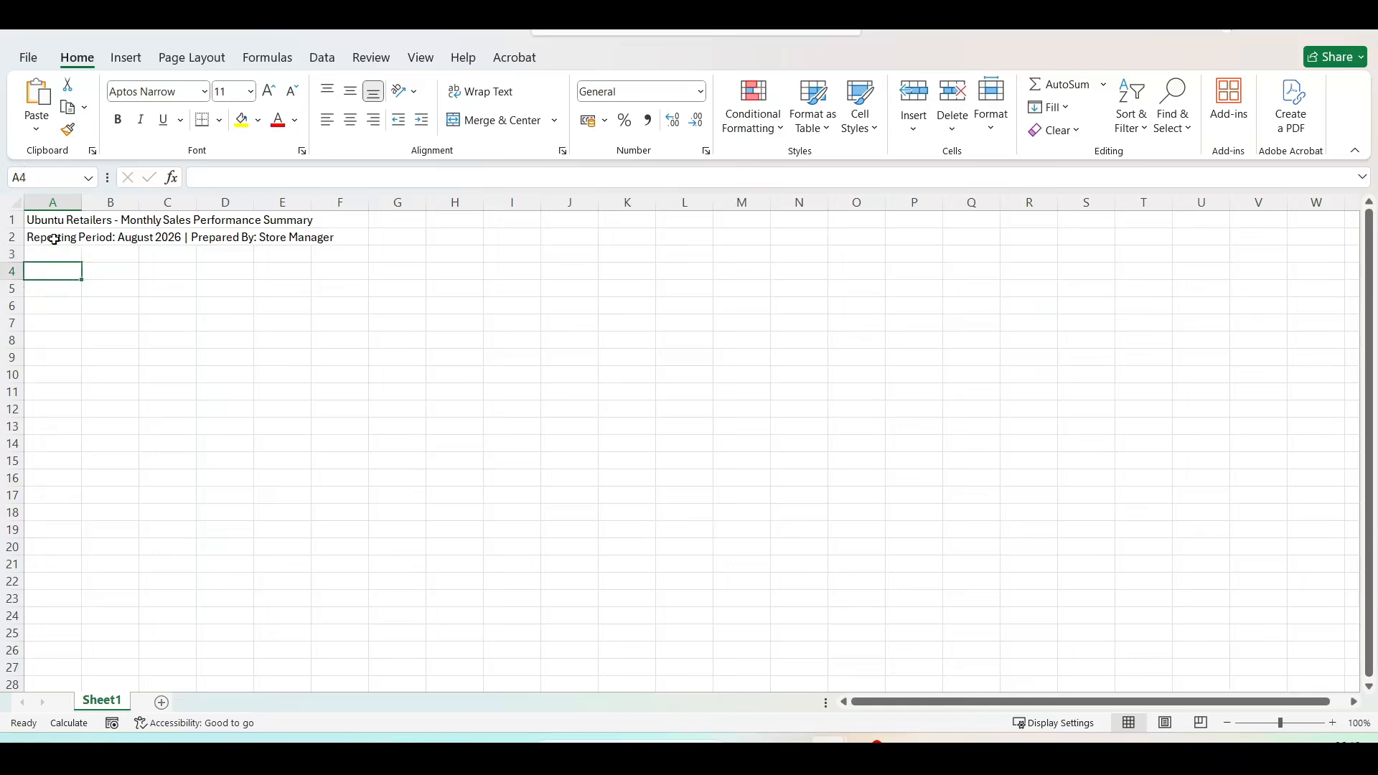
type("1,")
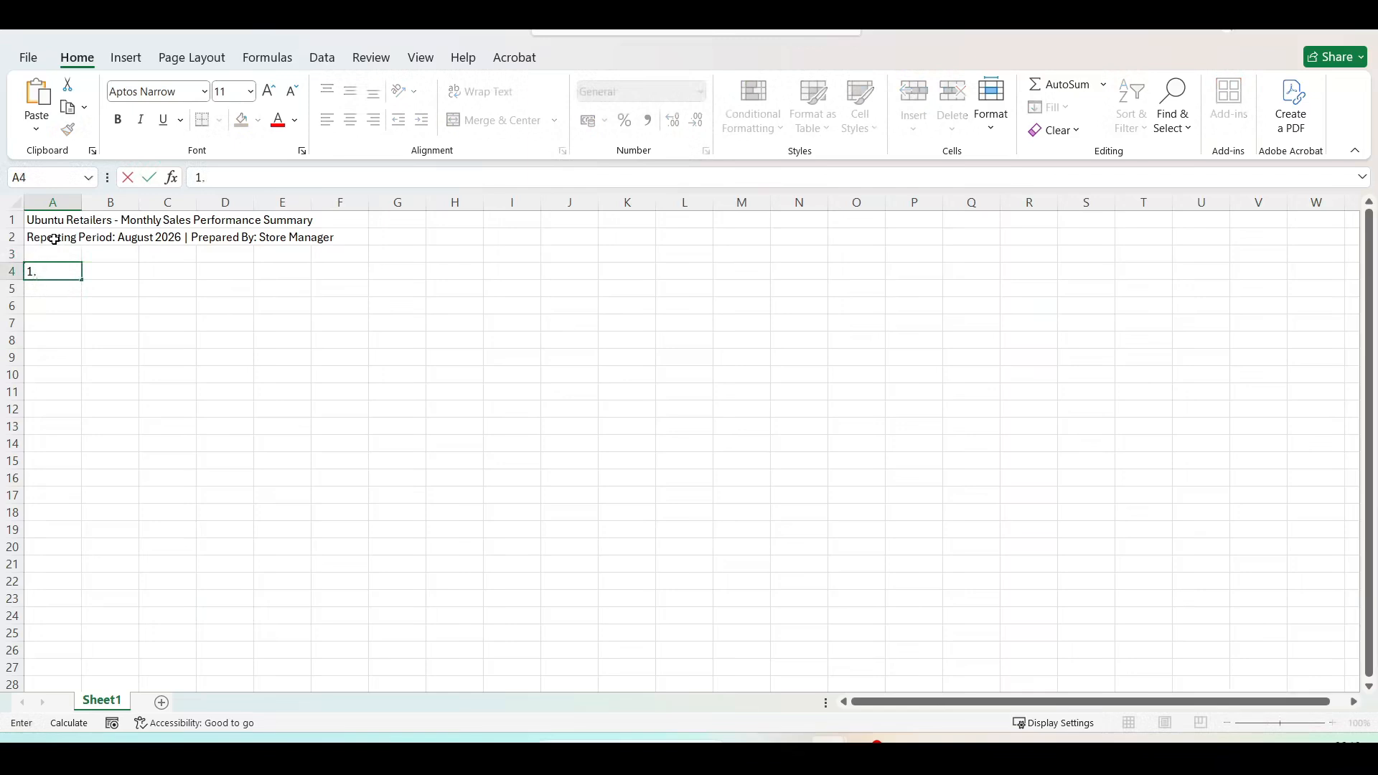
type(" Performance Key Performance Indicators (KPIs)")
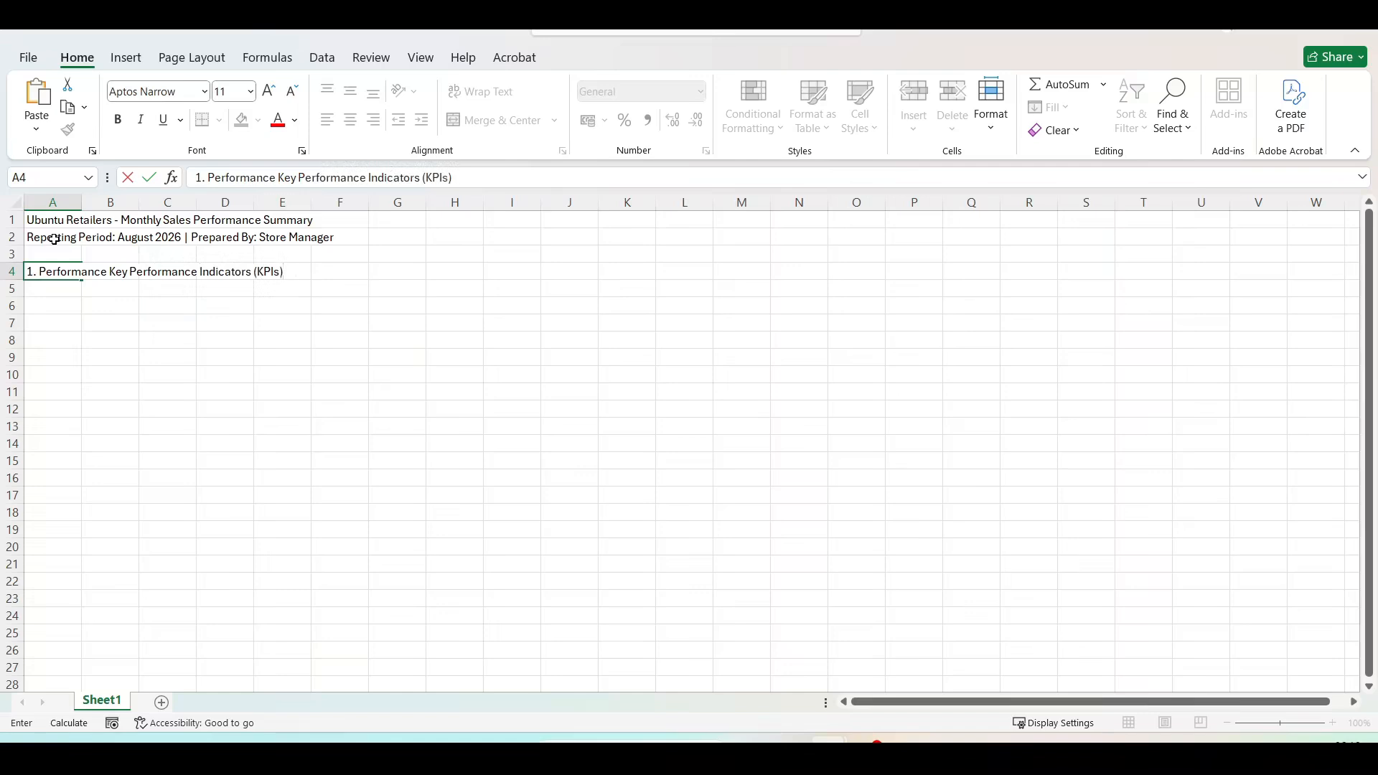
key("Return")
Enter the column headers Metric, Target, Actual and Variance (%) in cells A5 to D5
type("Metric")
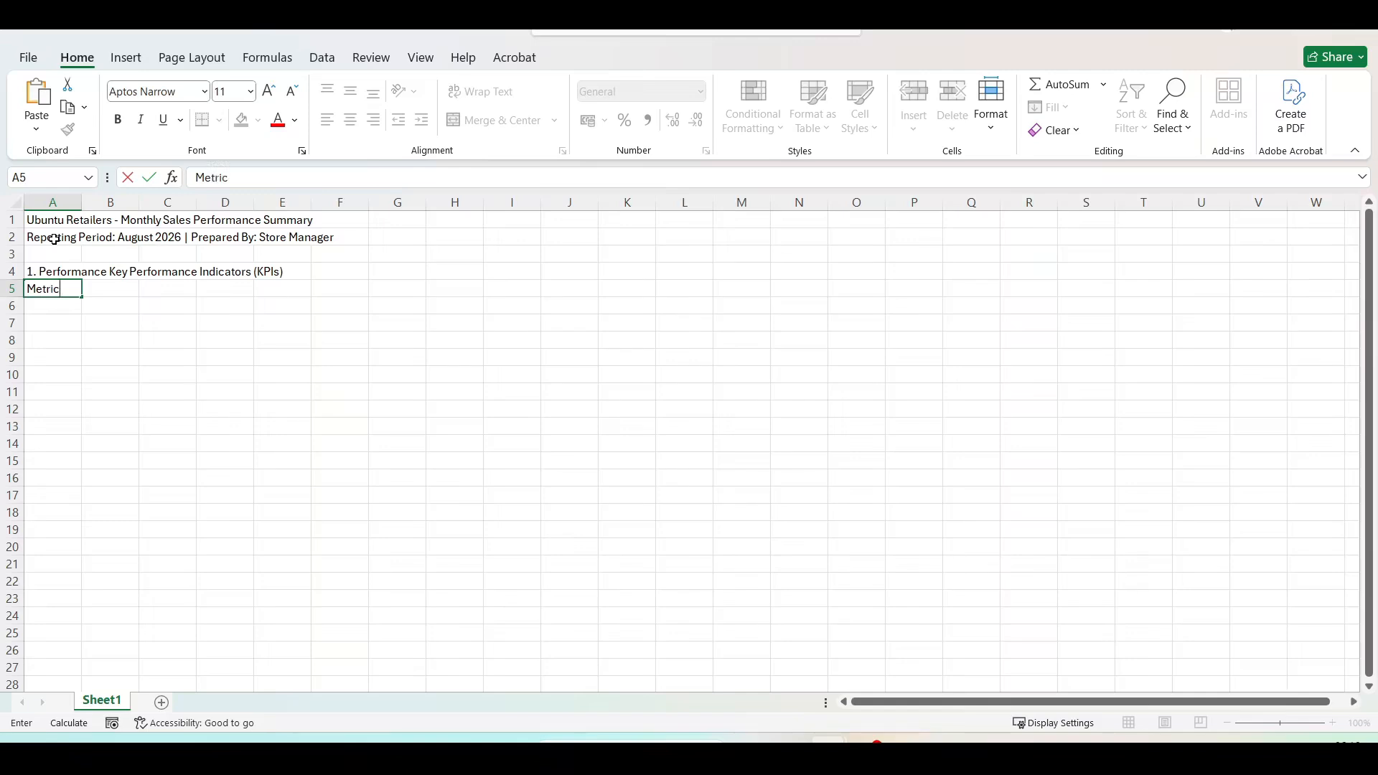
key("Tab")
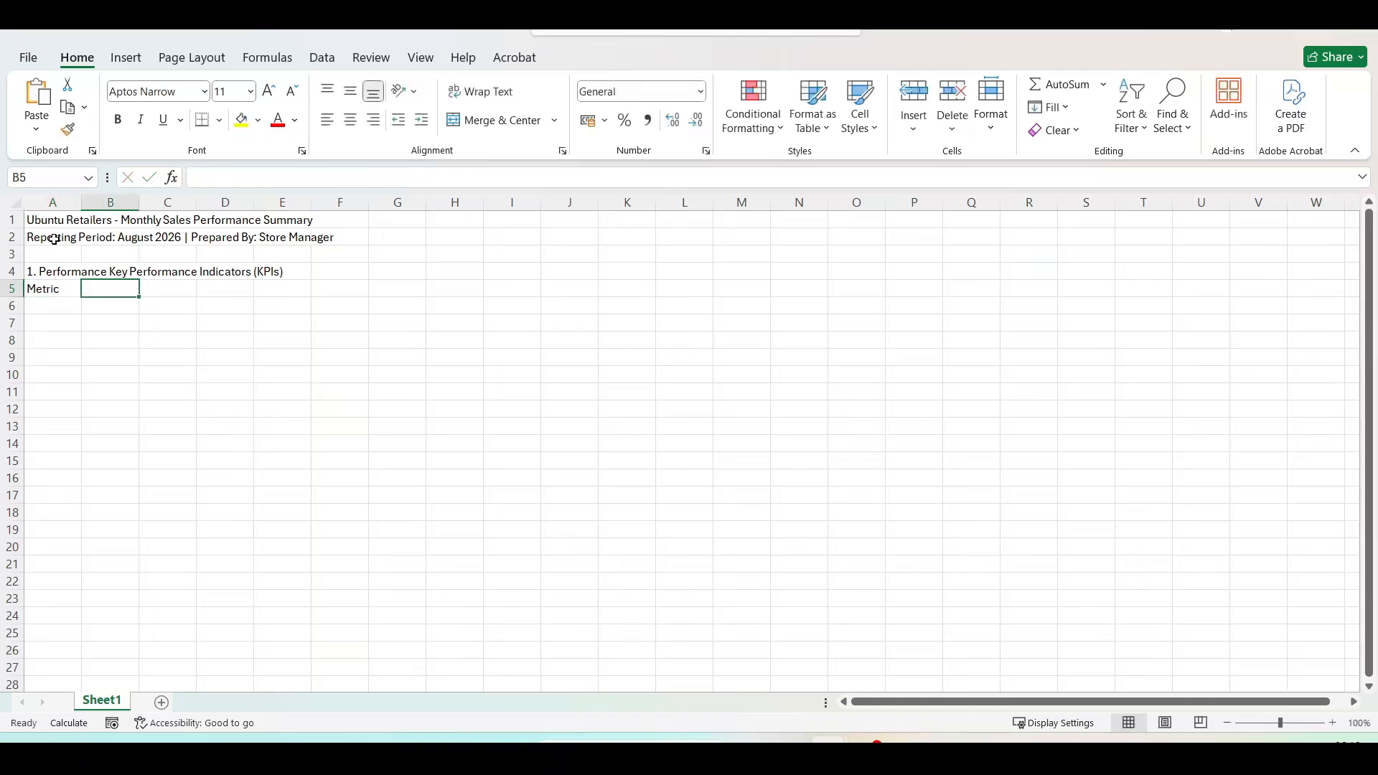
type("Target")
key("Tab")
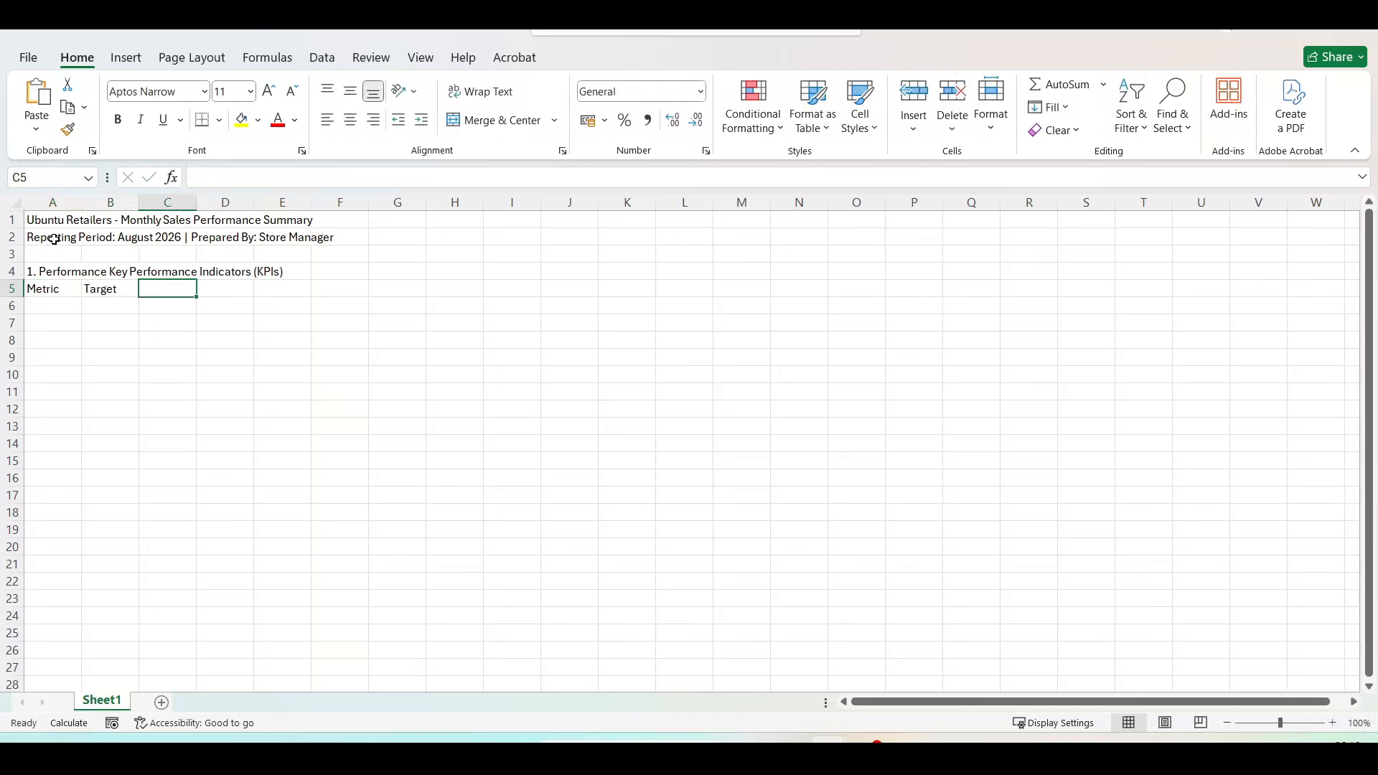
type("Actual")
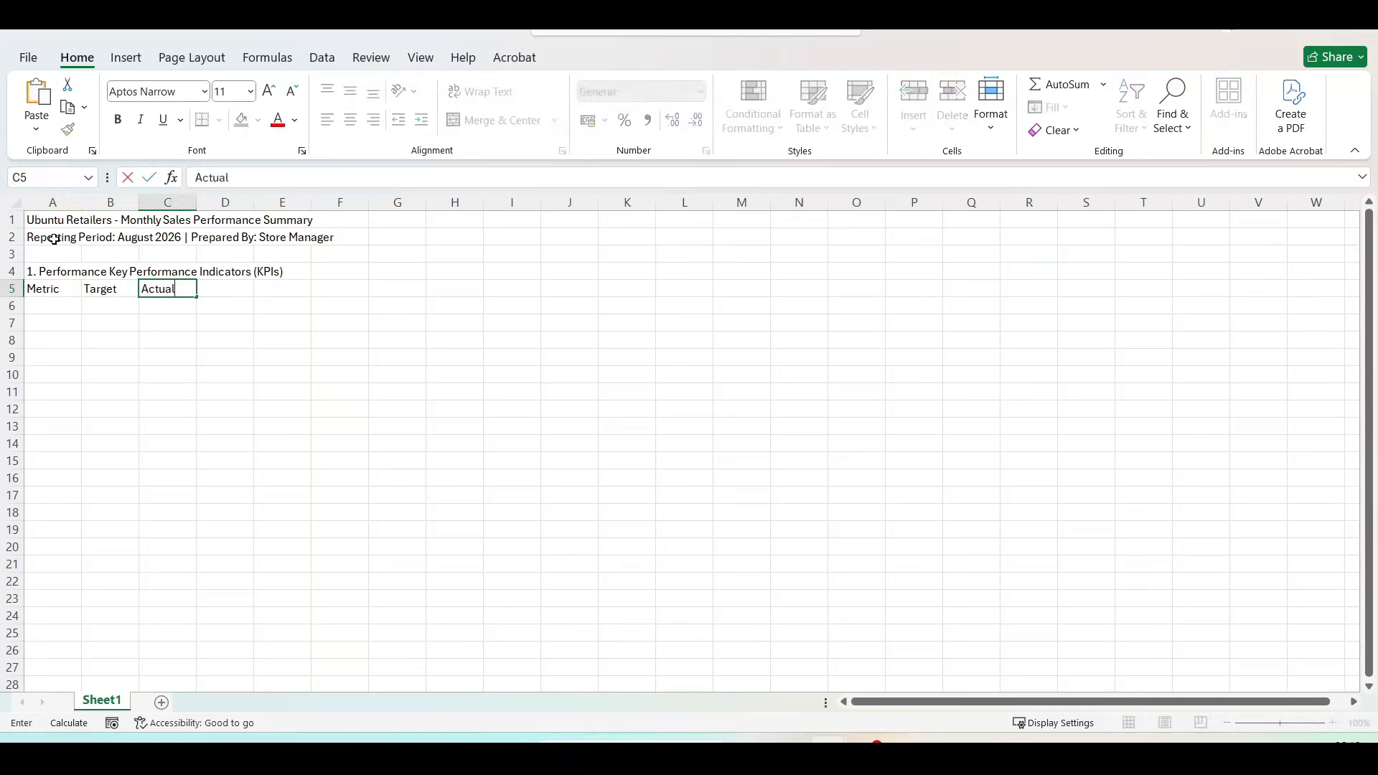
key("Tab")
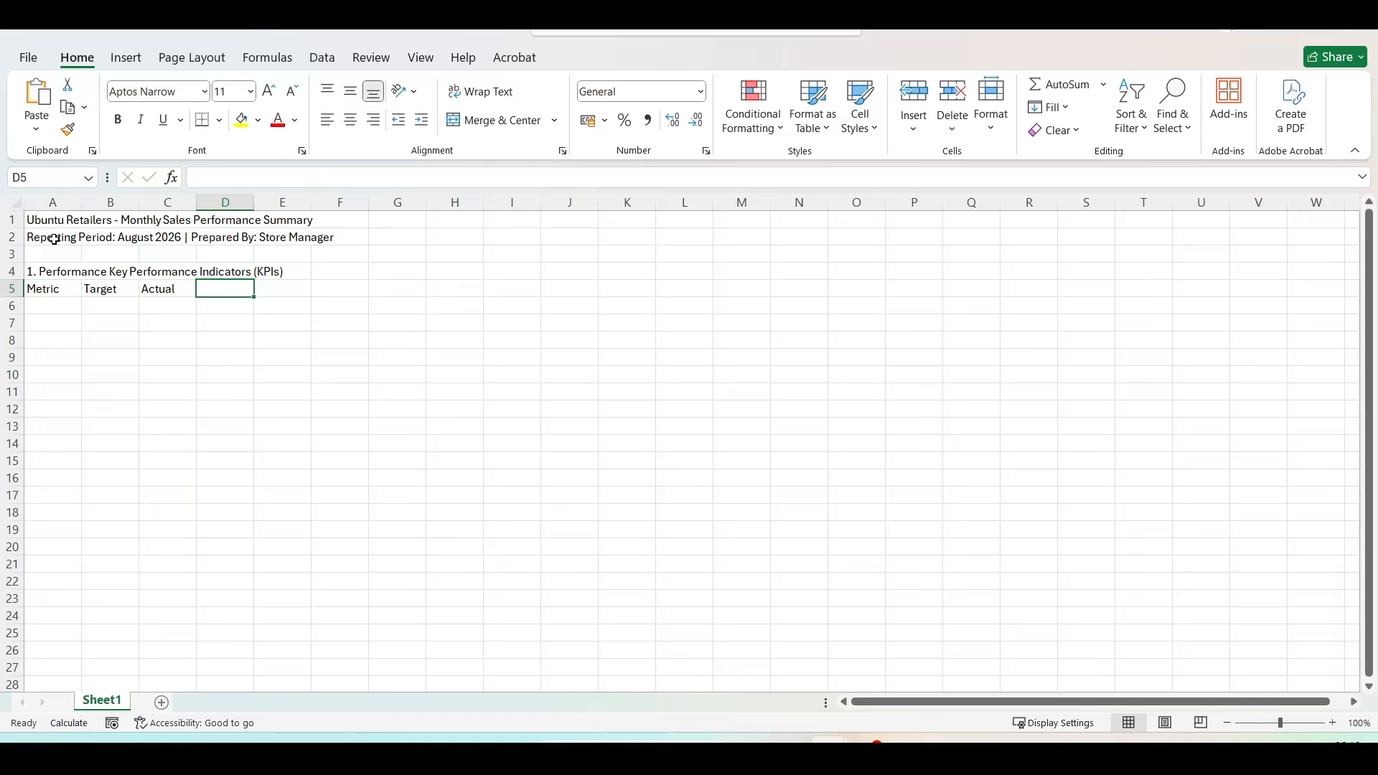
type("Variance (%)")
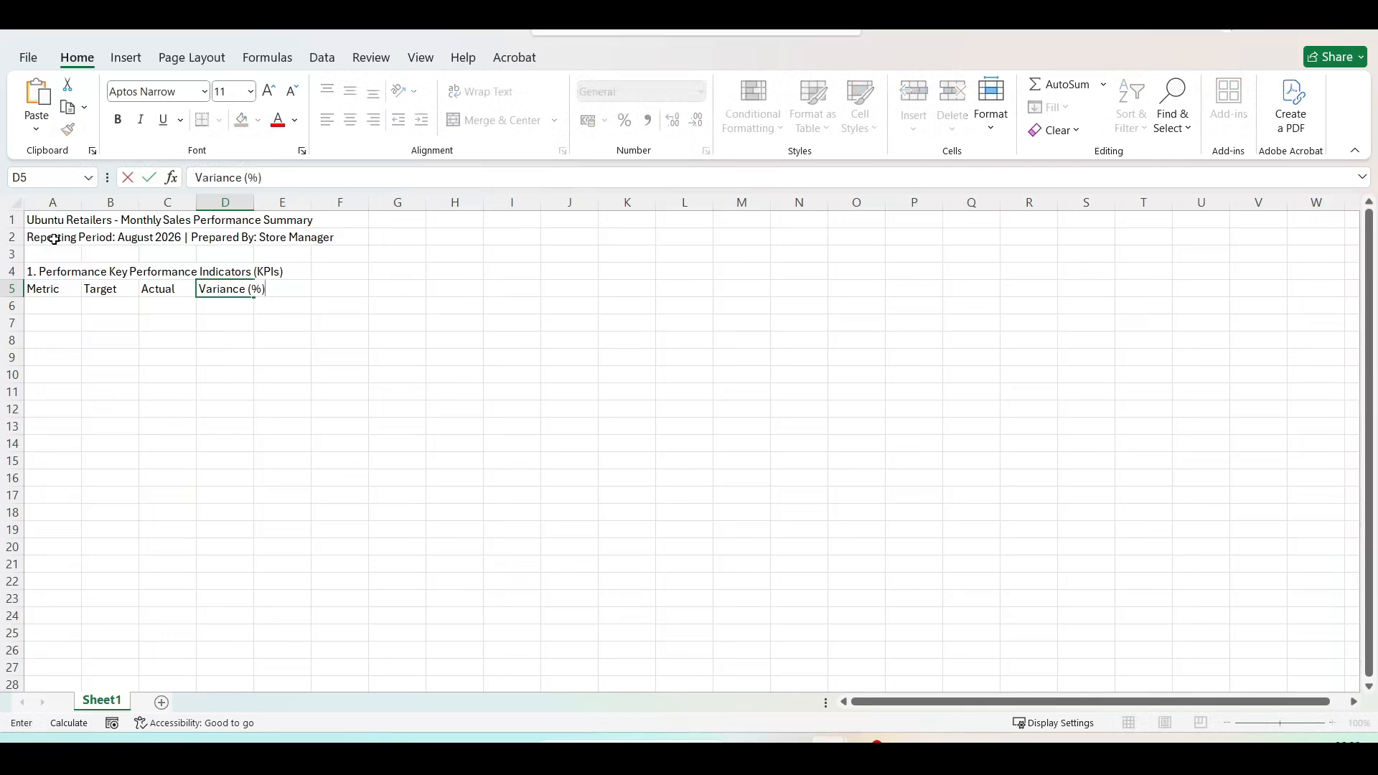
key("Return")
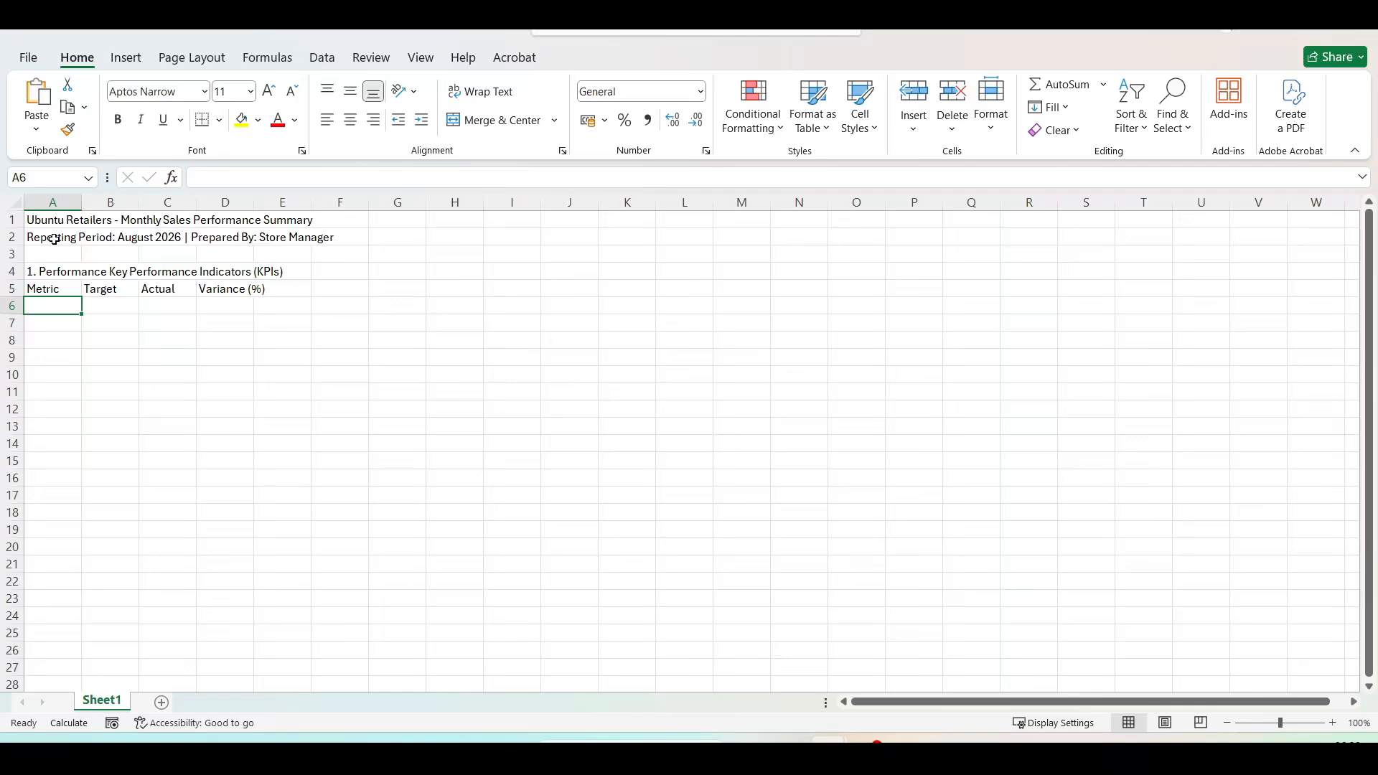
Enter the metric label "Total Revenue" in cell A6 and widen columns A to D
type("T")
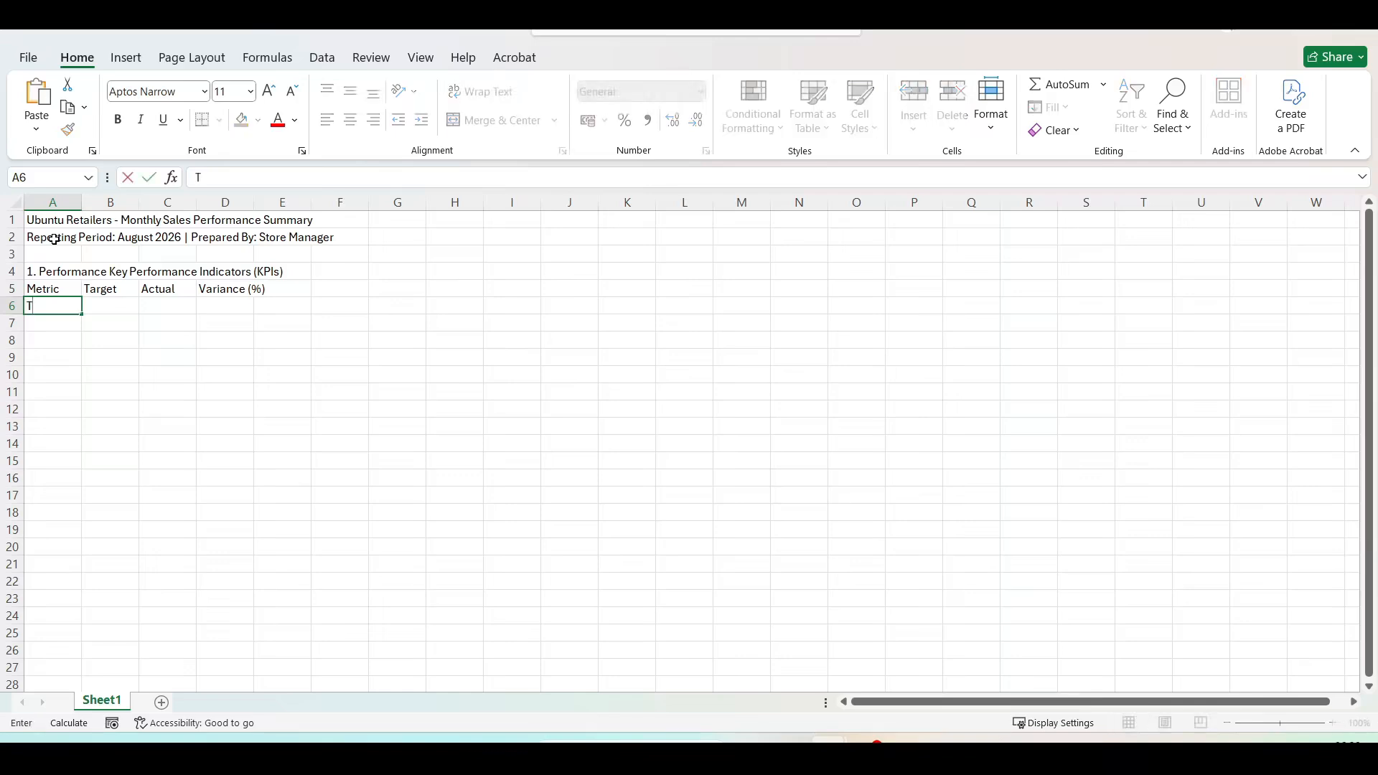
type("otal Revenue")
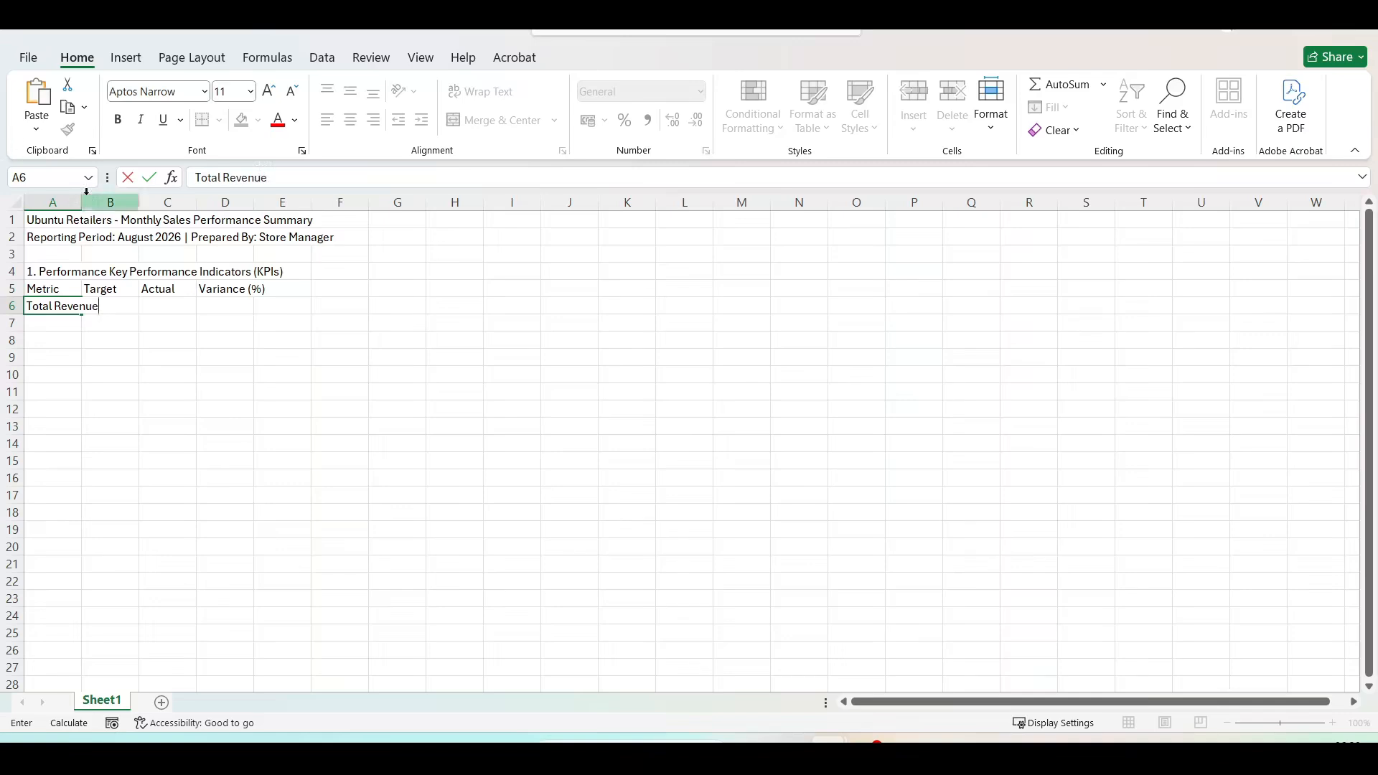
left_click(112, 336)
left_click_drag(114, 208, 323, 202)
left_click_drag(376, 203, 440, 203)
Enter the metric labels Gross Profit Margin, Total Transactions and Average Basket Value in cells A7 to A9
left_click(98, 320)
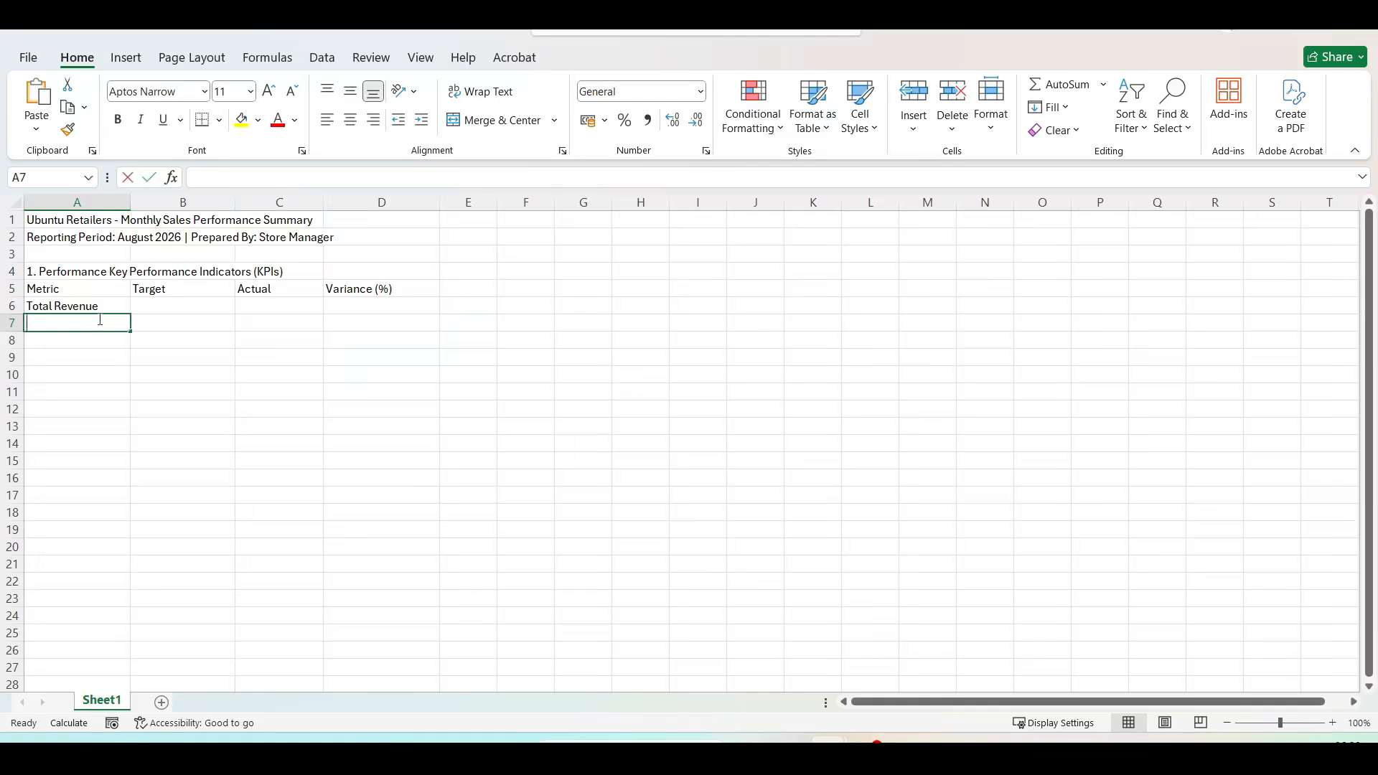
type("Gross")
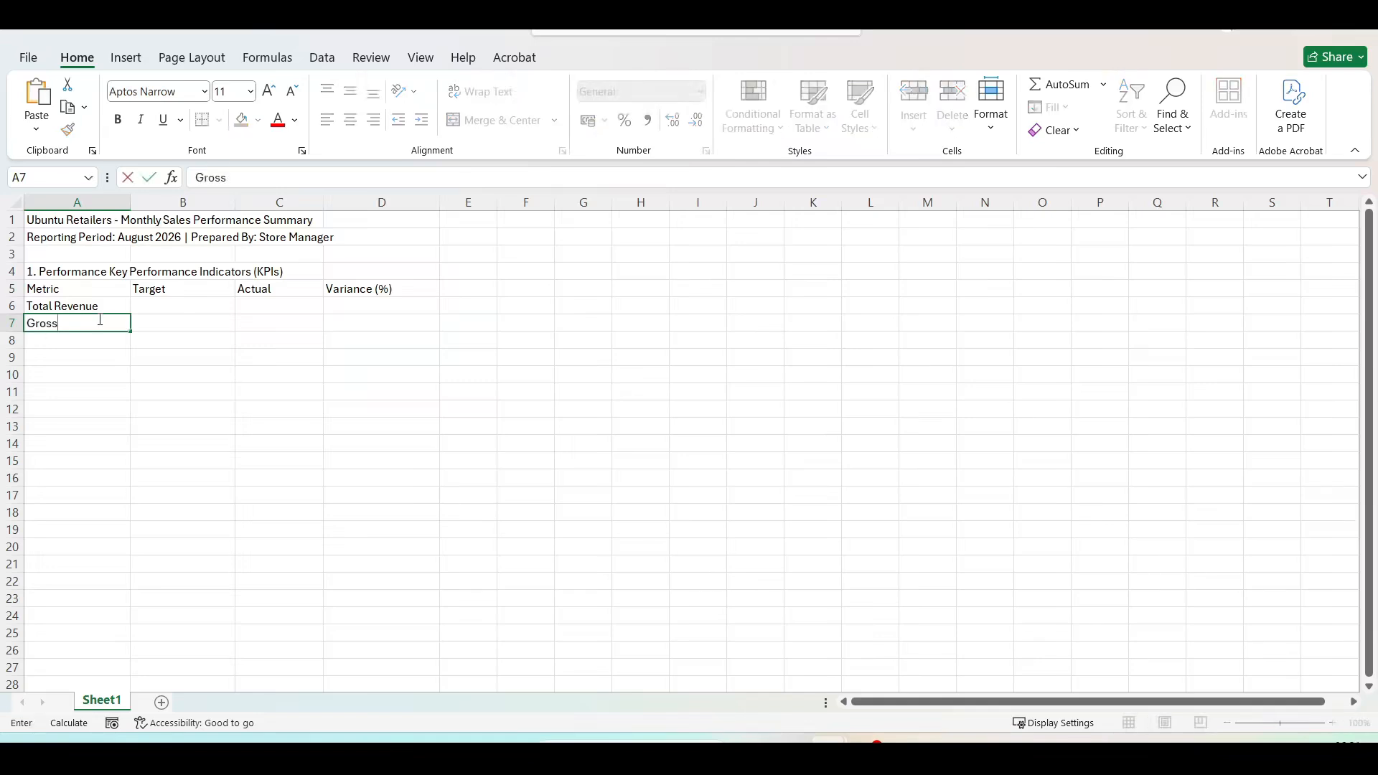
type(" Profit Margin")
key("Return")
type("Total Transactions")
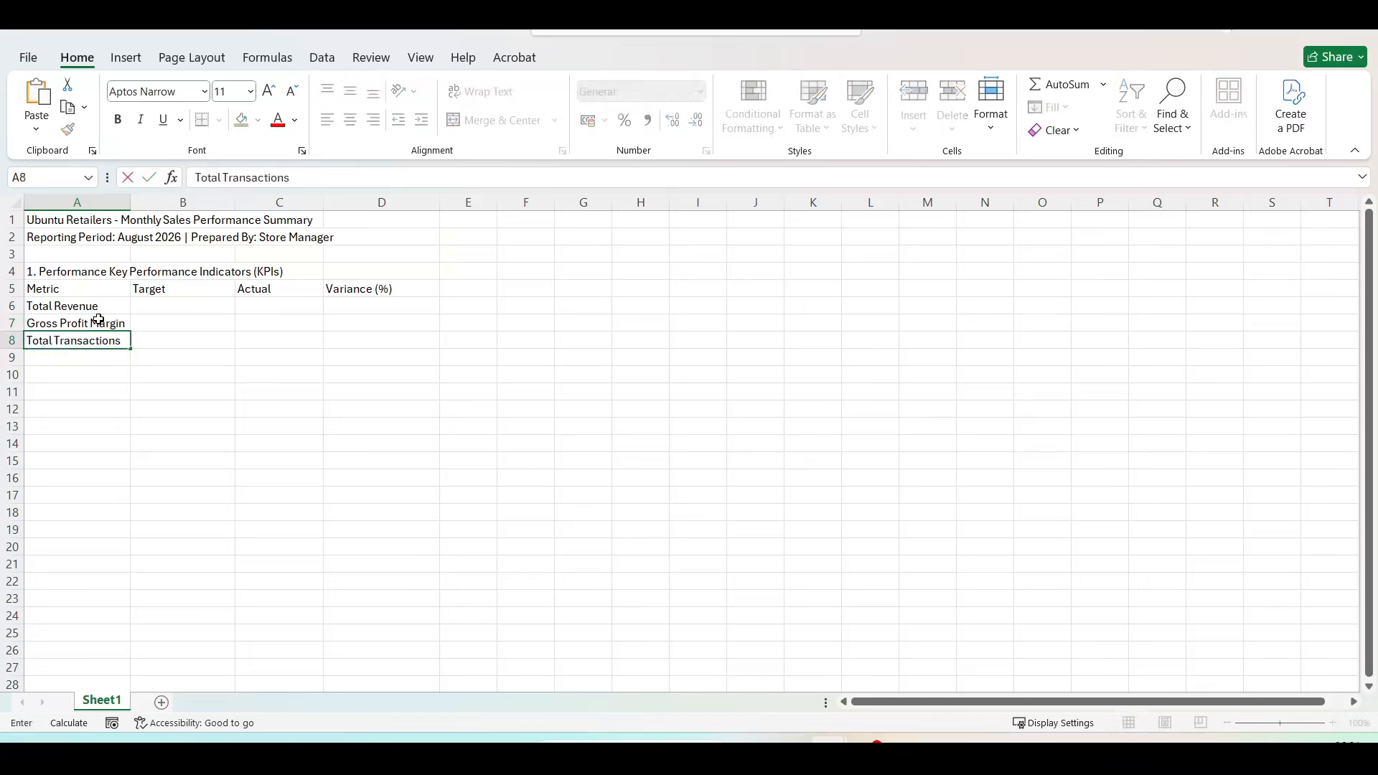
key("Return")
type("Average Basket Value")
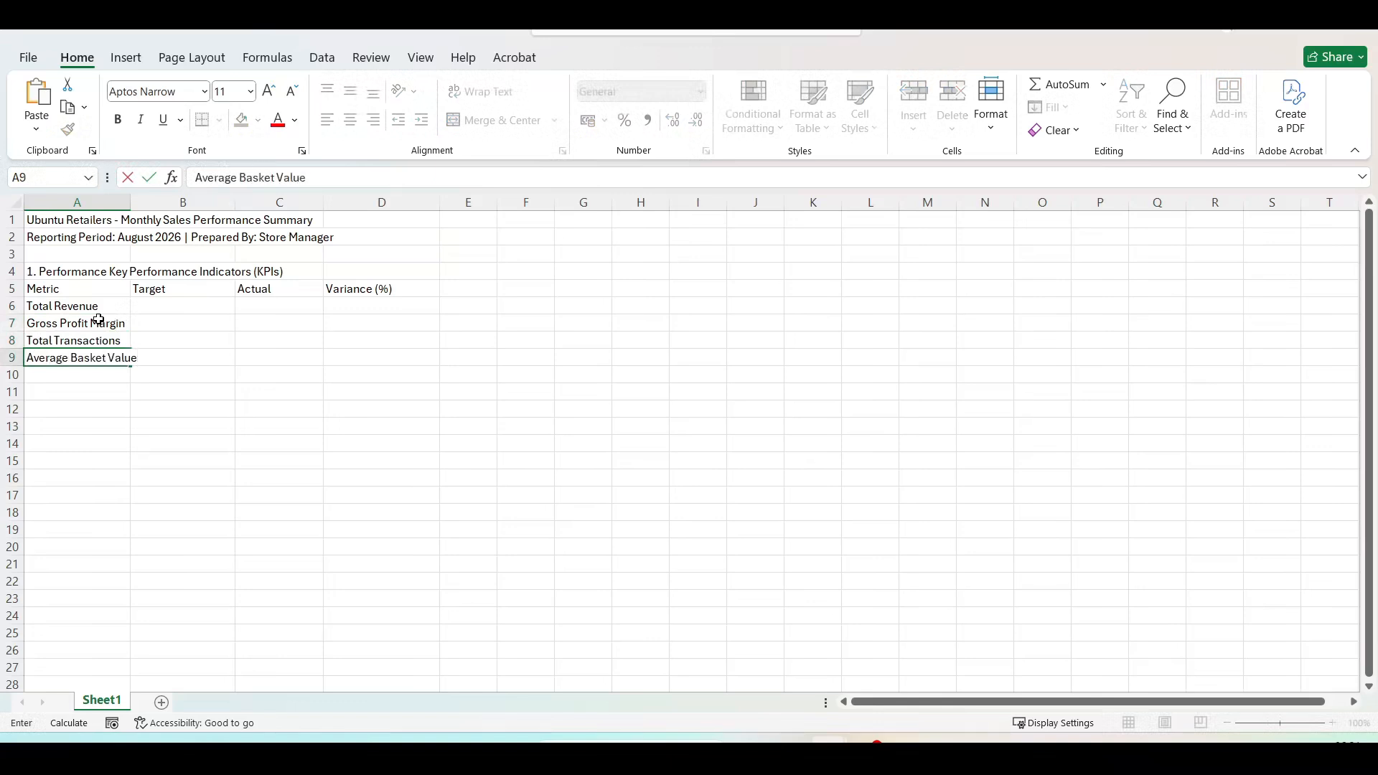
Fill the Target column in cells B6 to B9 with 140000, 40%, 480 and 291,67
left_click(170, 304)
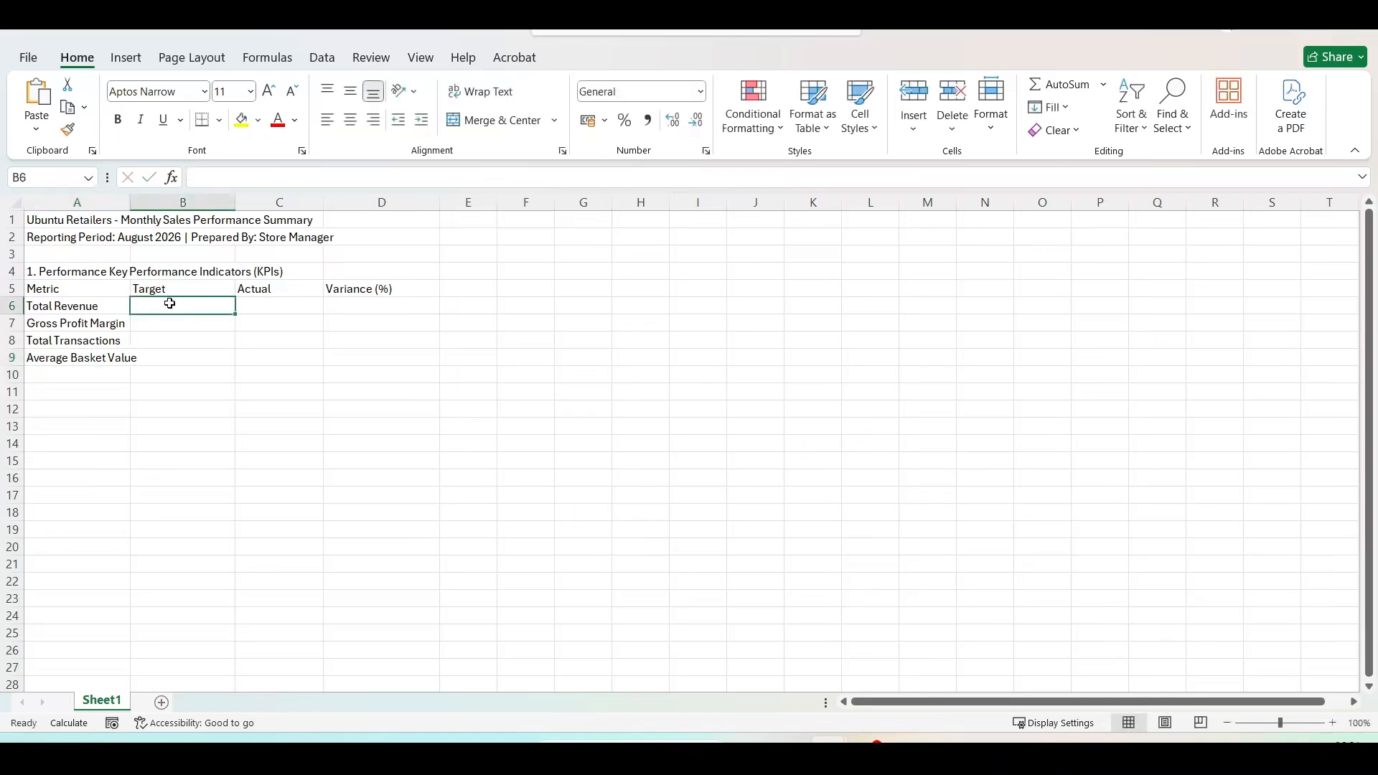
type("140000")
key("Return")
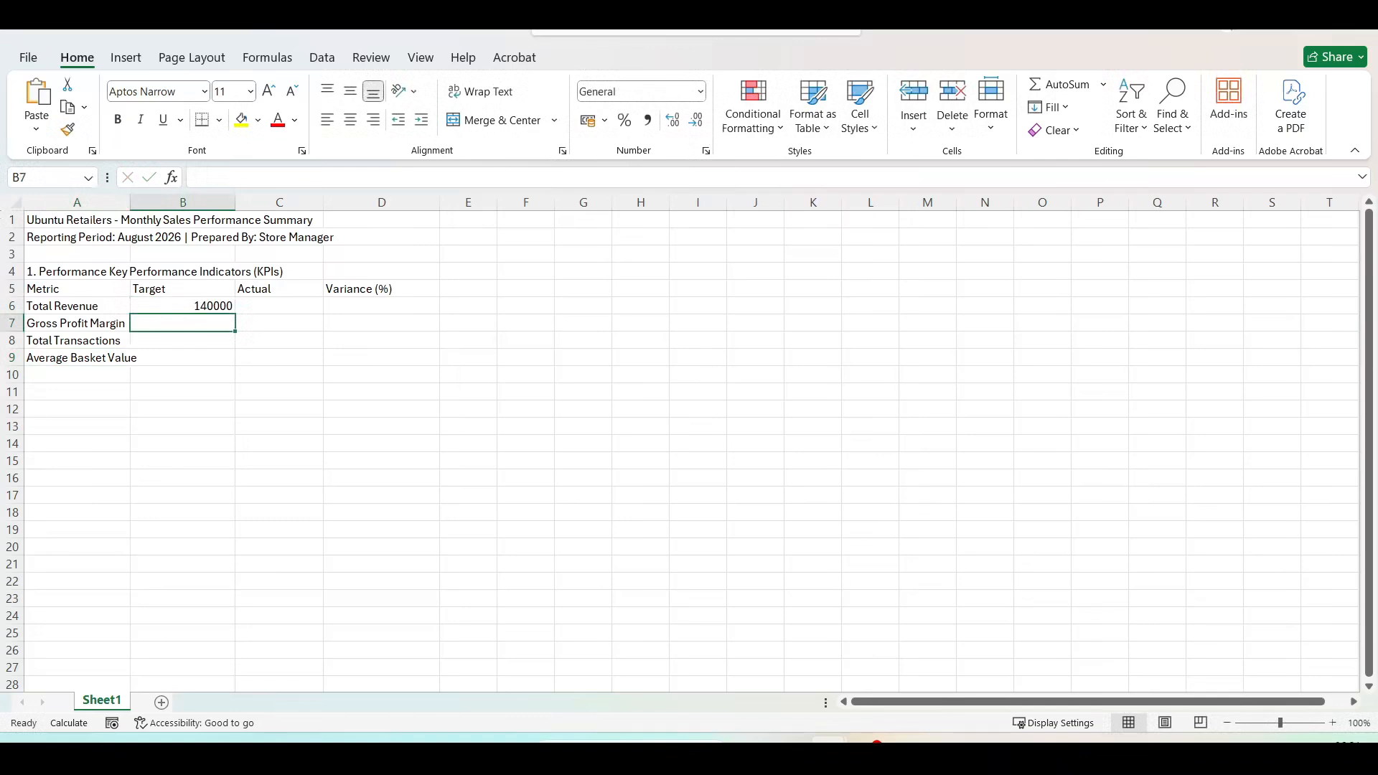
type("40%")
key("Return")
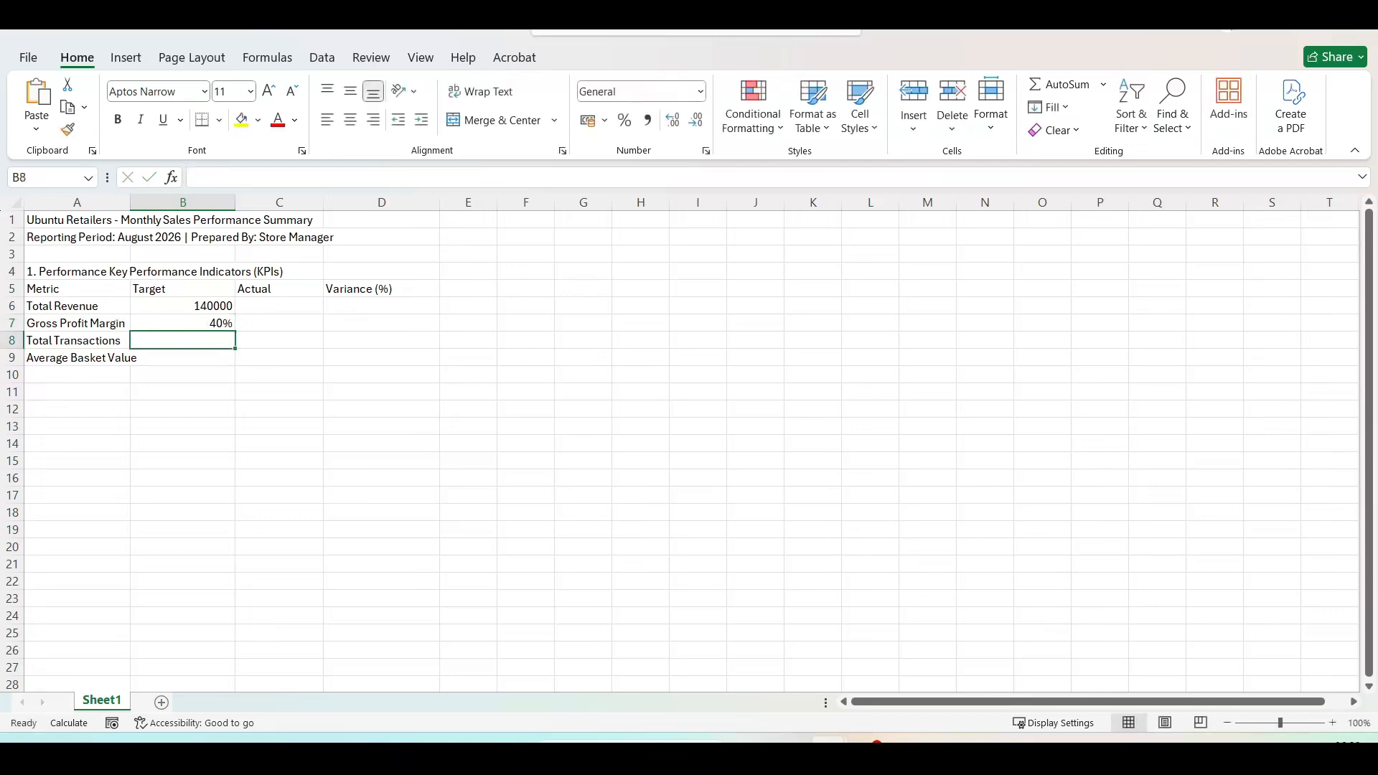
type("48")
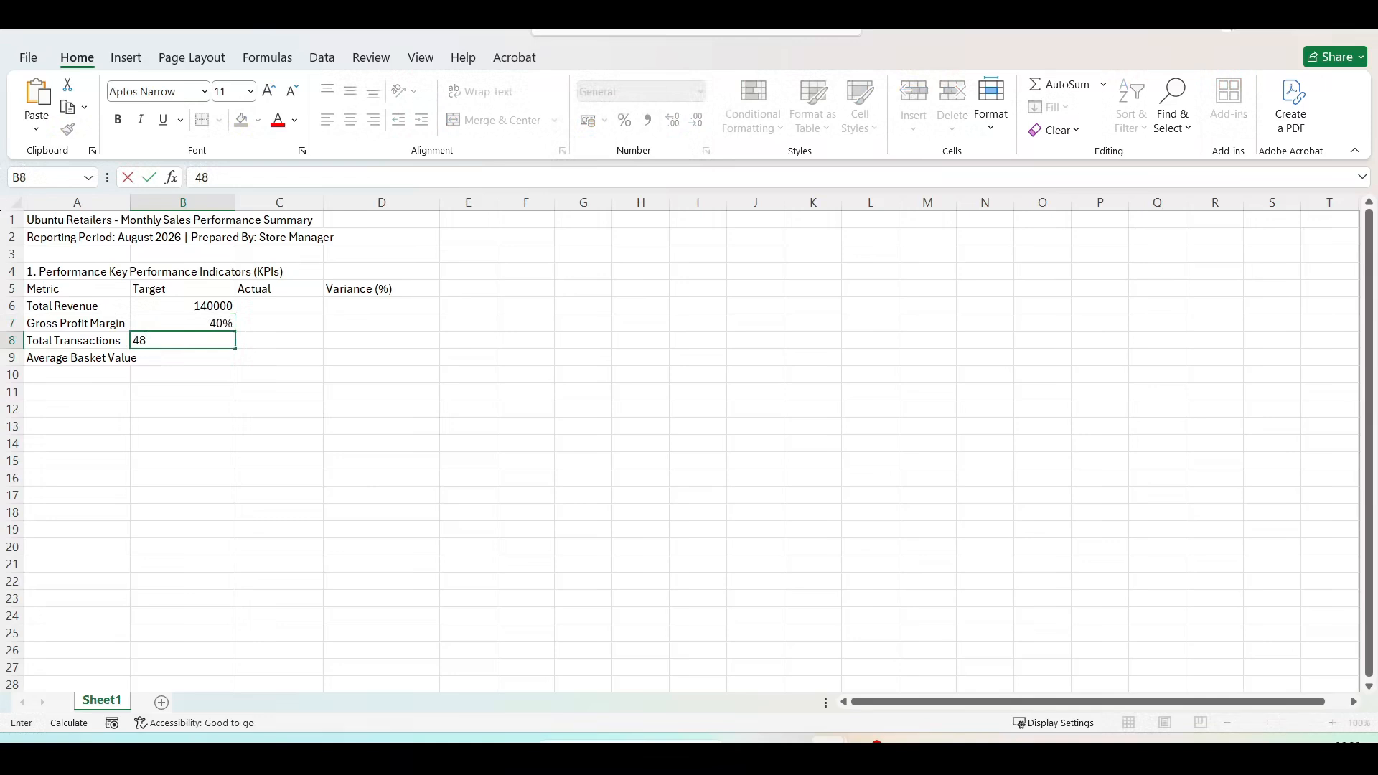
type("0")
left_click(382, 512)
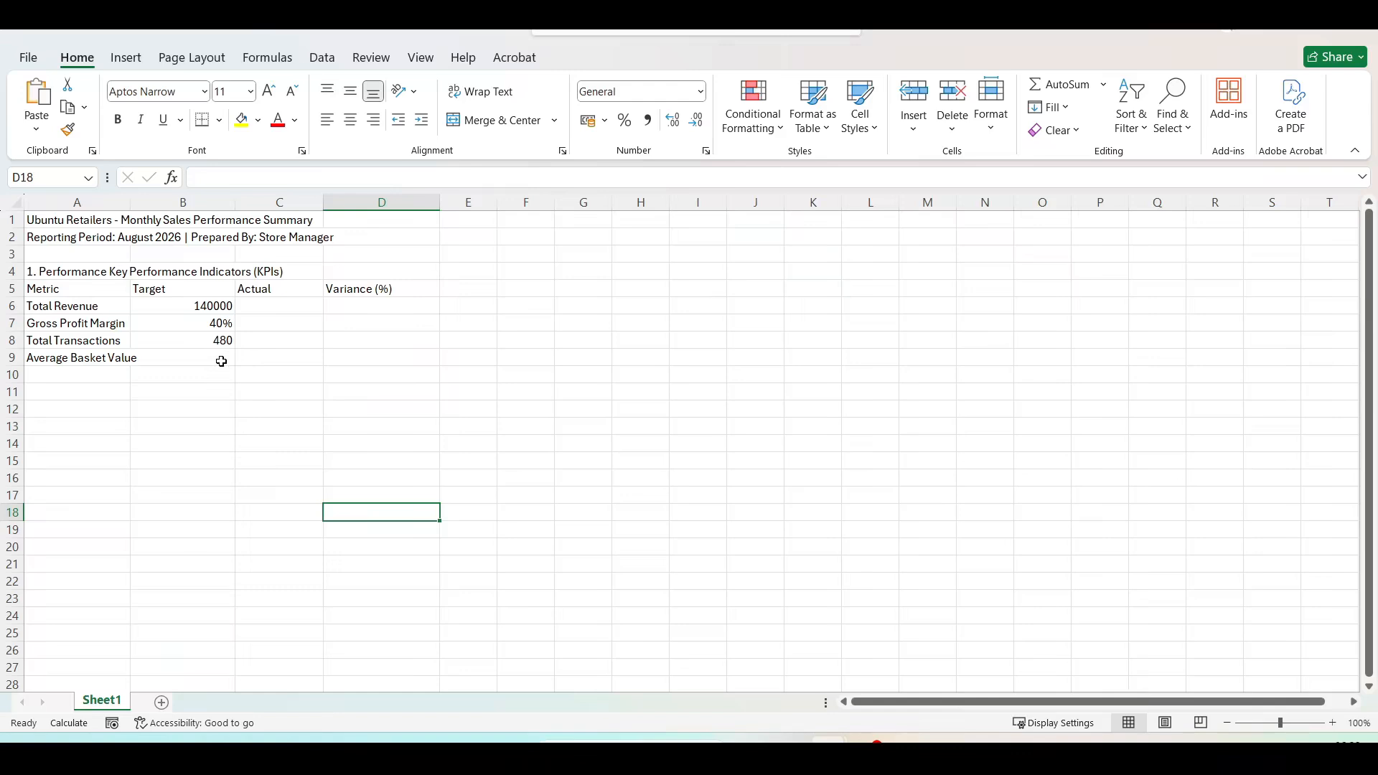
left_click(220, 358)
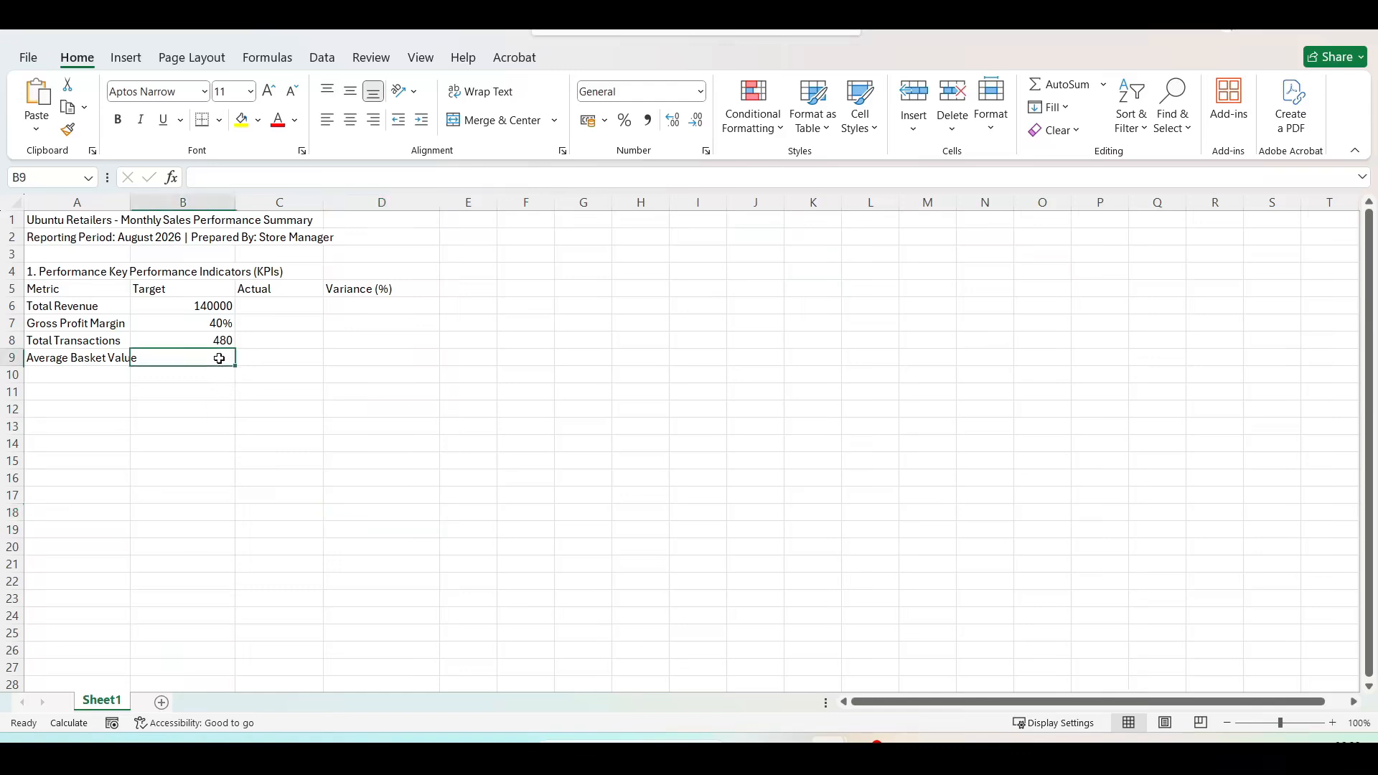
type("291,67")
left_click(271, 392)
Fill the Actual column in cells C6 to C9 with 145000, 42%, 500 and 290
left_click(291, 309)
type("145000")
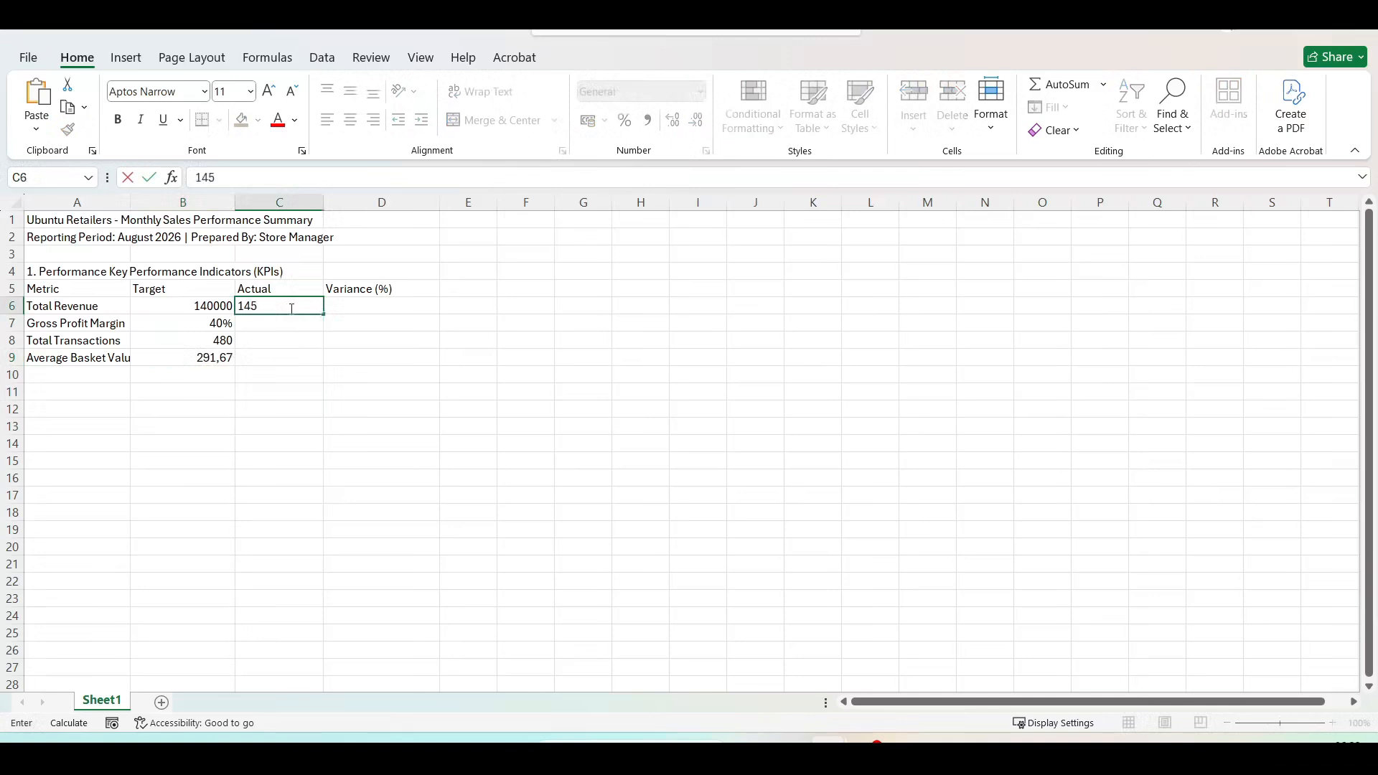
left_click(306, 330)
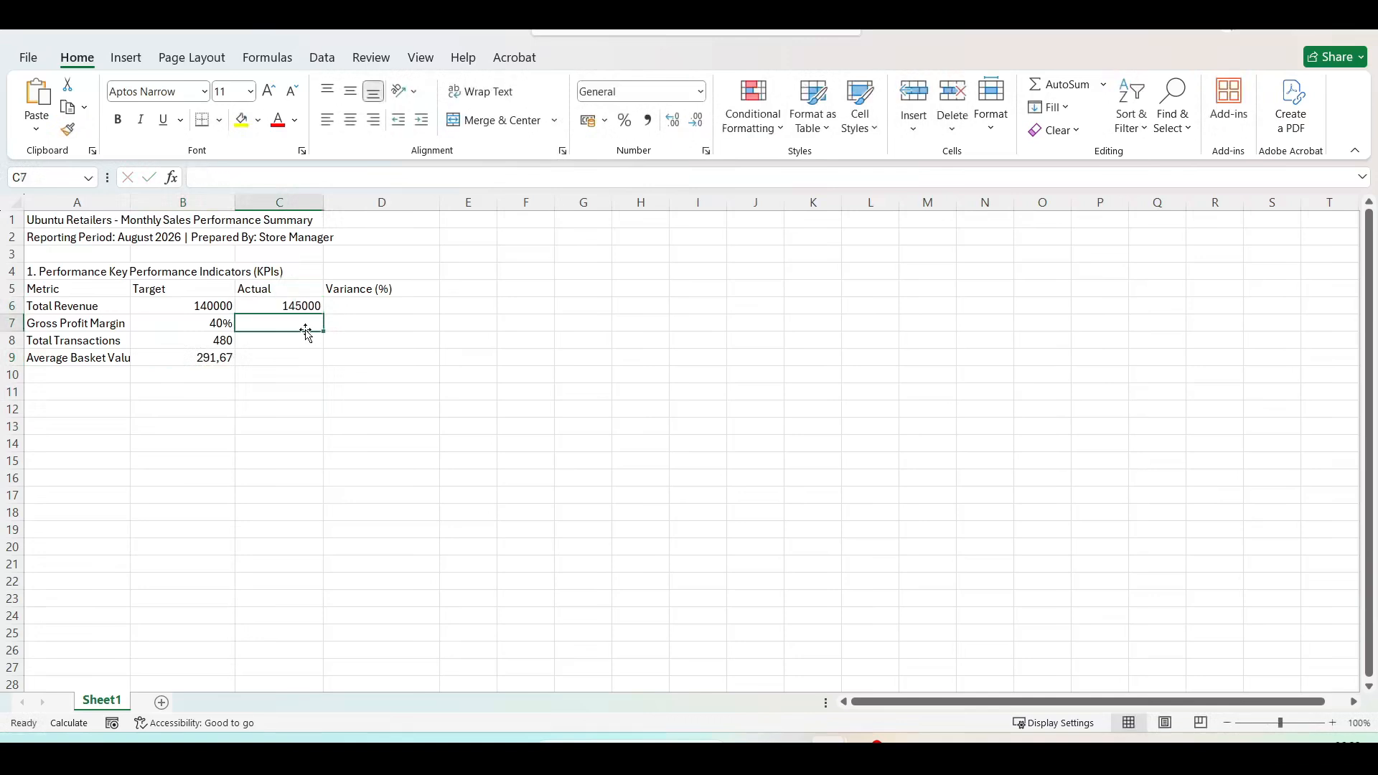
type("42%")
left_click(300, 375)
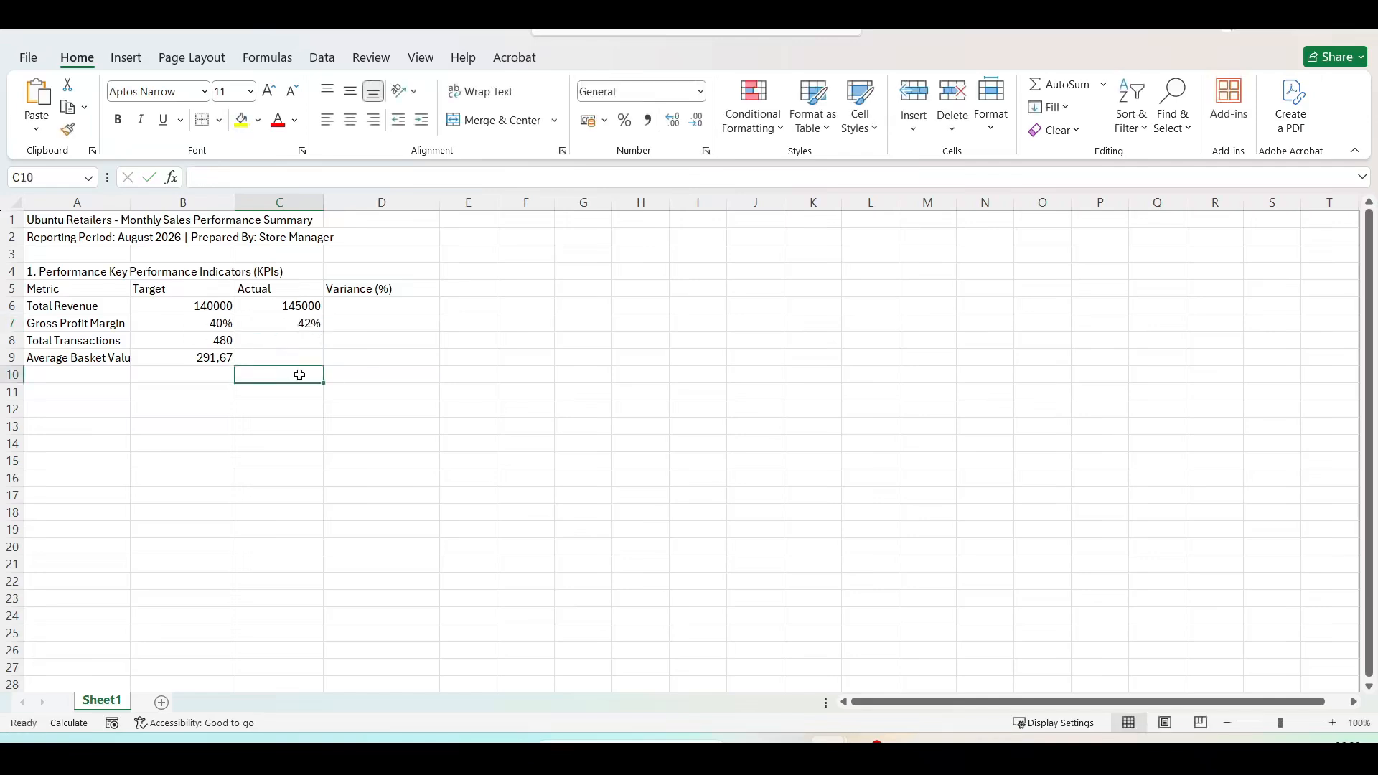
left_click(287, 342)
type("500")
left_click(306, 357)
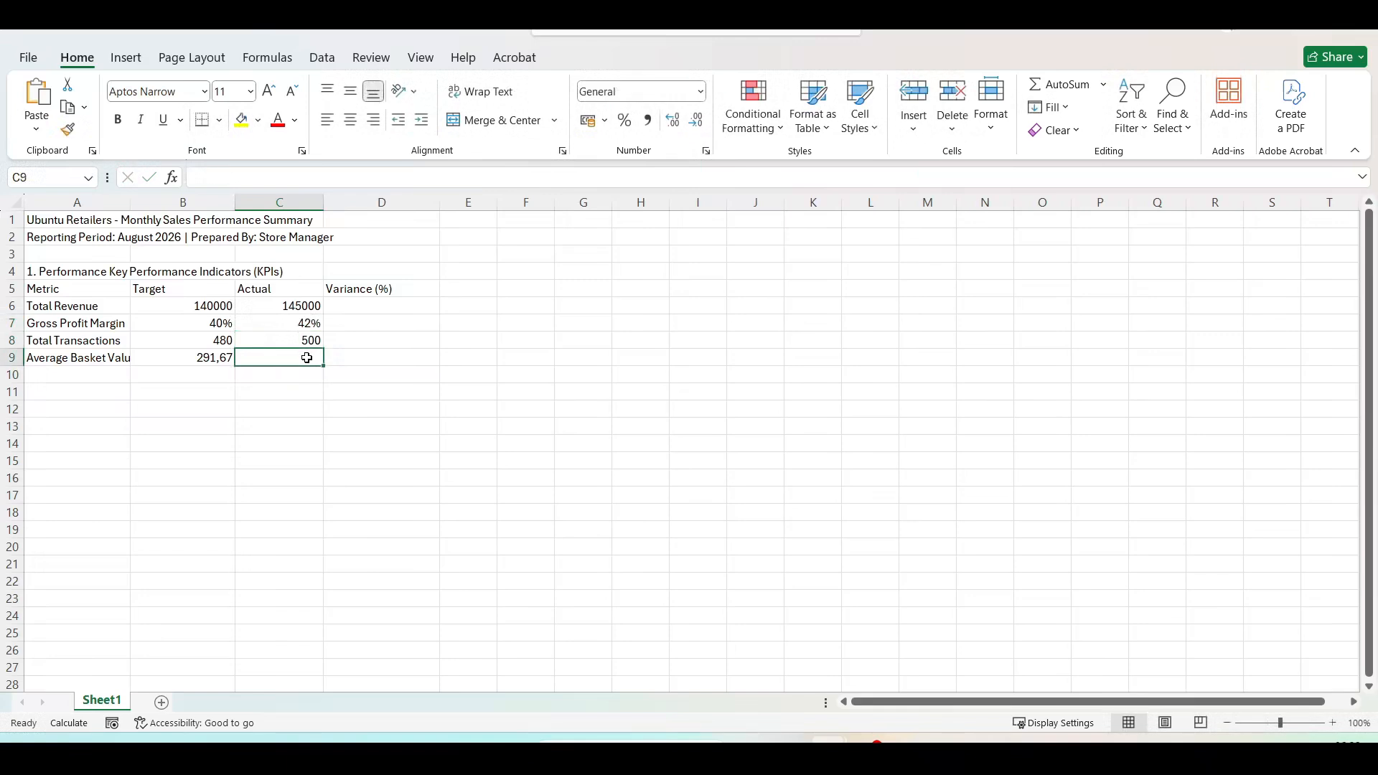
type("290")
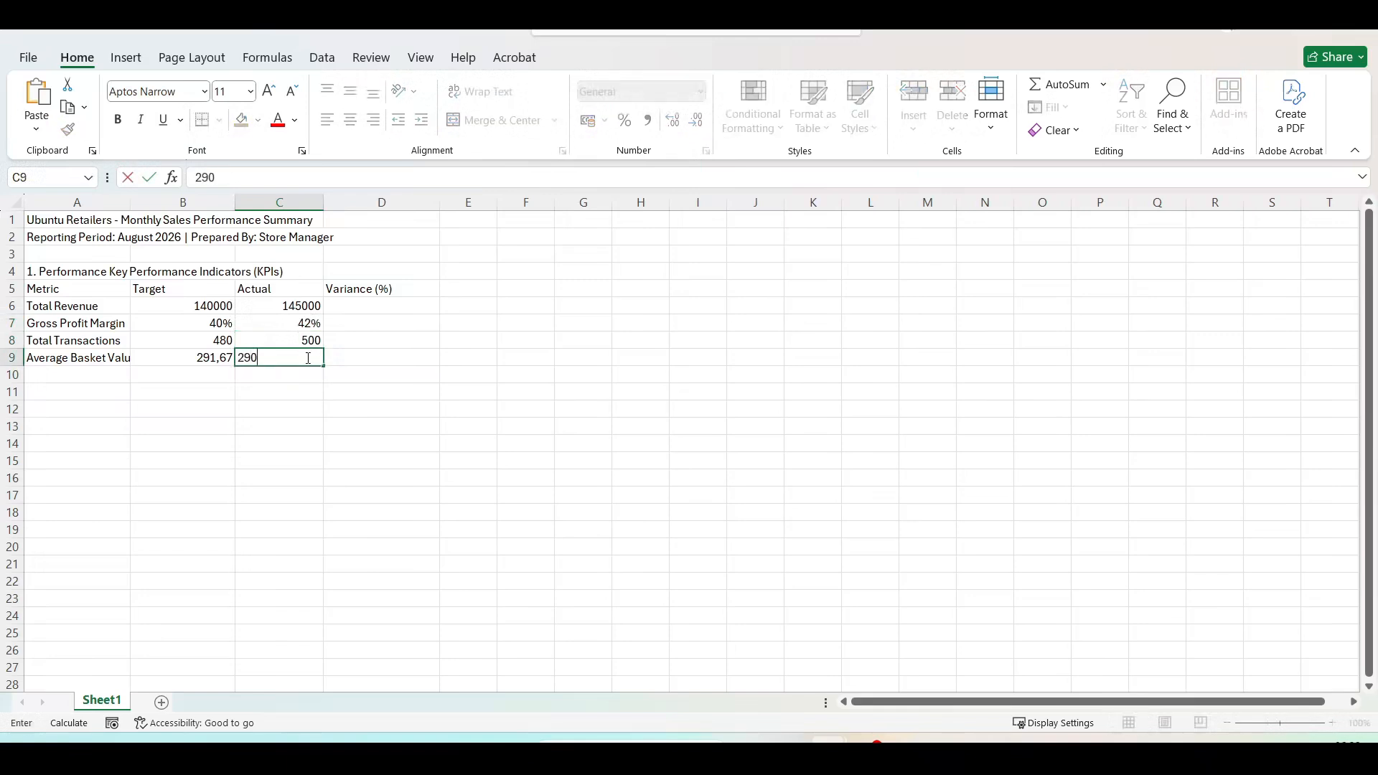
left_click(311, 391)
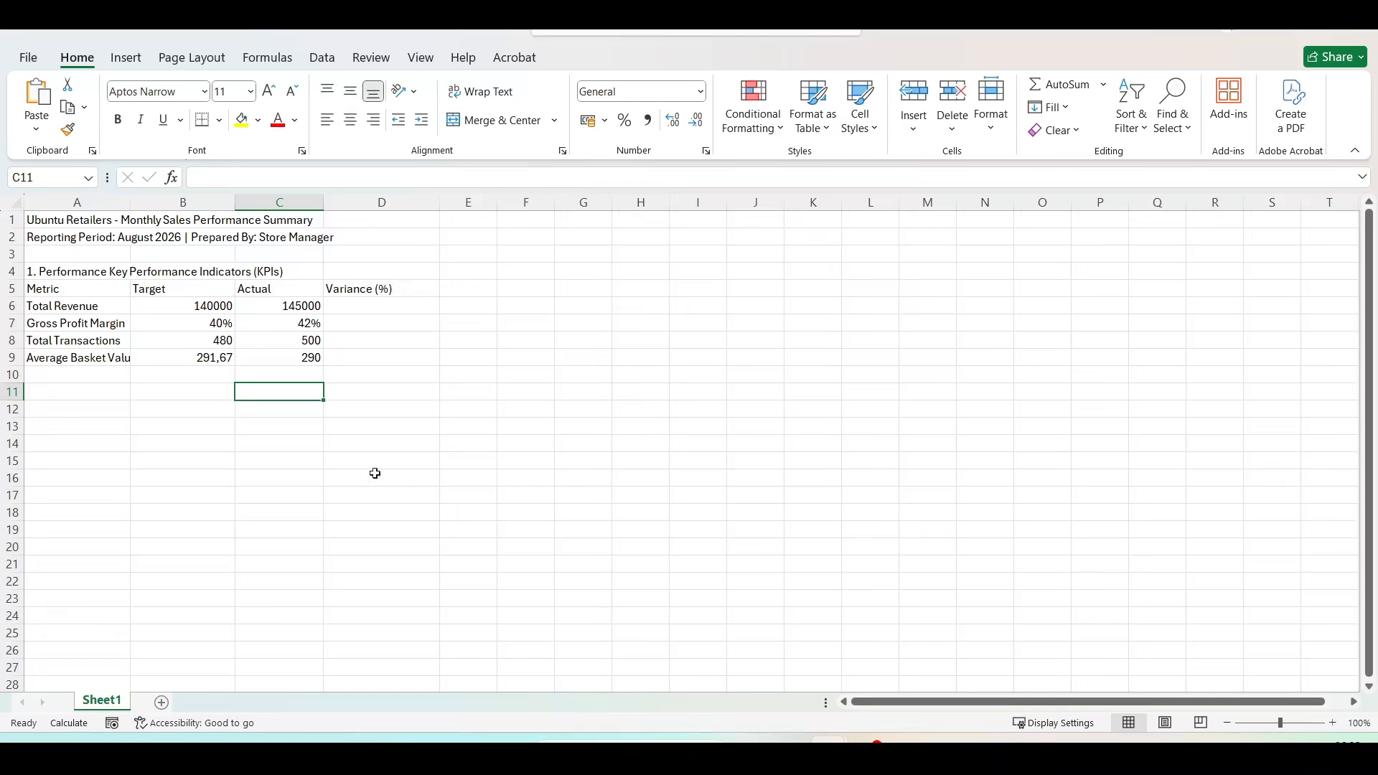
Enter the section heading "2. Sales Breakdown by Product Category" in cell A12
left_click(59, 413)
type("2,")
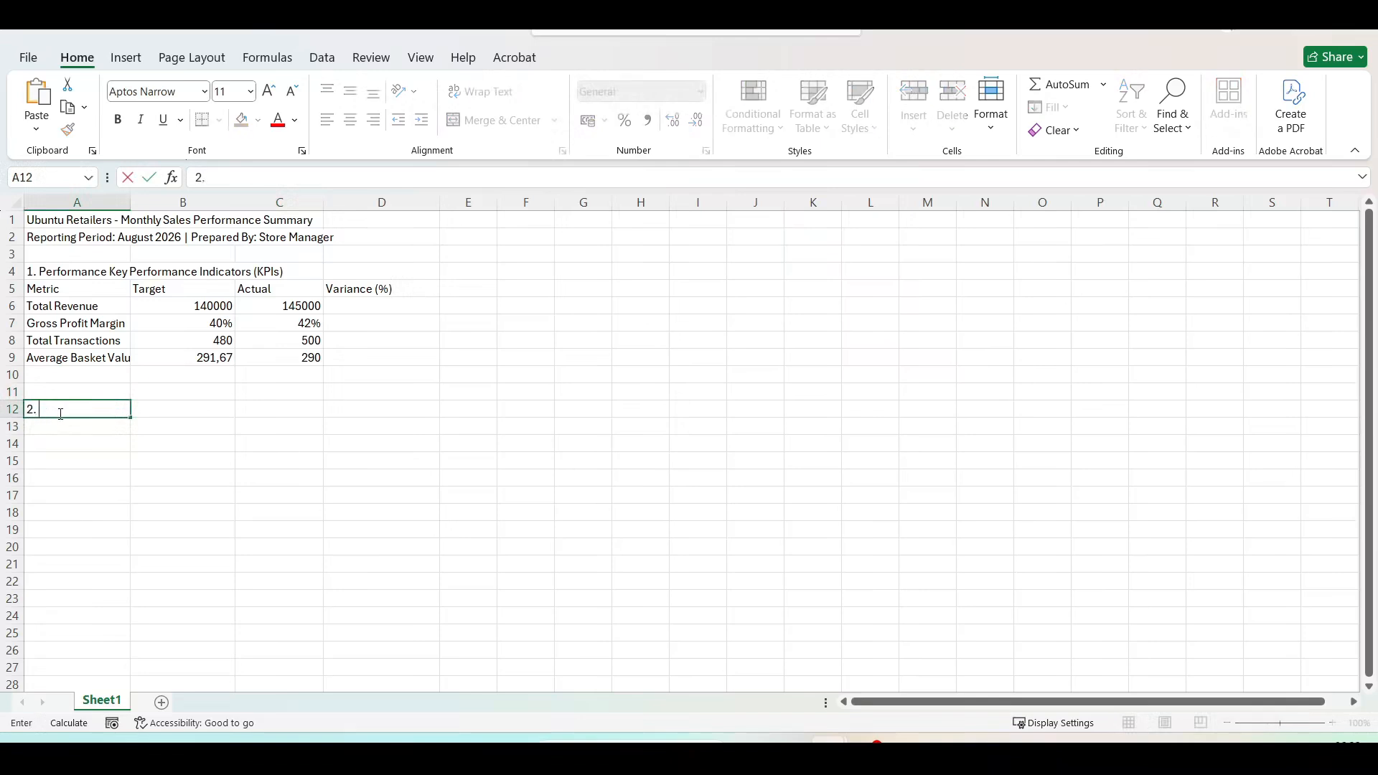
type(" Sales Breakdown by Product Category")
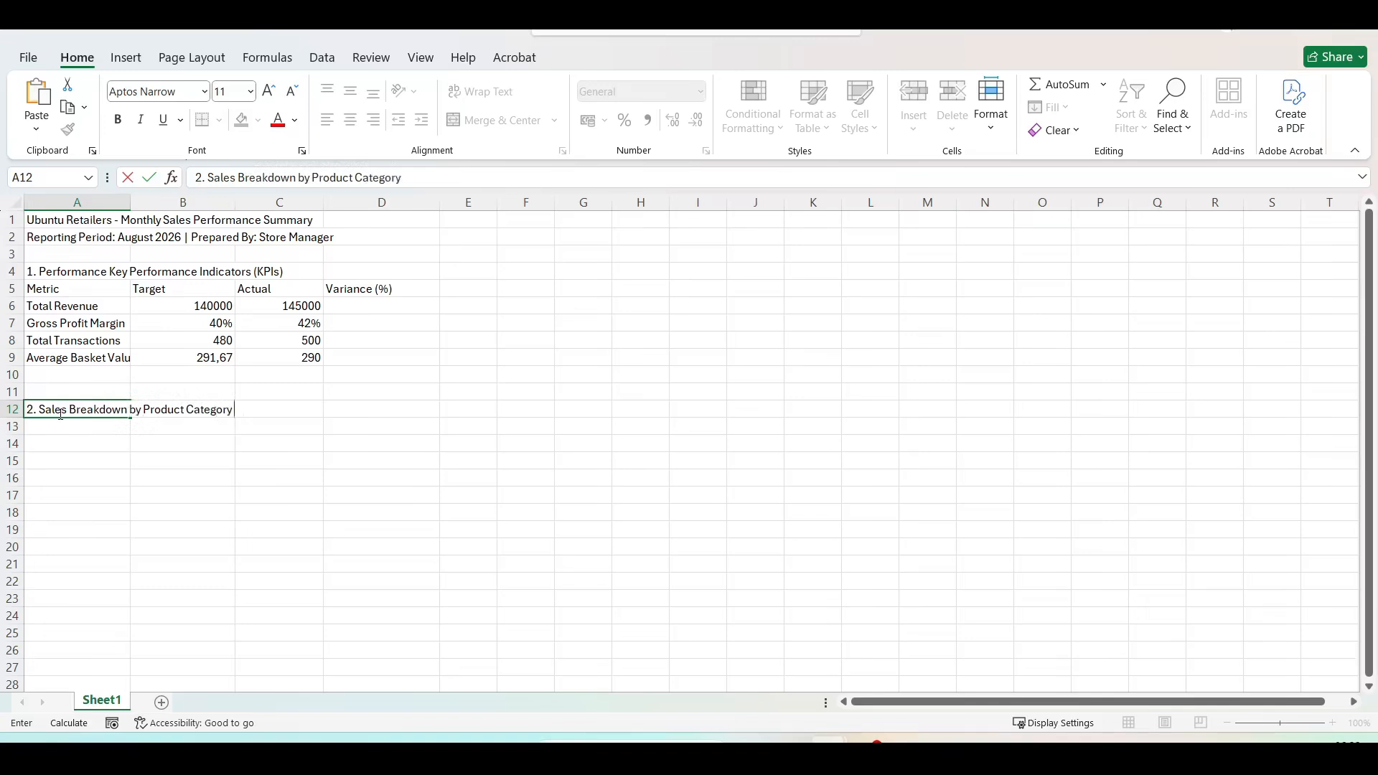
key("Return")
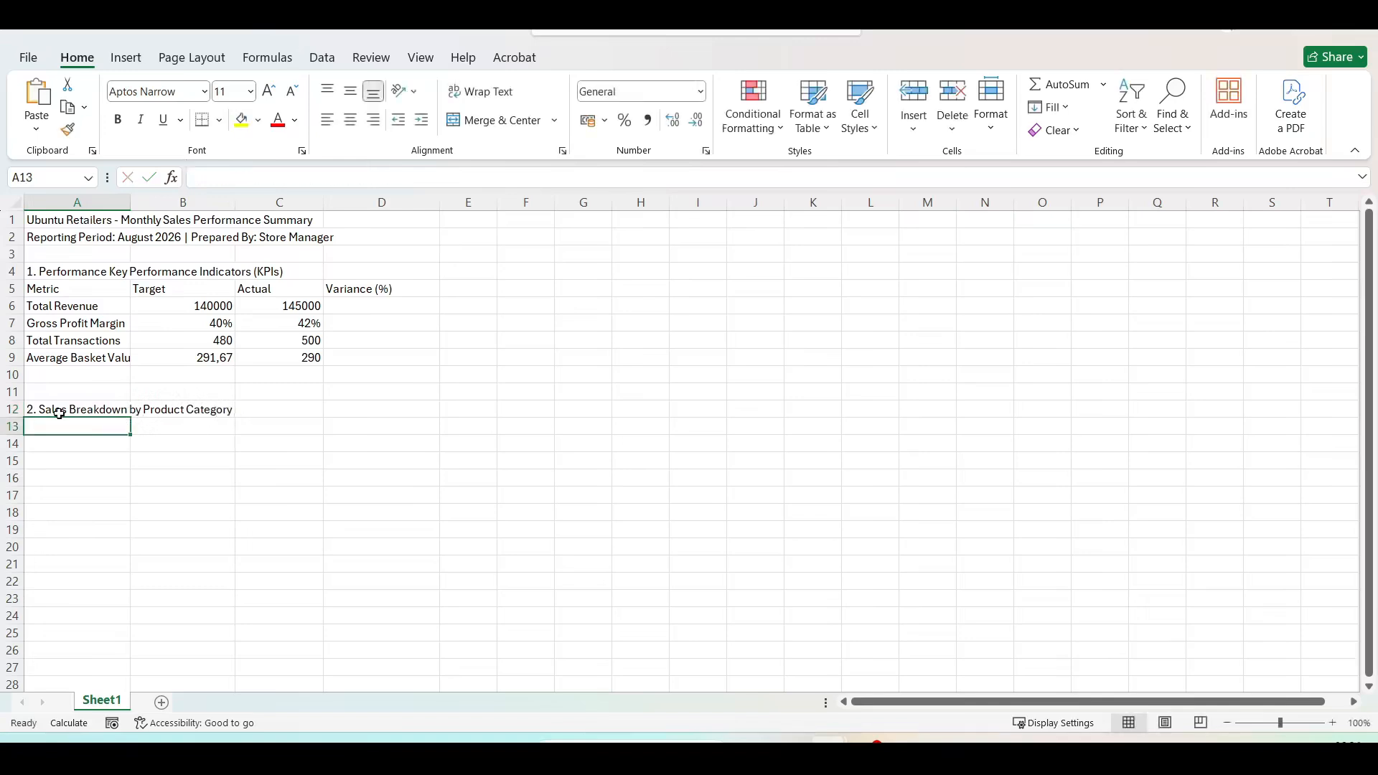
Enter the column headers Category, Units Sold, Gross Sales and Contributions in cells A13 to D13
type("Category")
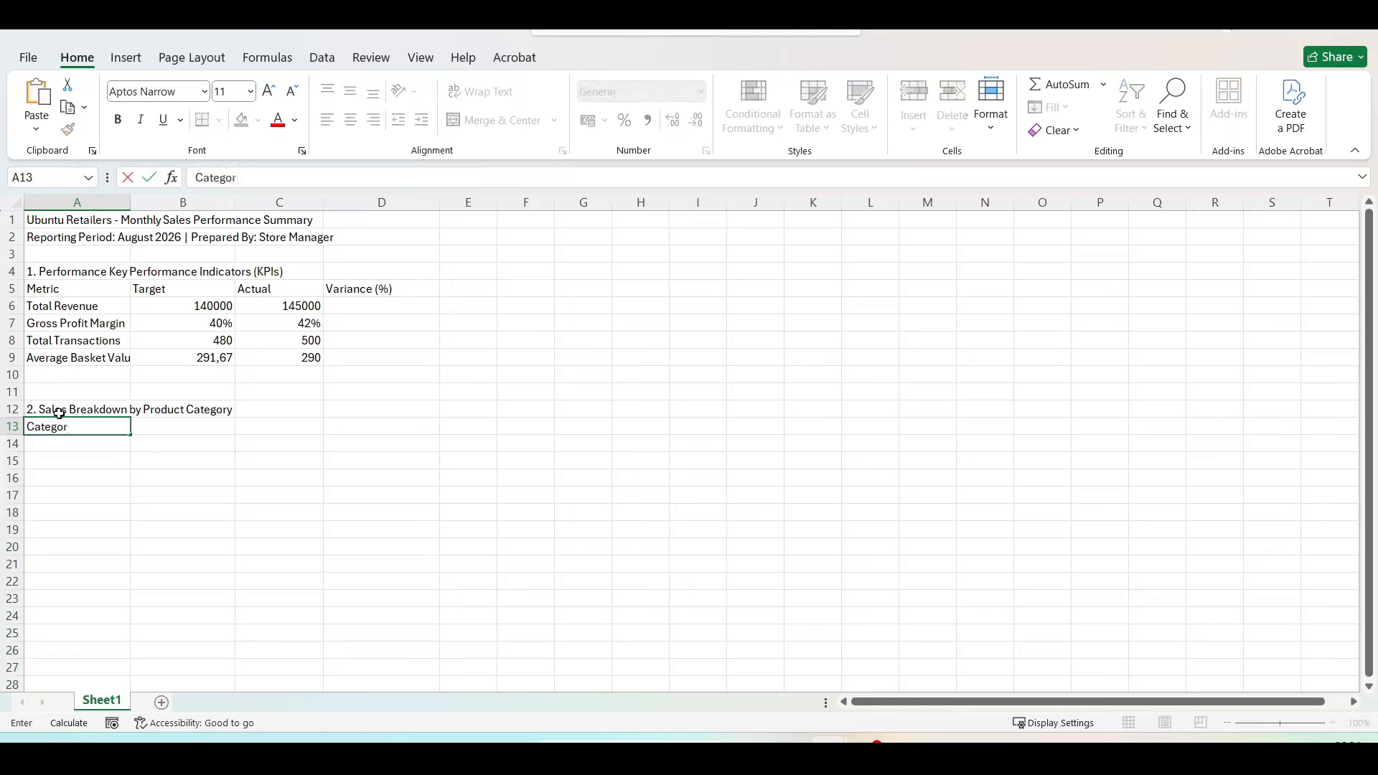
key("Tab")
type("Units Sold")
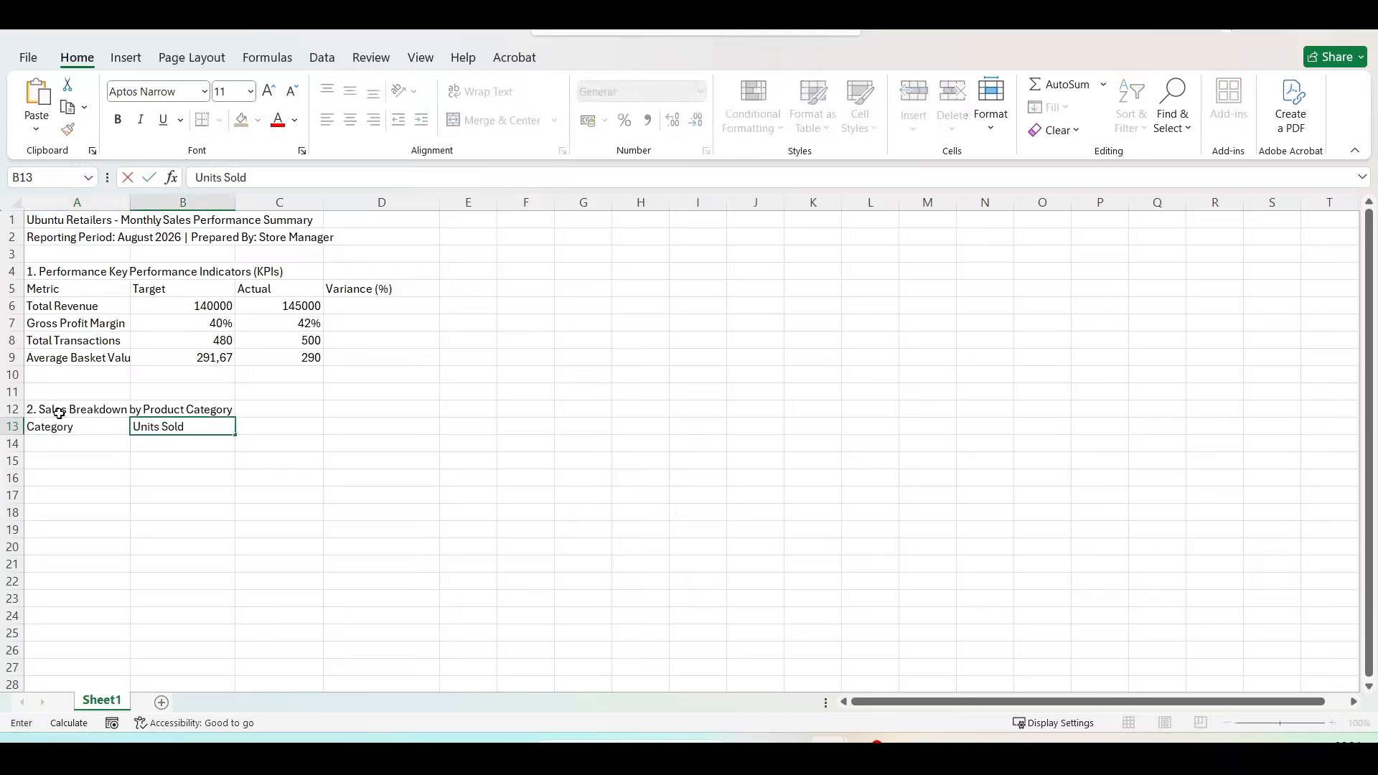
key("Tab")
type("Gro")
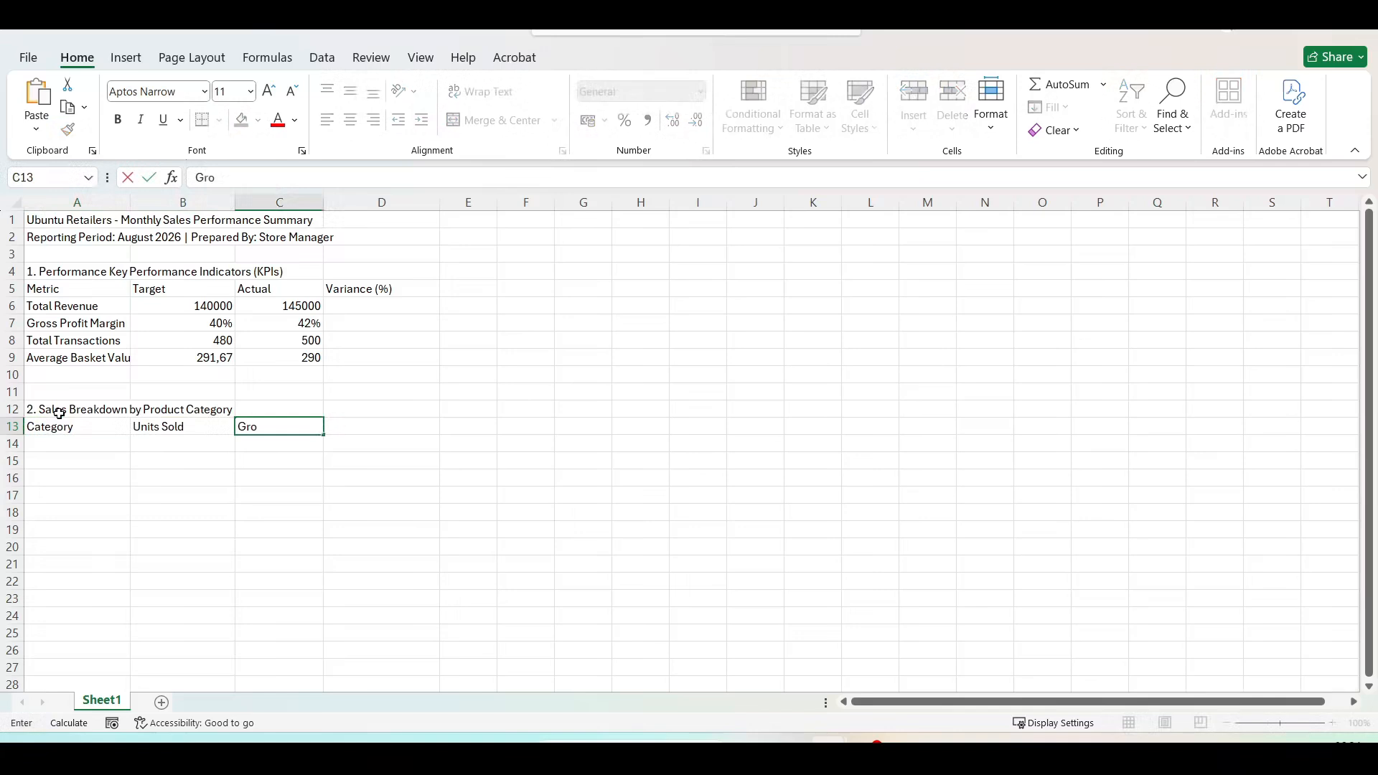
type("ss Sales")
key("Tab")
type("Contributions")
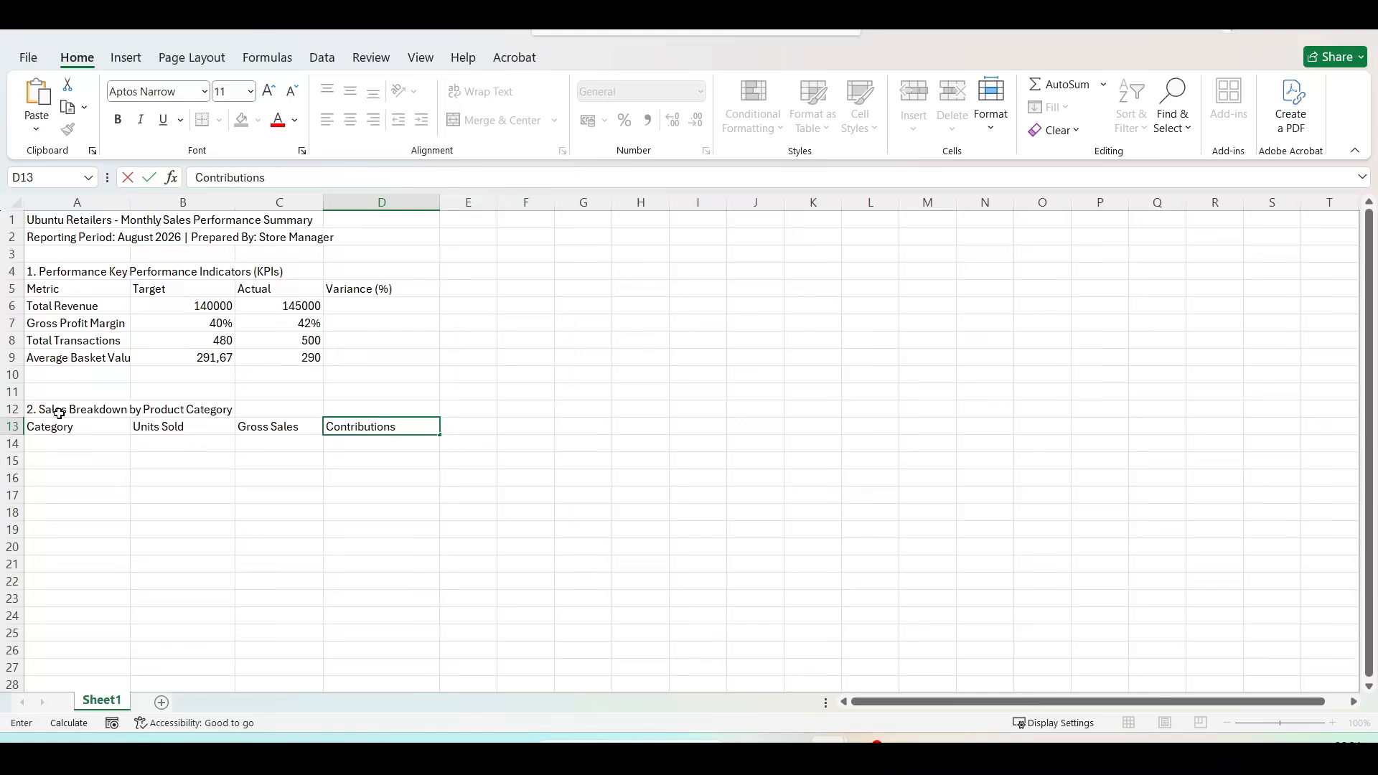
key("Return")
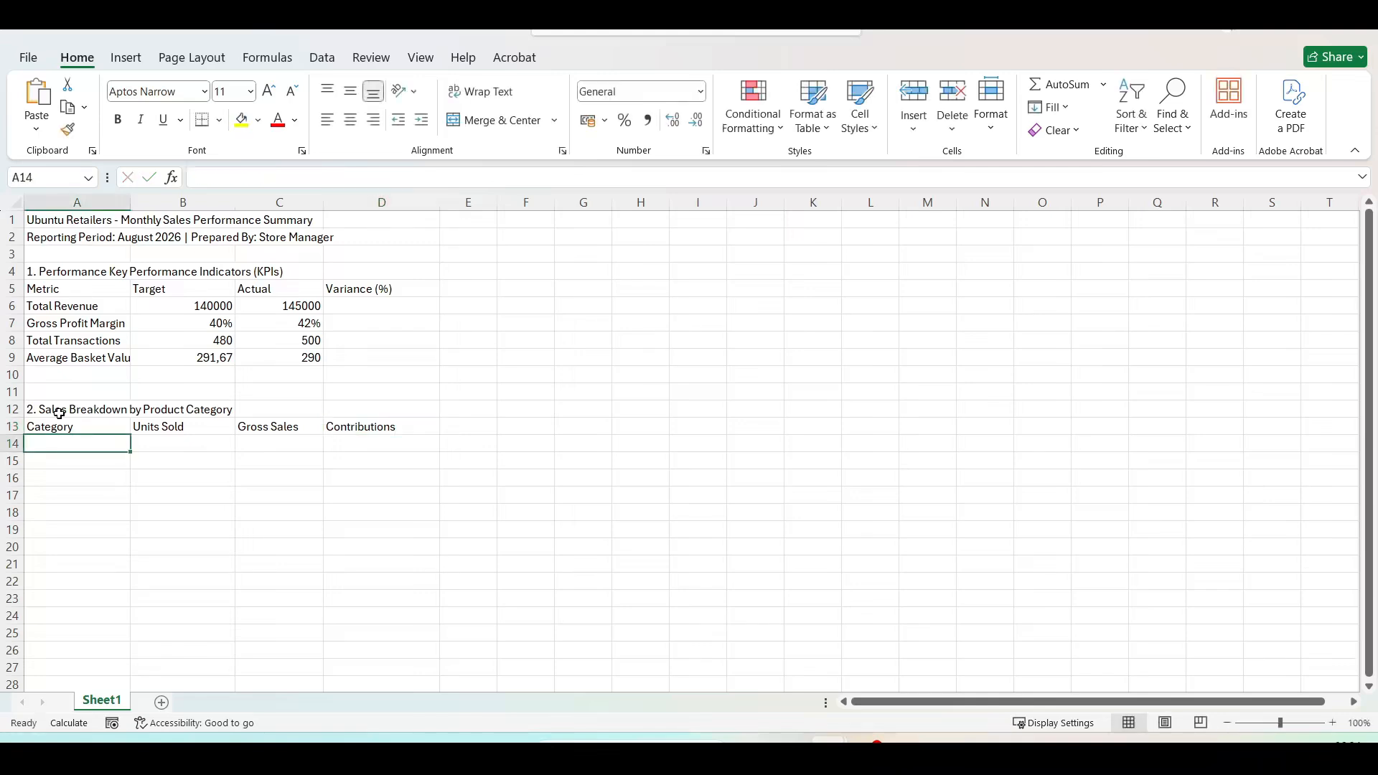
Enter the categories Groceries / Food, Toiletries / Food, Household Goods and Apparel / Clothing in cells A14 to A17
type("Groceries")
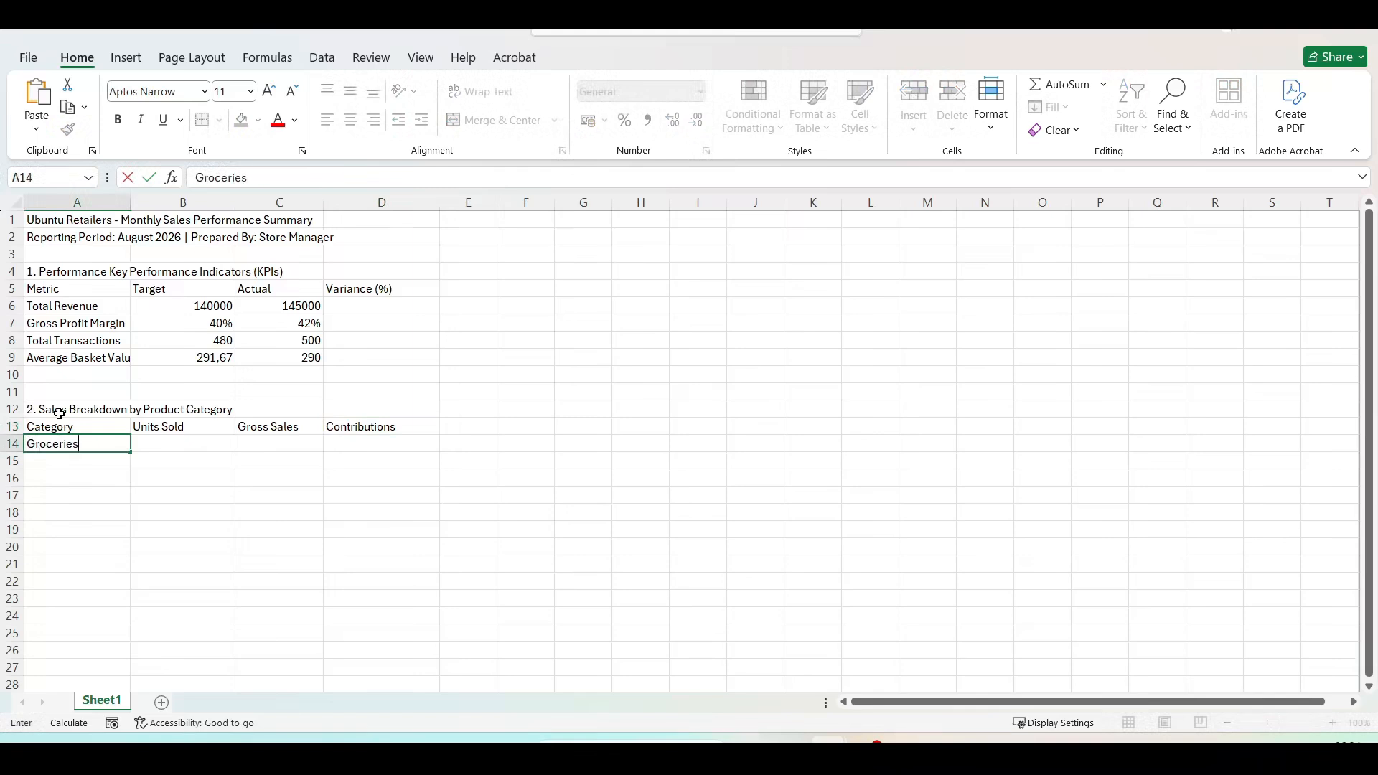
type(" / Food")
key("Return")
type("Toiletries / Food")
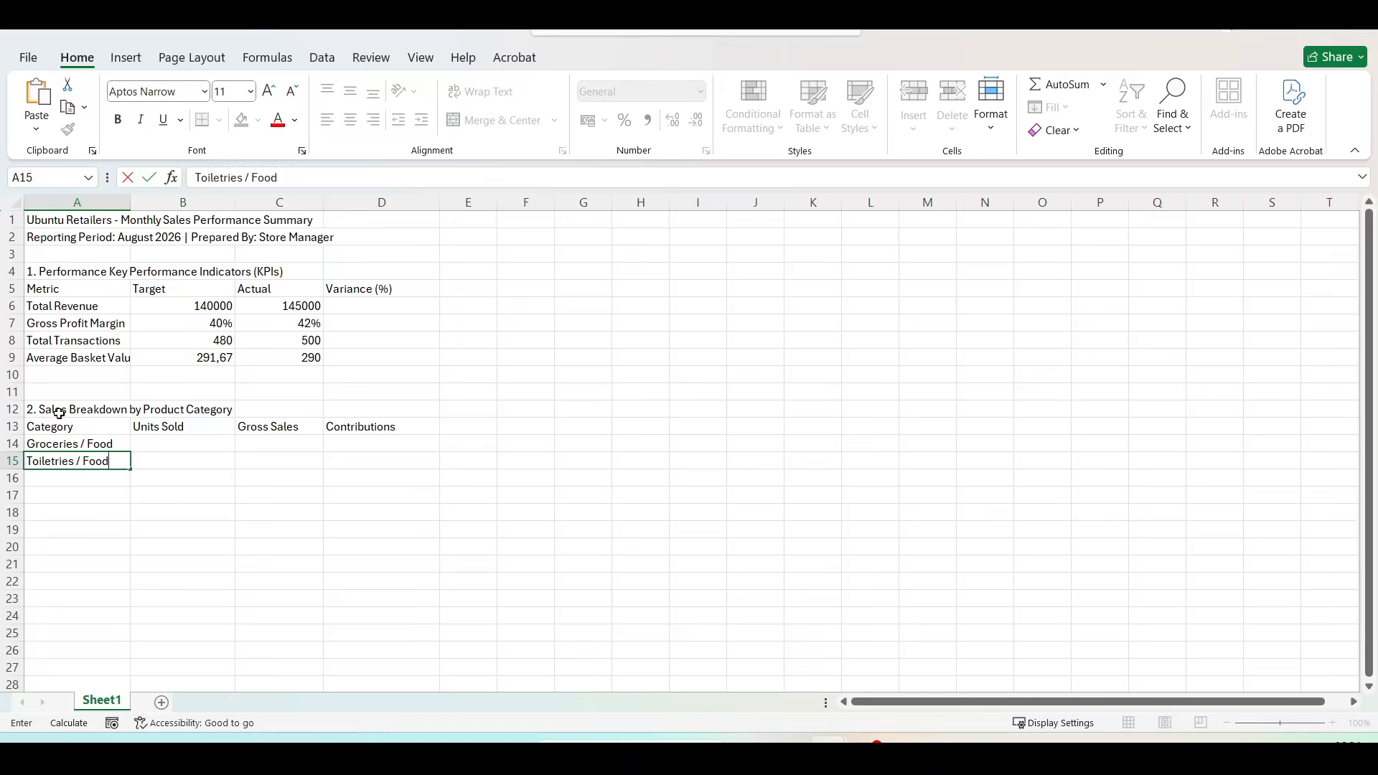
key("Return")
type("House")
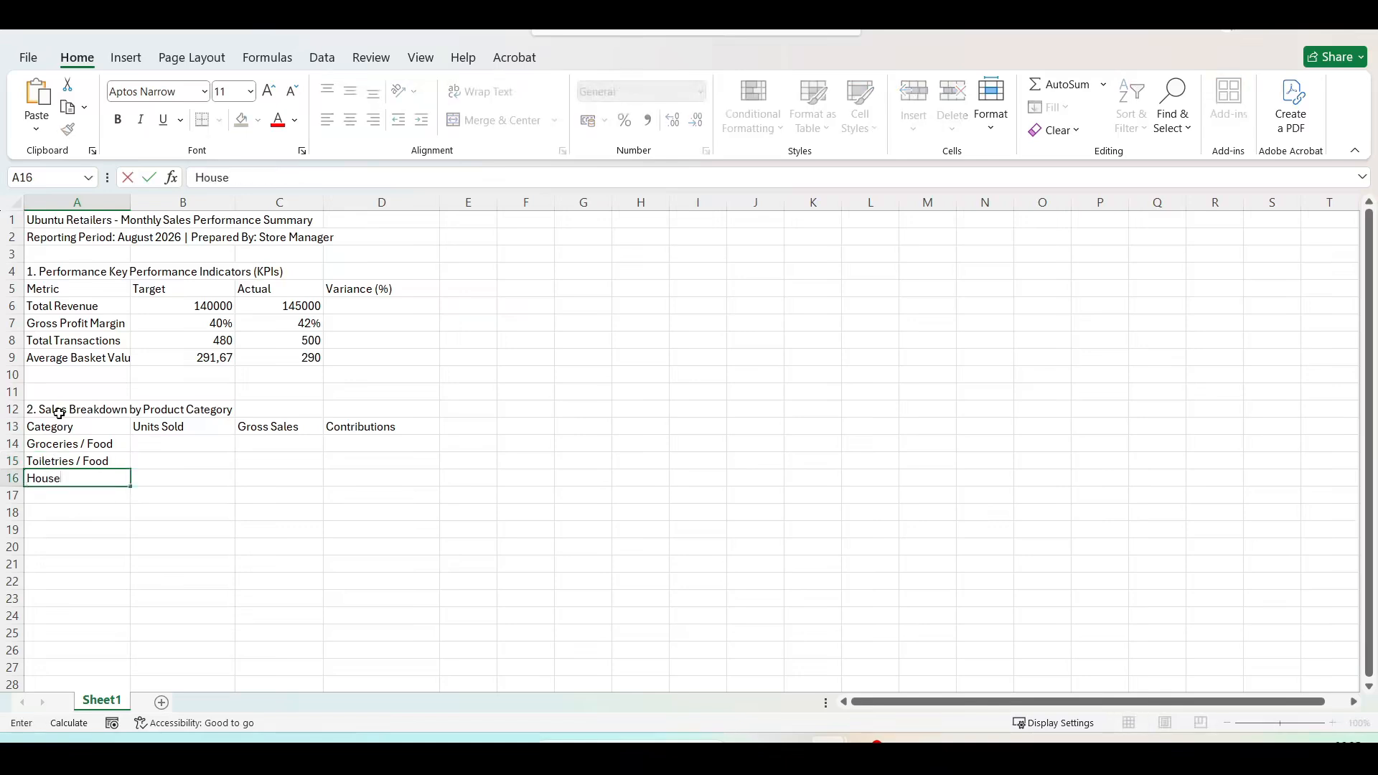
type("hold Goods")
key("Return")
type("A")
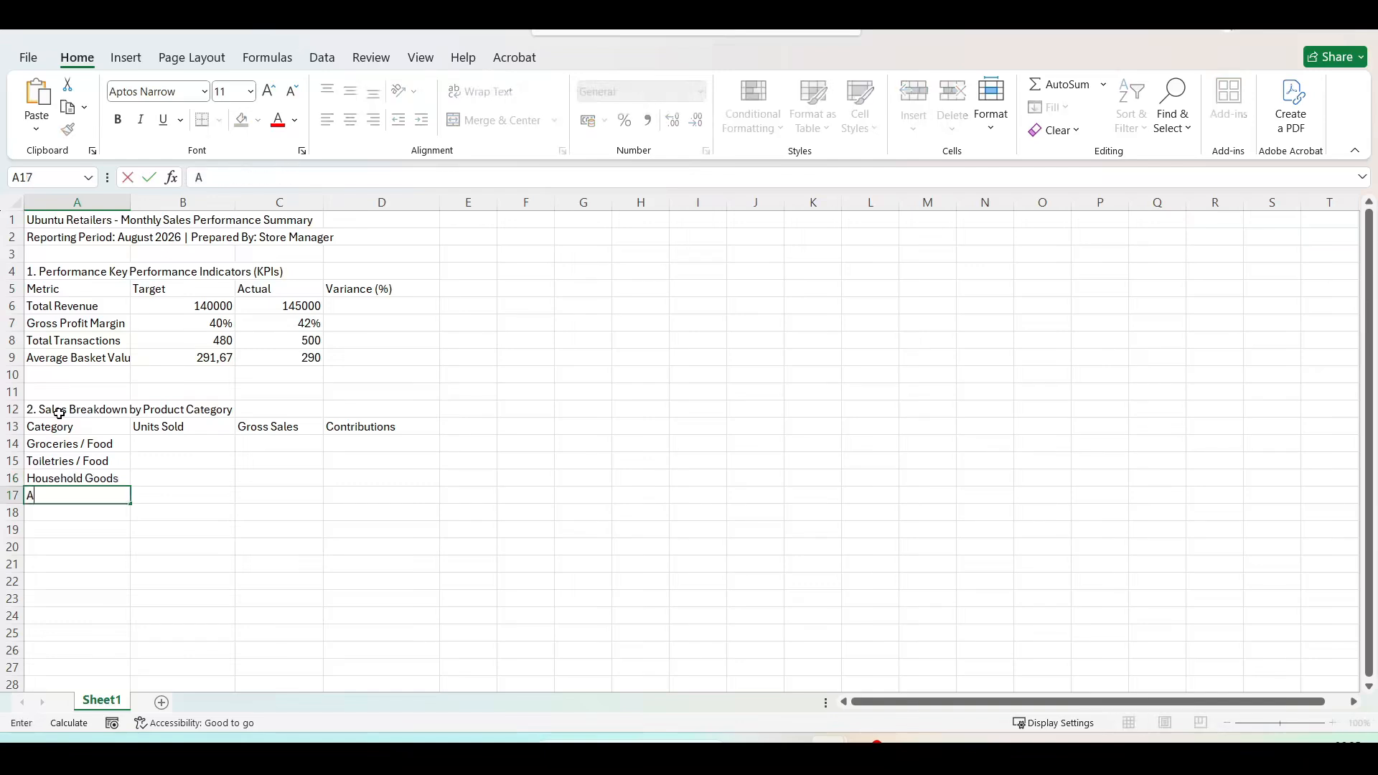
type("pparel/")
key("BackSpace")
type("/ Clothing")
Insert a slash in the category label in cell A16 so it reads "Household / Goods"
double_click(83, 478)
type("/")
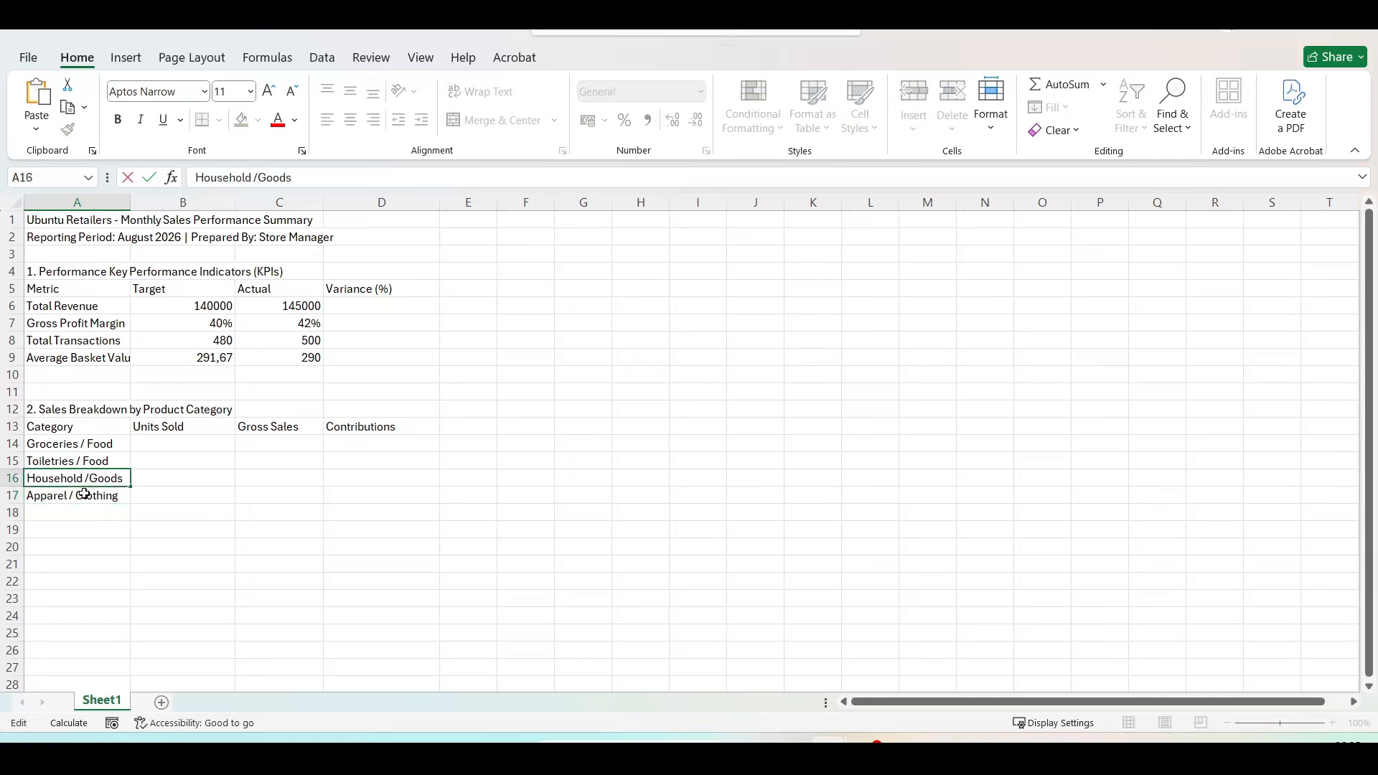
left_click(142, 499)
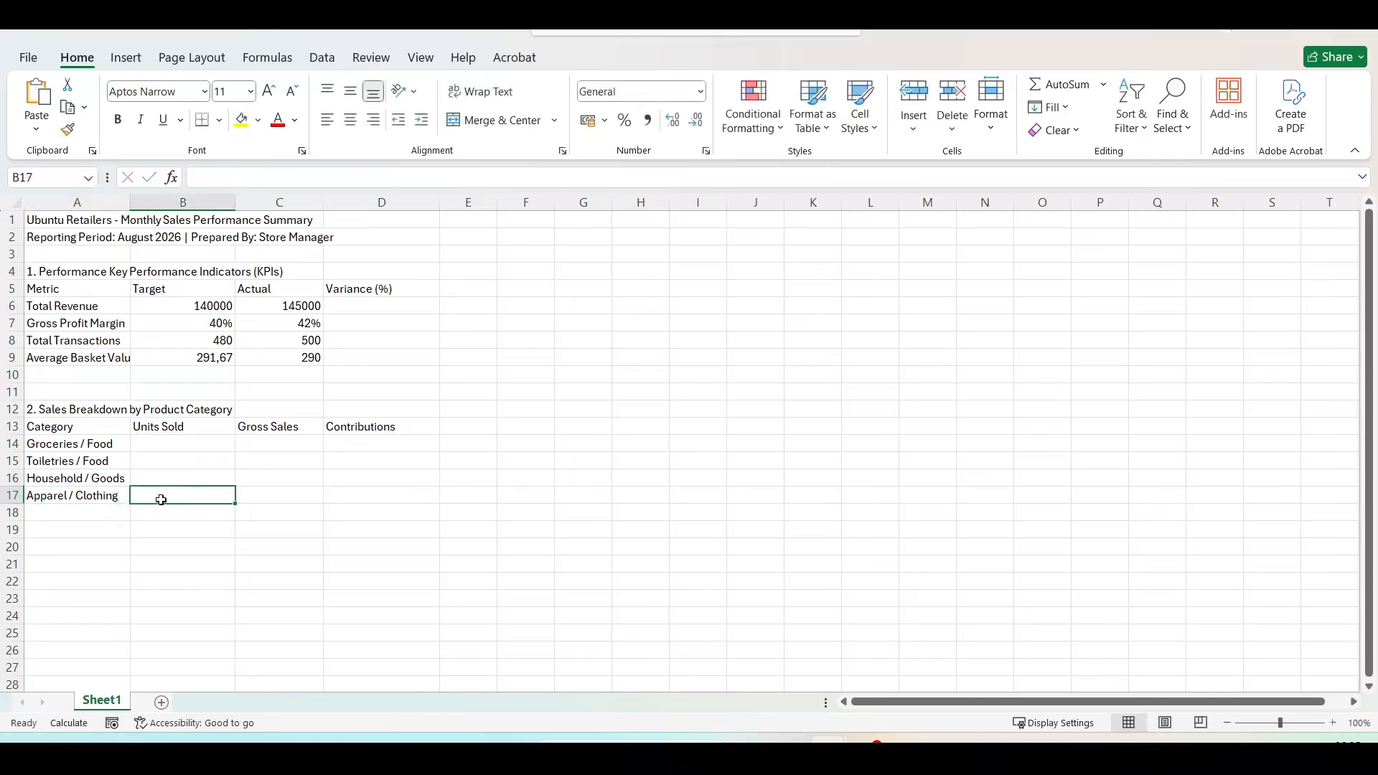
Fill the Units Sold column in cells B14 to B17 with 1200, 650, 320 and 110
left_click(186, 446)
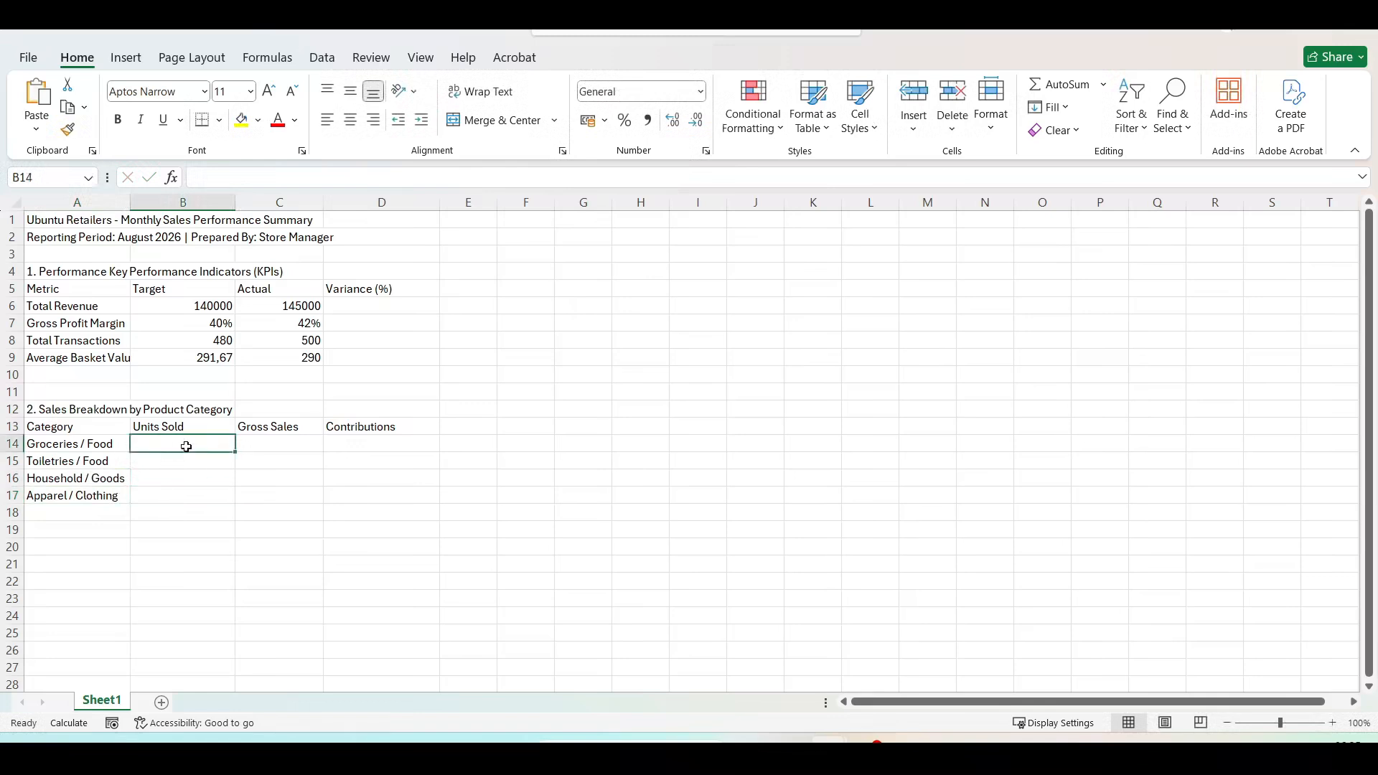
type("1200")
key("Return")
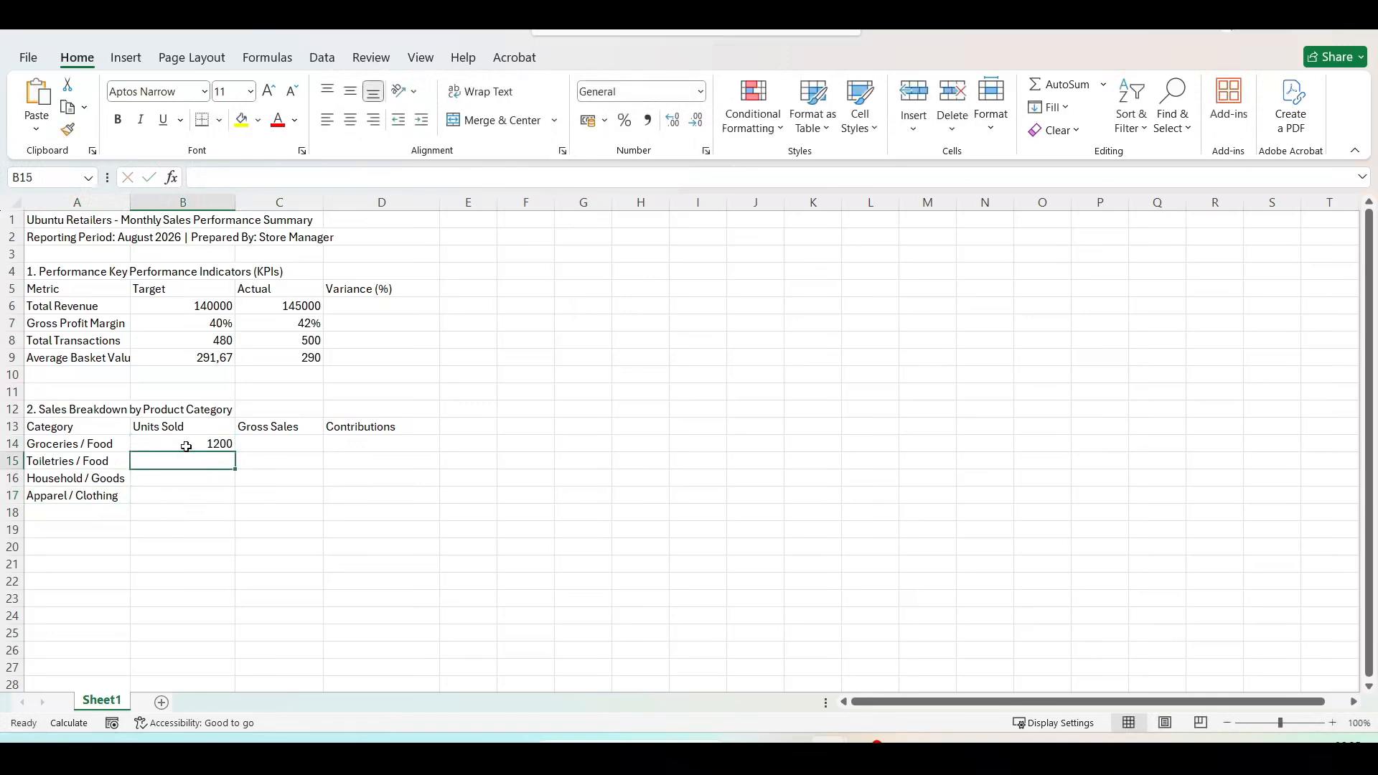
type("650")
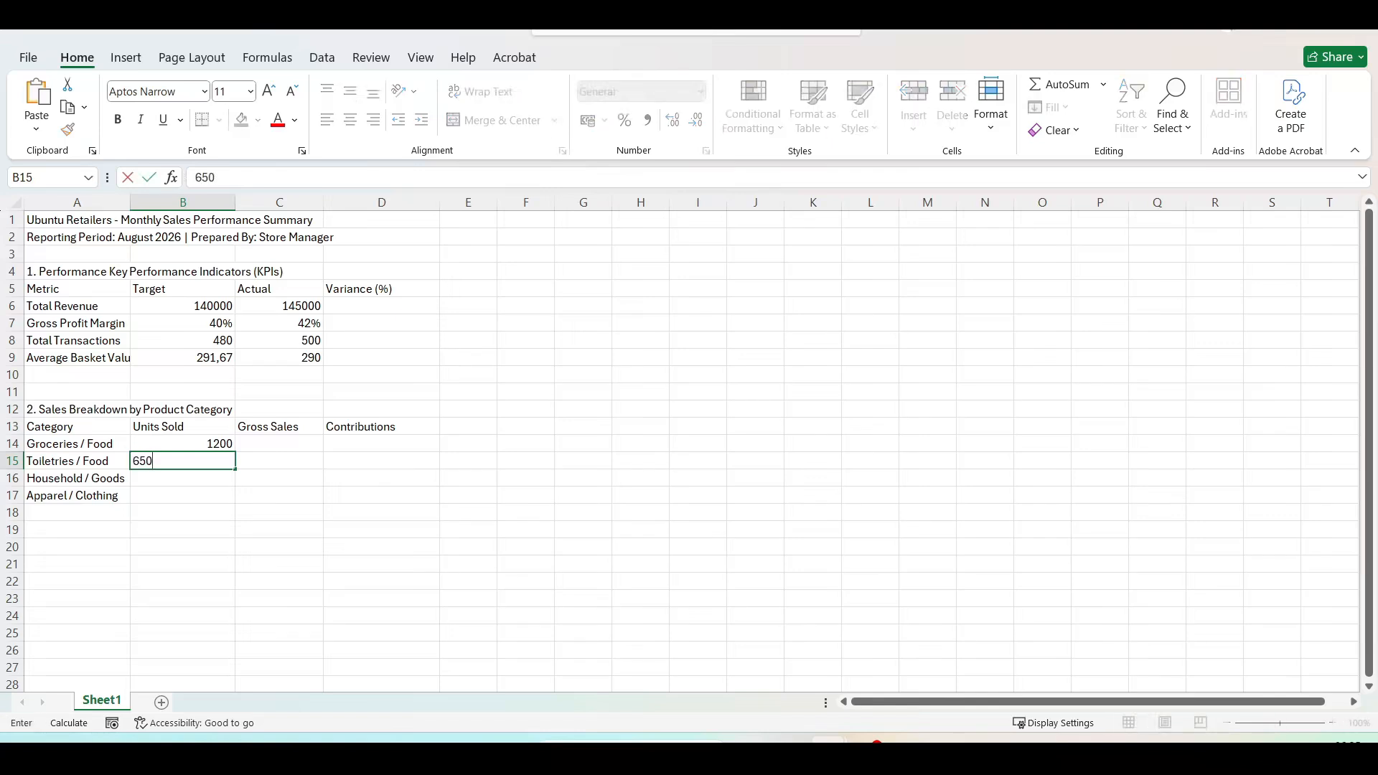
key("Return")
type("320")
key("Return")
type("110")
key("Return")
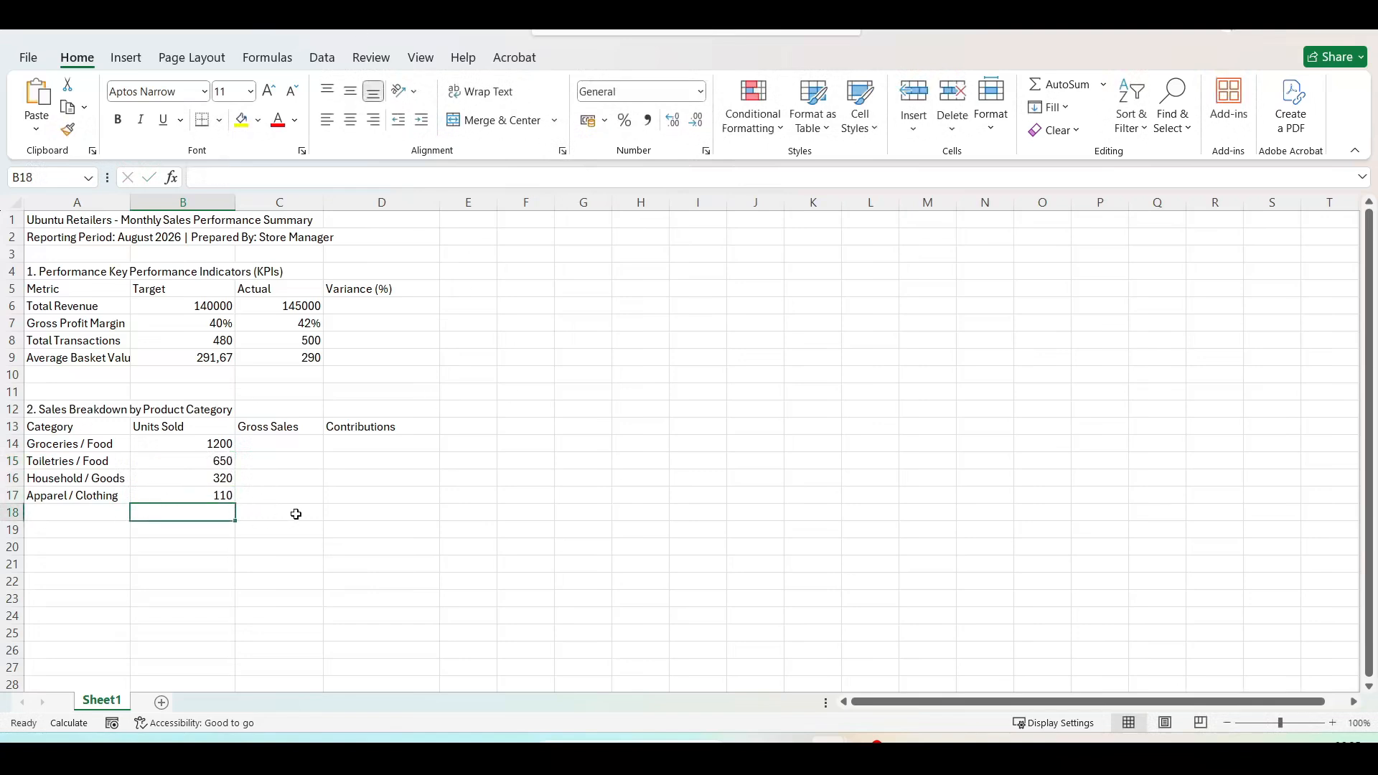
Fill the Gross Sales column in cells C14 to C17 with 75000, 35000, 23000 and 12000
left_click(282, 441)
type("75000")
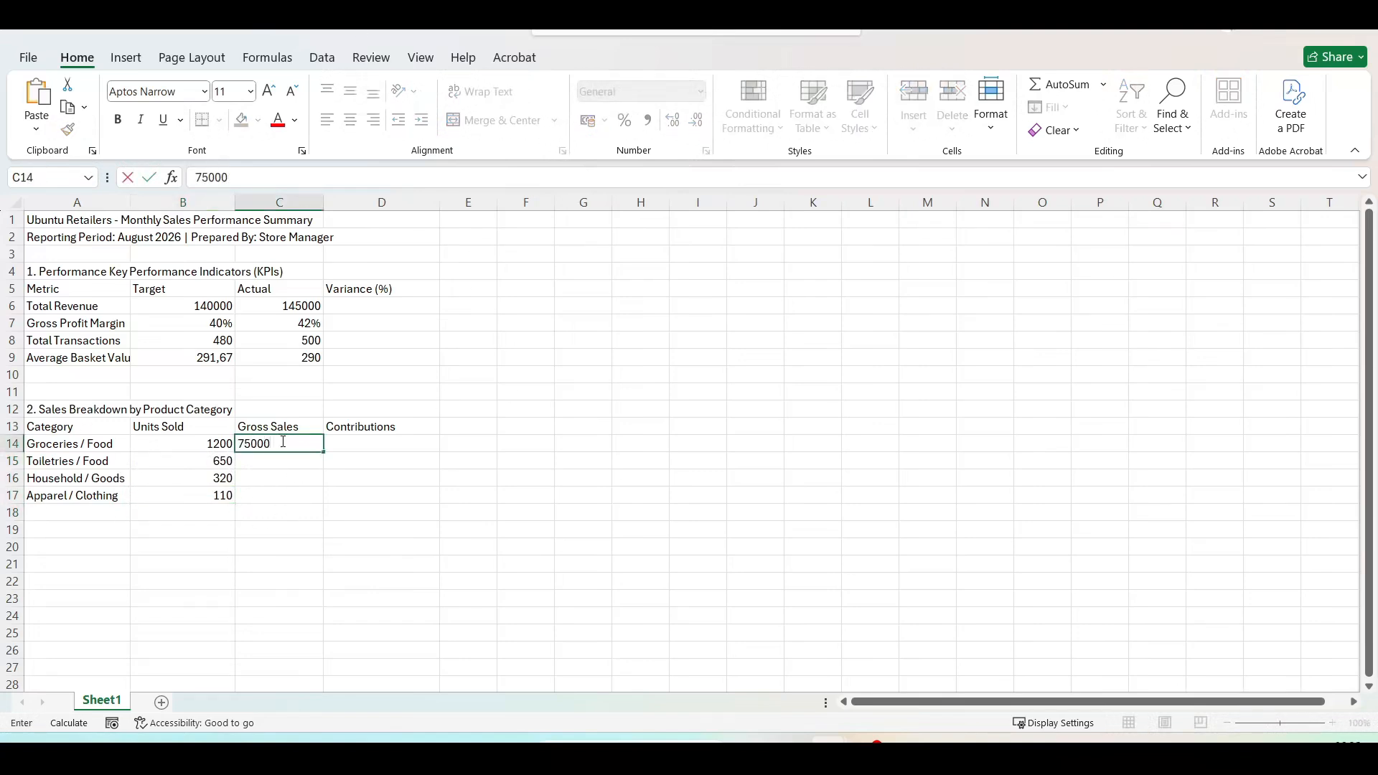
key("Return")
type("35000")
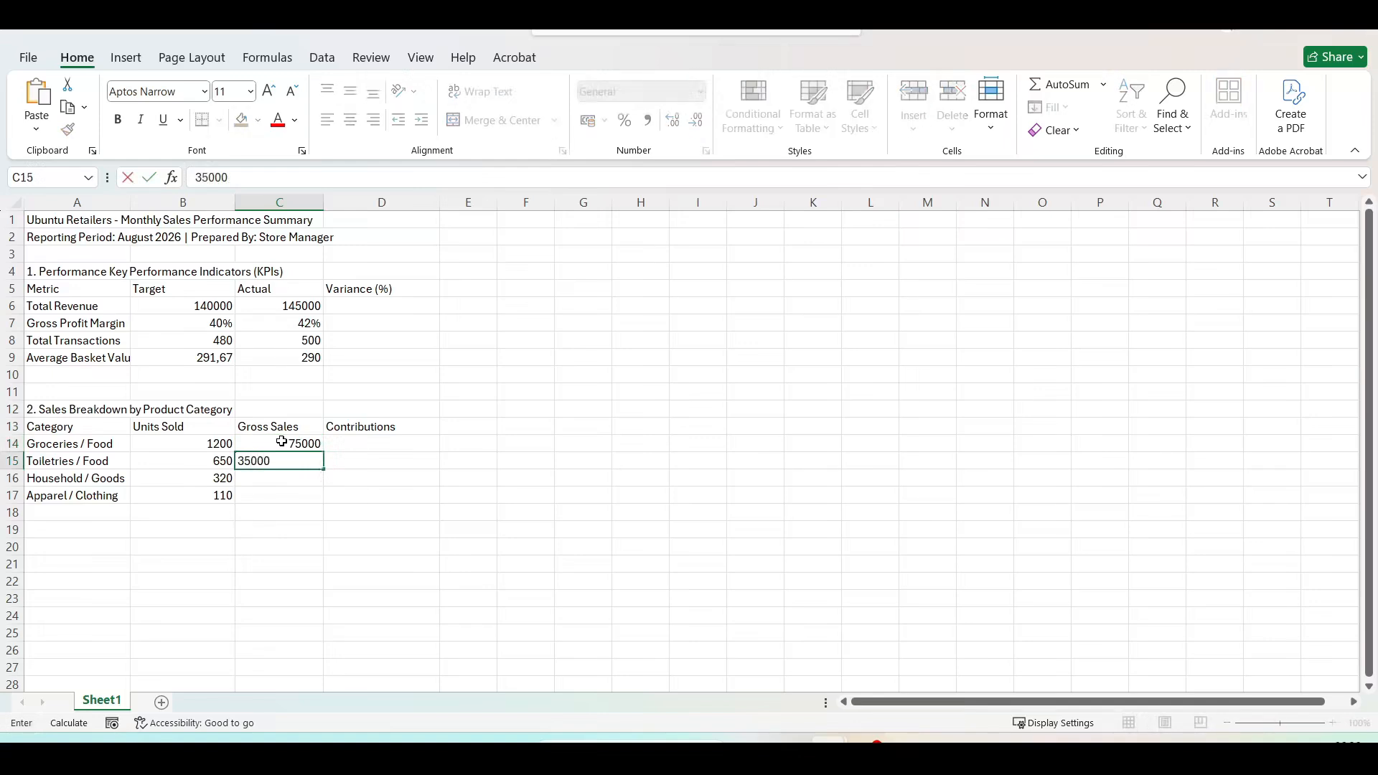
key("Return")
type("23000")
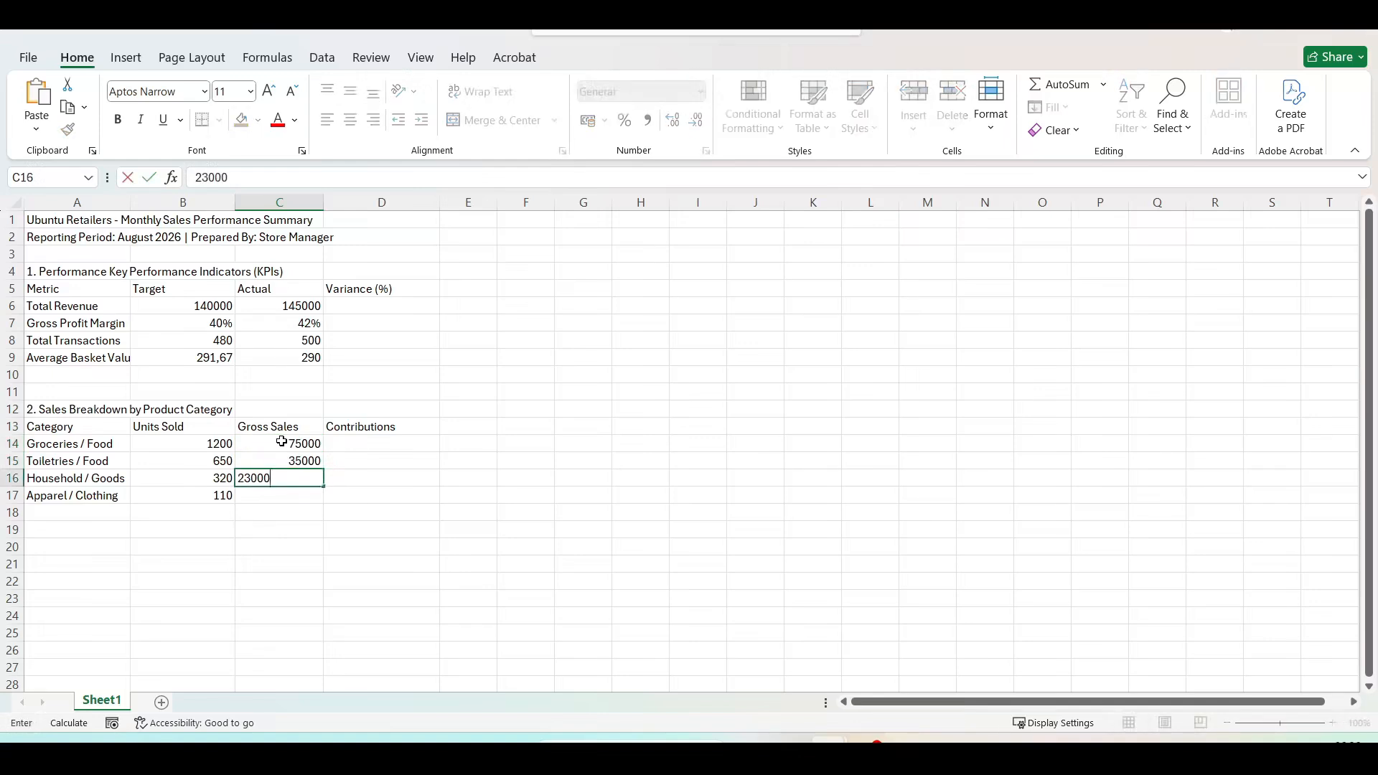
key("Return")
type("12000")
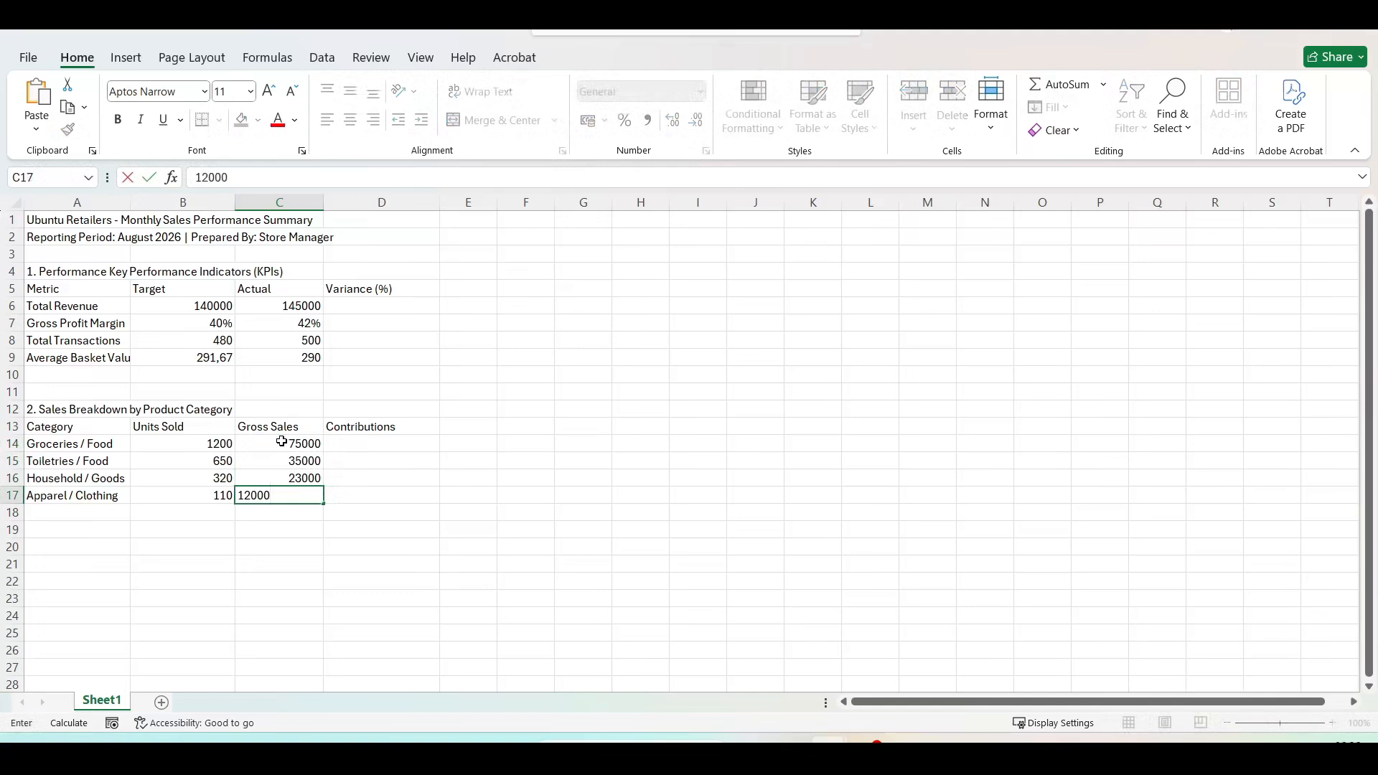
key("Return")
Enter the row label "Total" in cell A18 below the product categories
key("Right")
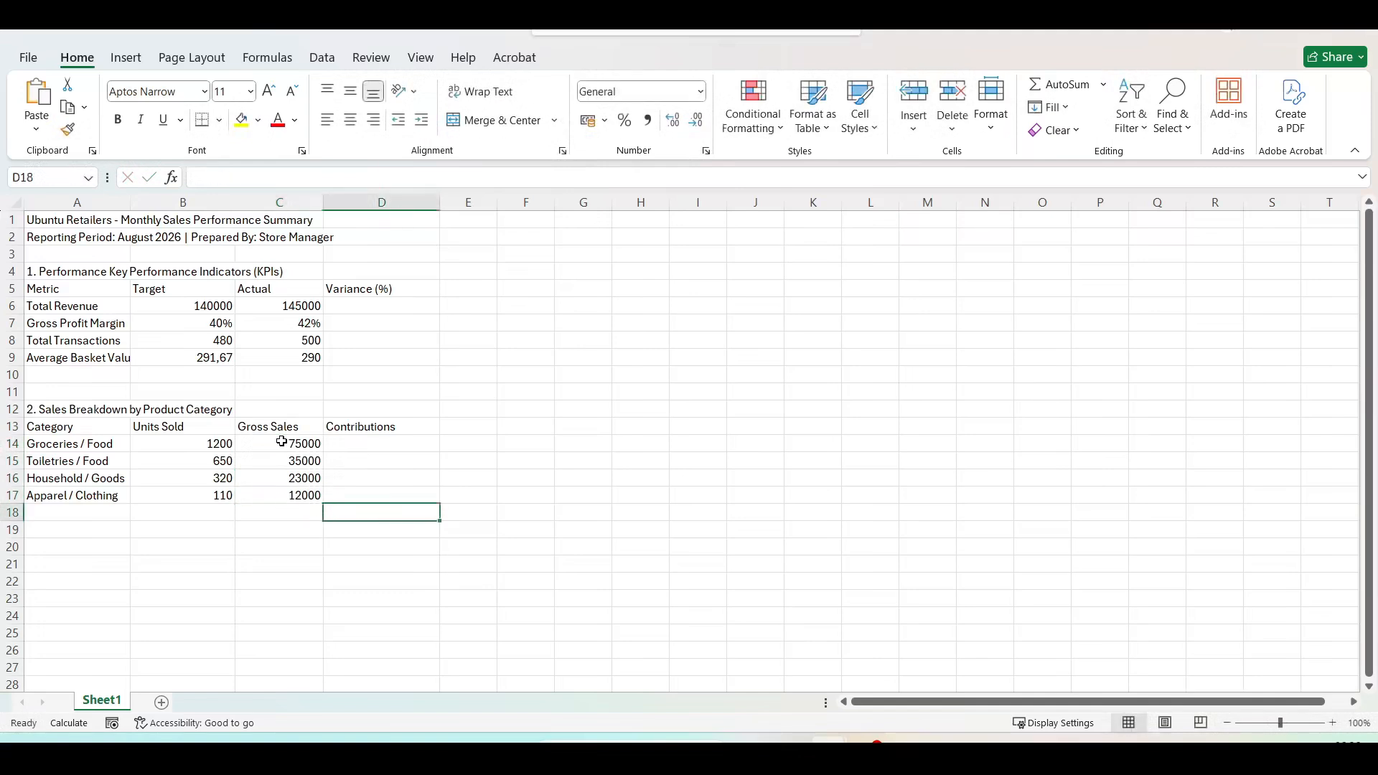
key("Up")
key("Up")
key("Up")
key("Down")
key("Down")
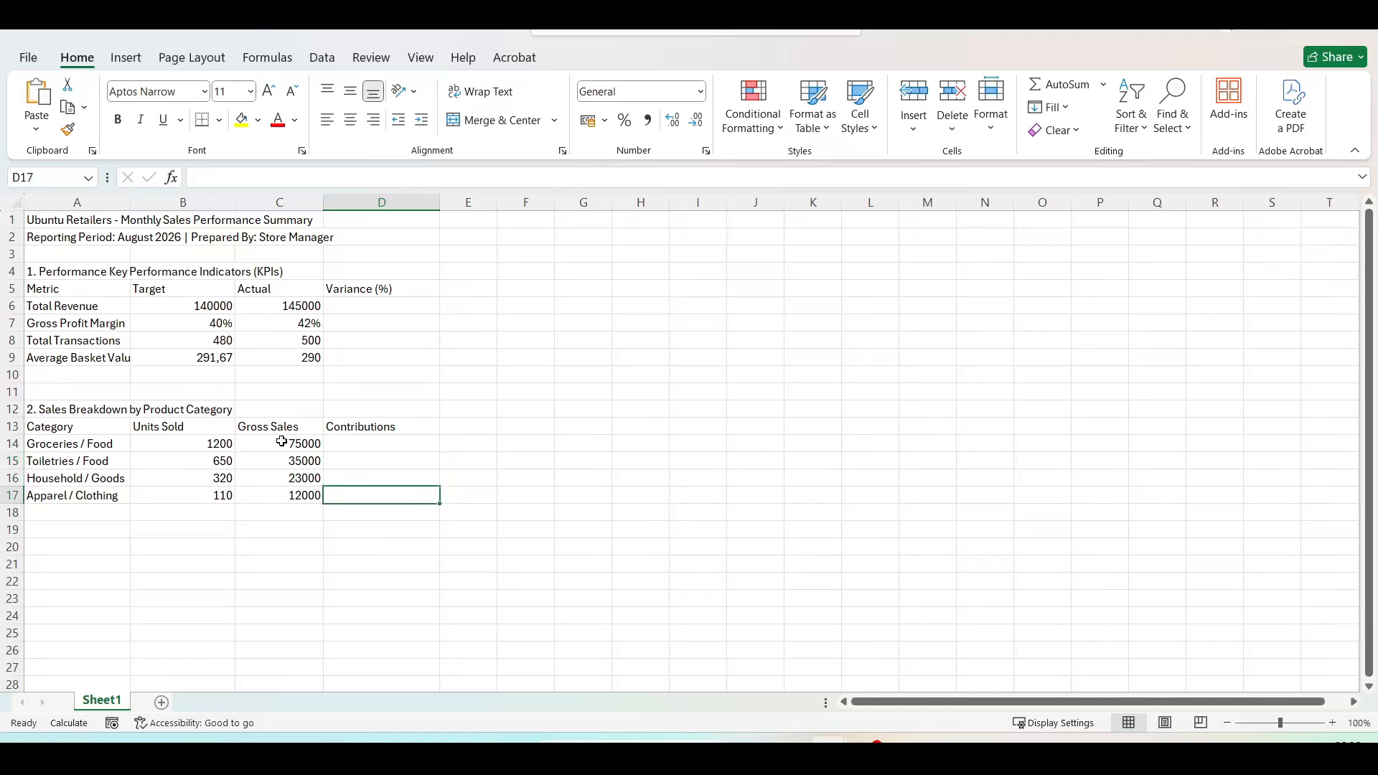
key("Down")
key("Left")
key("Left")
key("Left")
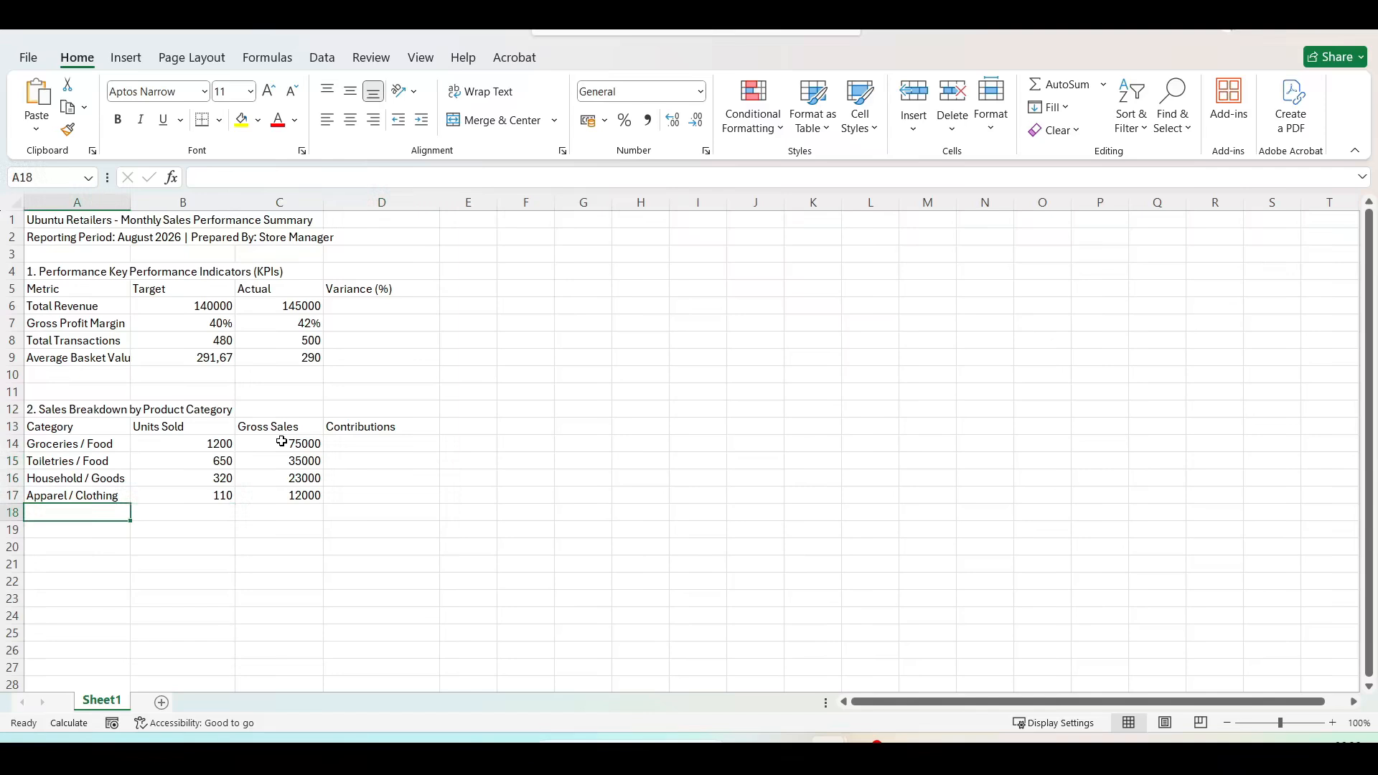
type("Toiletries / Food")
type("otal")
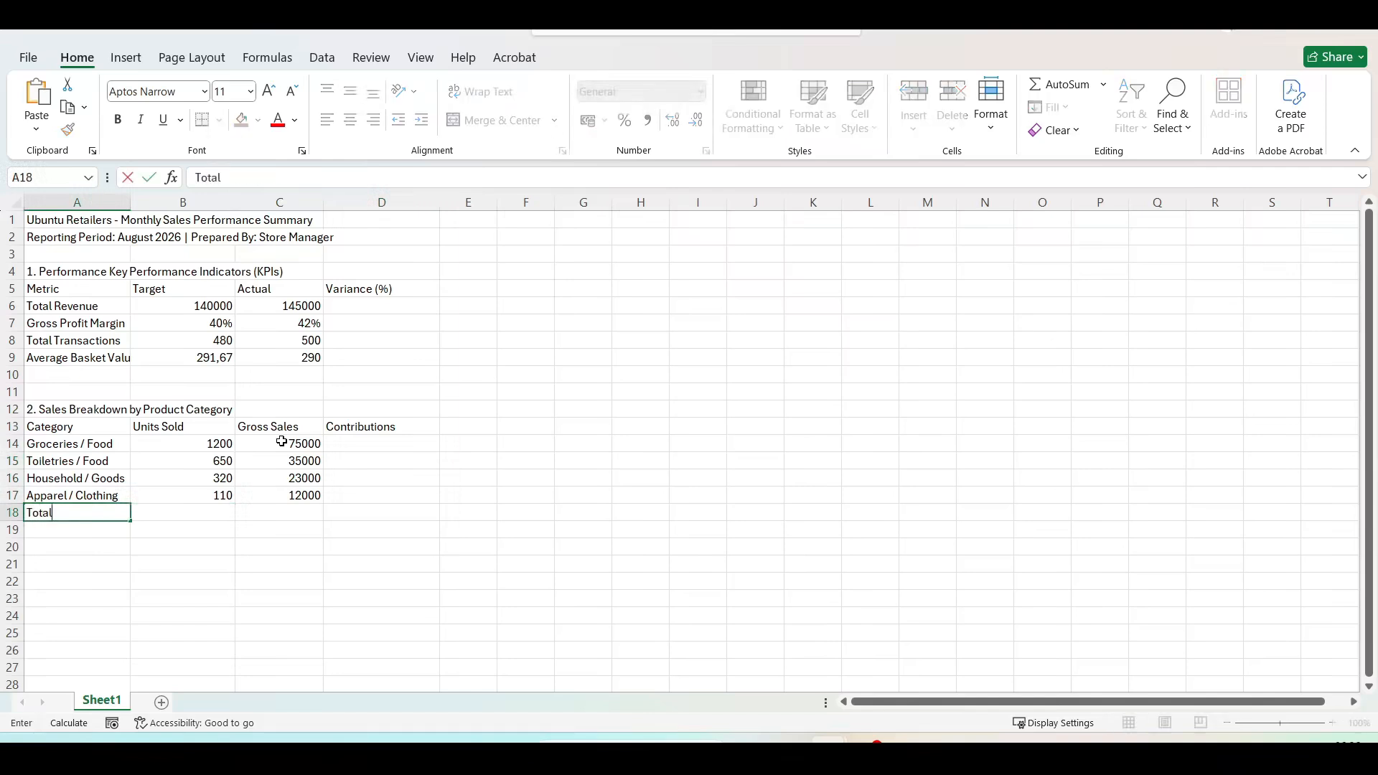
left_click(267, 594)
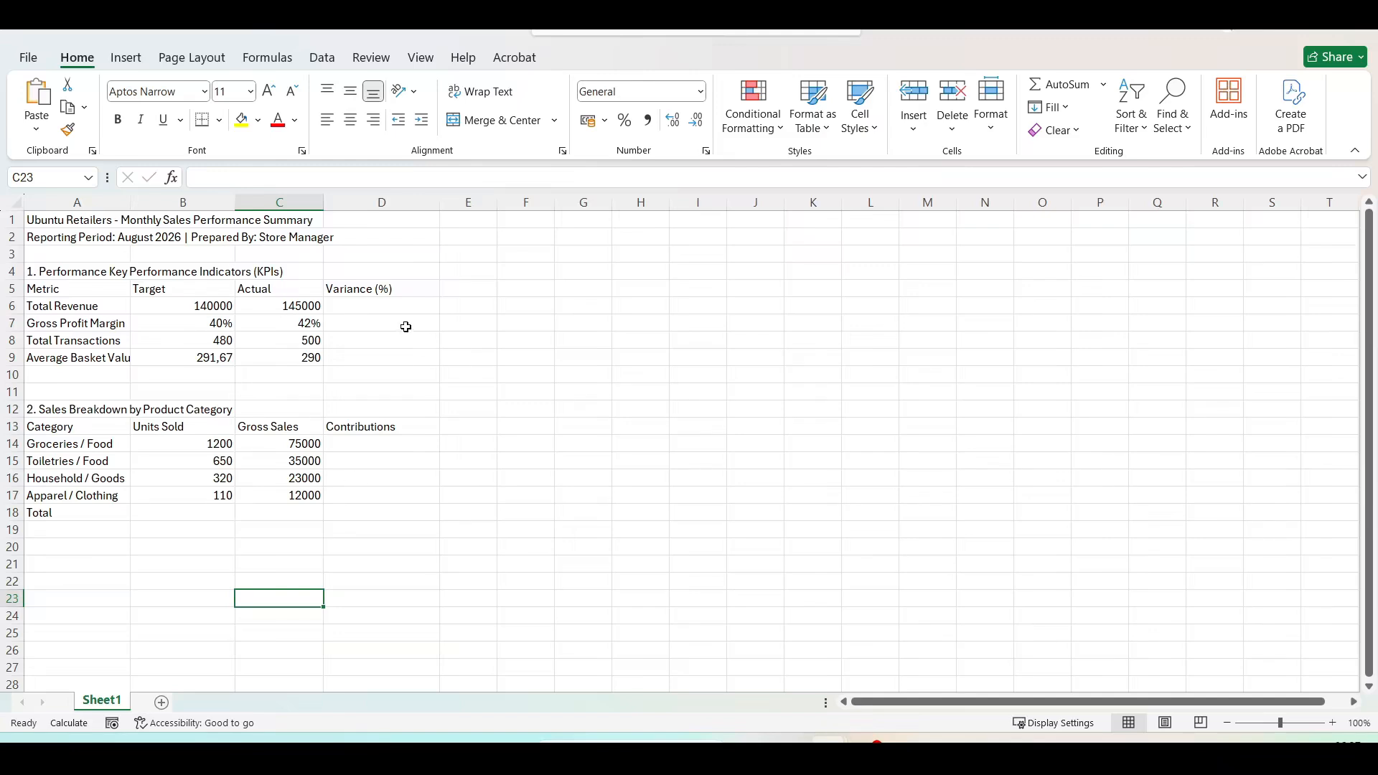
Merge cells A1 to D1 holding the report title without changing the title's horizontal alignment
left_click(48, 216)
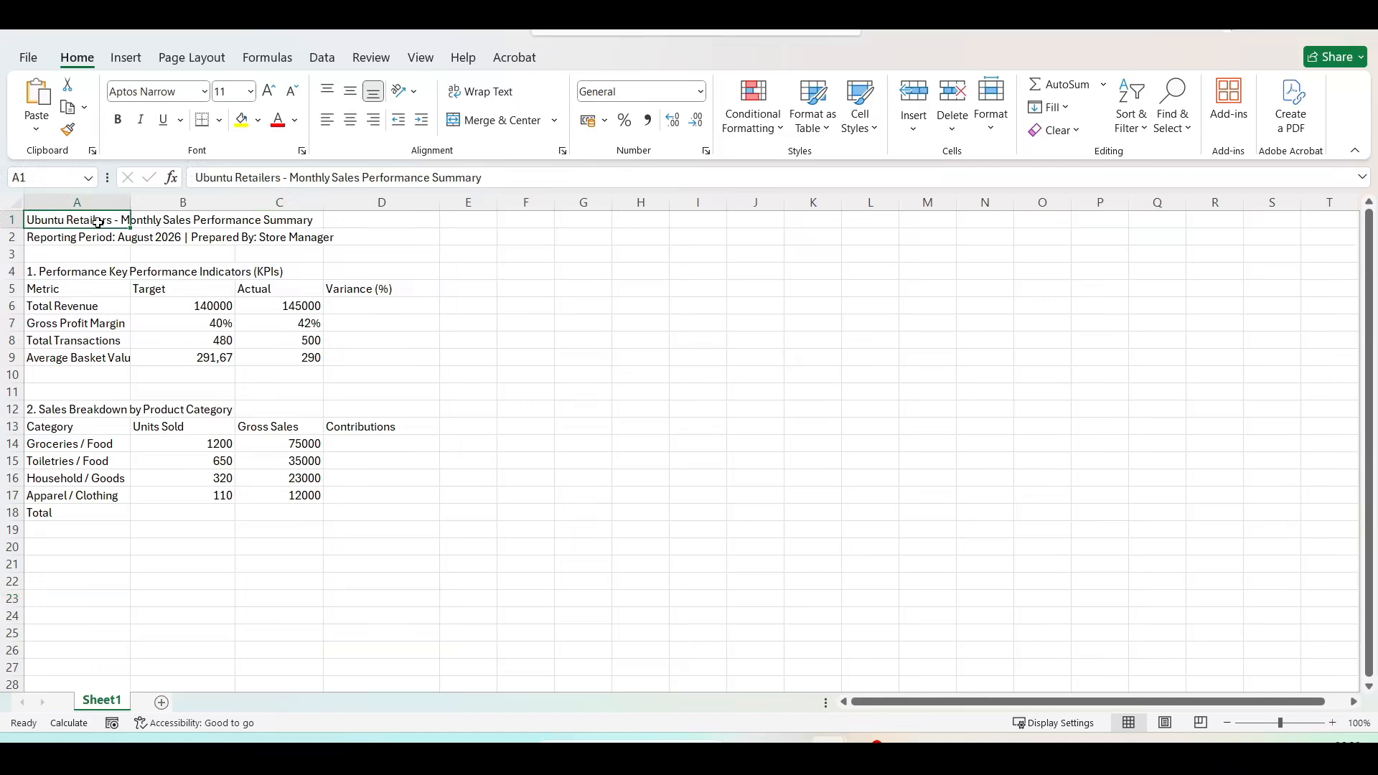
left_click_drag(98, 223, 353, 226)
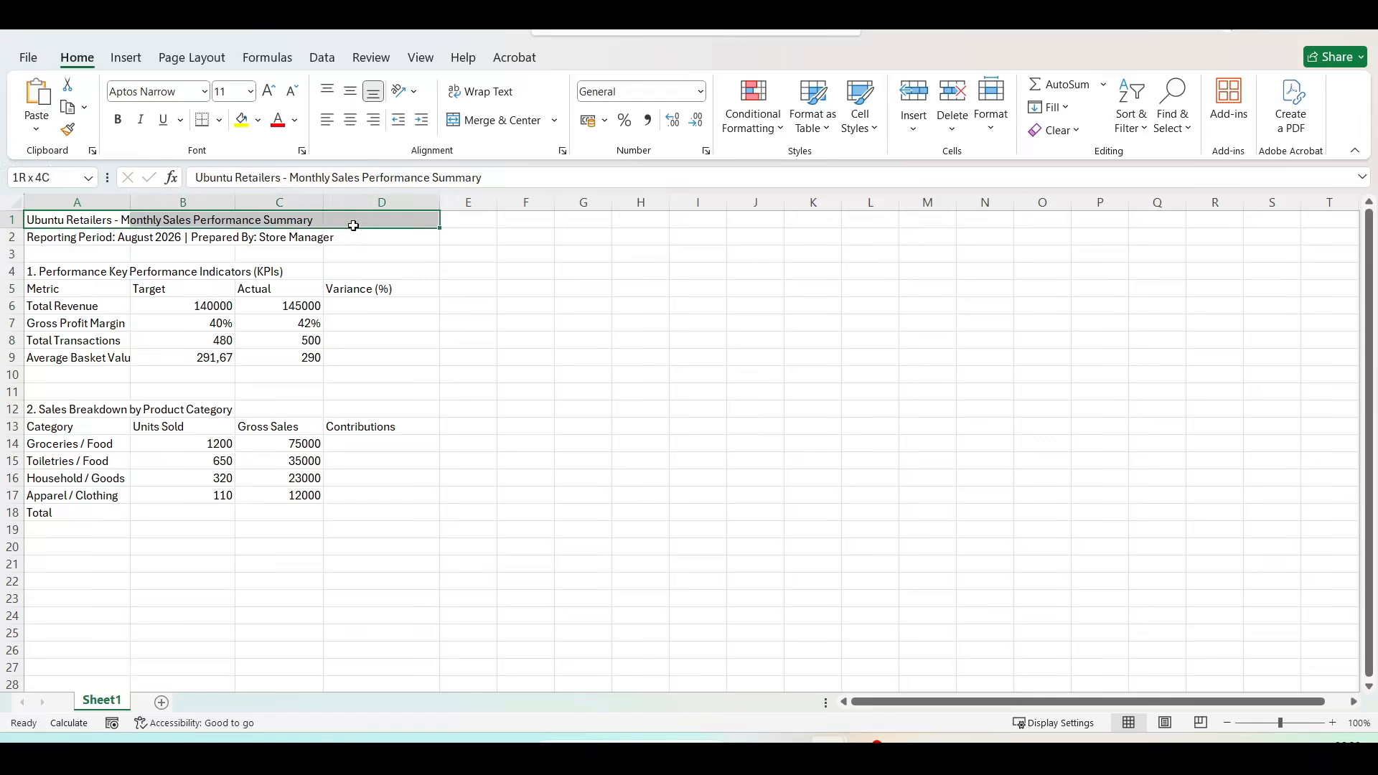
left_click_drag(353, 225, 356, 228)
left_click(564, 150)
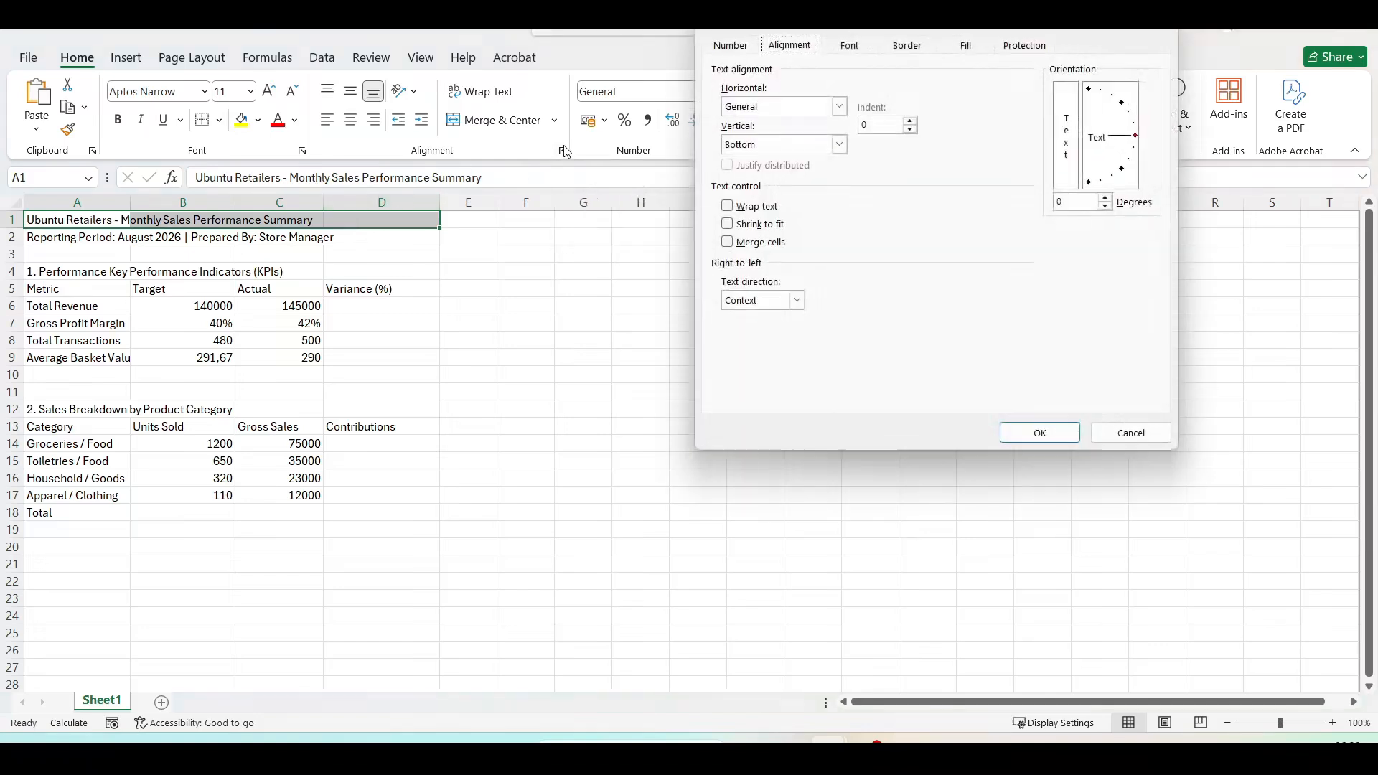
left_click(729, 243)
left_click(1060, 433)
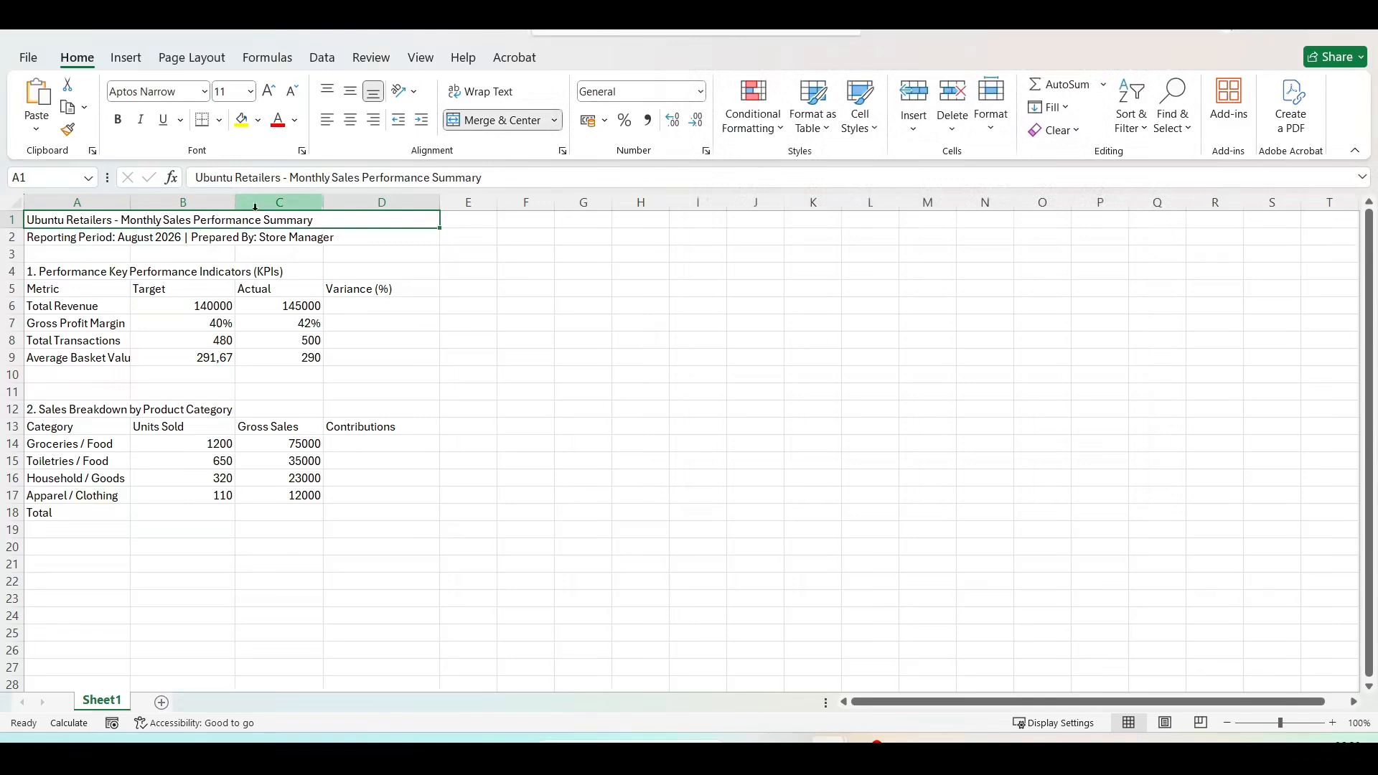
Format the report title in row 1 as 16 pt bold text in the standard blue color
left_click(250, 92)
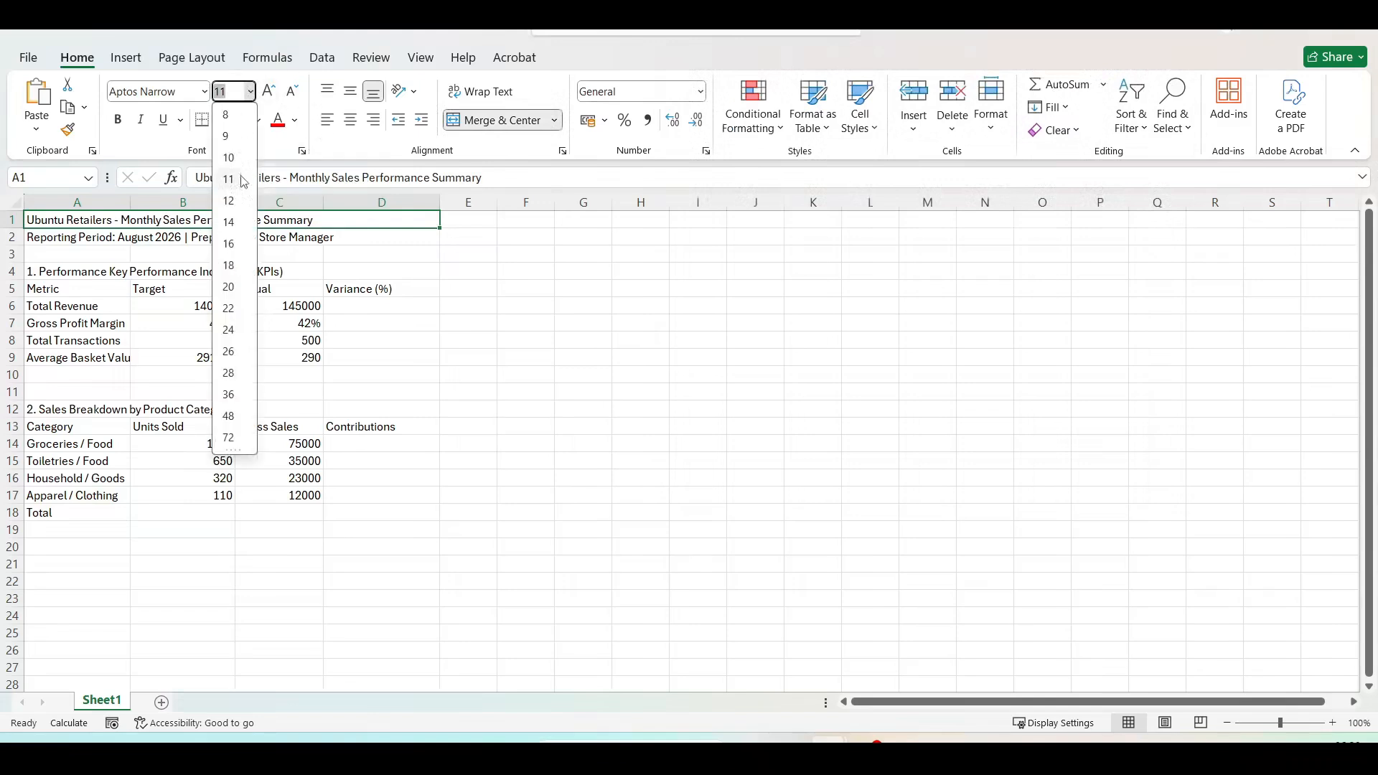
left_click(228, 245)
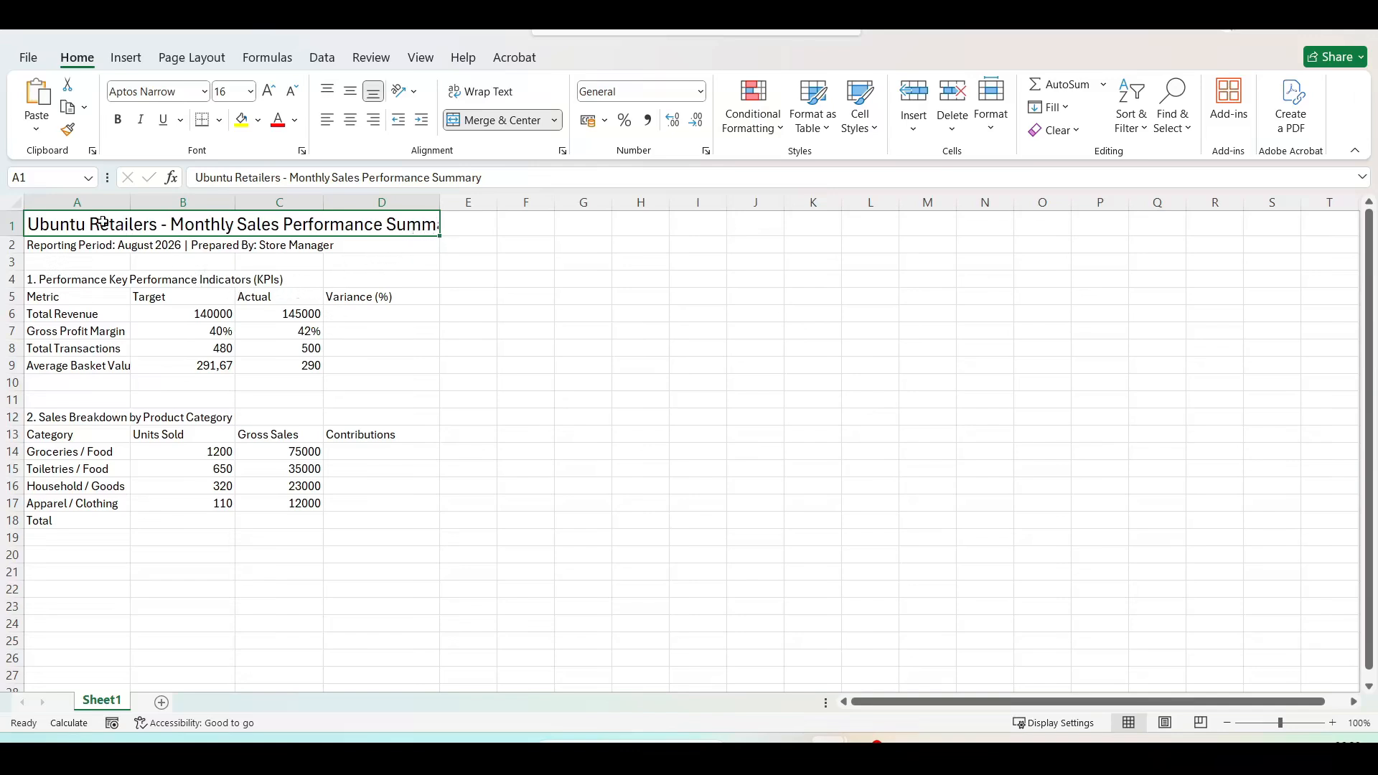
left_click(122, 124)
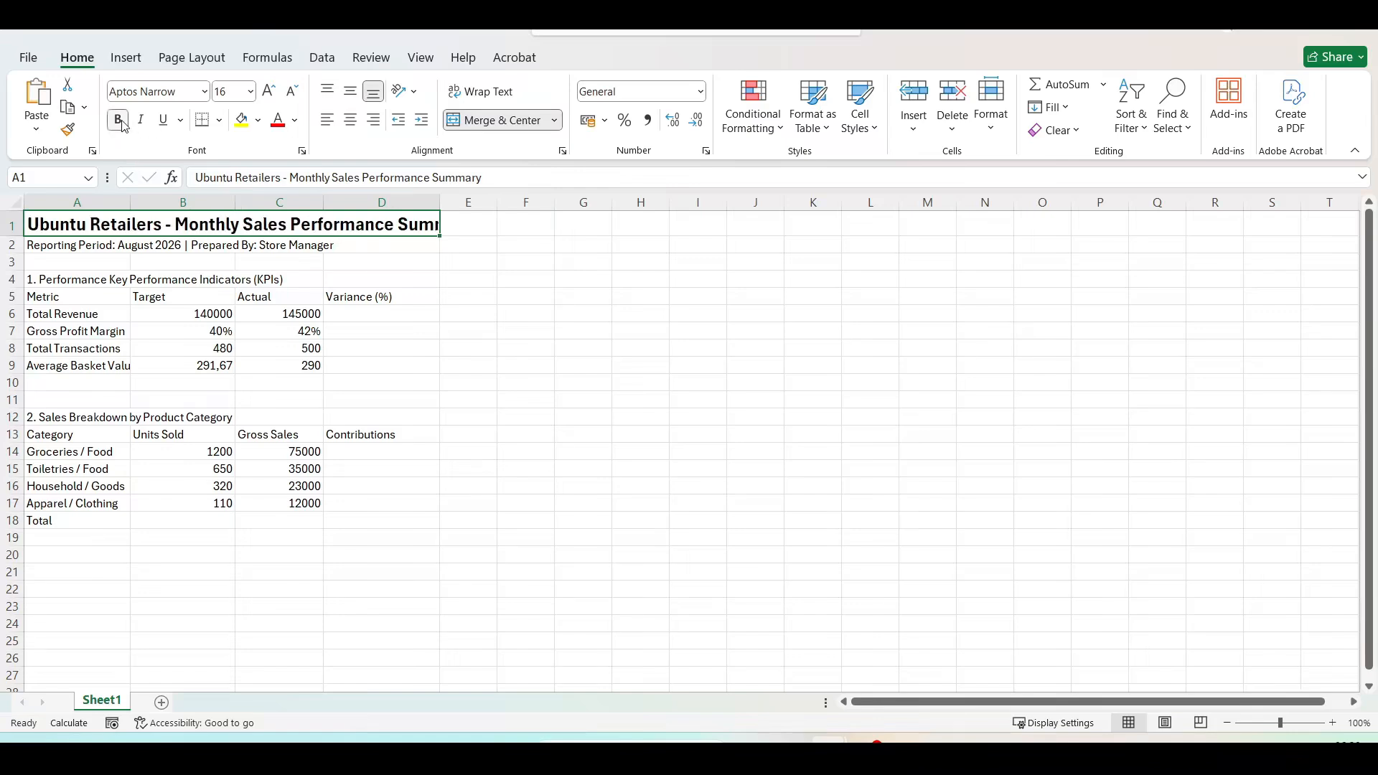
left_click(298, 121)
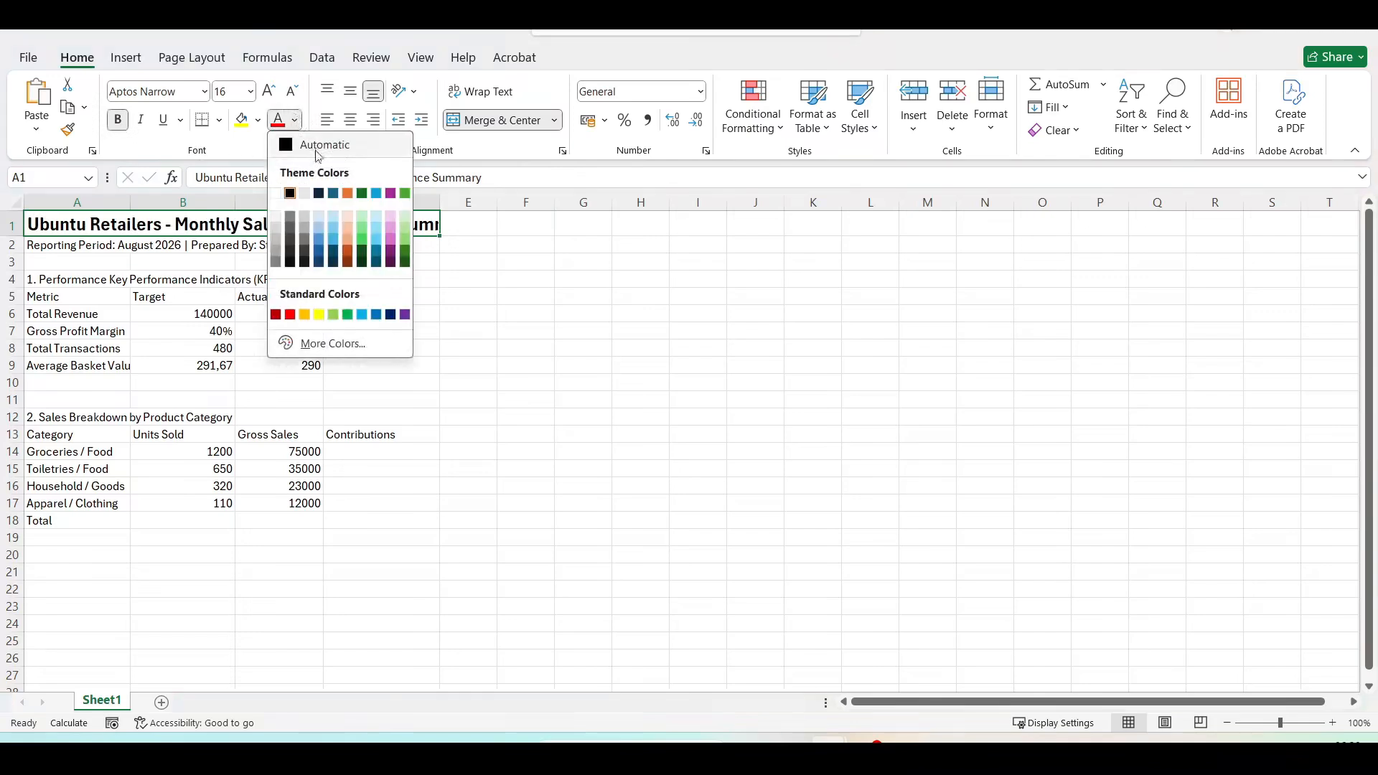
left_click(376, 314)
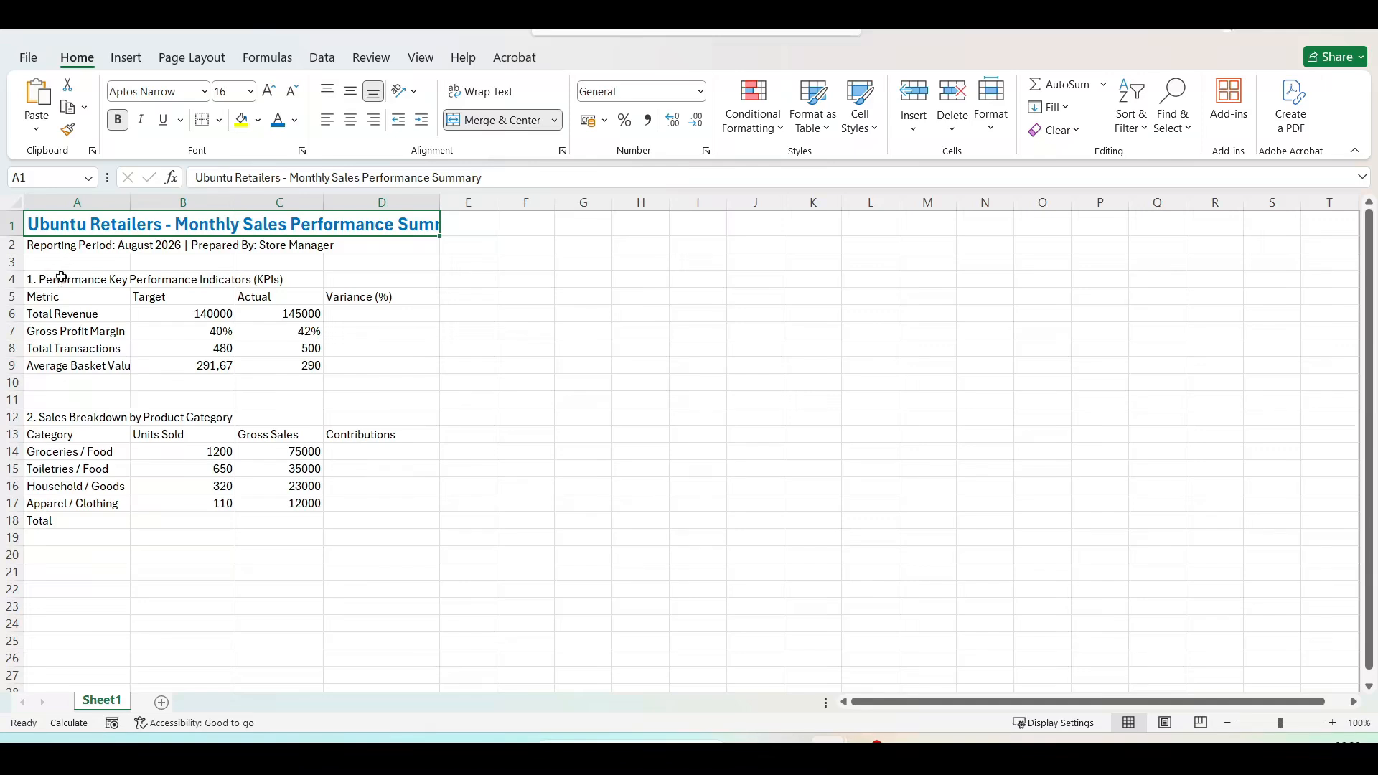
Merge cells A4 to C4 holding the Key Performance Indicators heading, keeping General horizontal alignment
left_click_drag(25, 279, 264, 280)
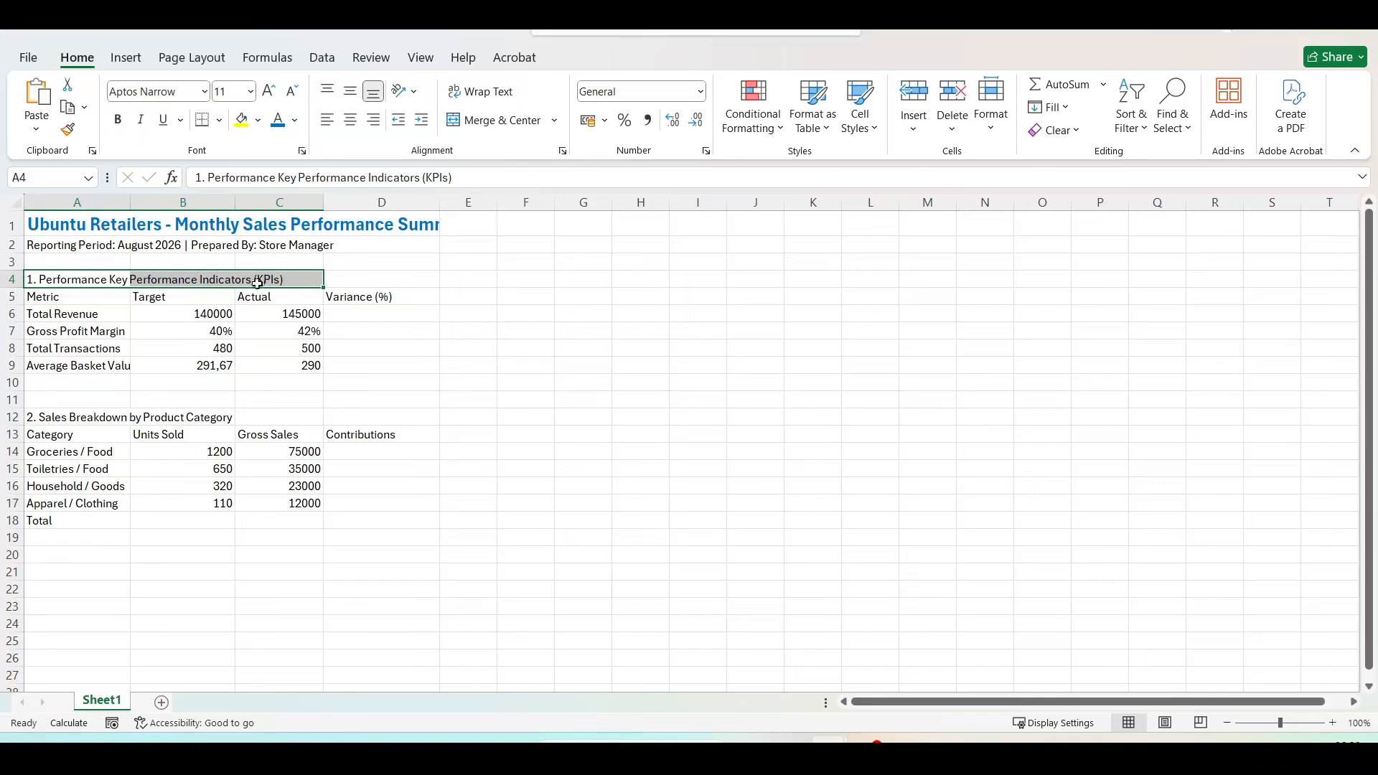
left_click(564, 153)
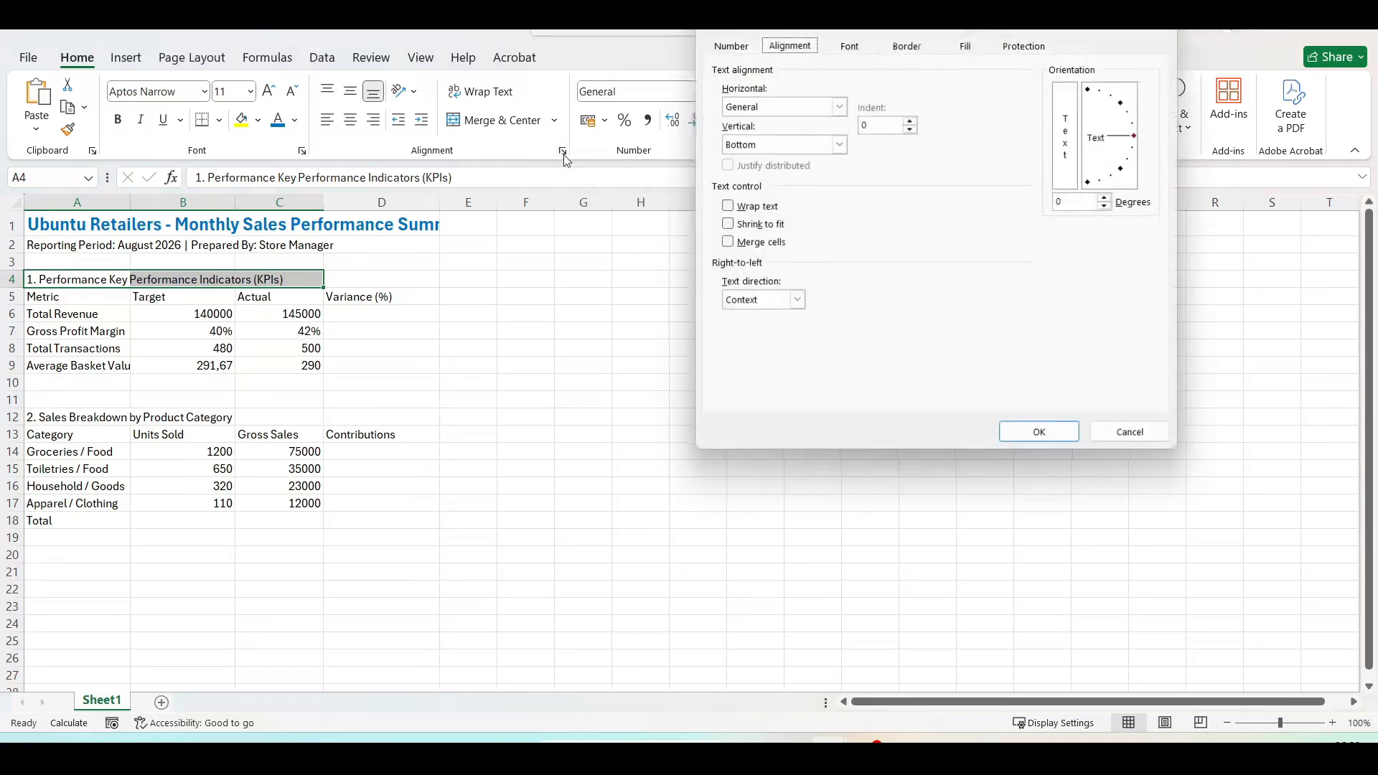
left_click(727, 241)
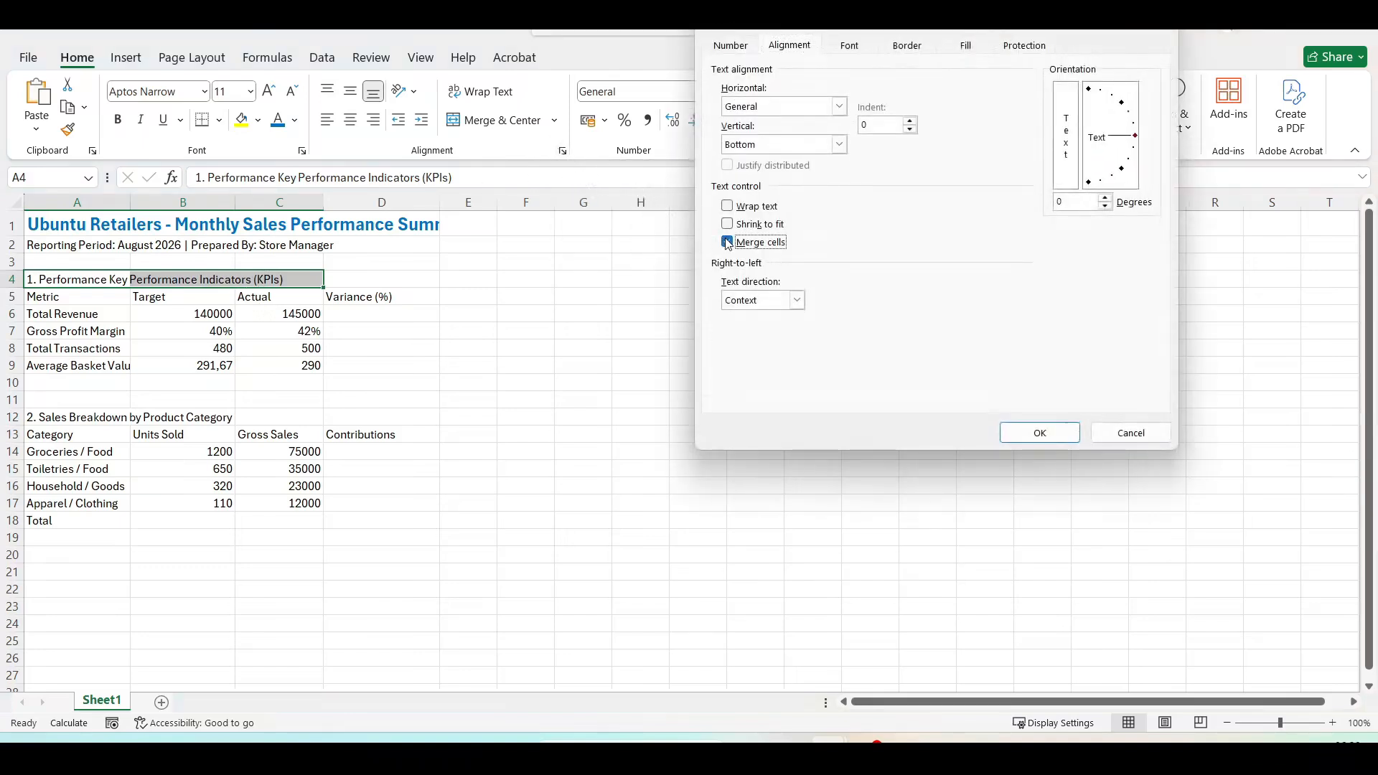
left_click(1041, 435)
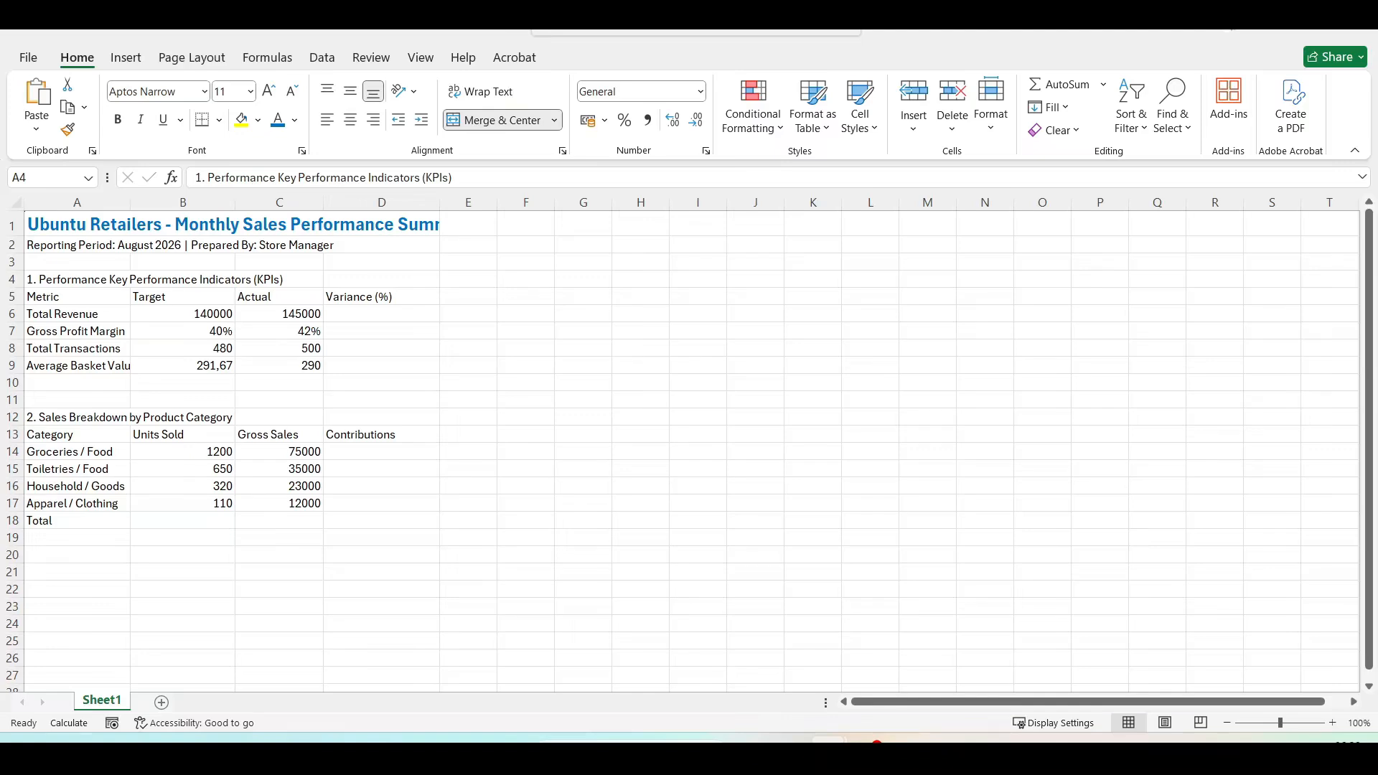
Make the Key Performance Indicators heading in row 4 bold and set its font size to 14
left_click(83, 278)
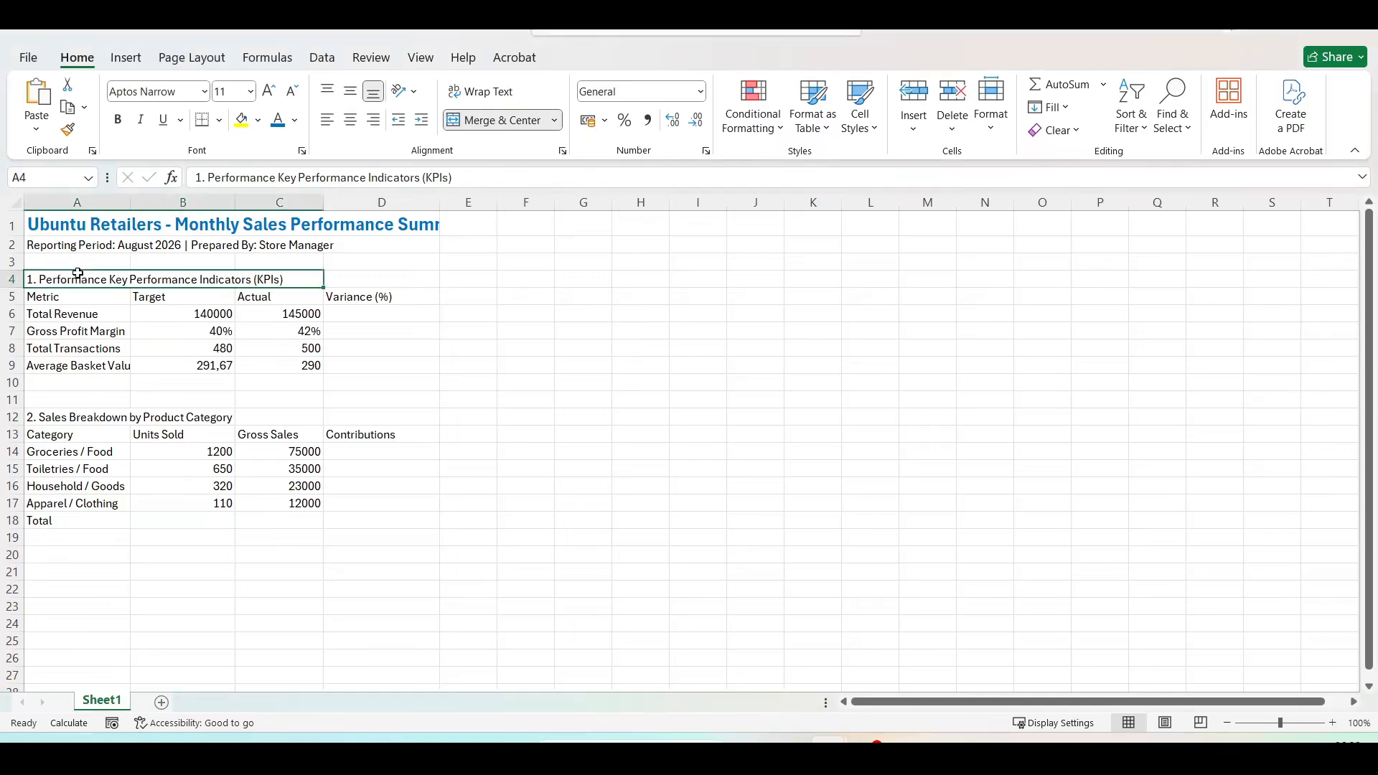
left_click(119, 122)
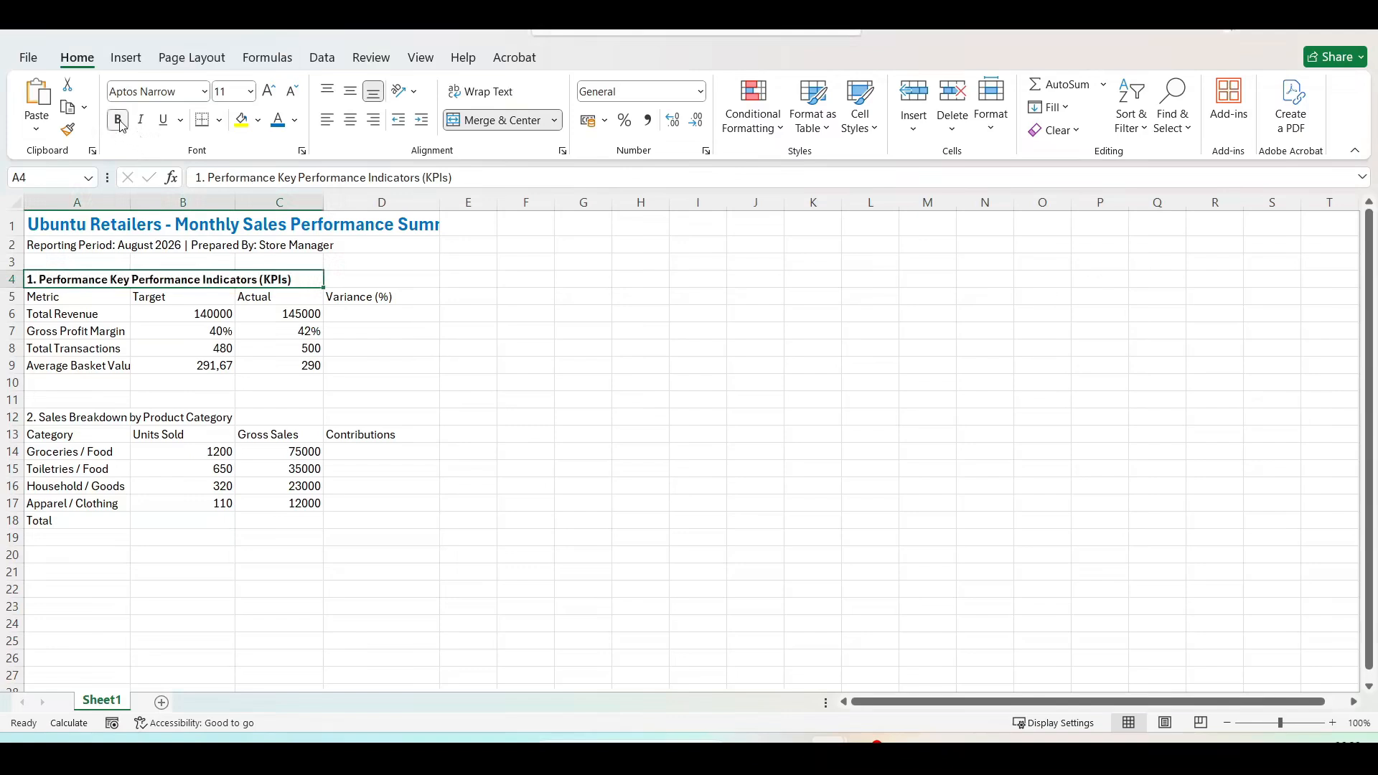
left_click(250, 92)
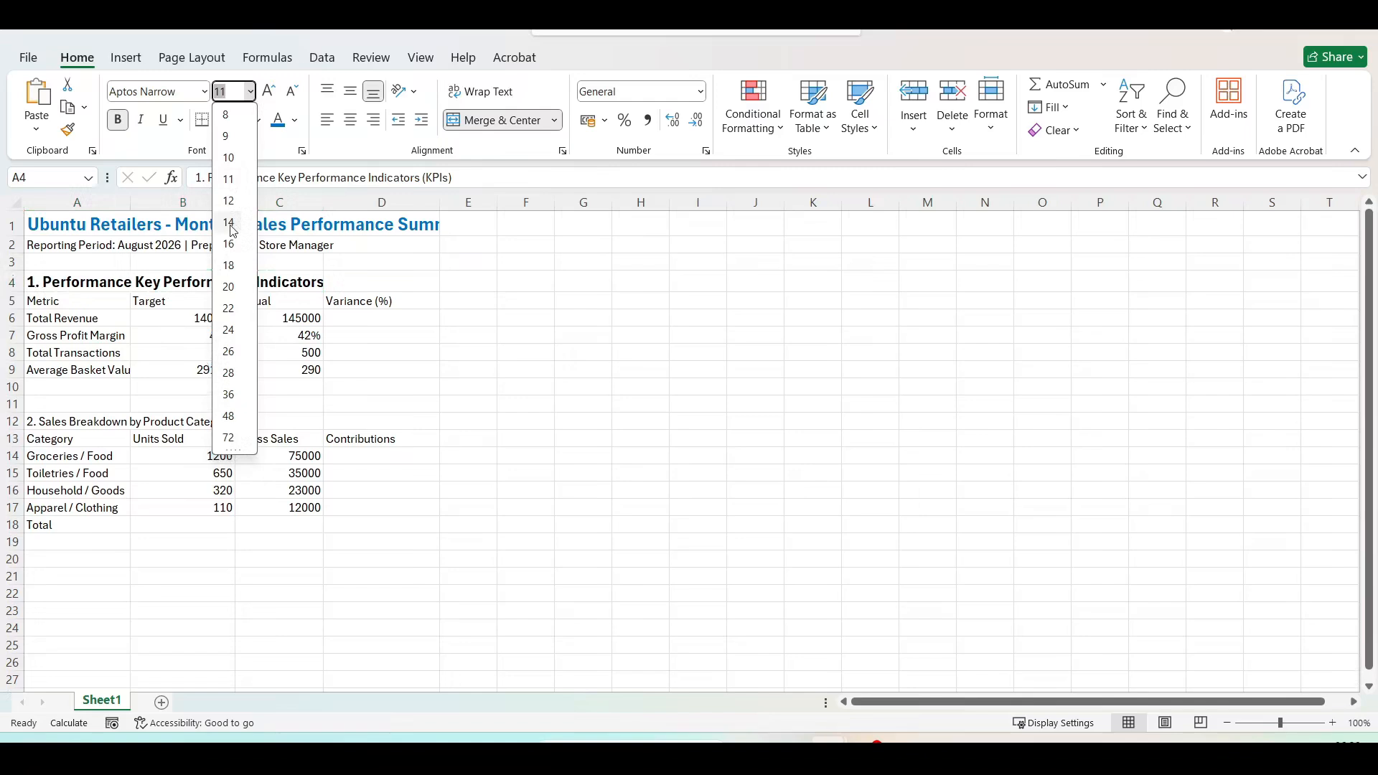
left_click(229, 222)
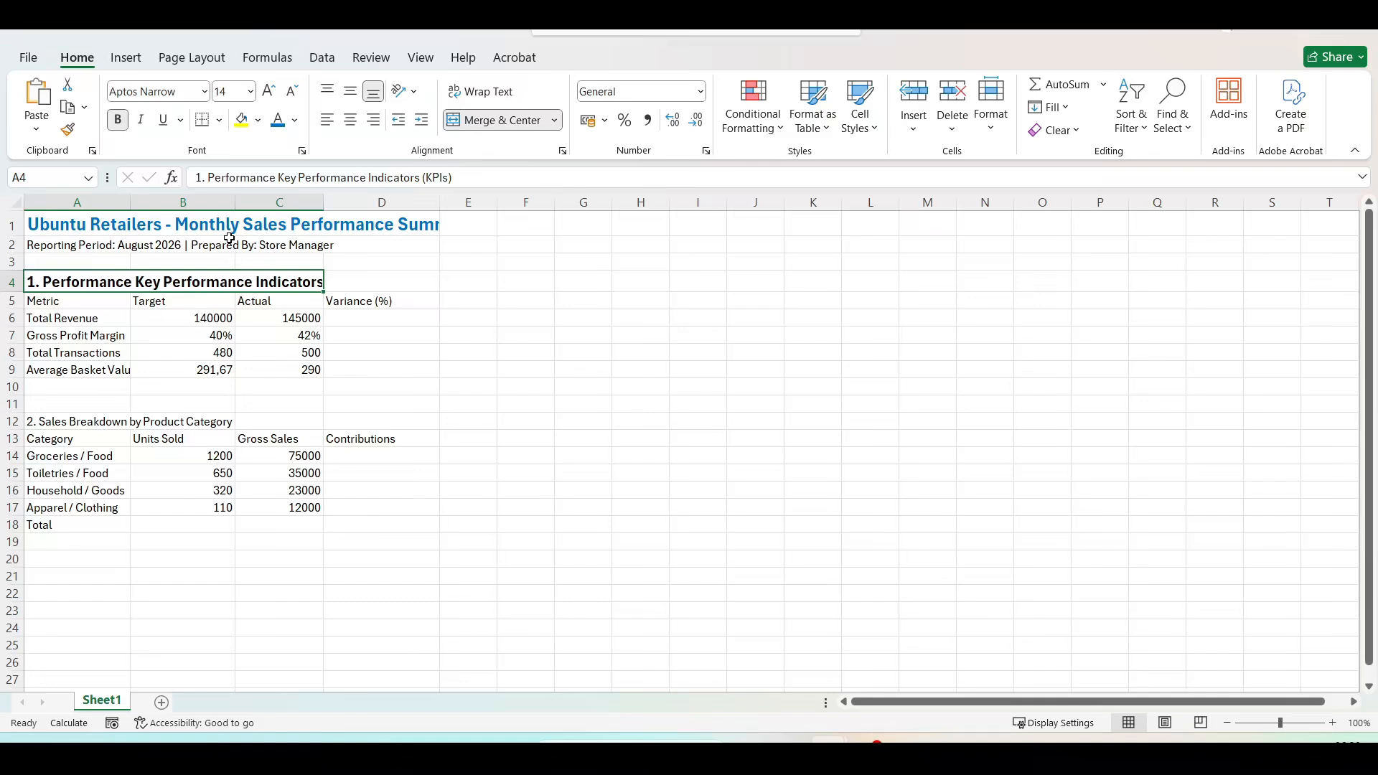
Merge cells A12 to C12 holding the "Sales Breakdown by Product Category" heading, keeping General horizontal alignment
left_click_drag(35, 417, 273, 425)
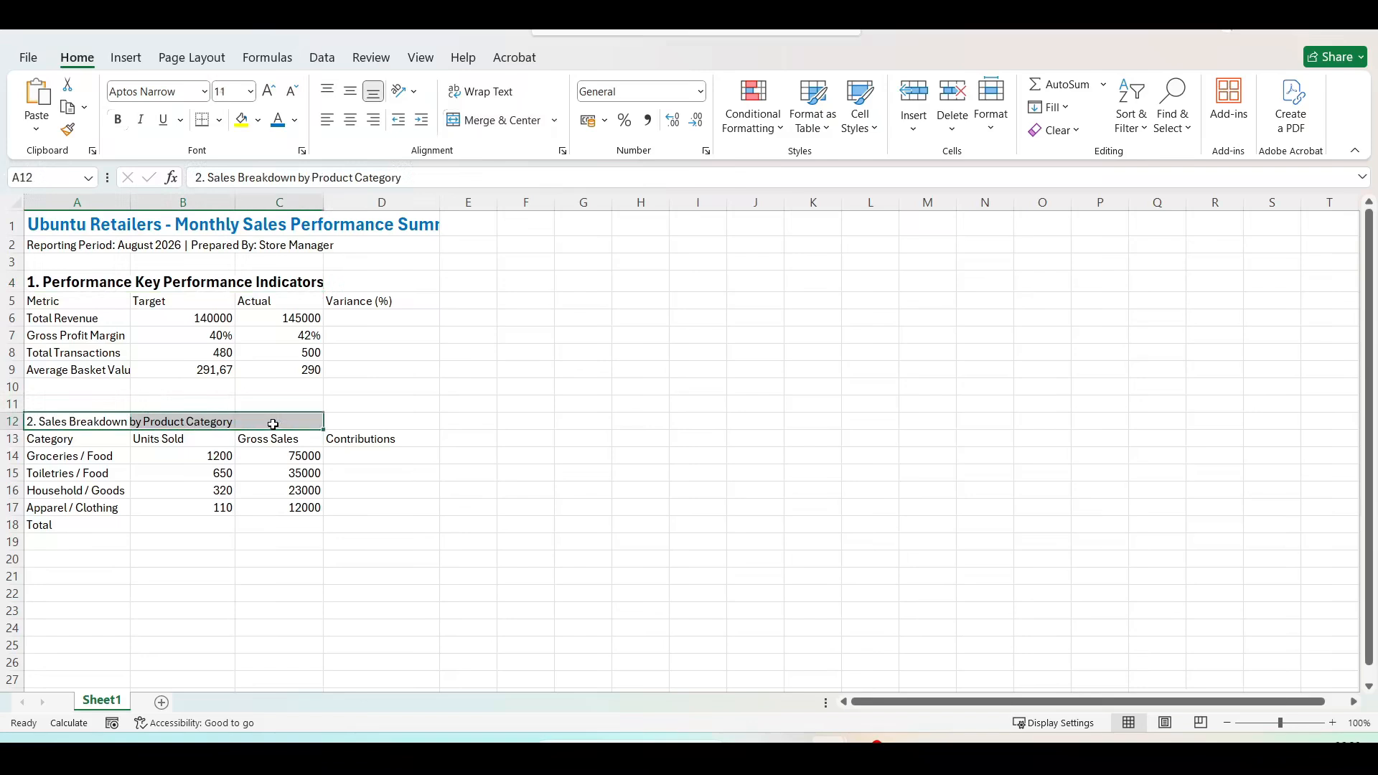
left_click(563, 151)
left_click(729, 243)
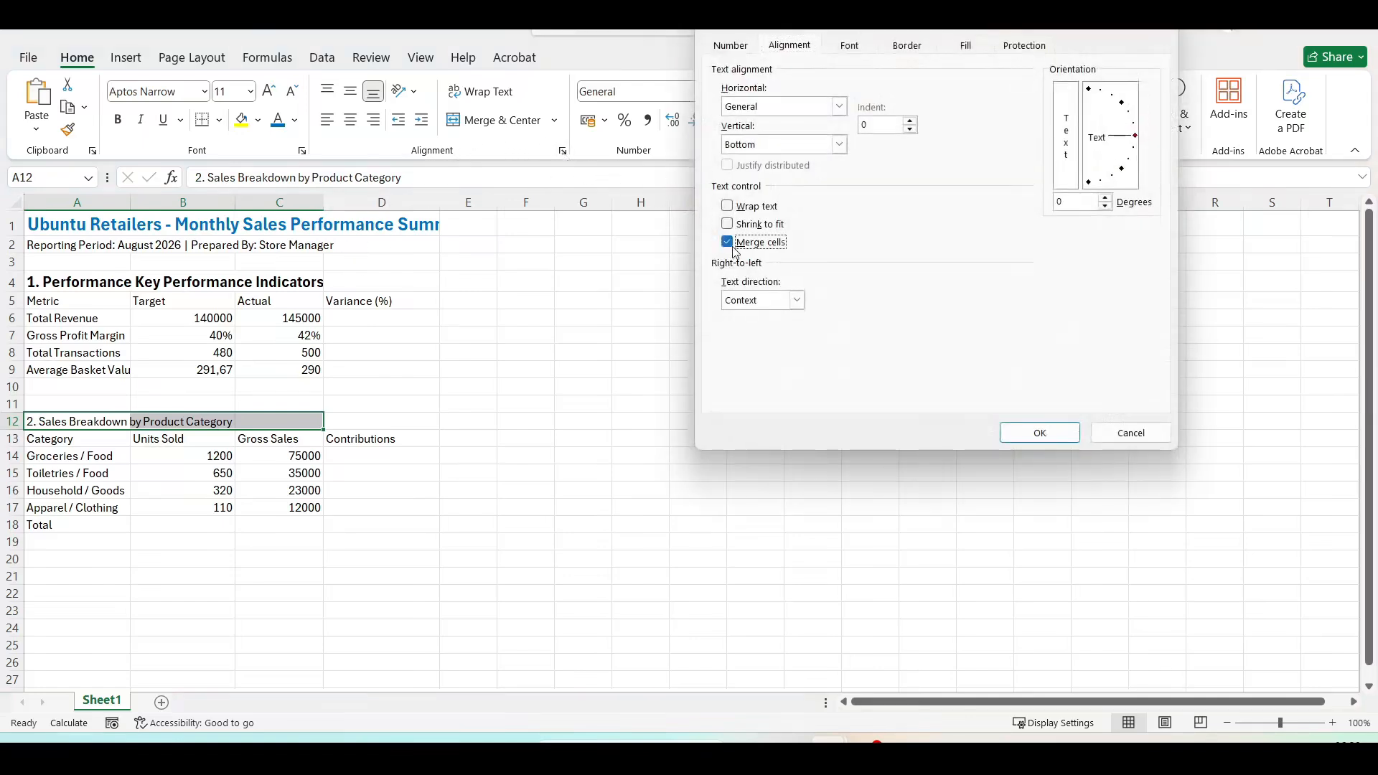
left_click(1040, 432)
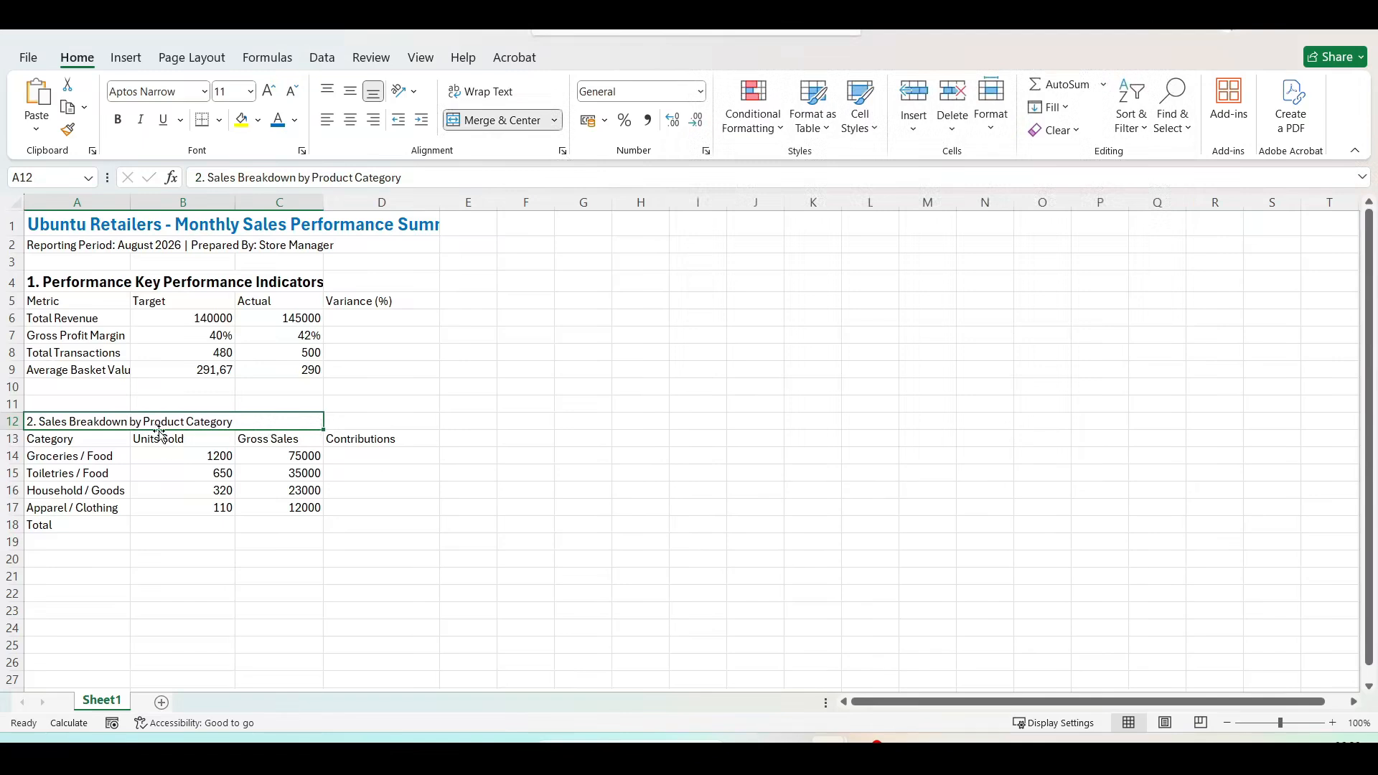
Make the Sales Breakdown heading in row 12 bold and set its font size to 14
left_click(117, 119)
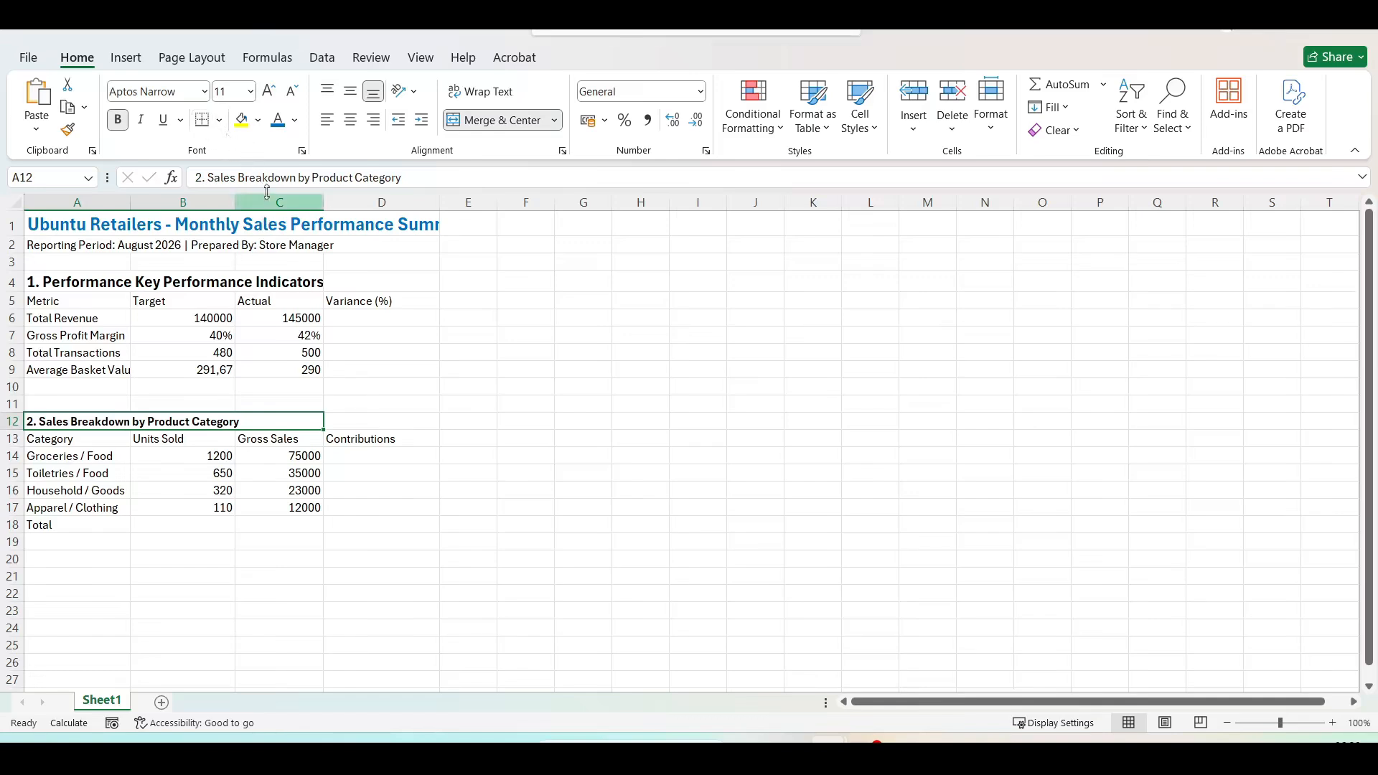
left_click(250, 94)
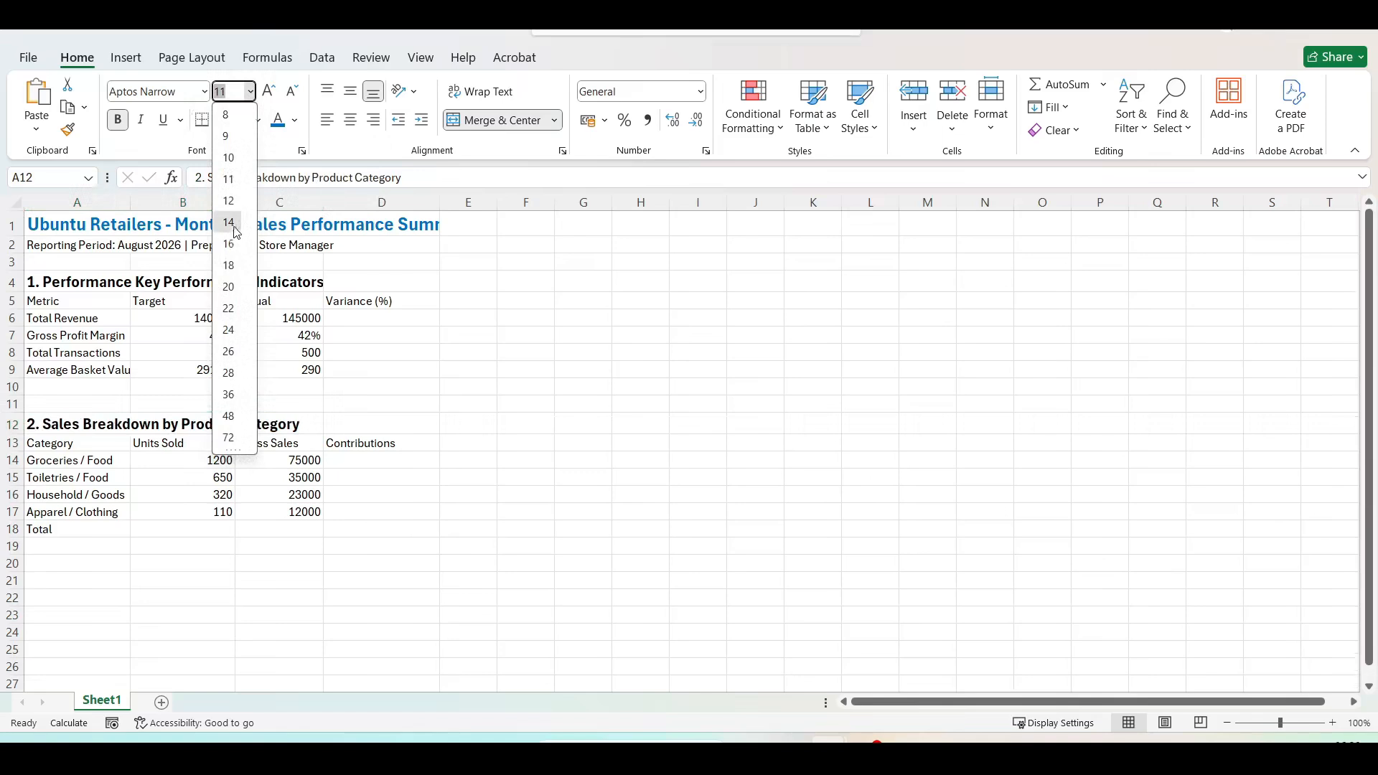
left_click(229, 223)
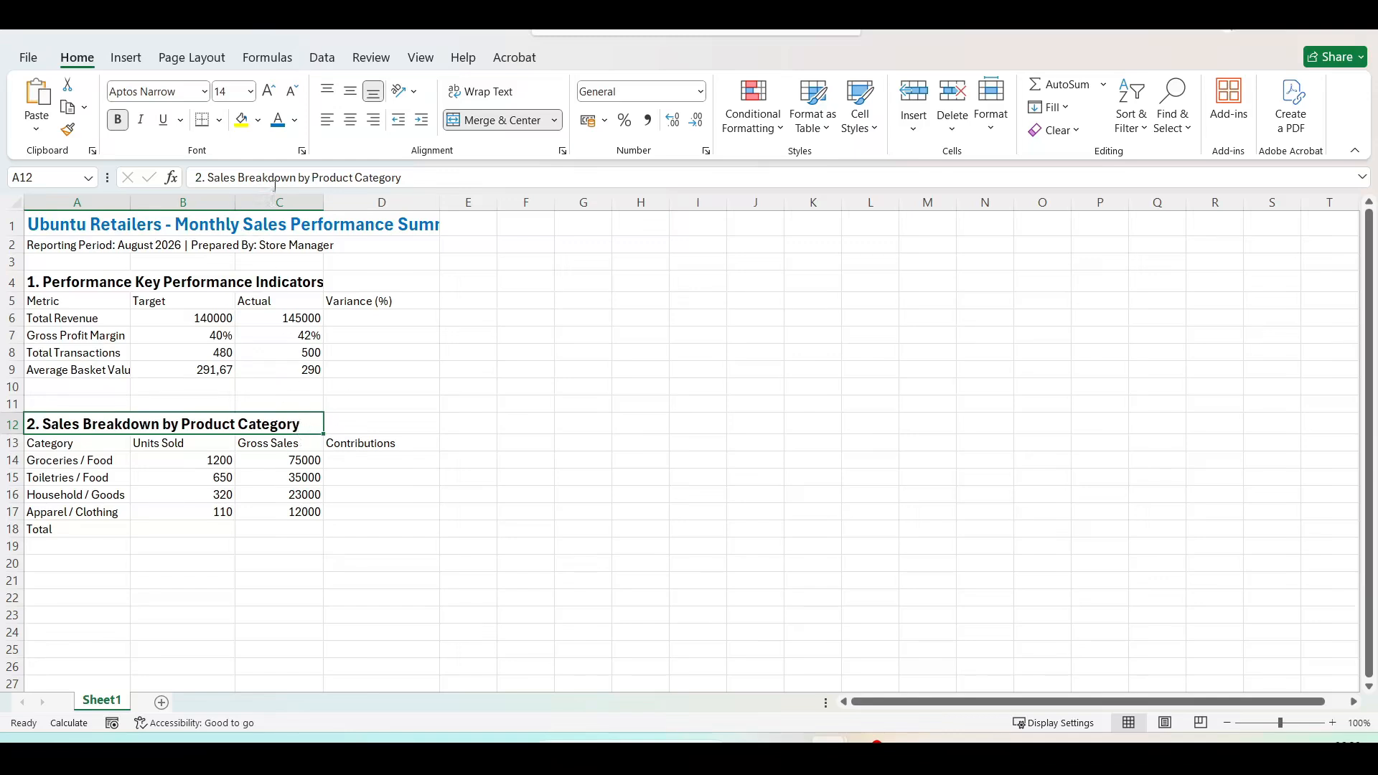
Apply the title's blue font color to both section headings in rows 12 and 4
left_click(278, 119)
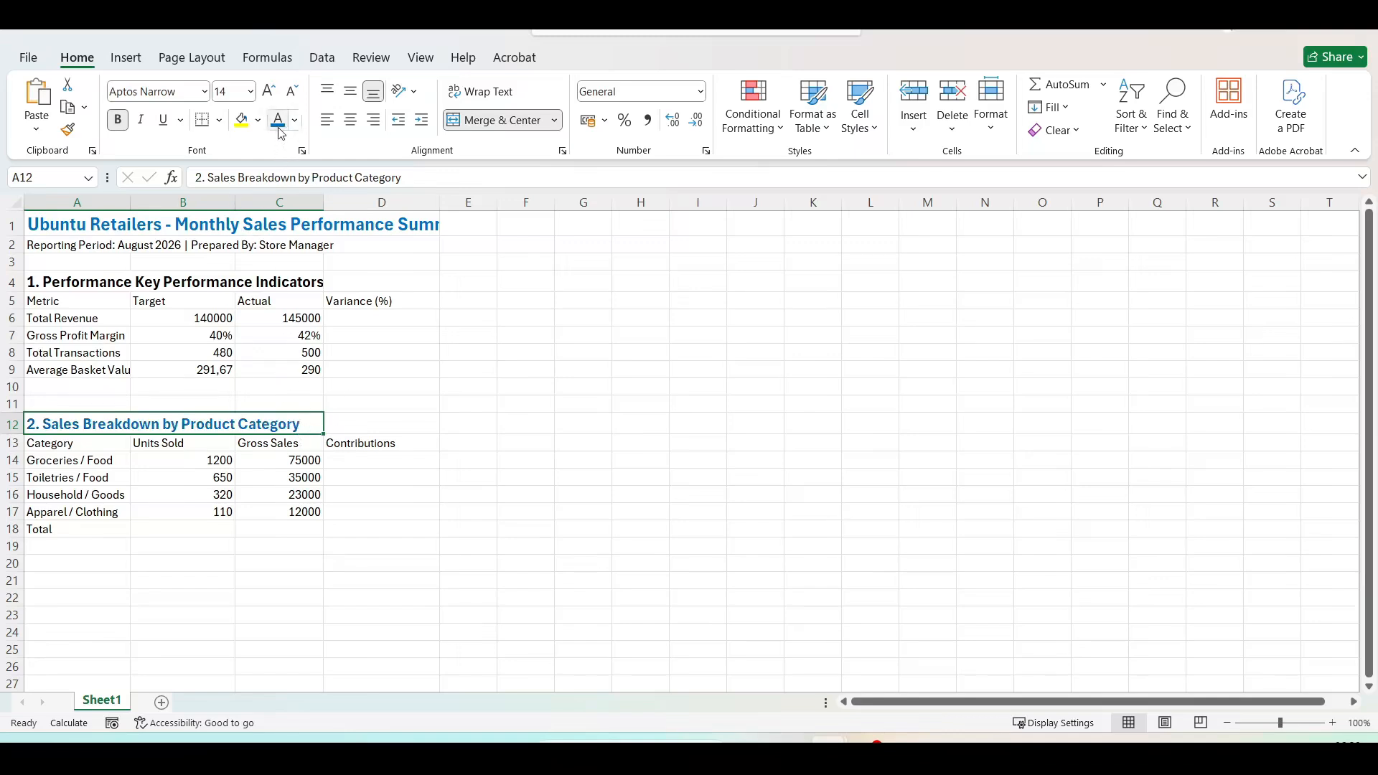
left_click(213, 281)
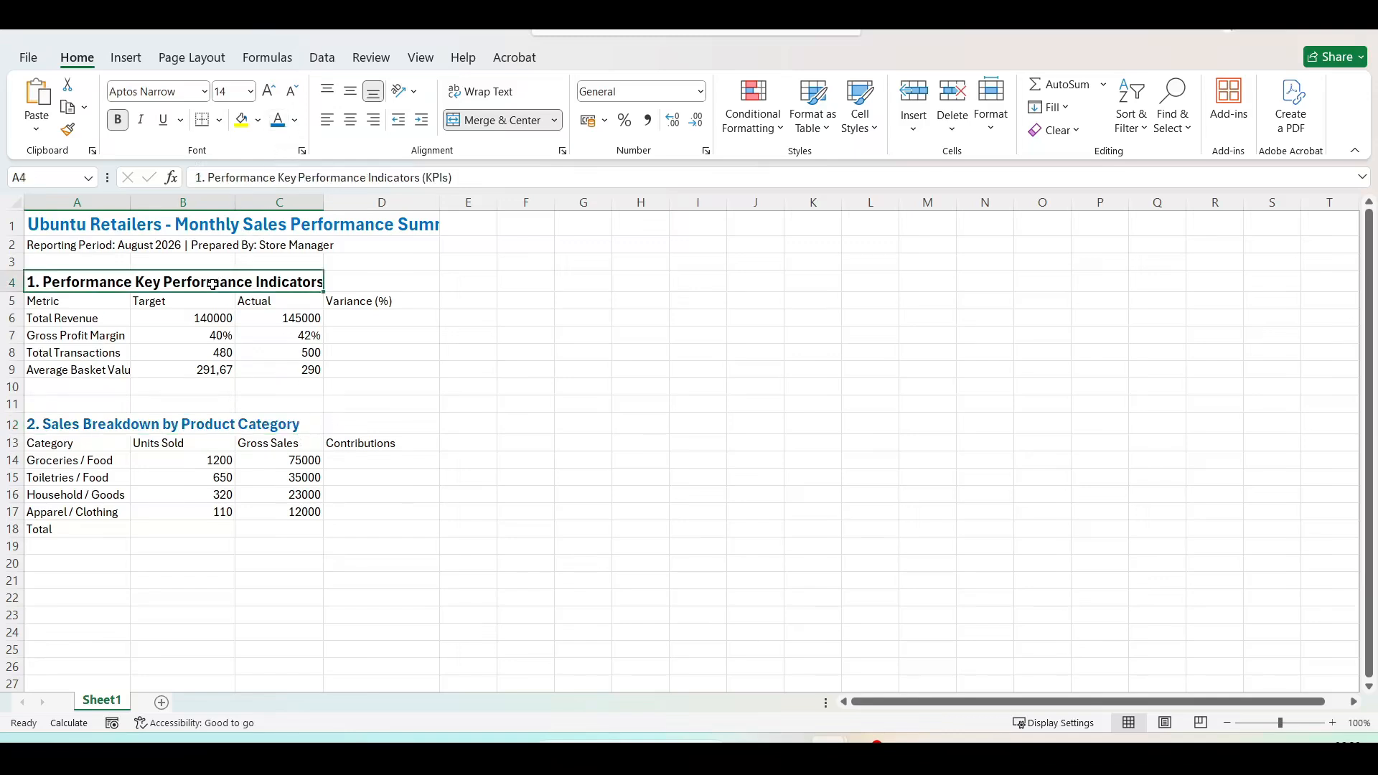
left_click(278, 128)
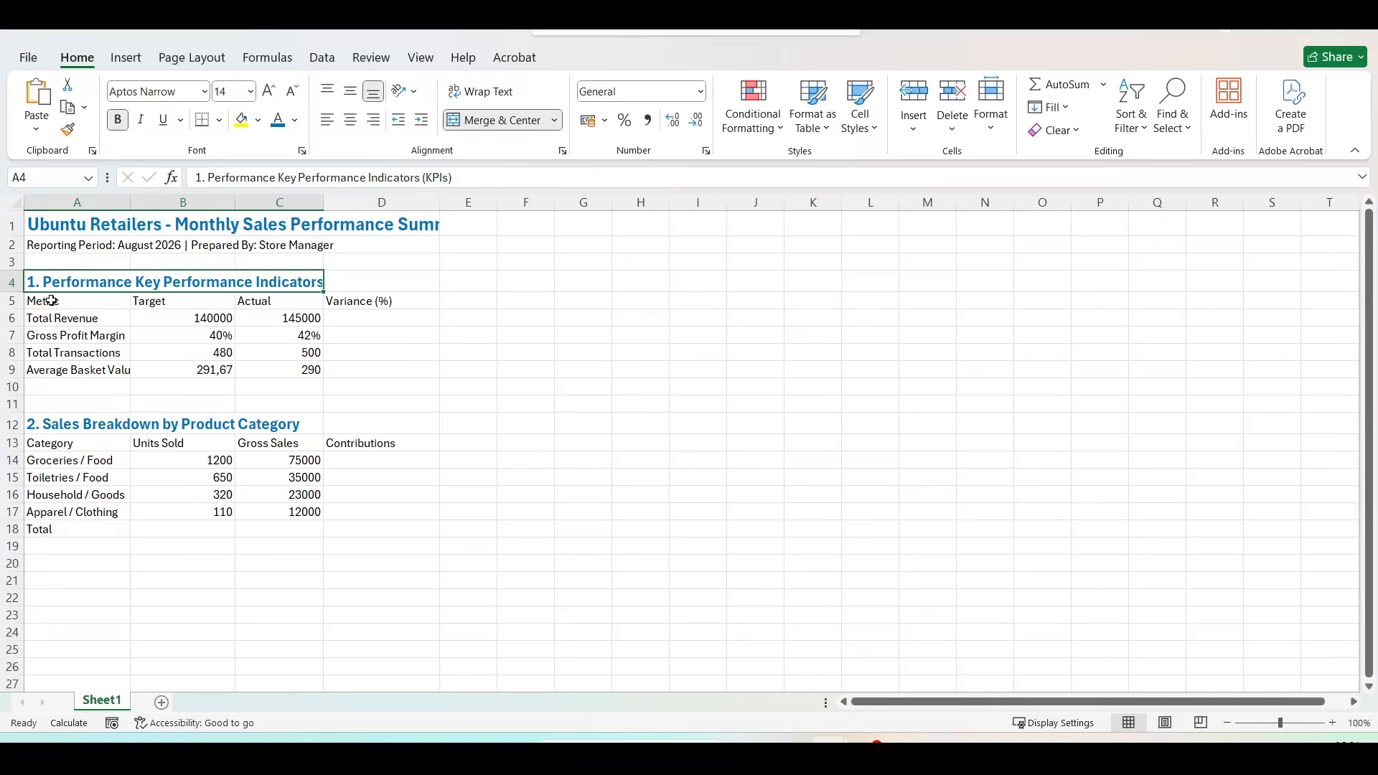
Make the KPI table header cells A5 to D5 bold and set their font size to 12
left_click_drag(51, 301, 349, 306)
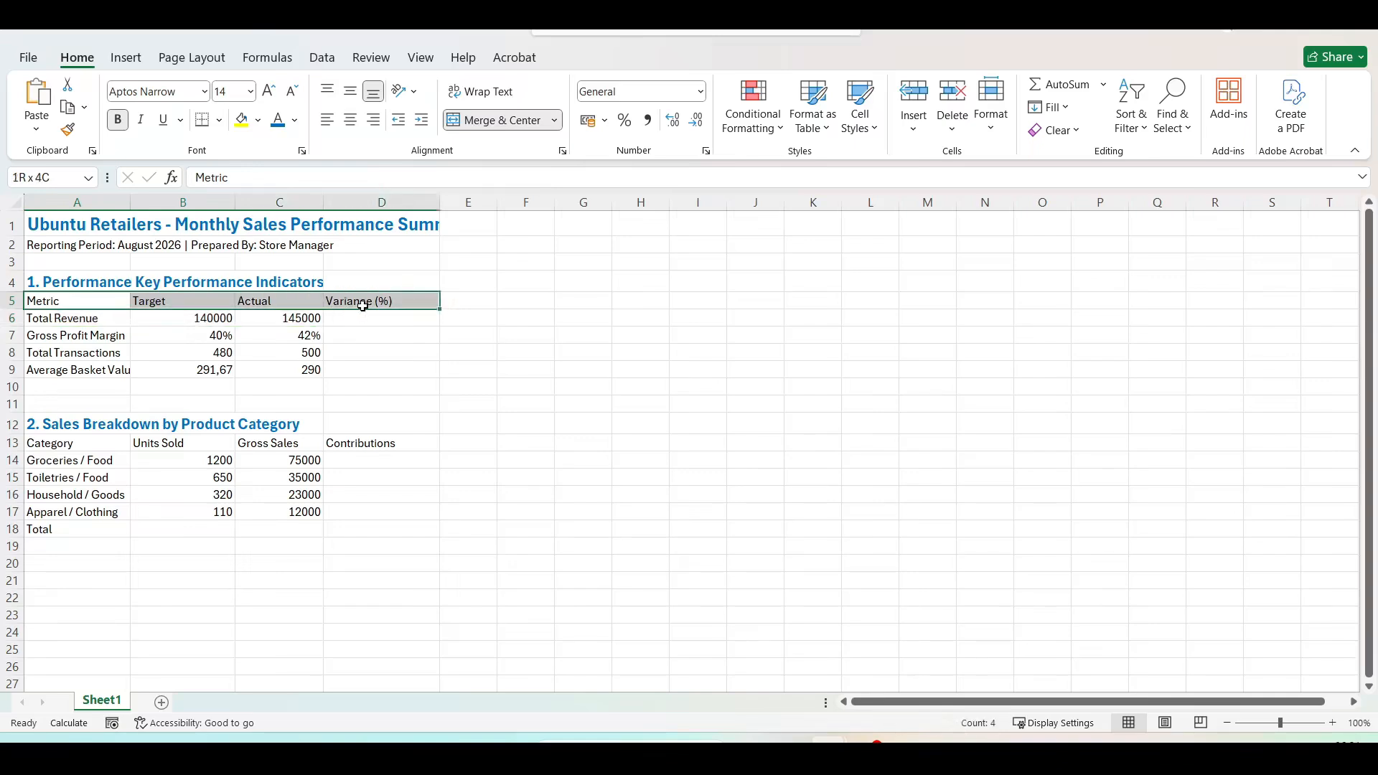
left_click_drag(363, 305, 362, 305)
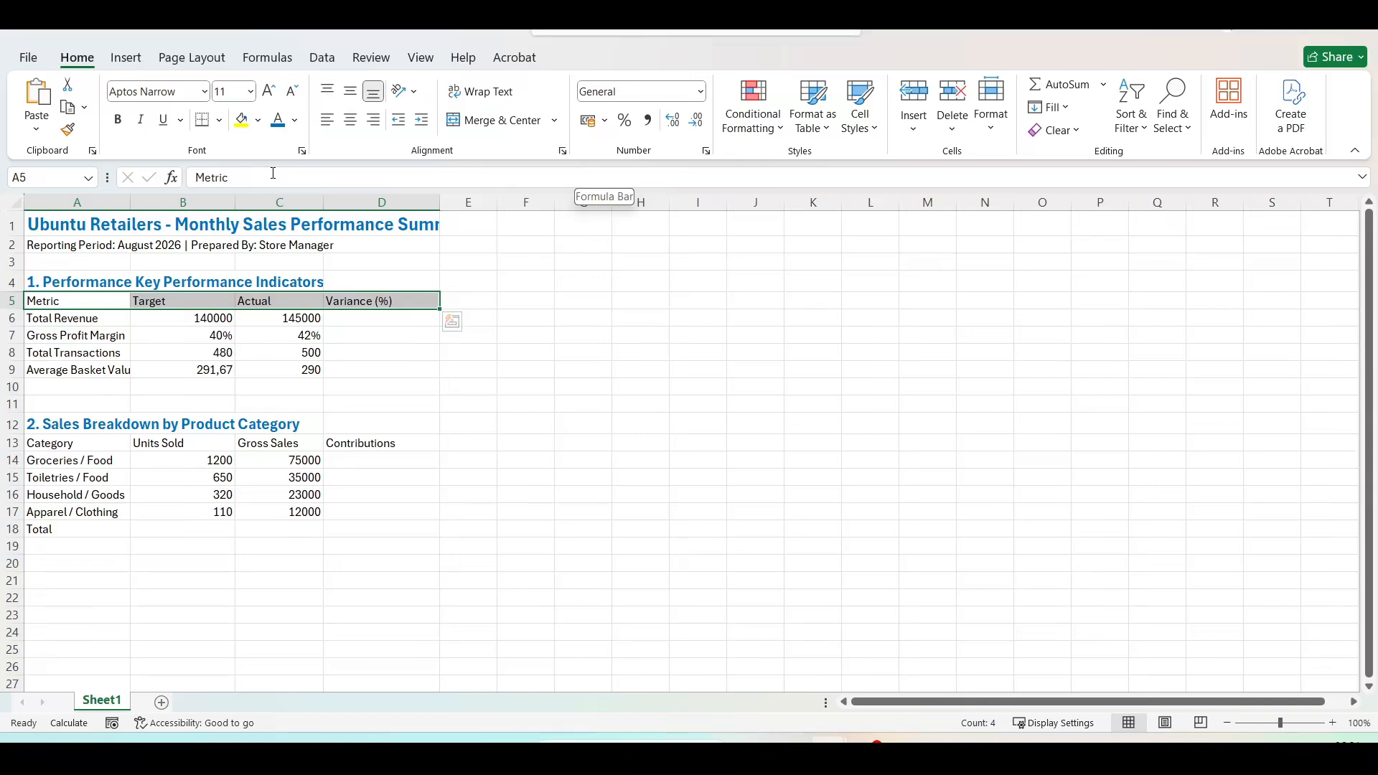
left_click(120, 120)
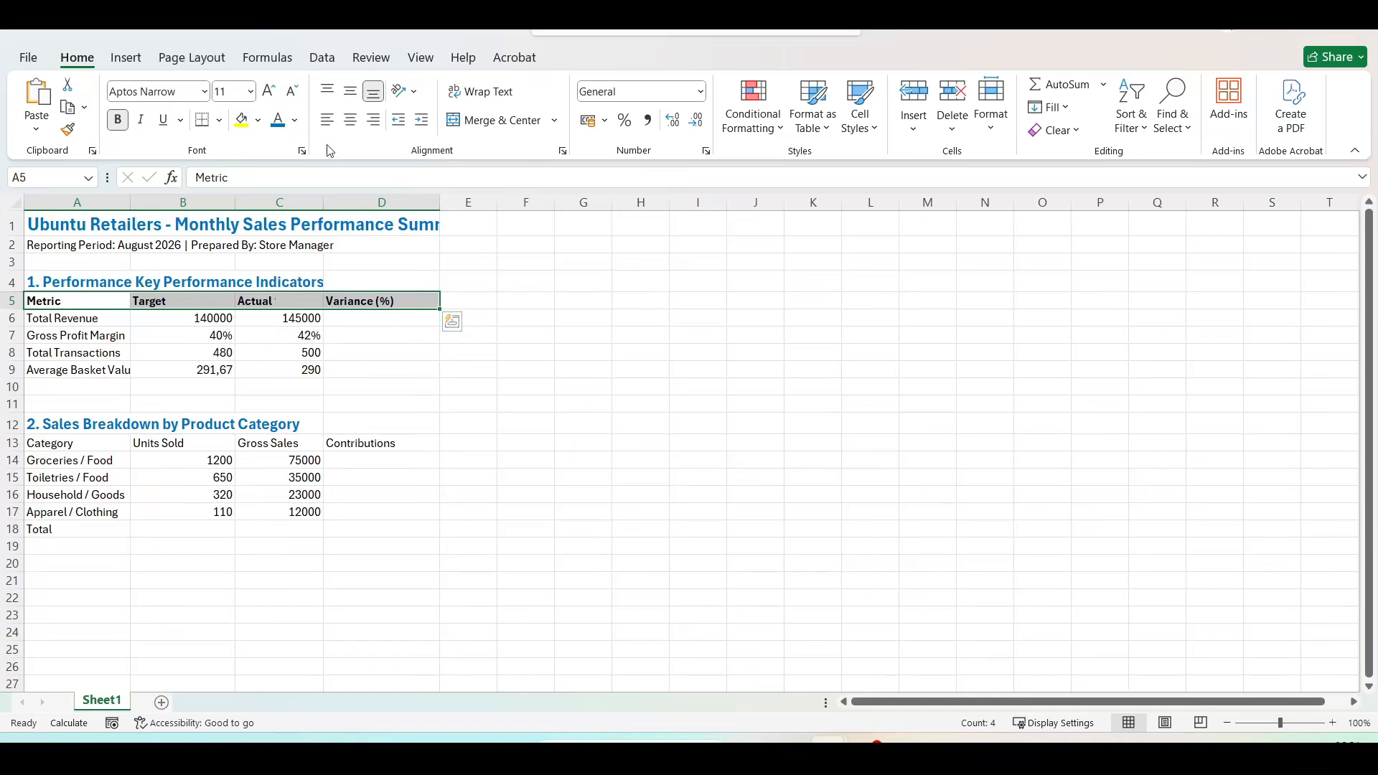
left_click(251, 95)
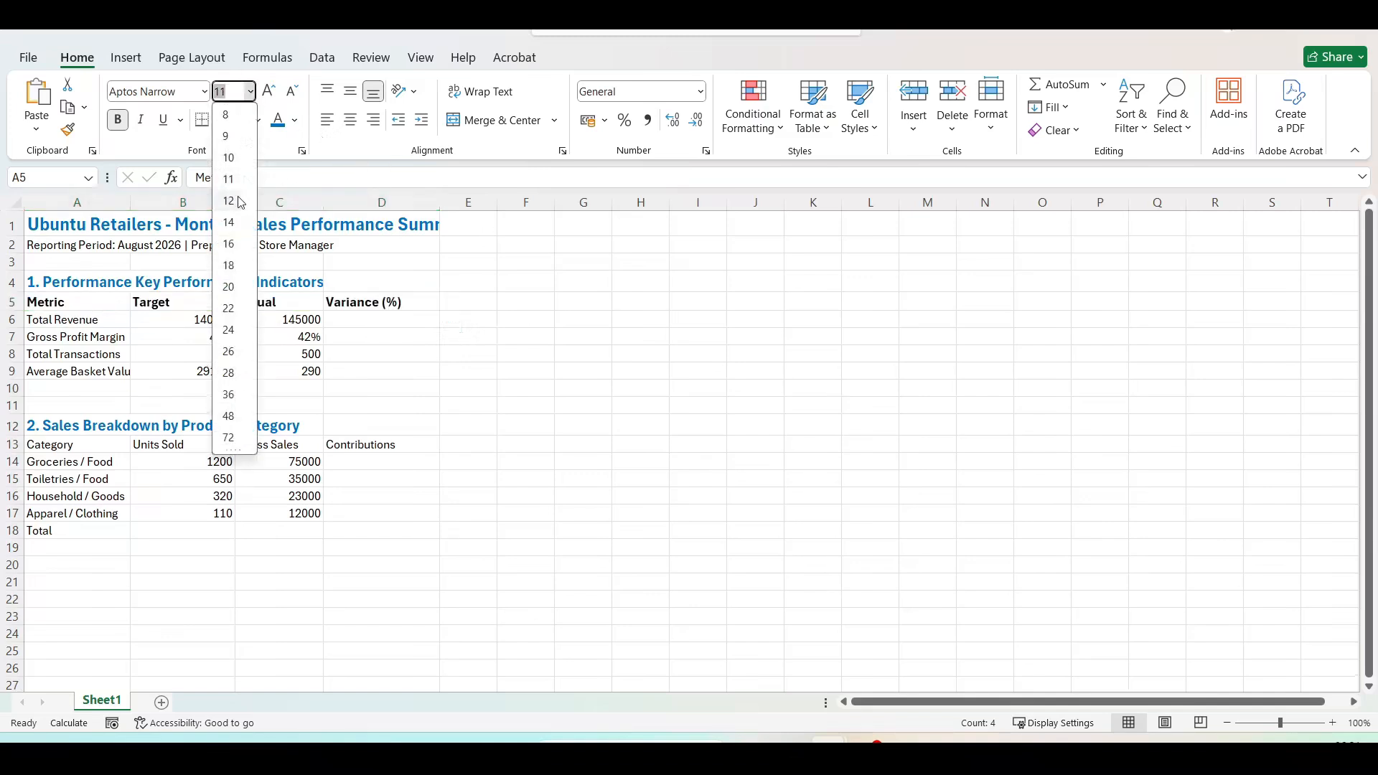
left_click(240, 202)
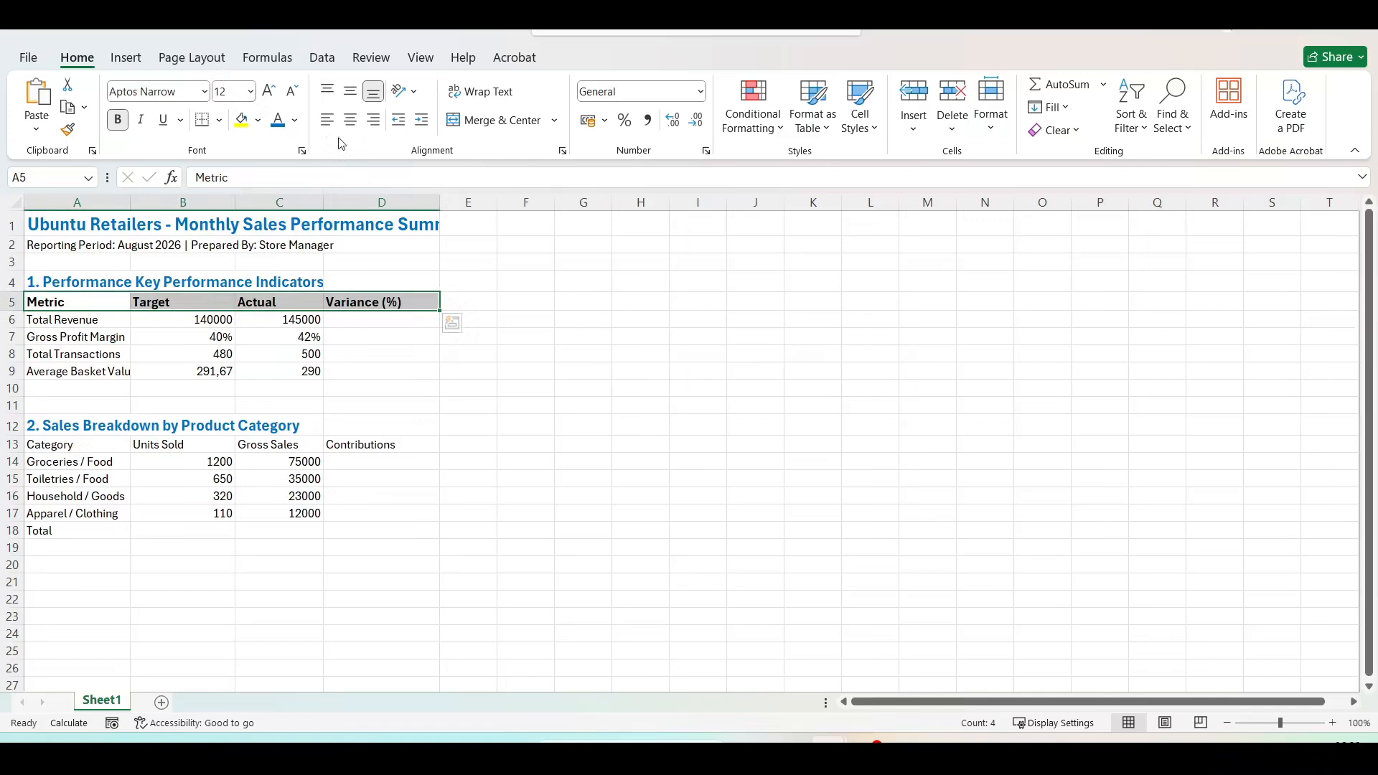
Give the KPI table header row A5 to D5 a standard blue fill and white font color
left_click(258, 119)
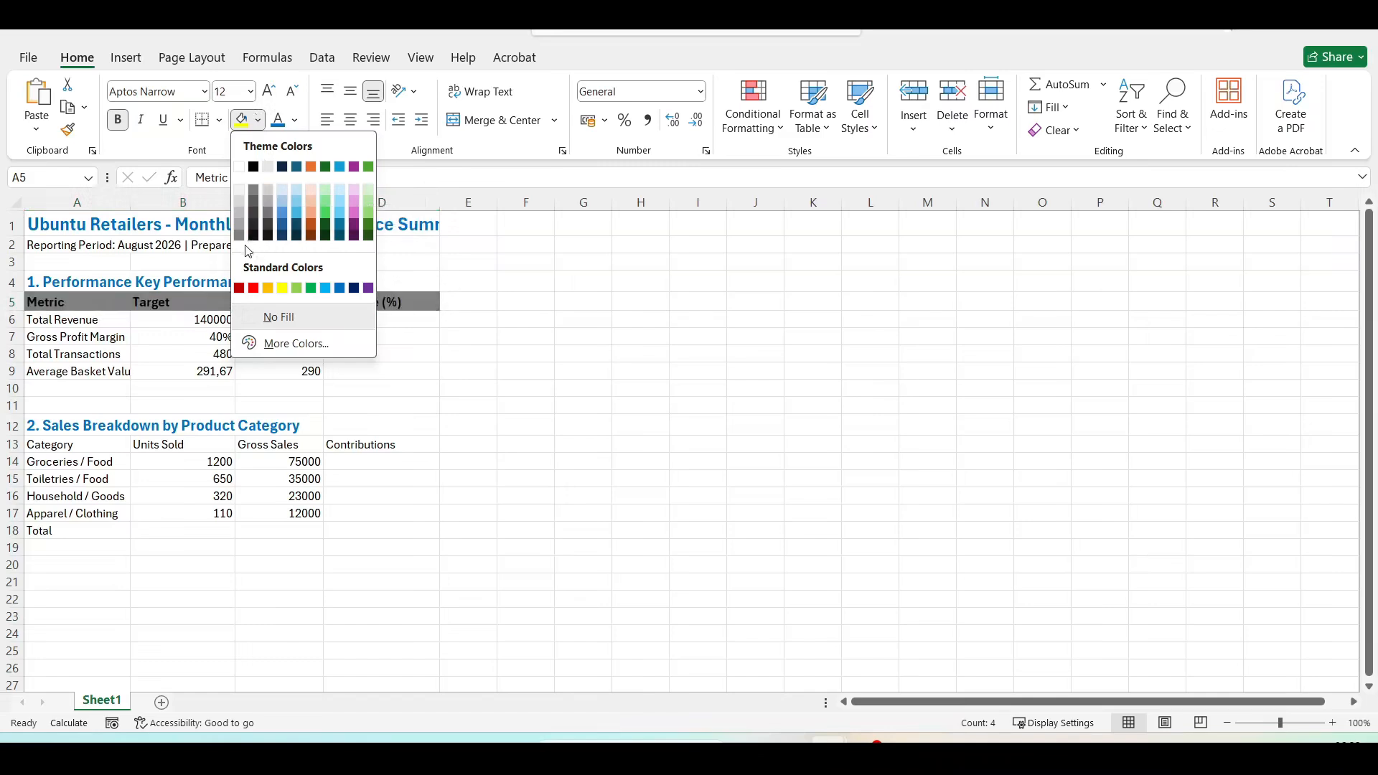
left_click(341, 289)
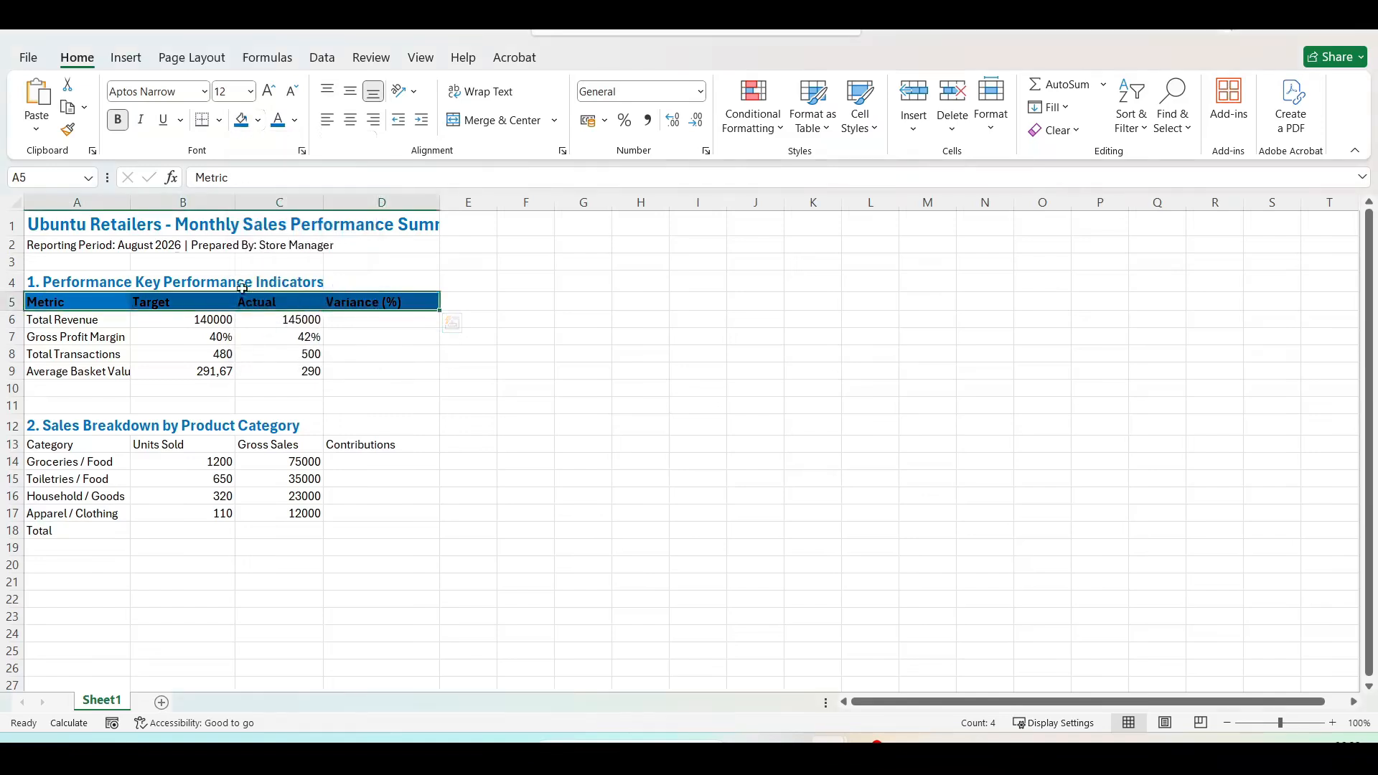
left_click(295, 122)
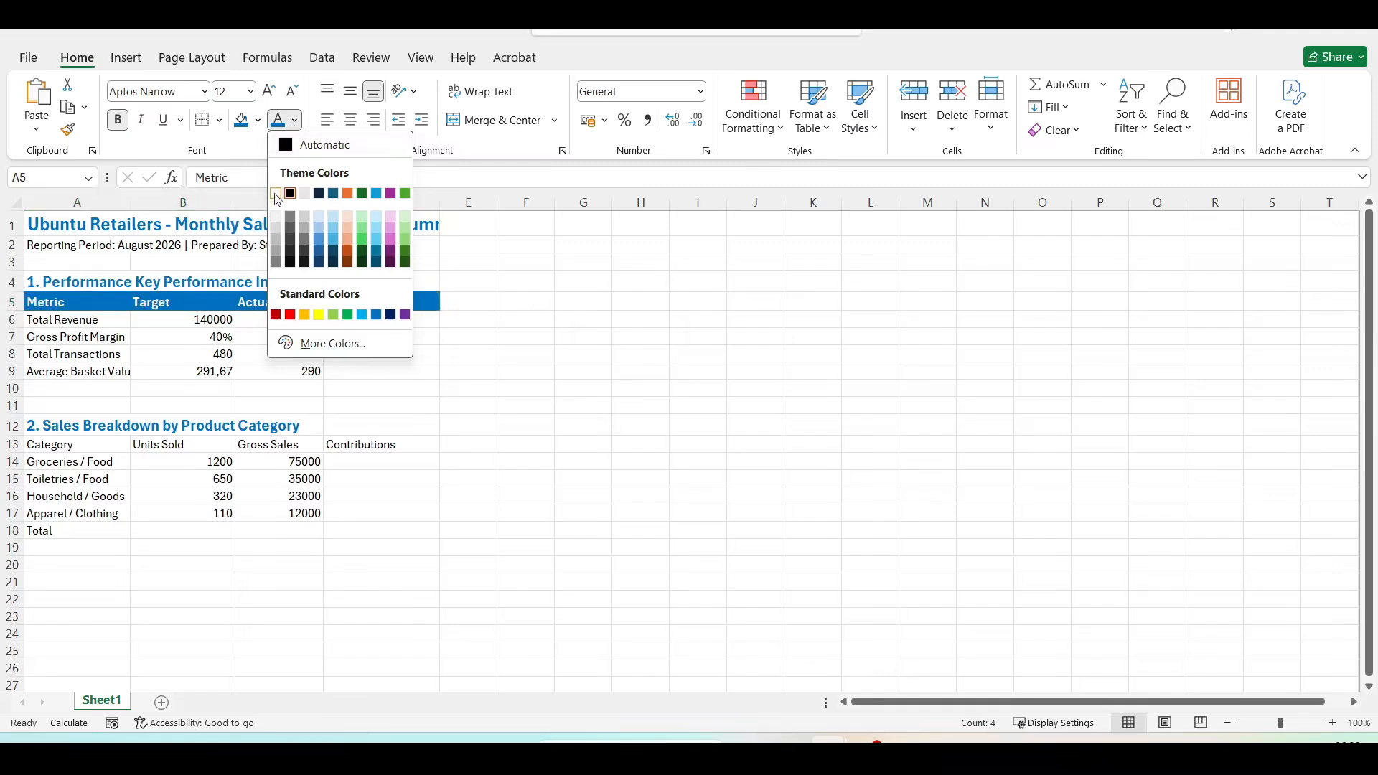
left_click(276, 194)
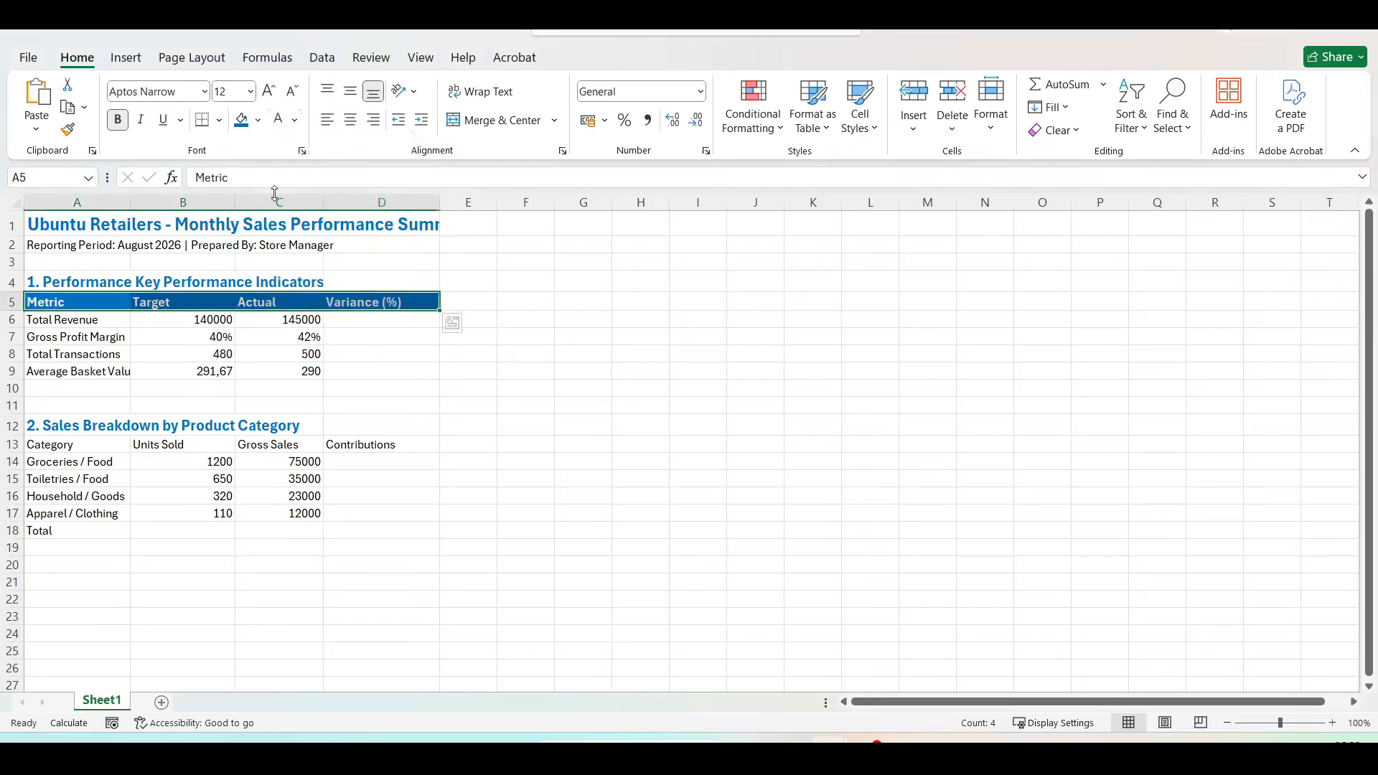
Make the sales breakdown header cells A13 to D13 bold and set their font size to 12
left_click(201, 477)
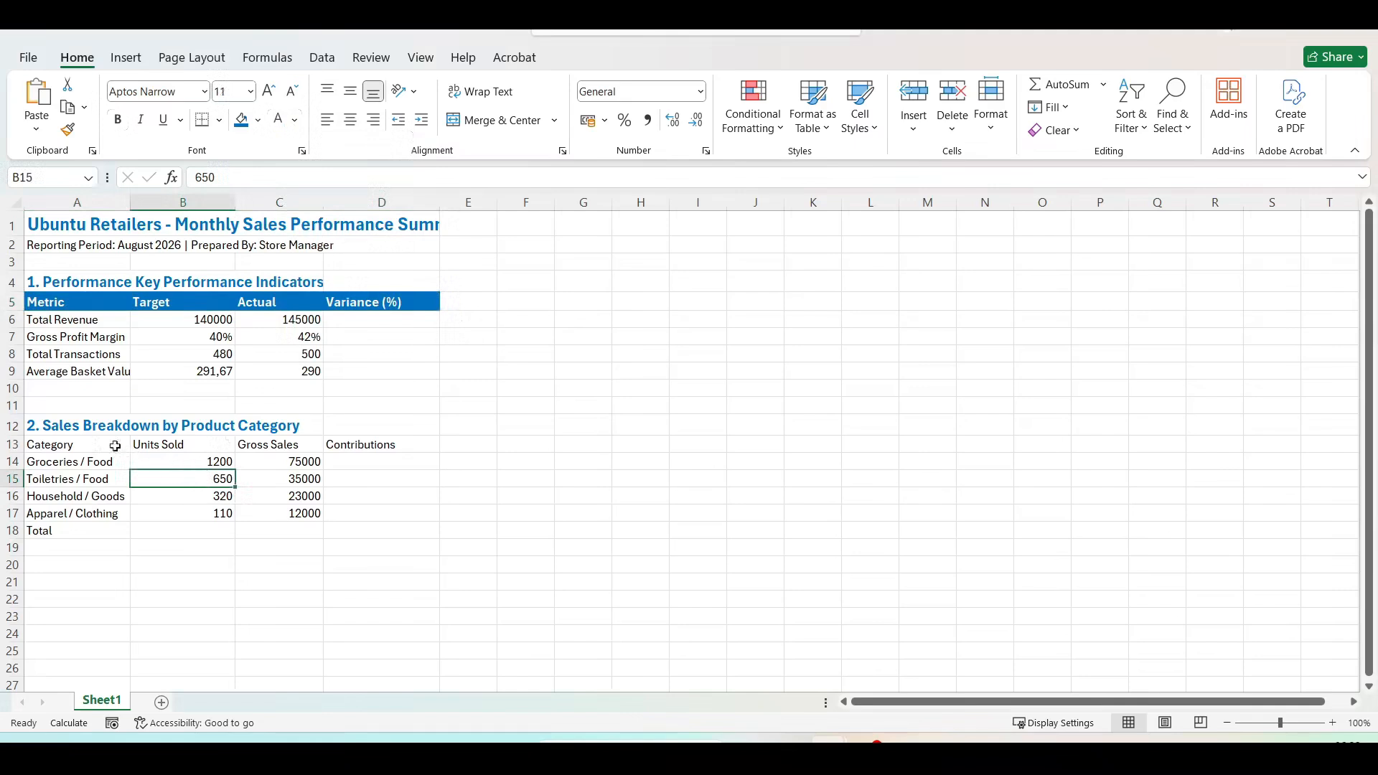
left_click(86, 444)
left_click_drag(86, 444, 365, 446)
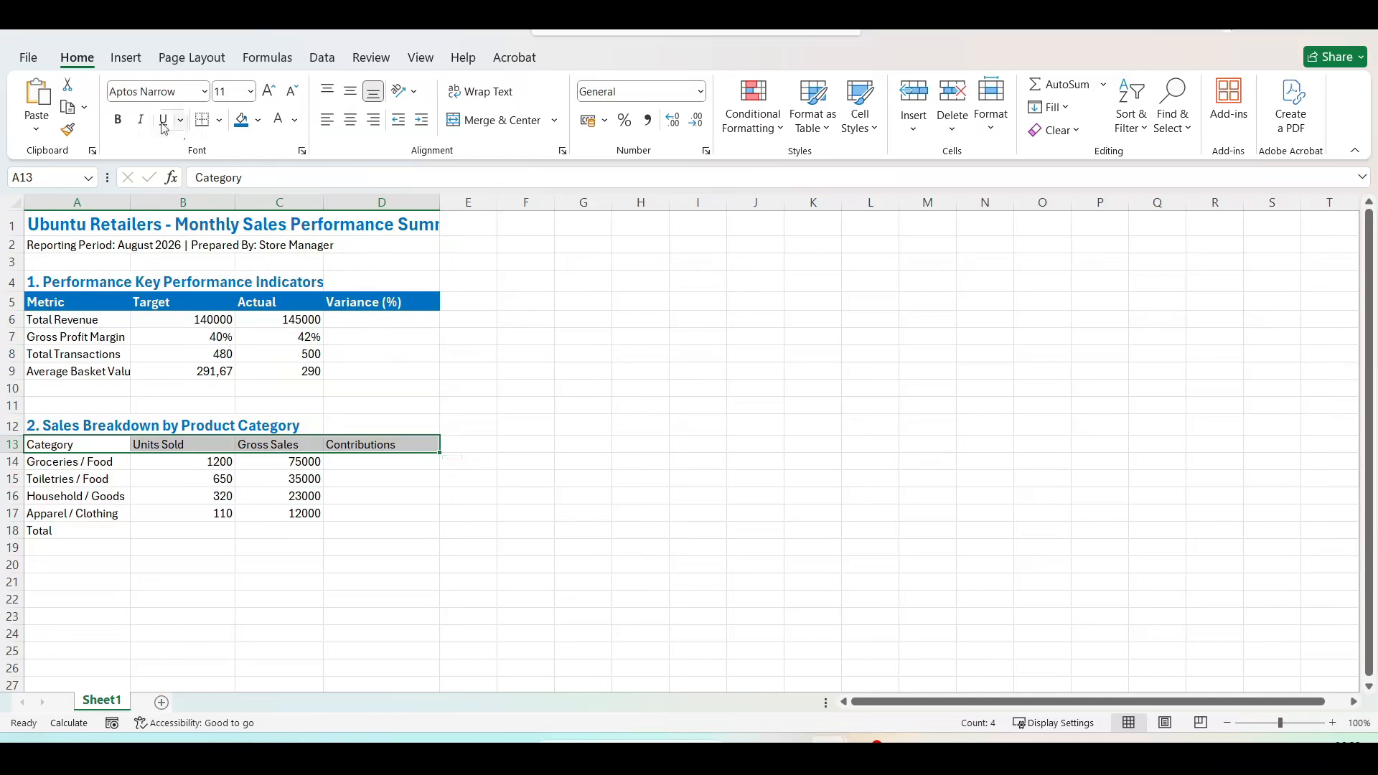
left_click(117, 122)
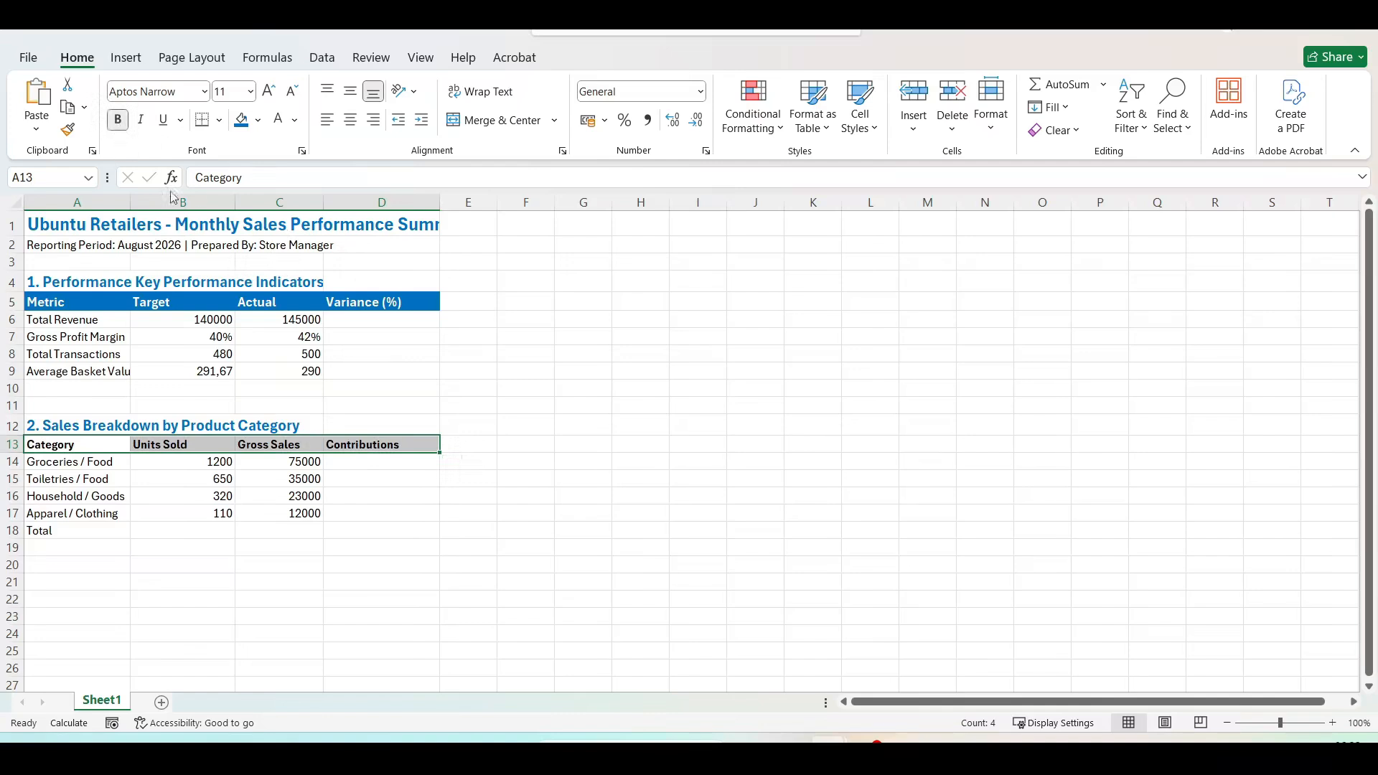
left_click(251, 92)
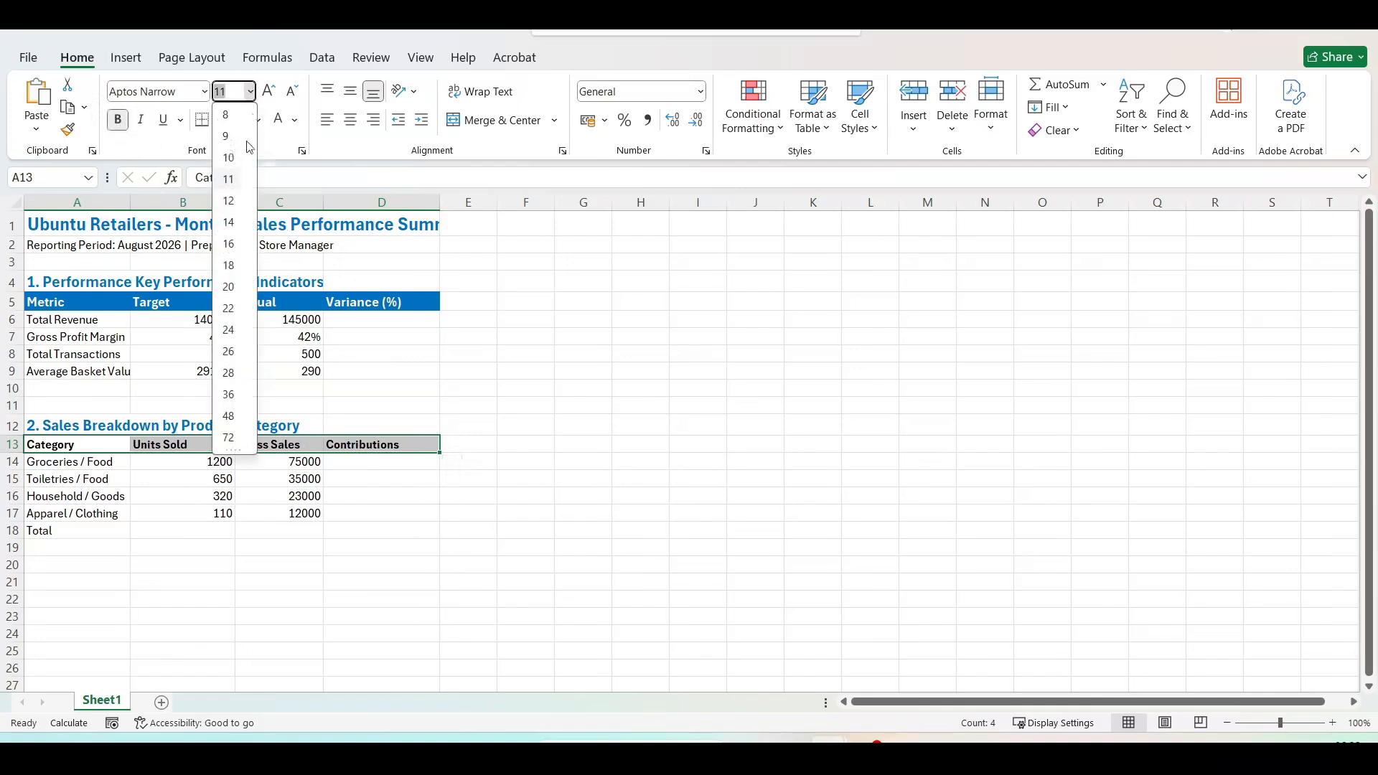
left_click(231, 204)
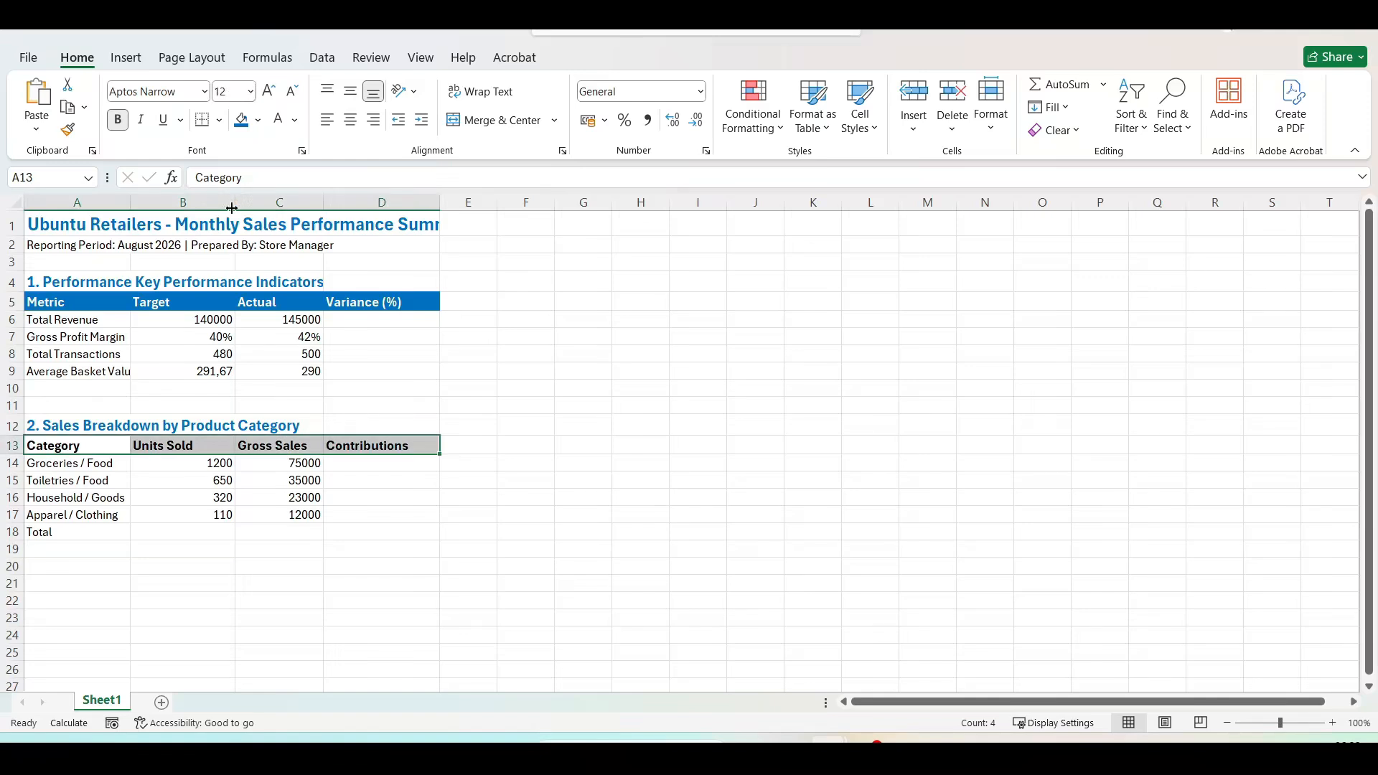
Give the sales breakdown header row A13 to D13 the same blue fill and white font color as the KPI header
left_click(242, 120)
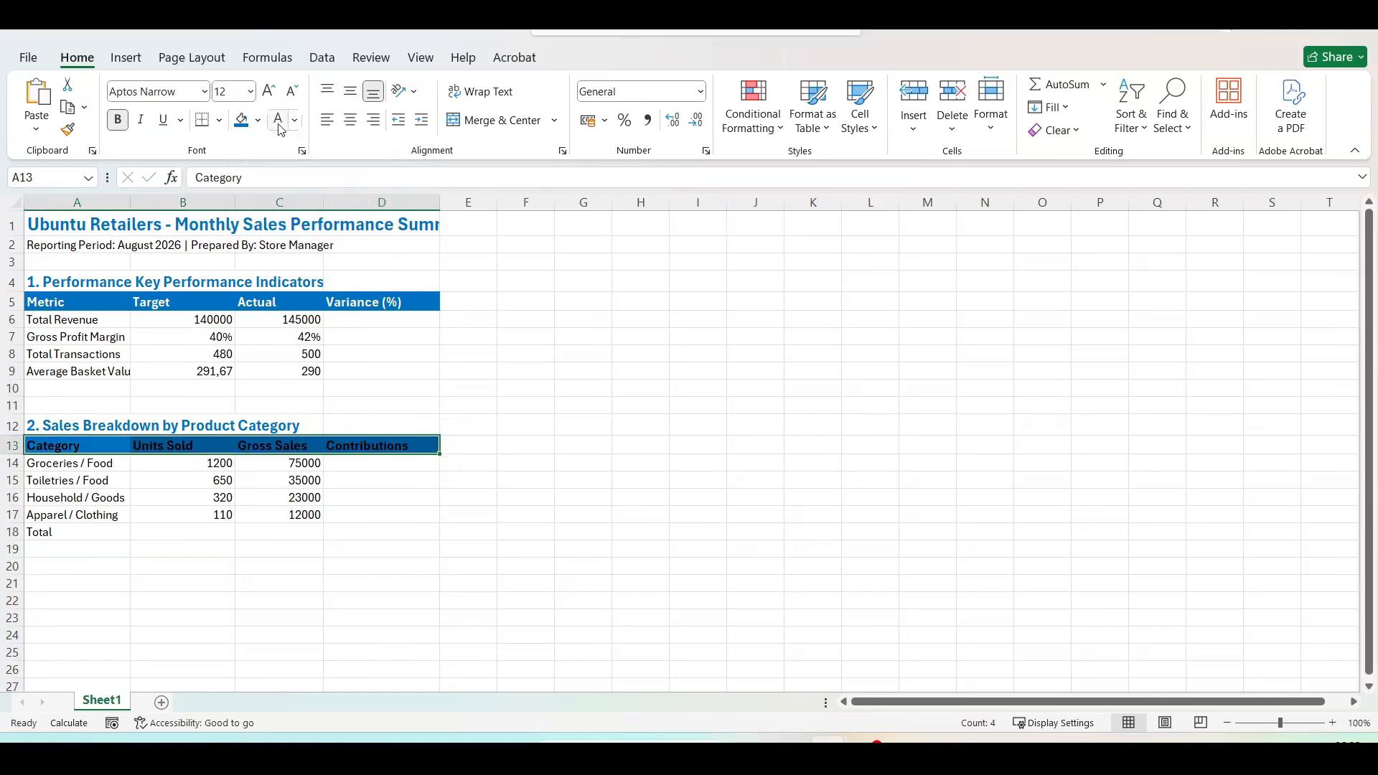
left_click(279, 127)
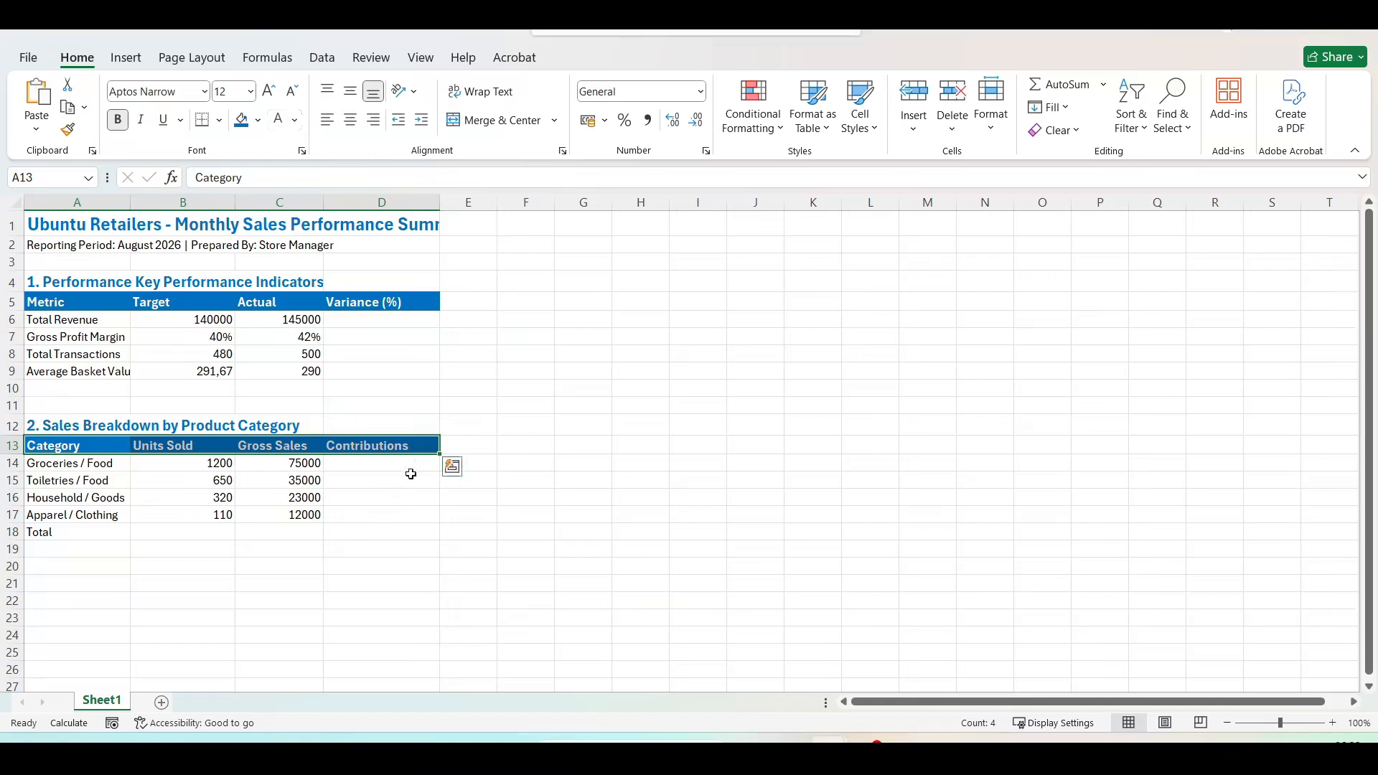
left_click(408, 401)
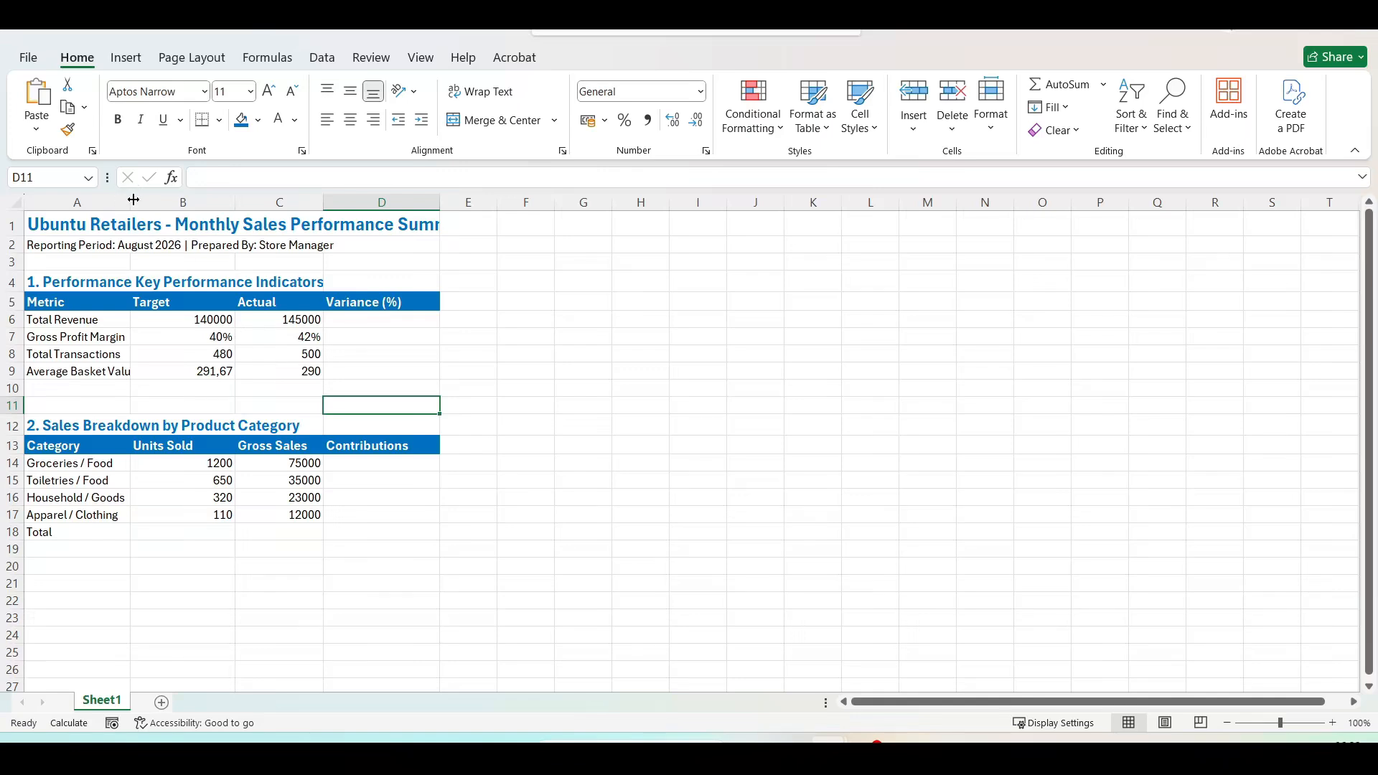
Widen columns A to D, making column A wide enough for the full metric names and most of the report title
left_click_drag(133, 200, 234, 224)
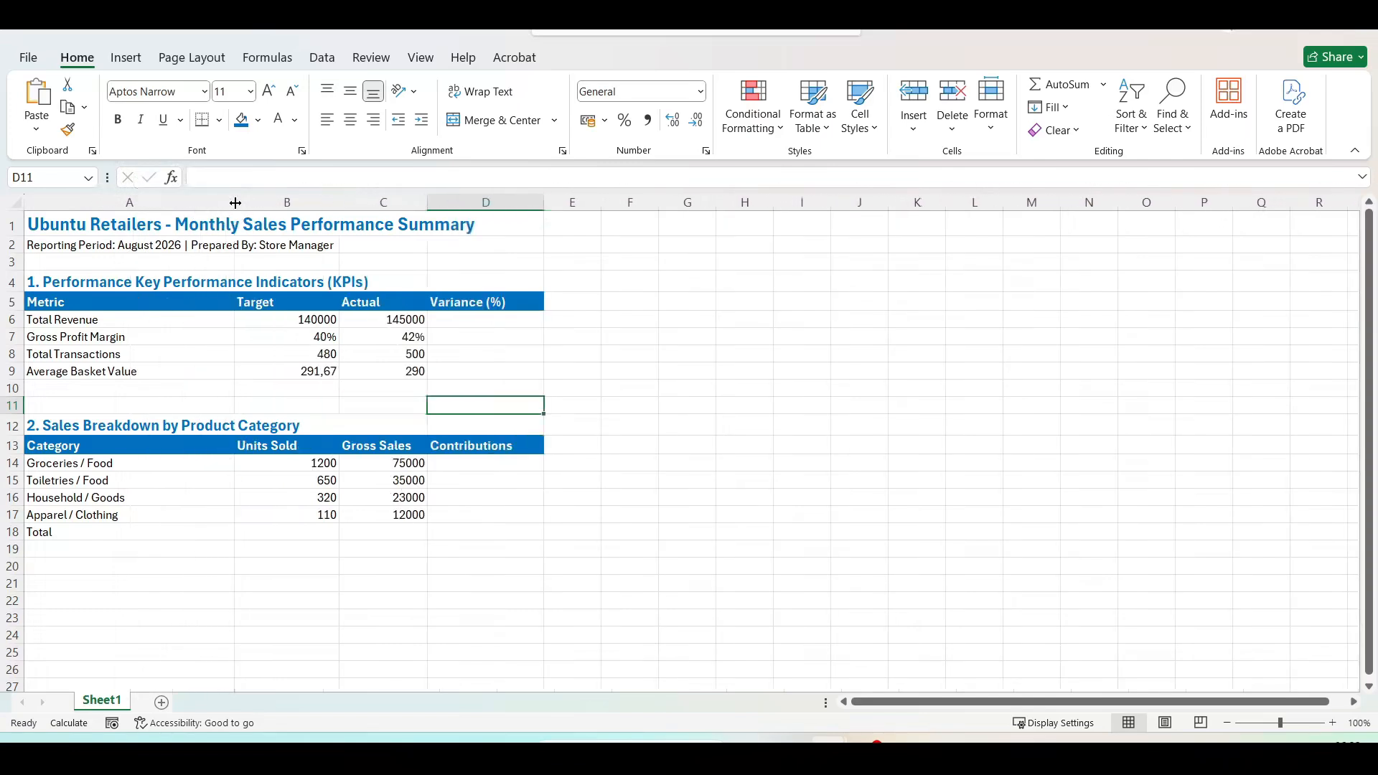
left_click_drag(237, 202, 344, 213)
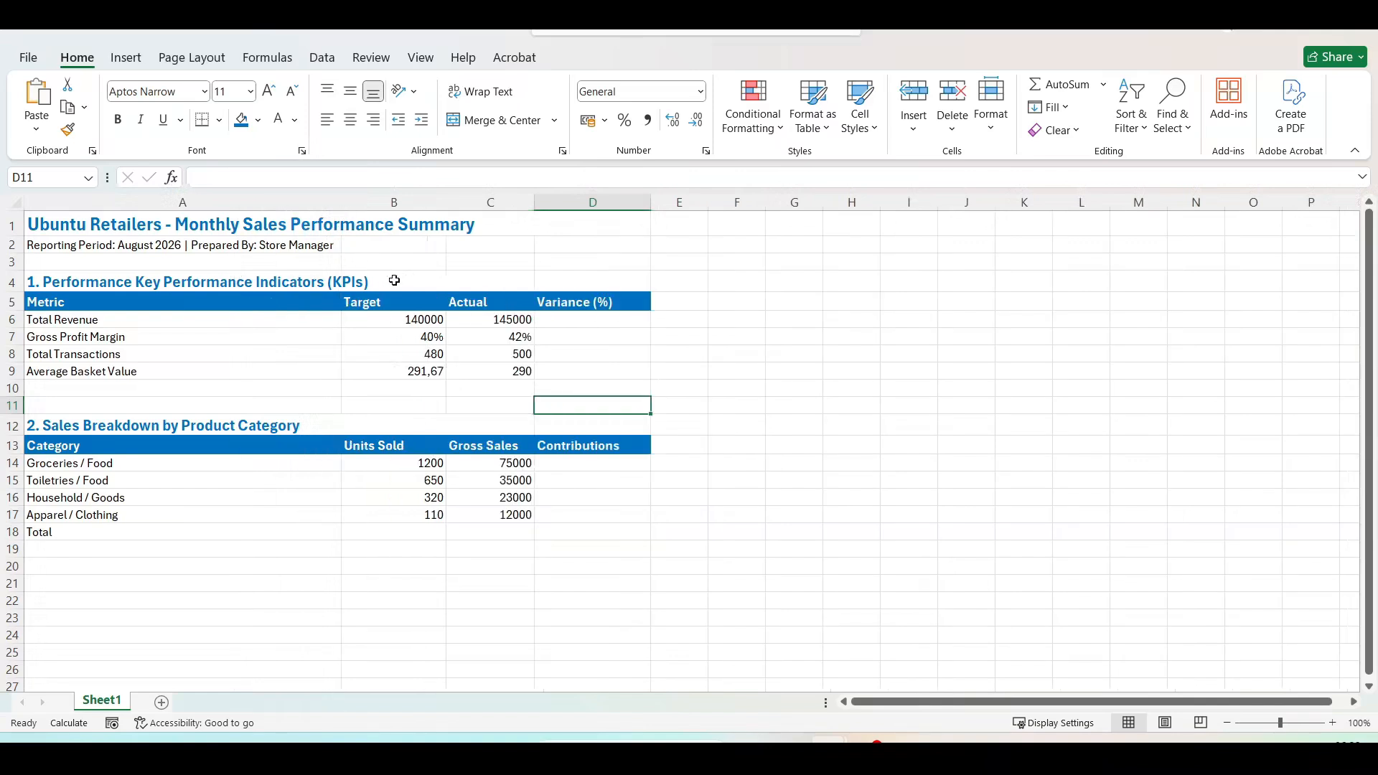
left_click_drag(445, 195, 466, 195)
left_click_drag(555, 204, 591, 204)
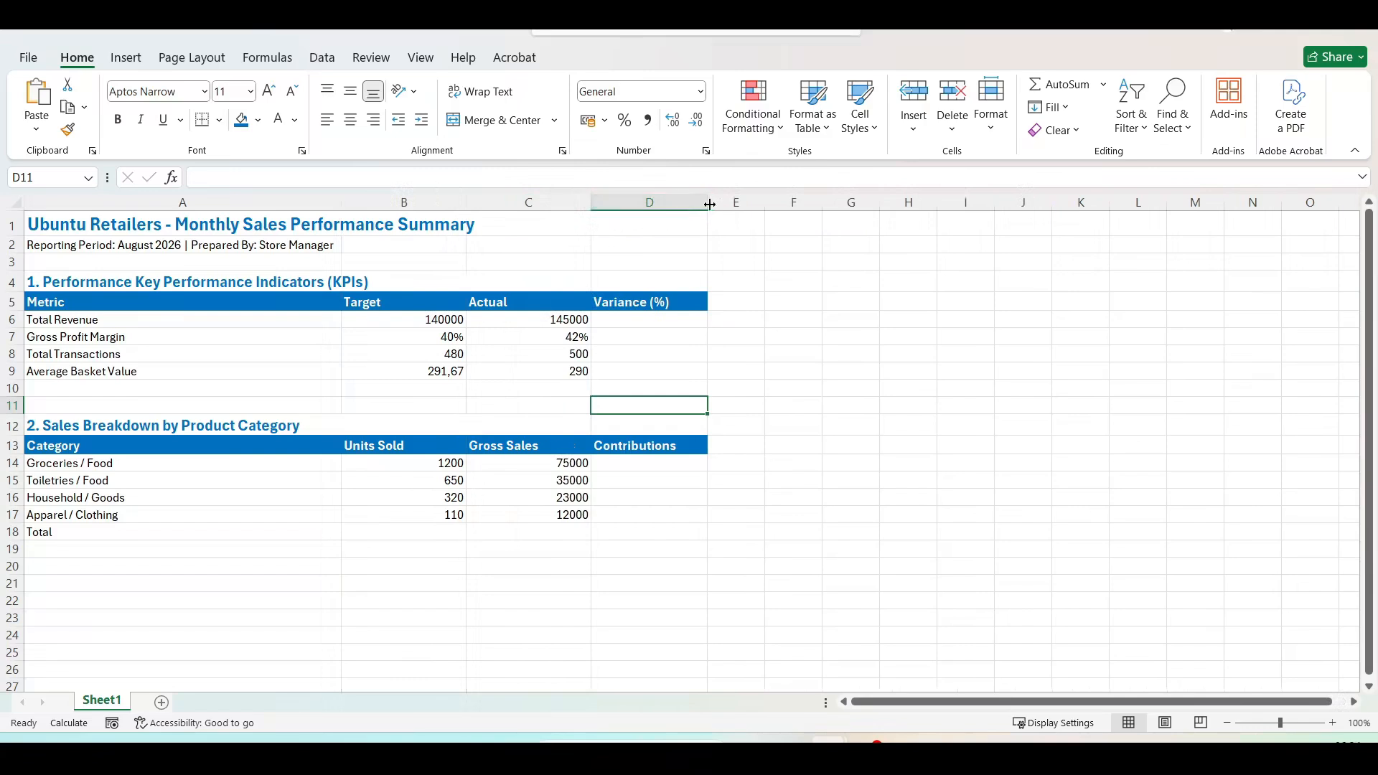
left_click_drag(707, 202, 718, 203)
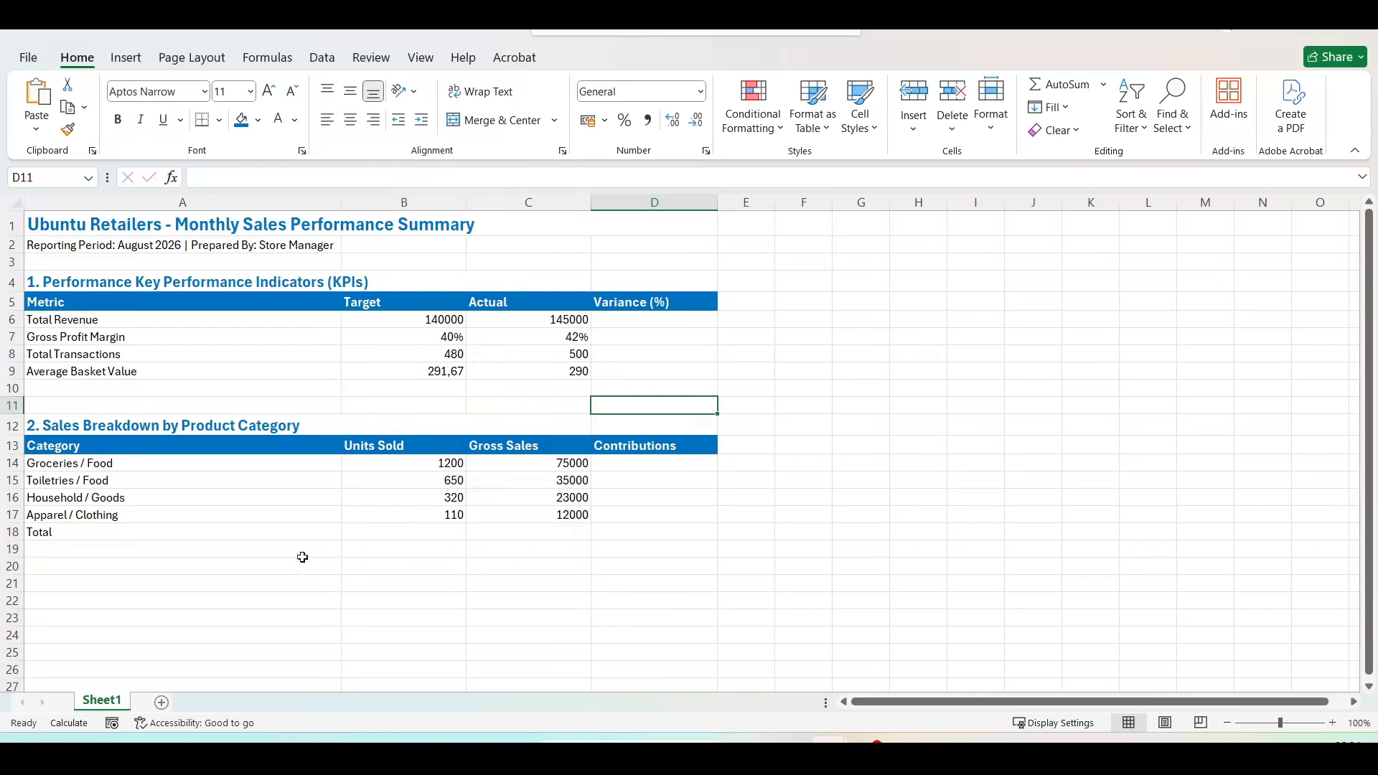
Set the Total label in A18 to font size 16 and make it bold
left_click(206, 532)
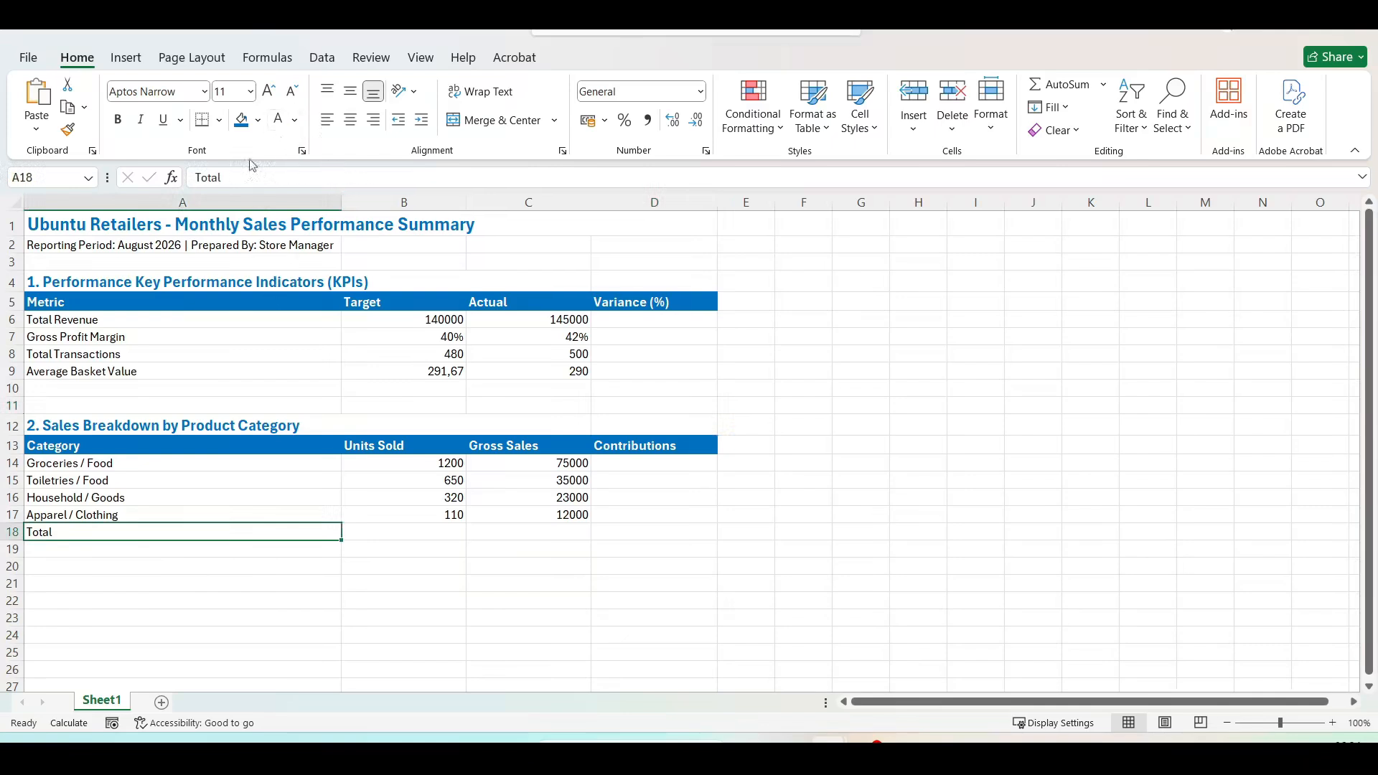
left_click(250, 92)
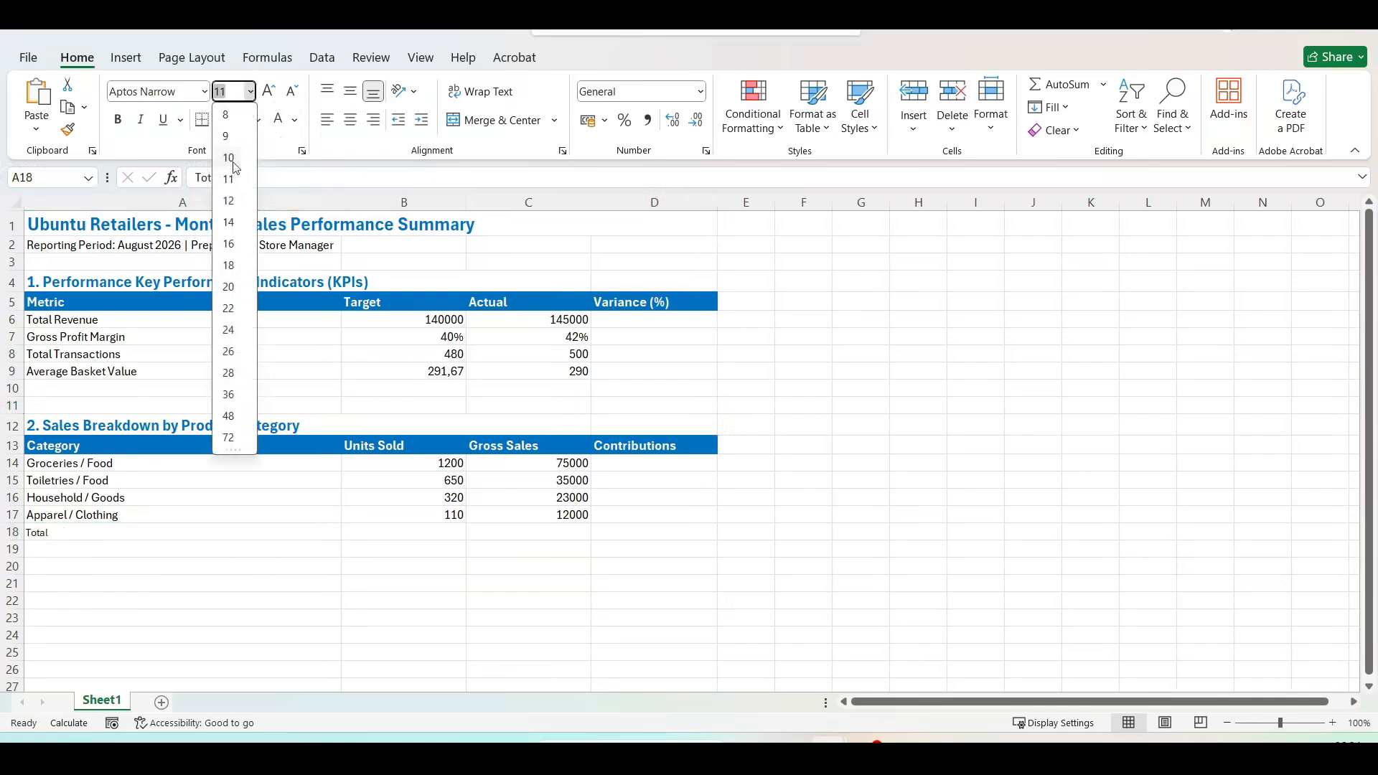
left_click(239, 250)
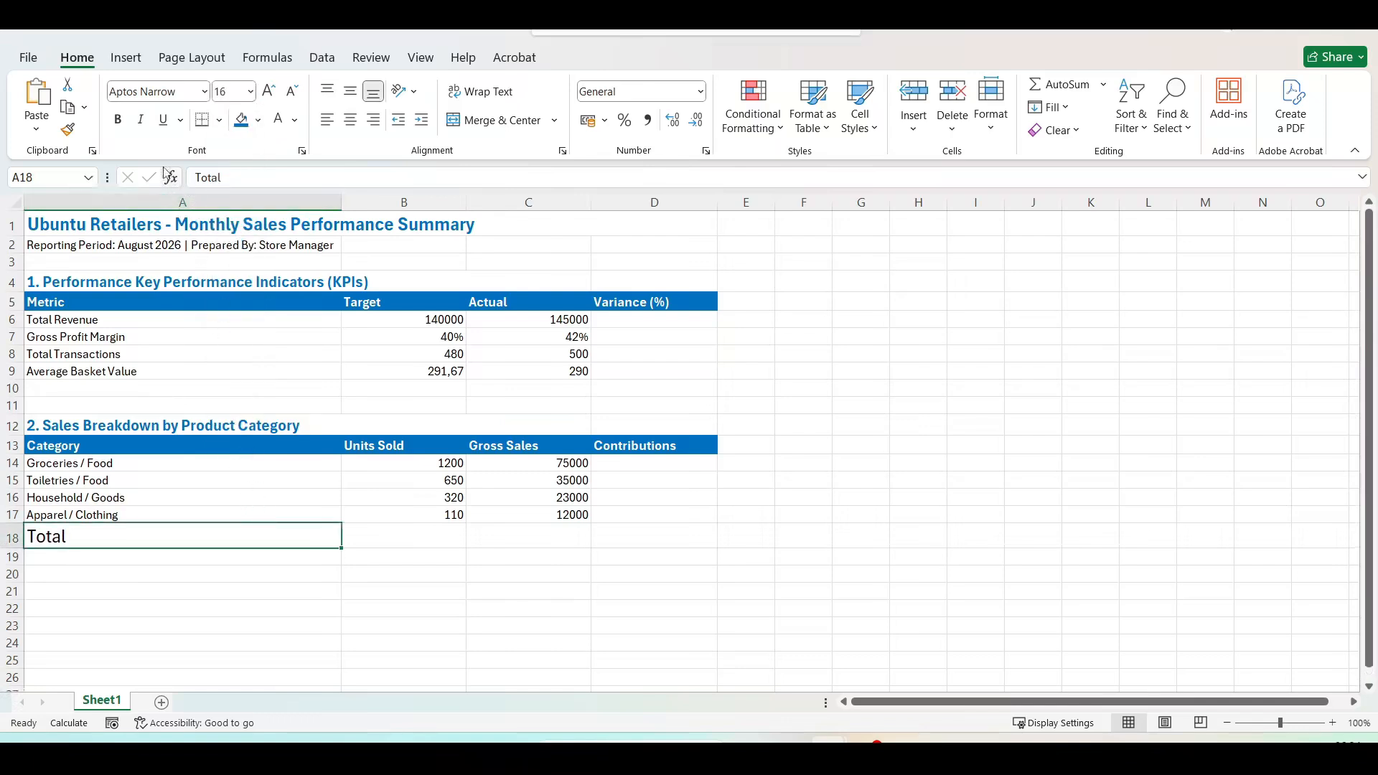
left_click(120, 122)
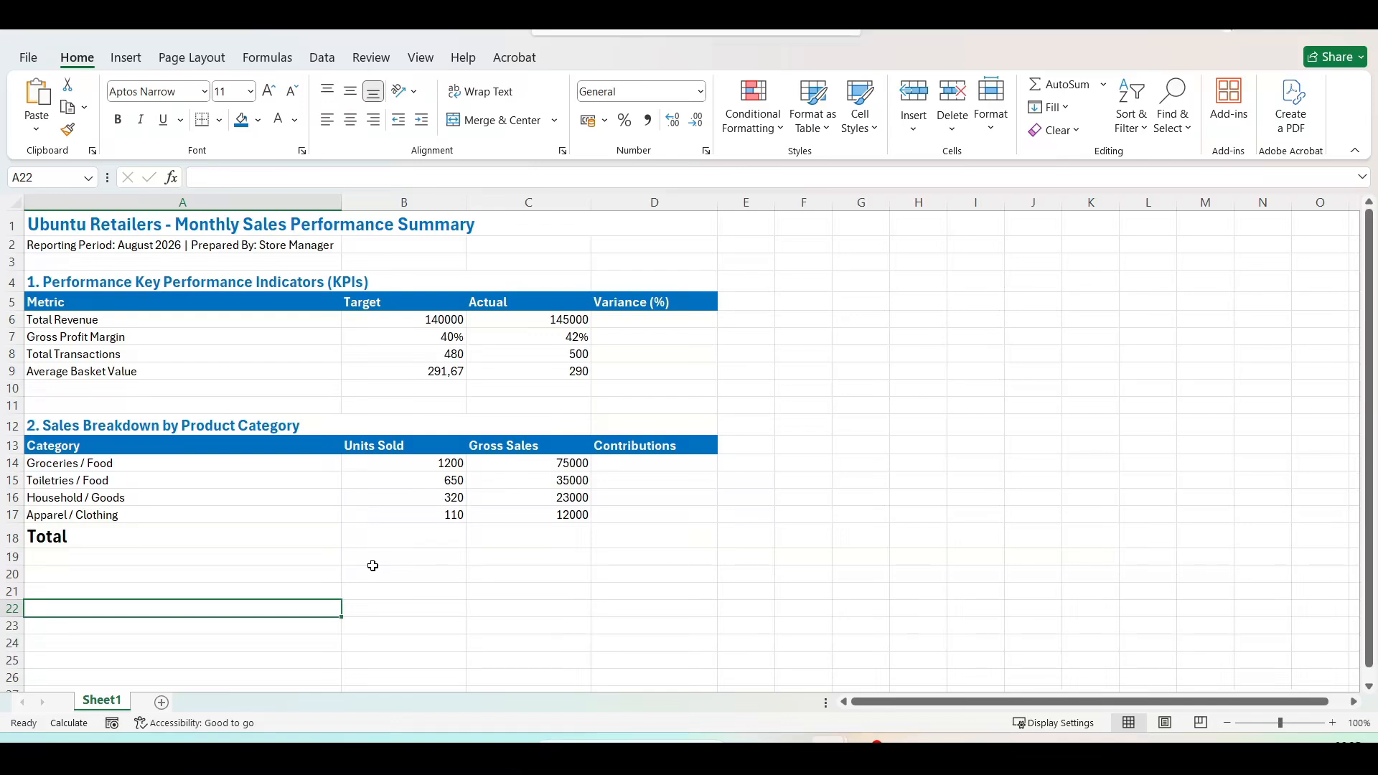
Format the Total Revenue target and actual in B6 to C6 as Currency with symbol R and two decimal places
left_click(440, 321)
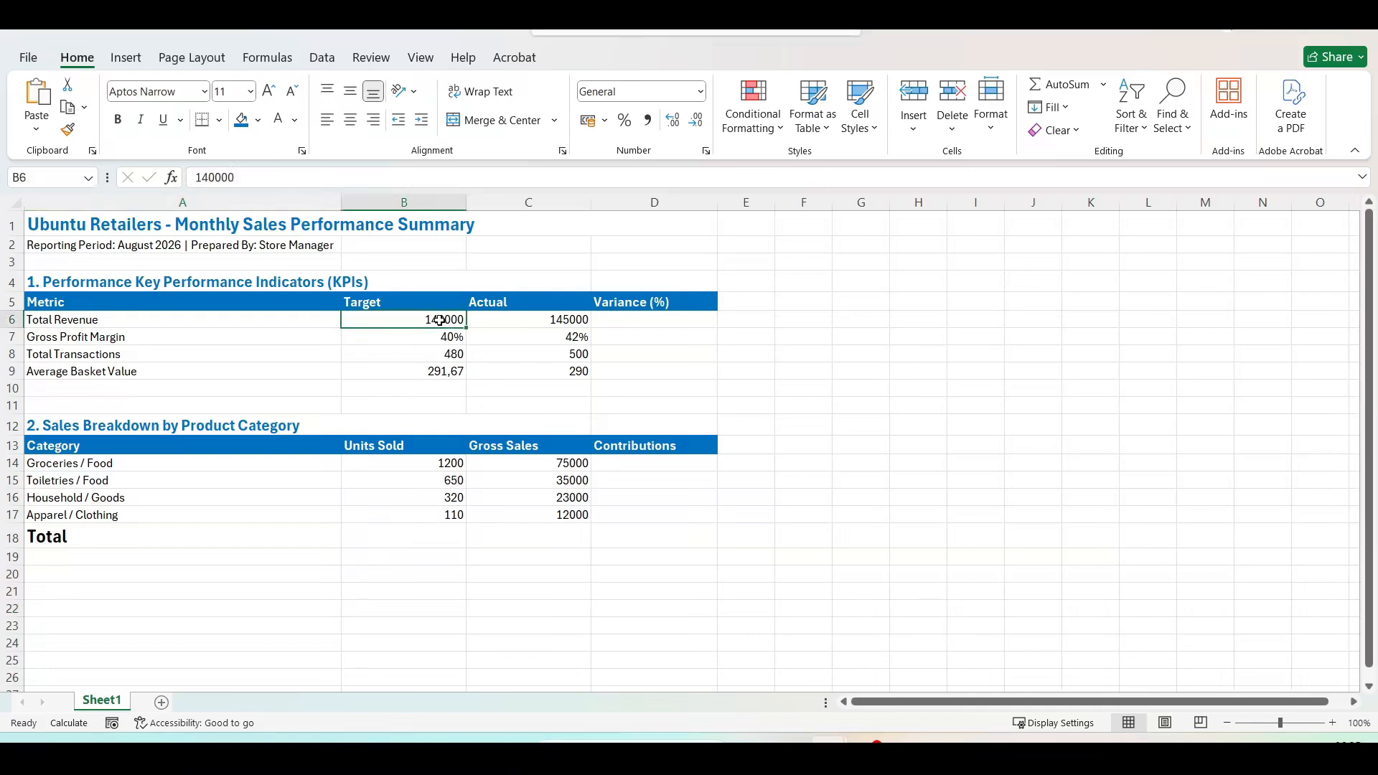
left_click_drag(440, 321, 504, 325)
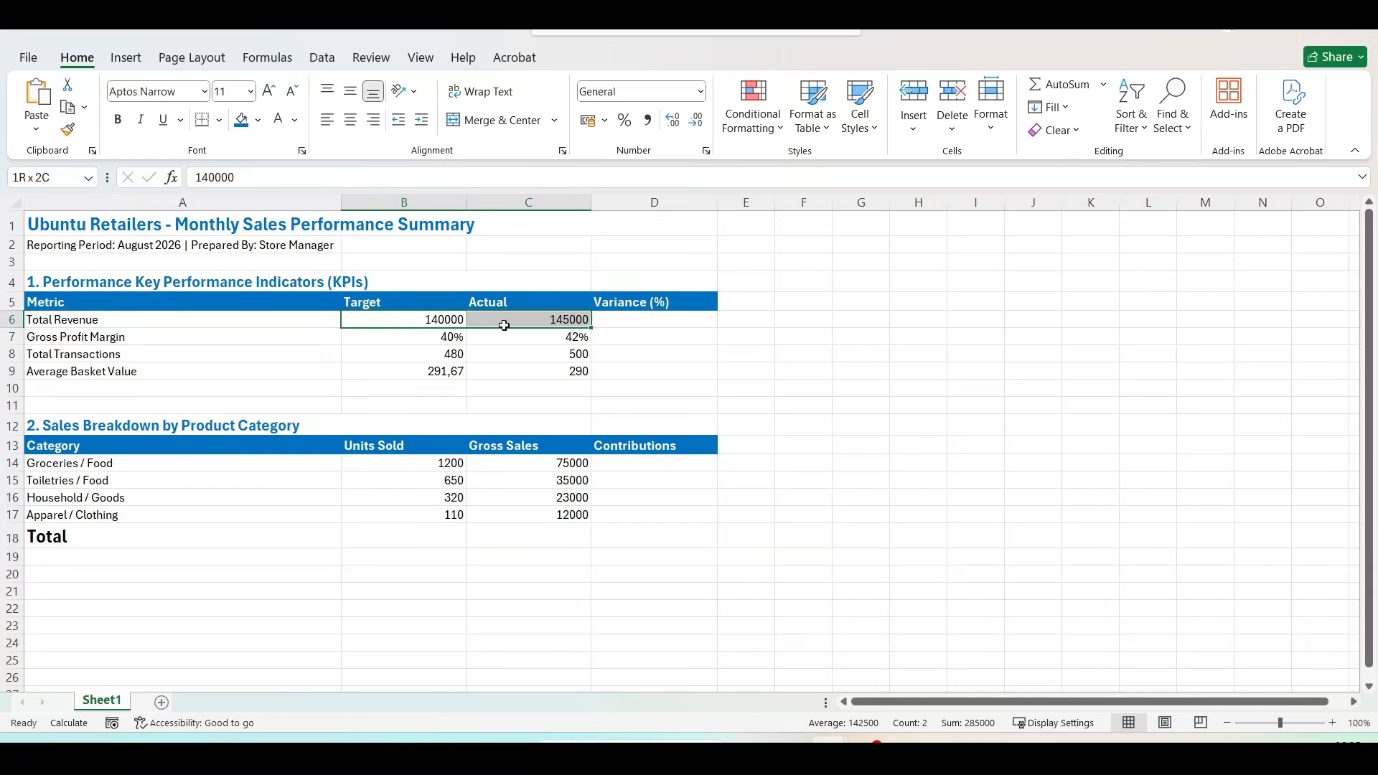
left_click_drag(504, 325, 506, 329)
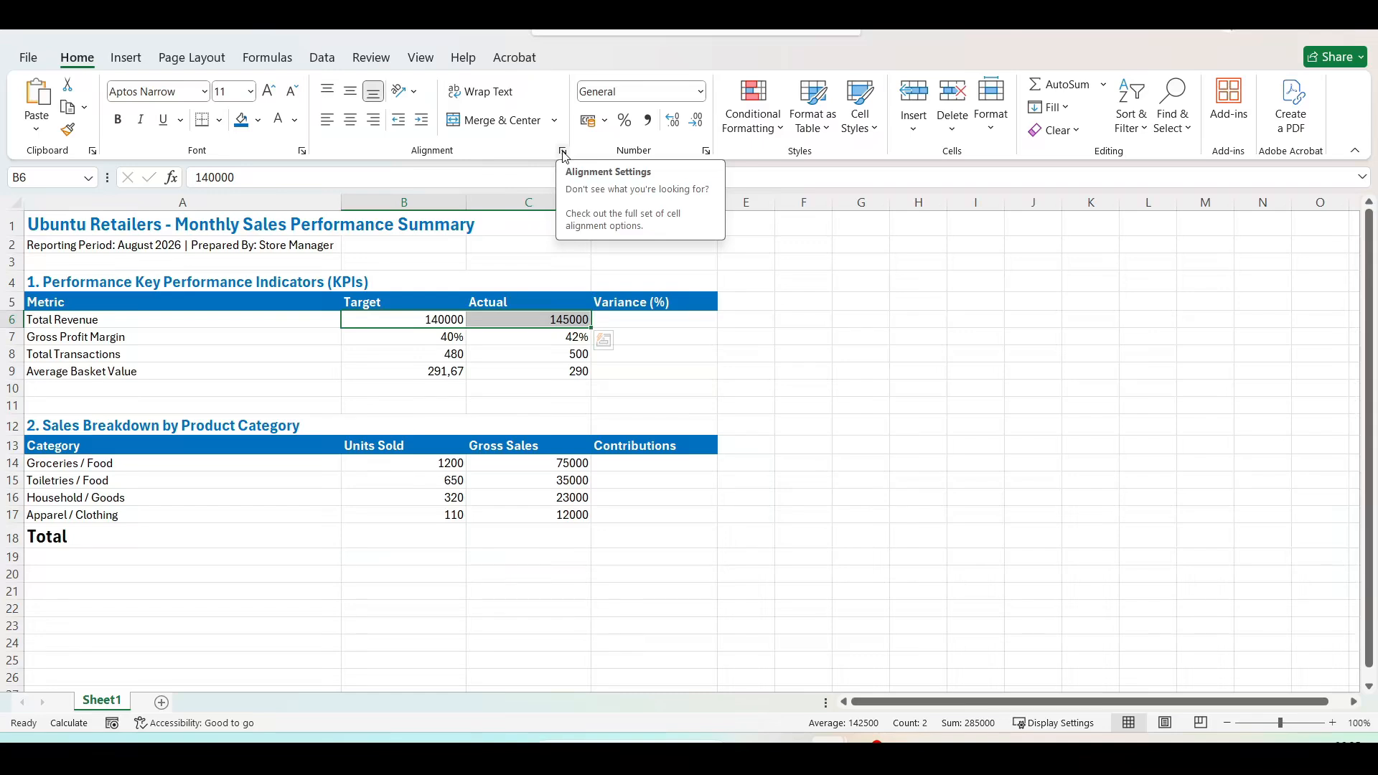
left_click(710, 153)
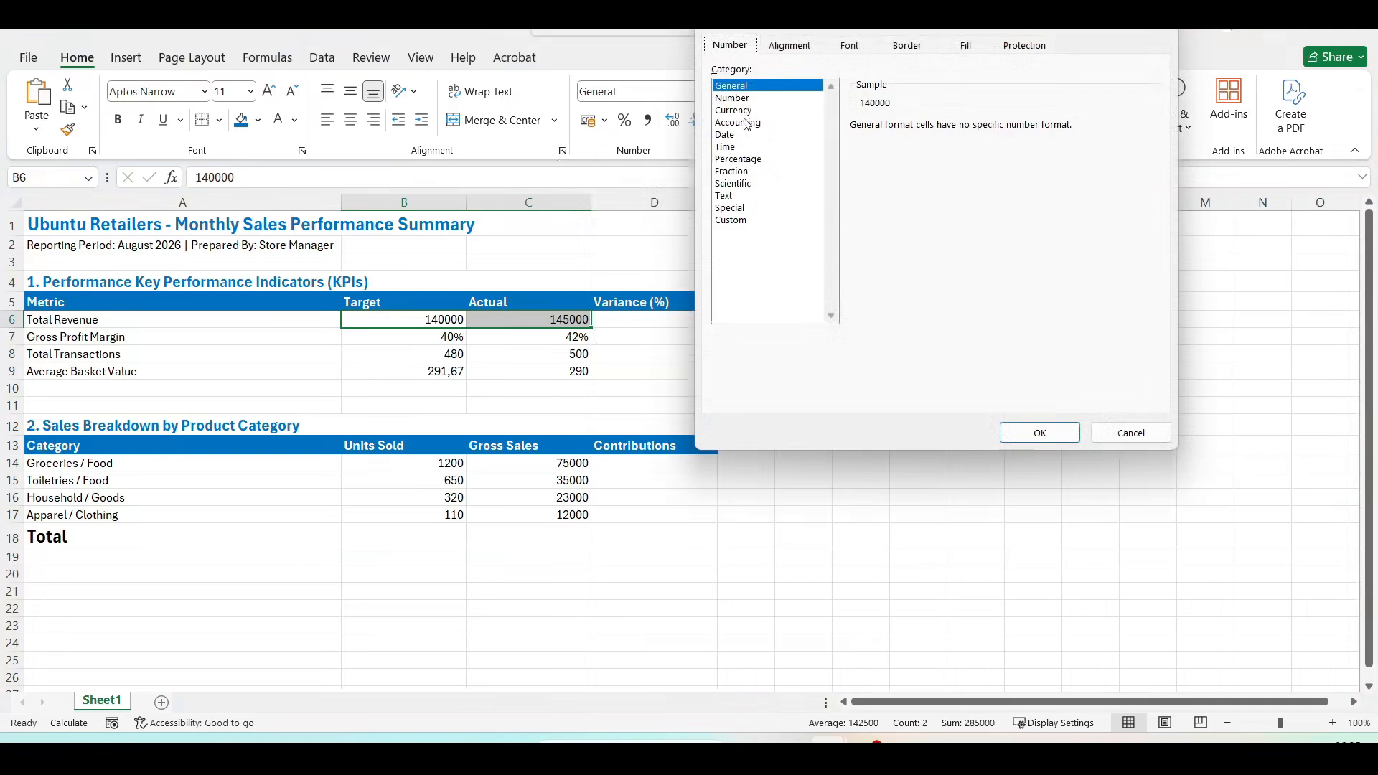
left_click(747, 112)
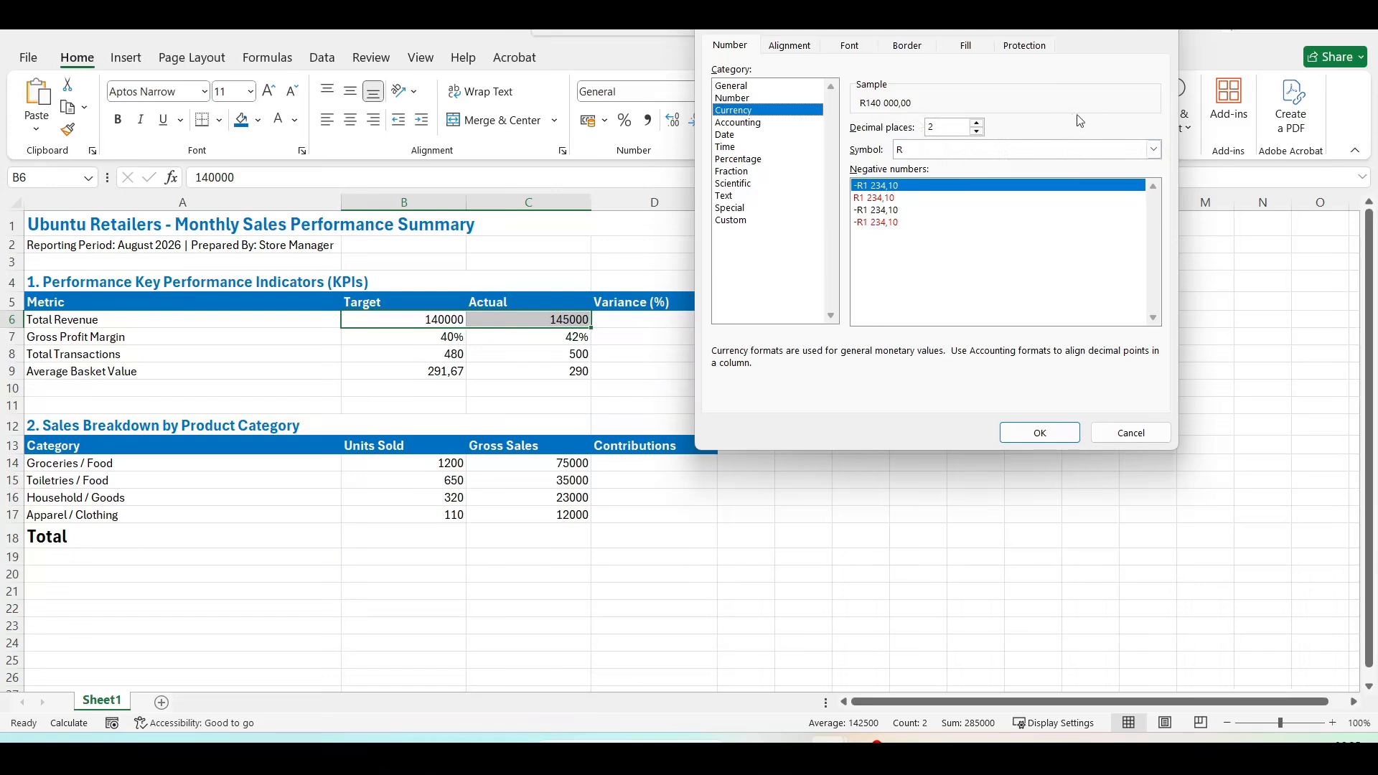
left_click(1153, 150)
mouse_move(1154, 183)
left_mouse_down()
mouse_move(1177, 290)
mouse_move(1173, 378)
mouse_move(1186, 209)
mouse_move(1175, 175)
left_mouse_up()
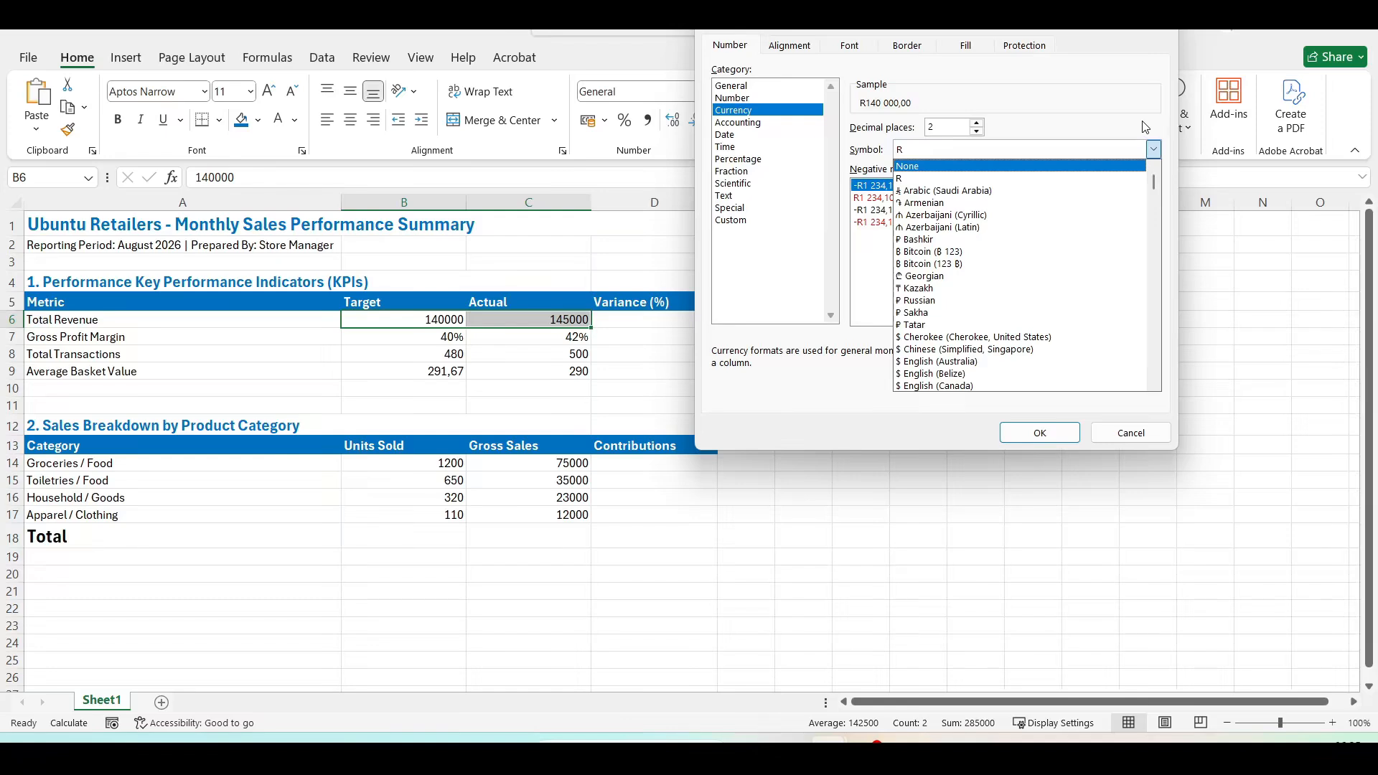
left_click(1154, 149)
left_click(1046, 432)
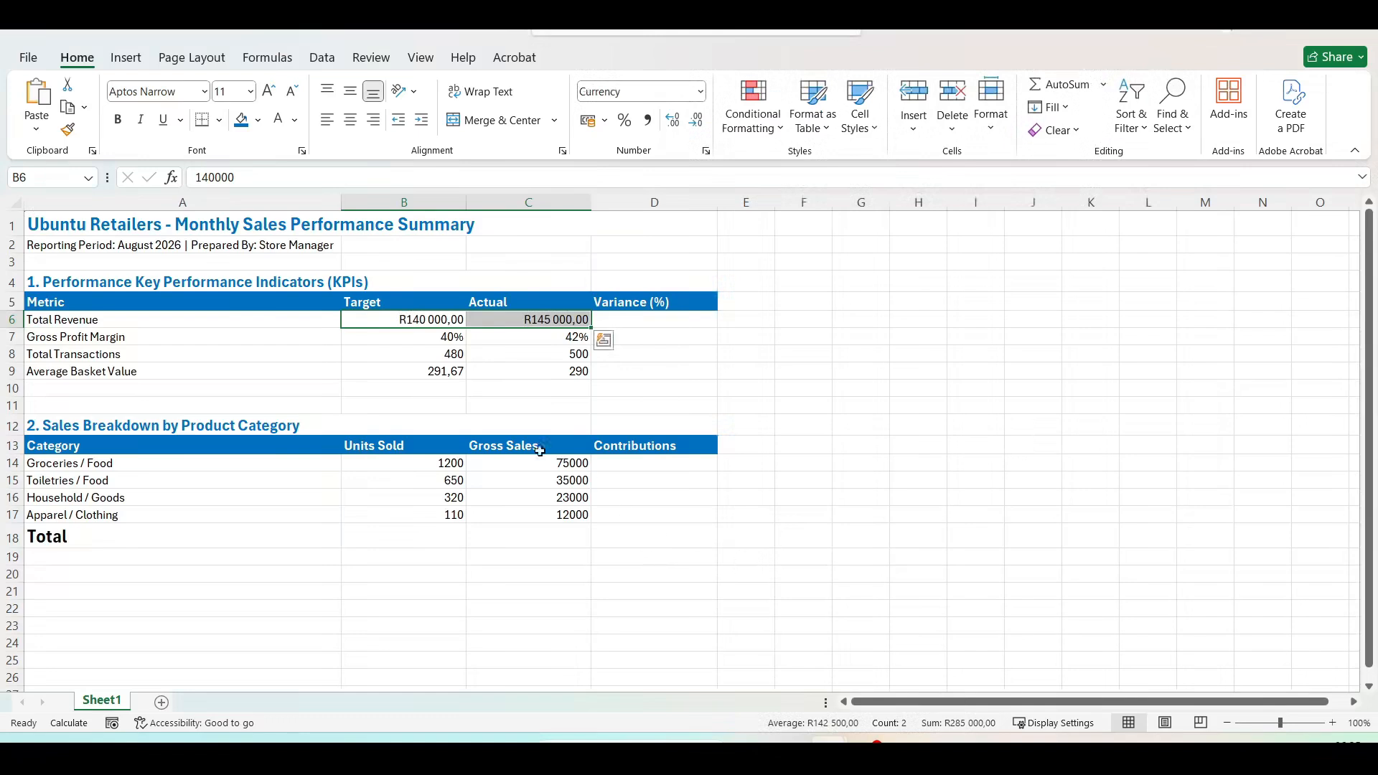
Format the Average Basket Value target and actual in B9 to C9 as Currency with symbol R and two decimal places
left_click(413, 369)
left_click_drag(412, 370, 523, 374)
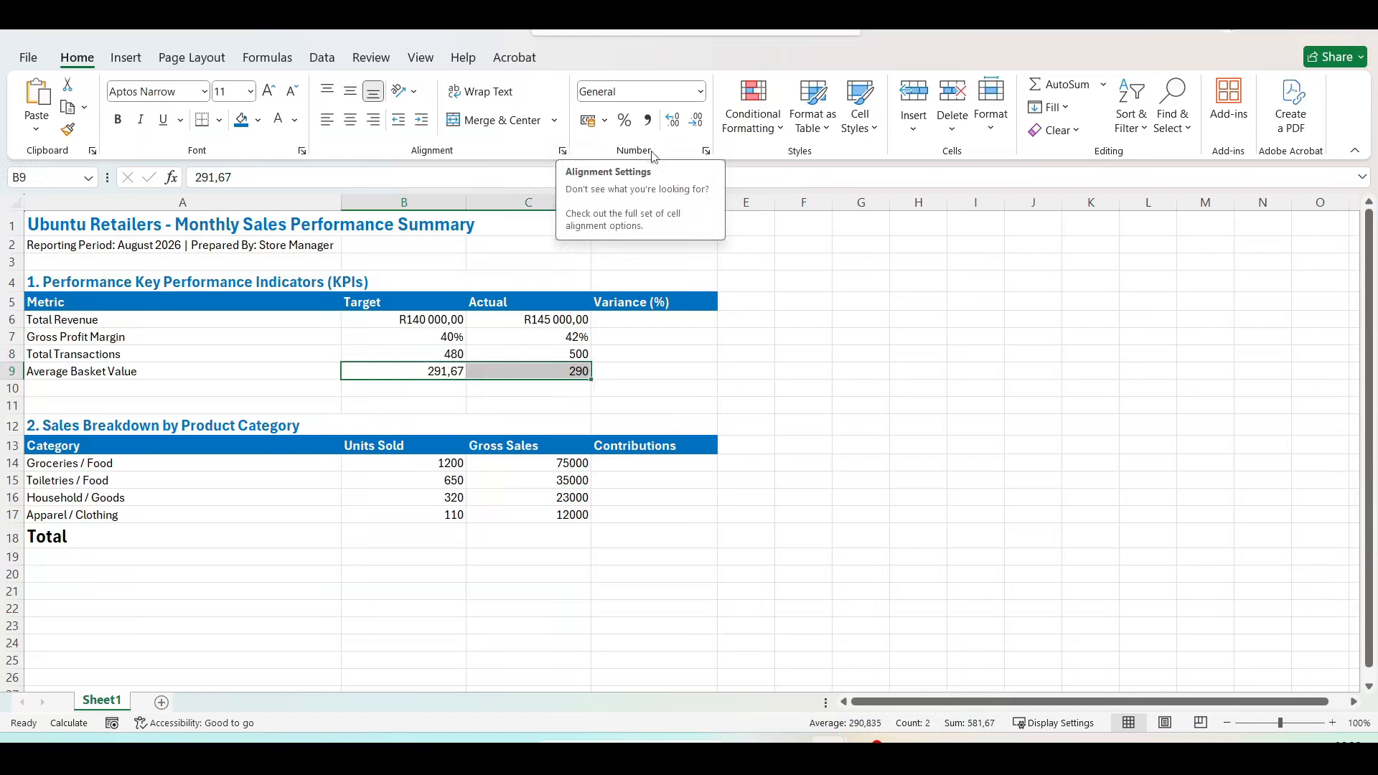
left_click(706, 152)
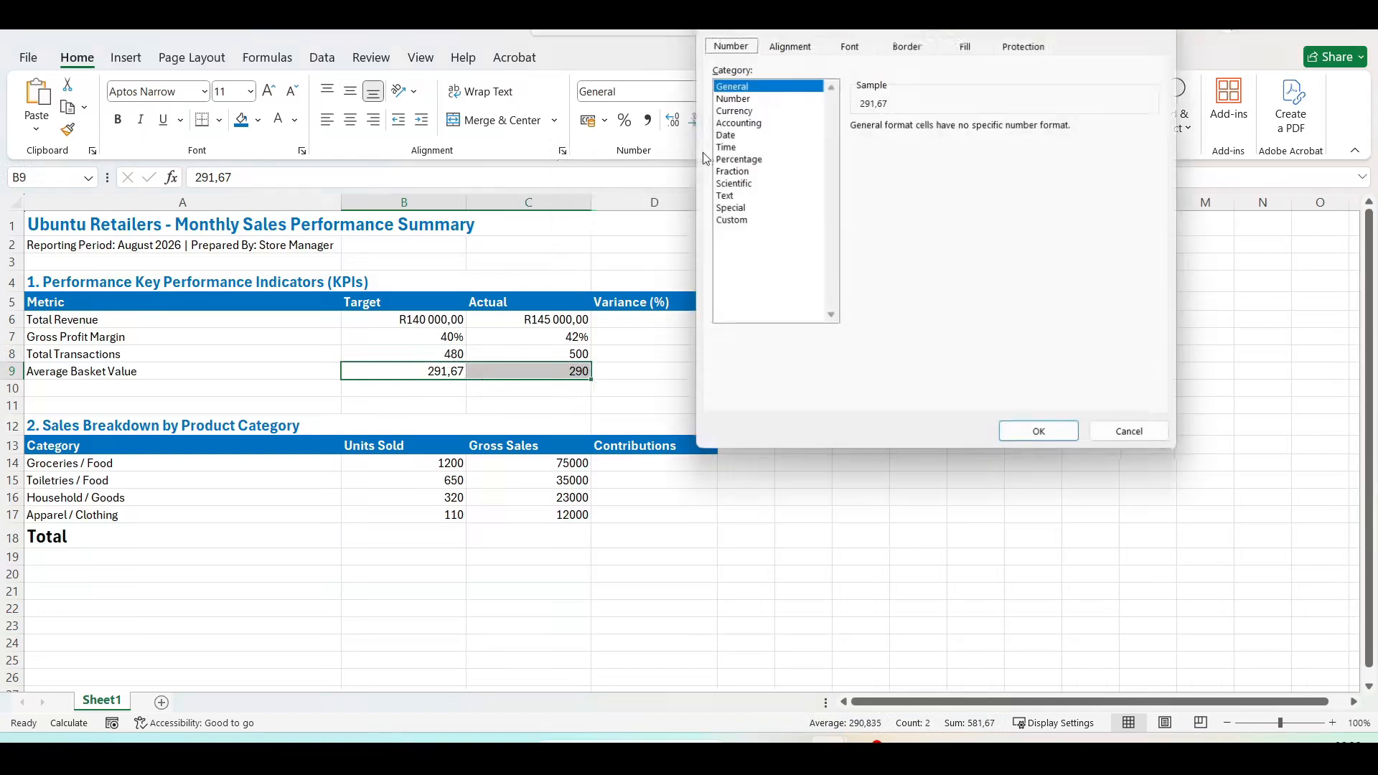
left_click(729, 112)
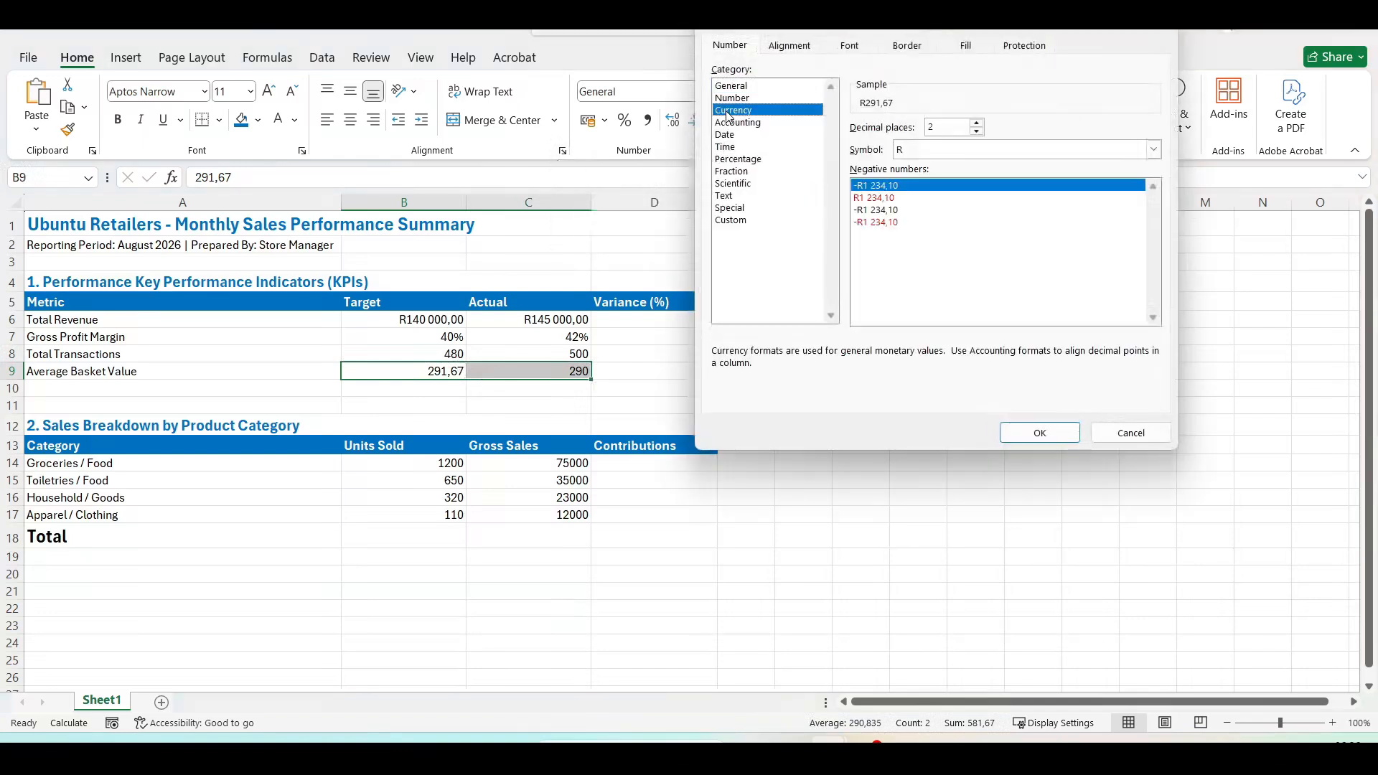
left_click(1039, 434)
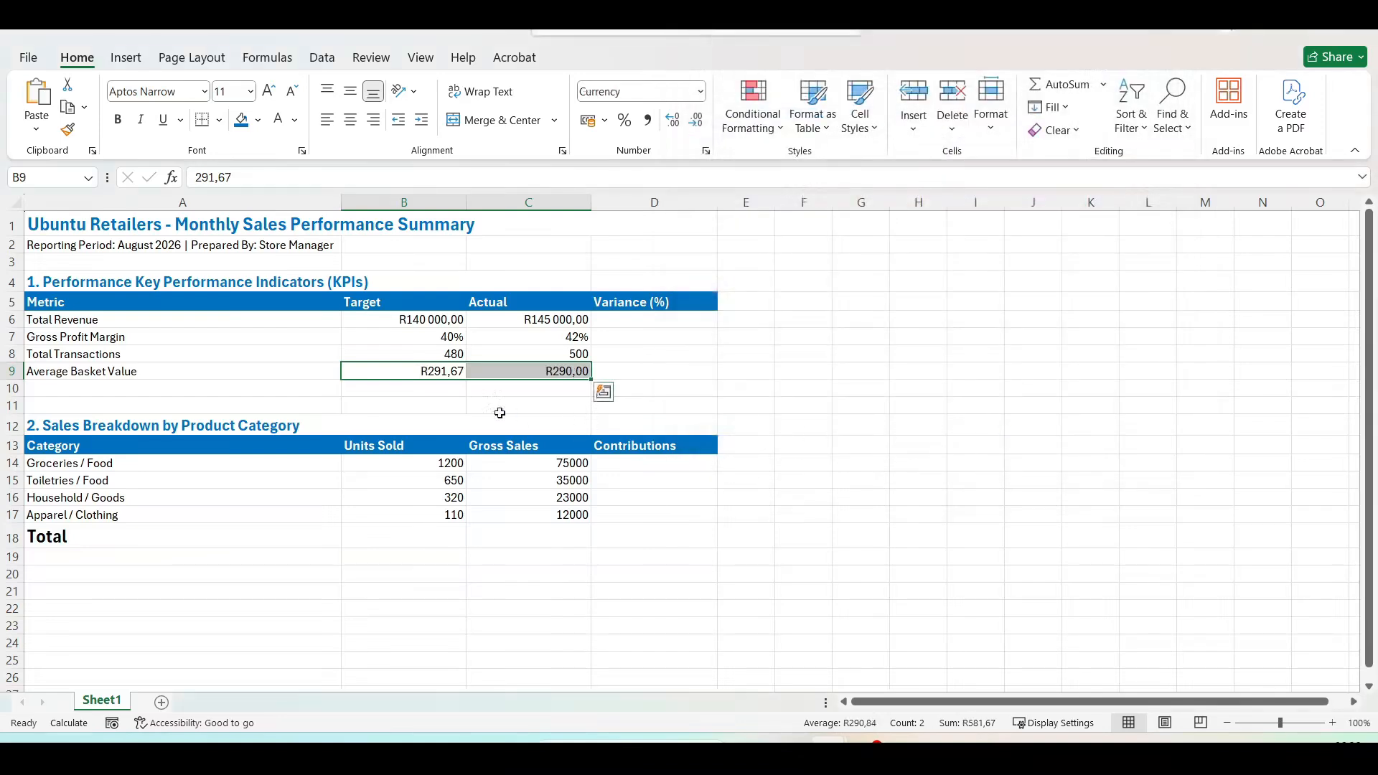
left_click(445, 386)
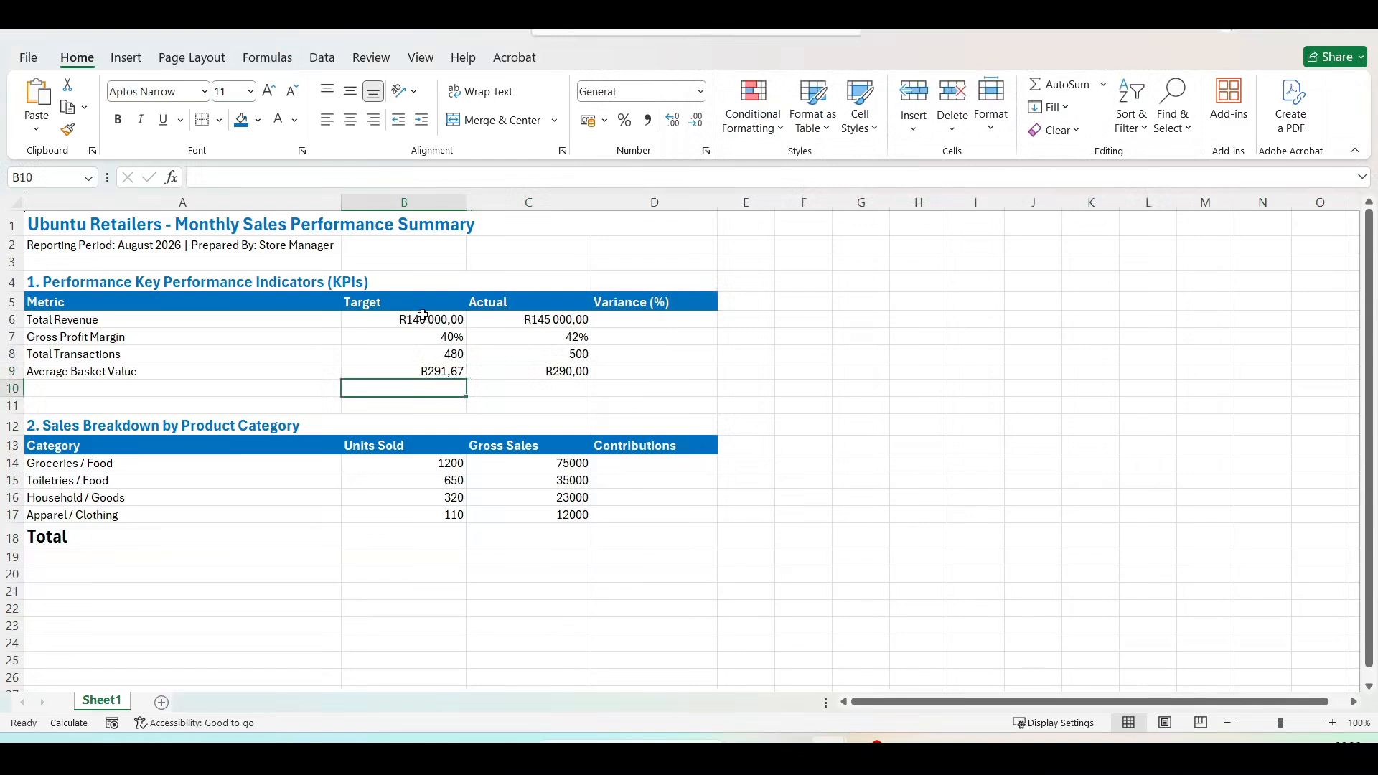
left_click(448, 373)
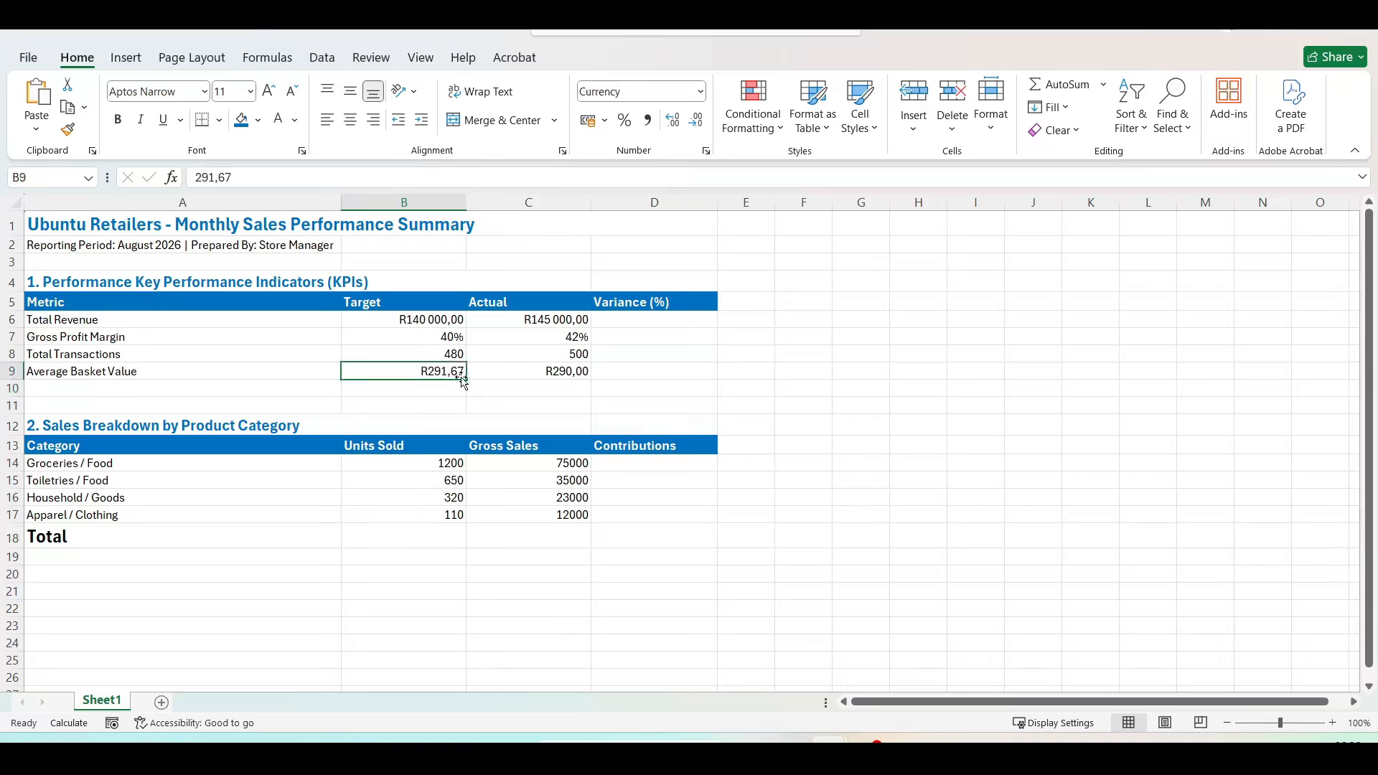
left_click_drag(430, 354, 550, 352)
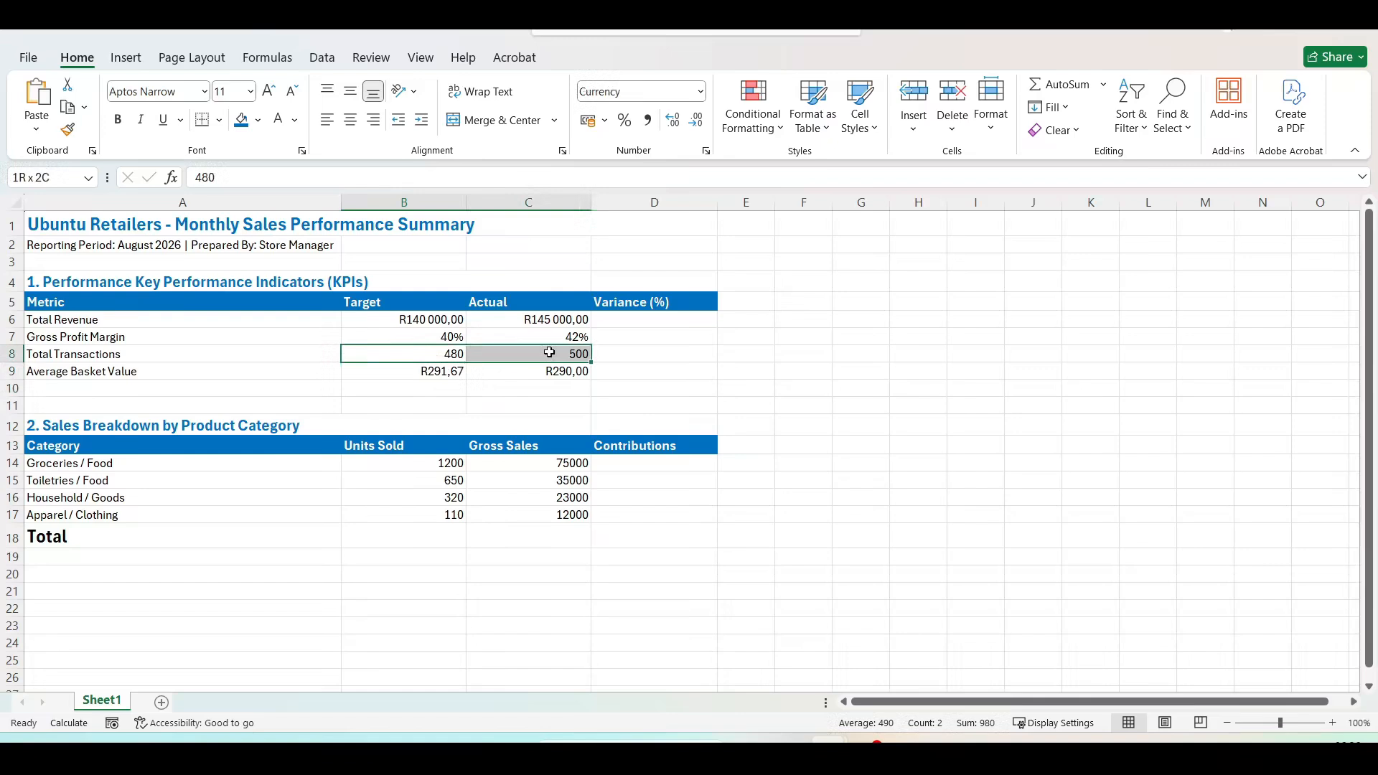
left_click_drag(549, 352, 549, 353)
Set the Gross Profit Margin percentages in B7 to C7 to two decimal places
left_click(456, 337)
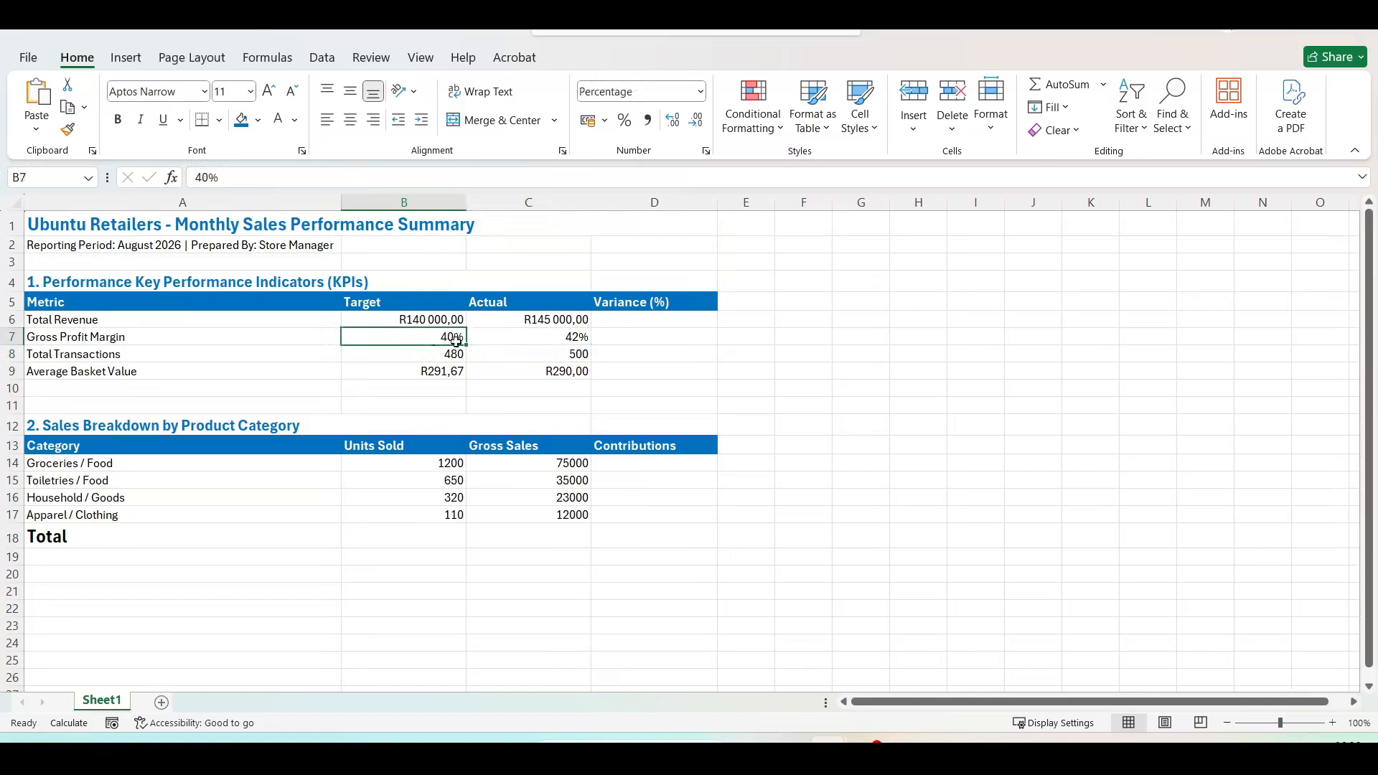
left_click_drag(456, 341, 528, 338)
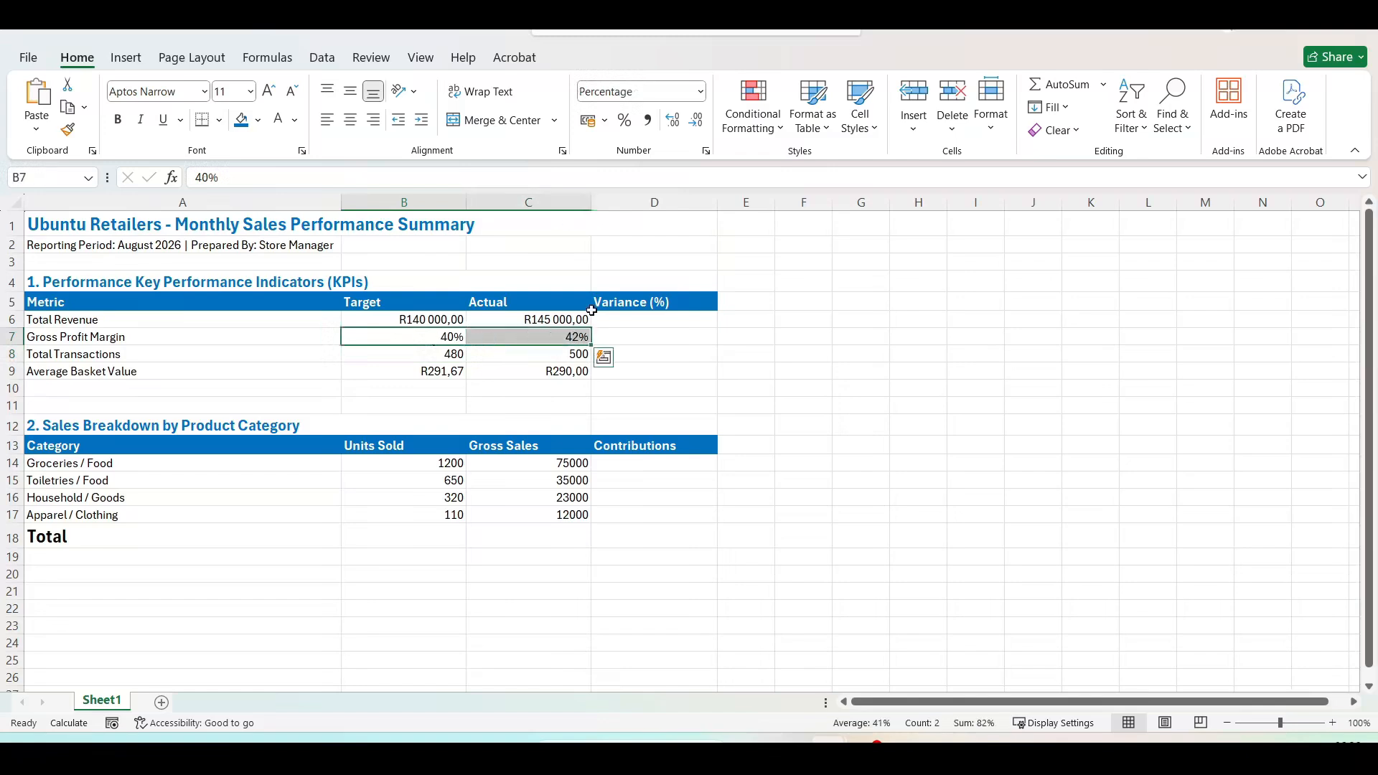
left_click(707, 151)
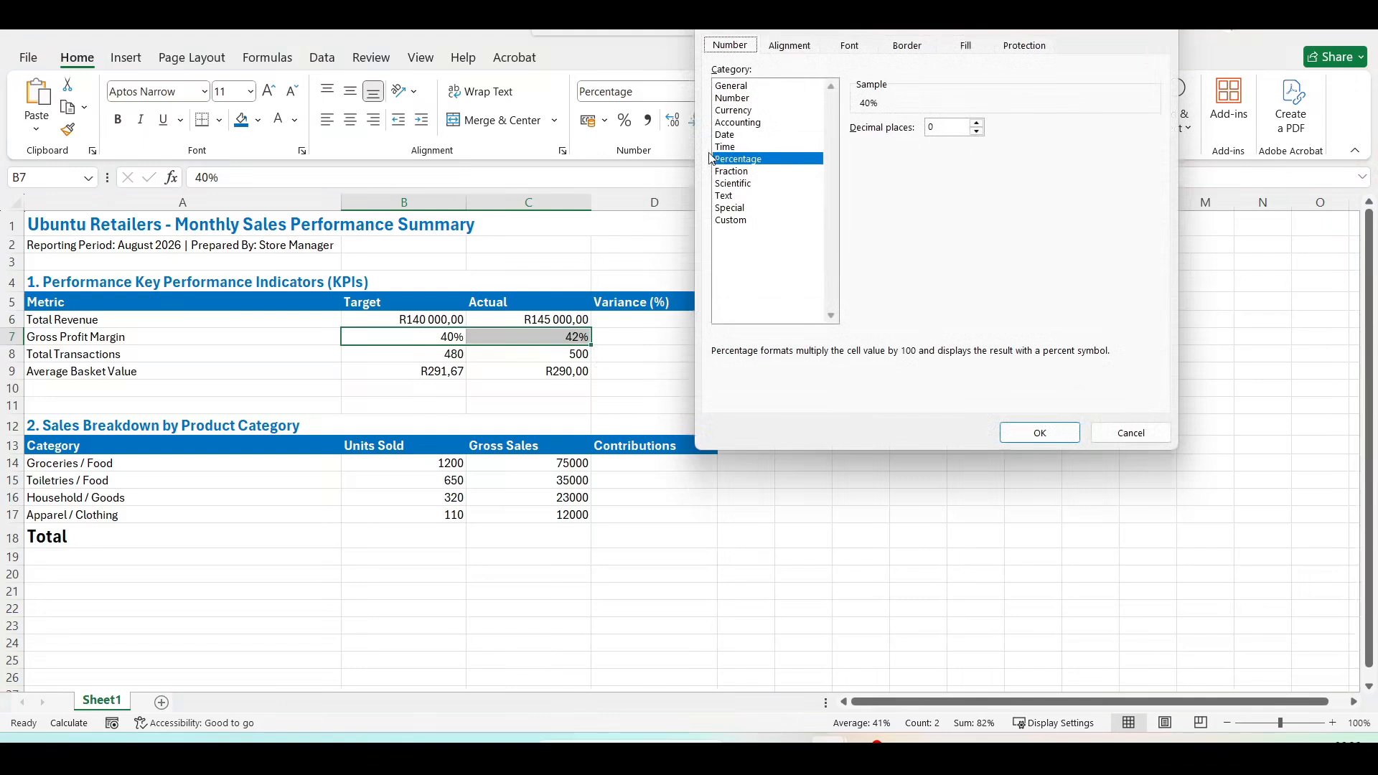
left_click(978, 124)
left_click(978, 125)
left_click(1040, 434)
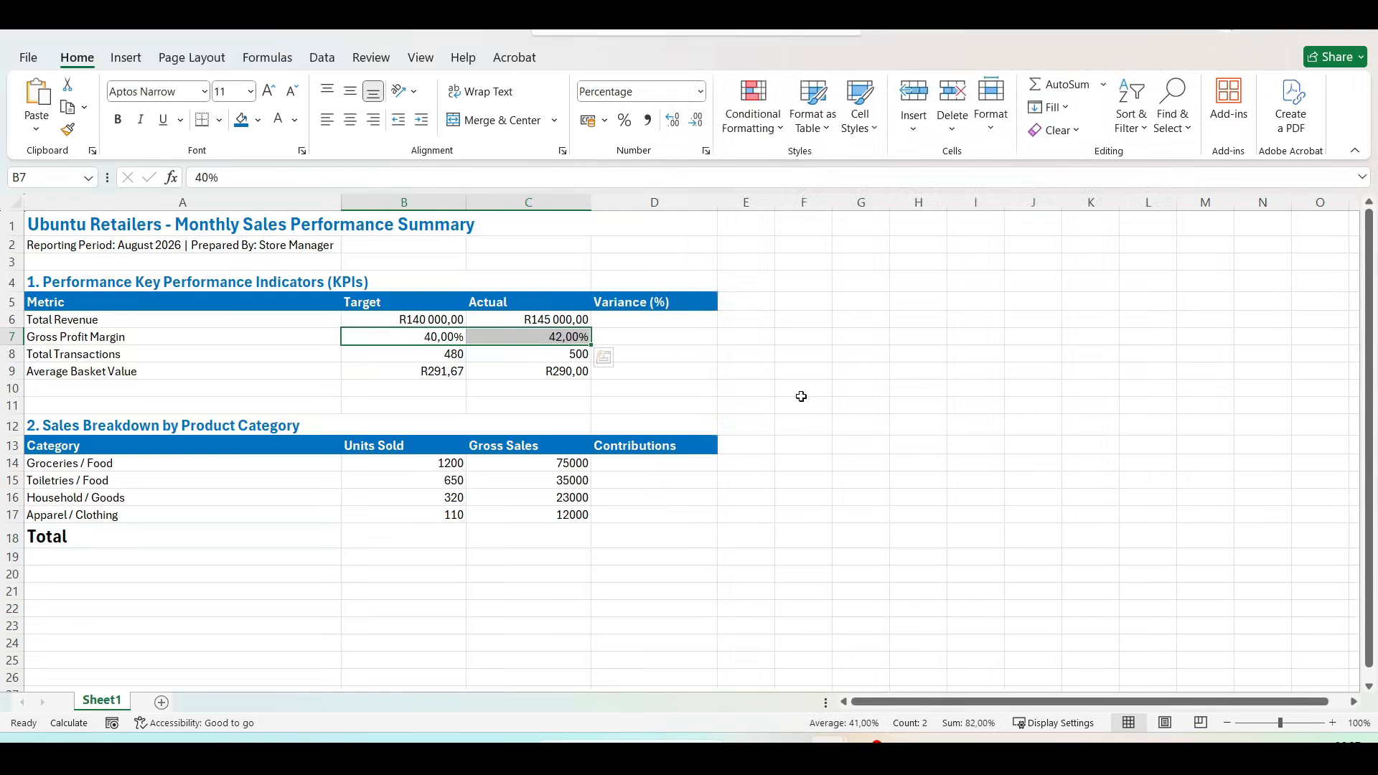
left_click(803, 395)
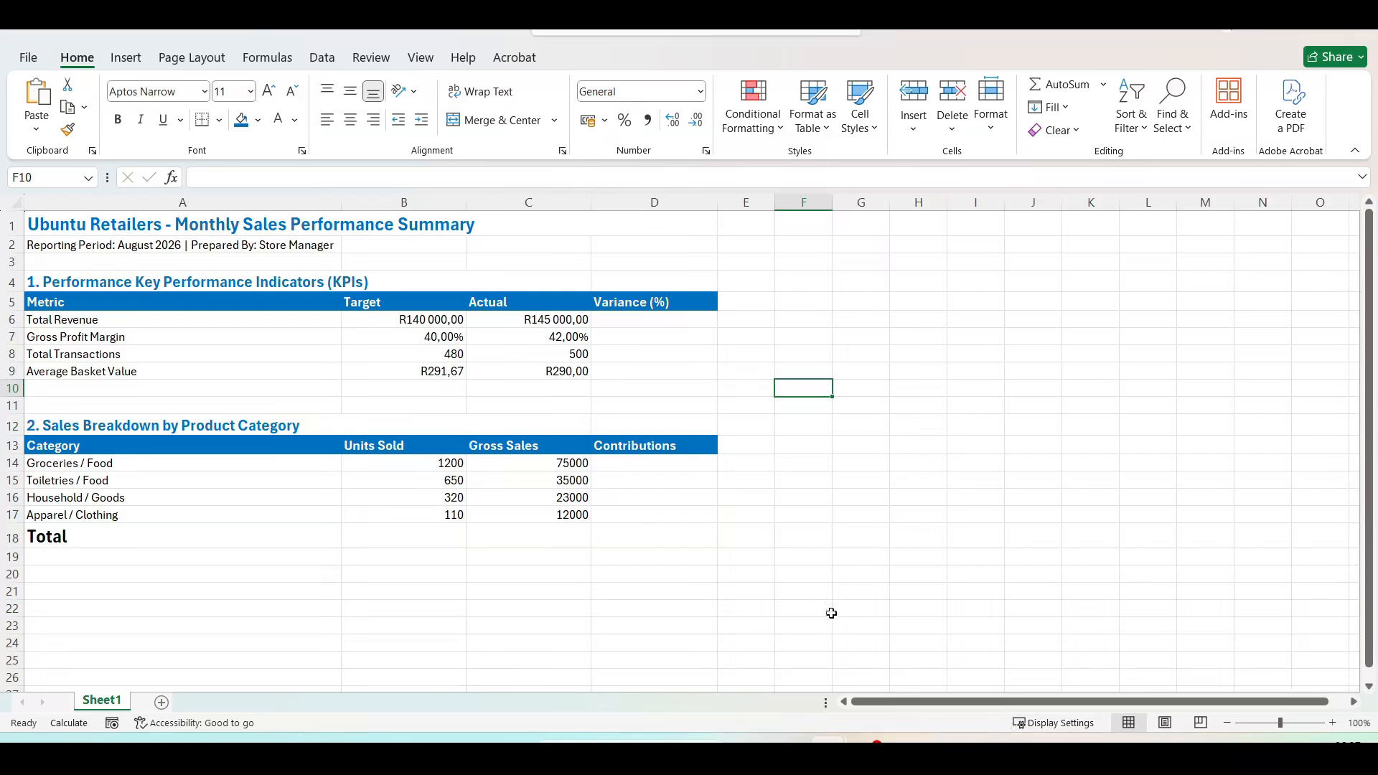
Format the Gross Sales amounts in C14 to C17 as Currency with symbol R and two decimal places
left_click(569, 464)
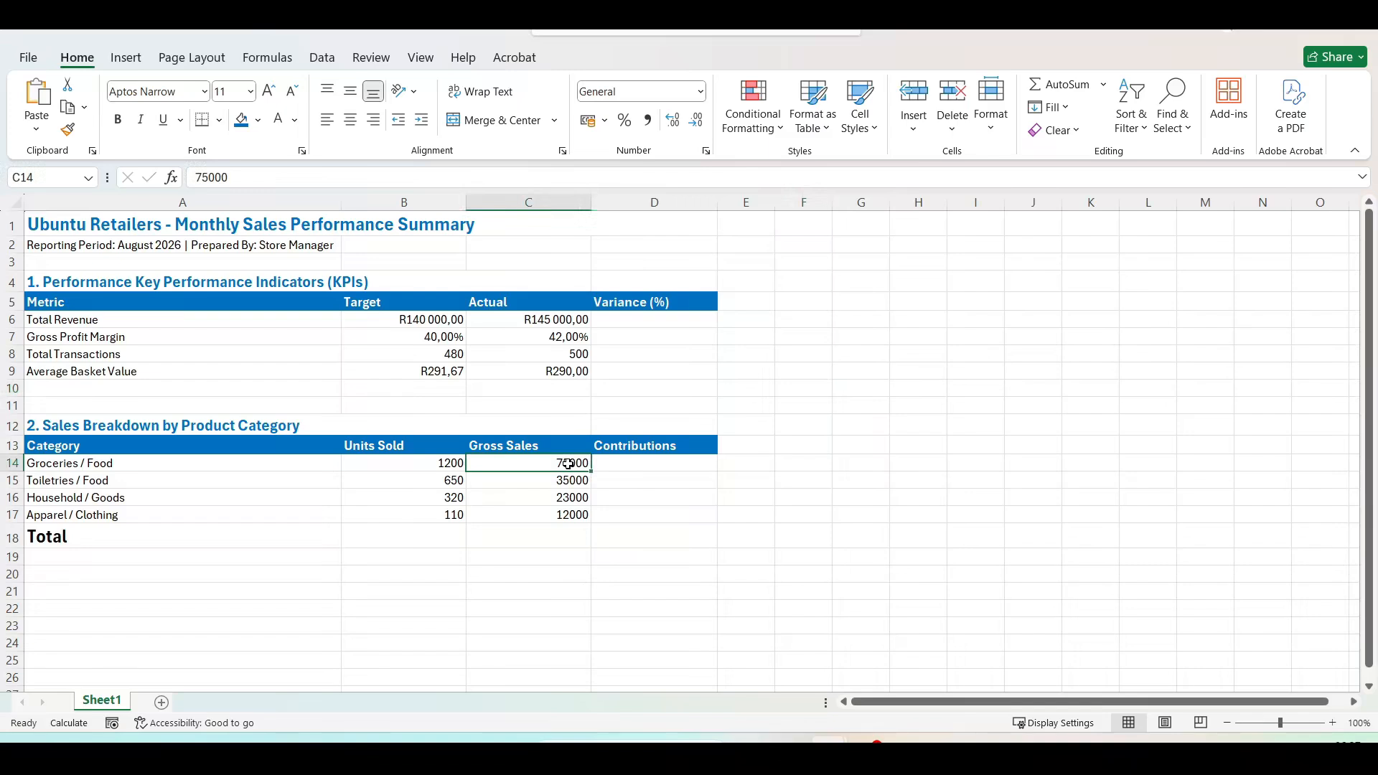
left_click_drag(568, 465, 580, 514)
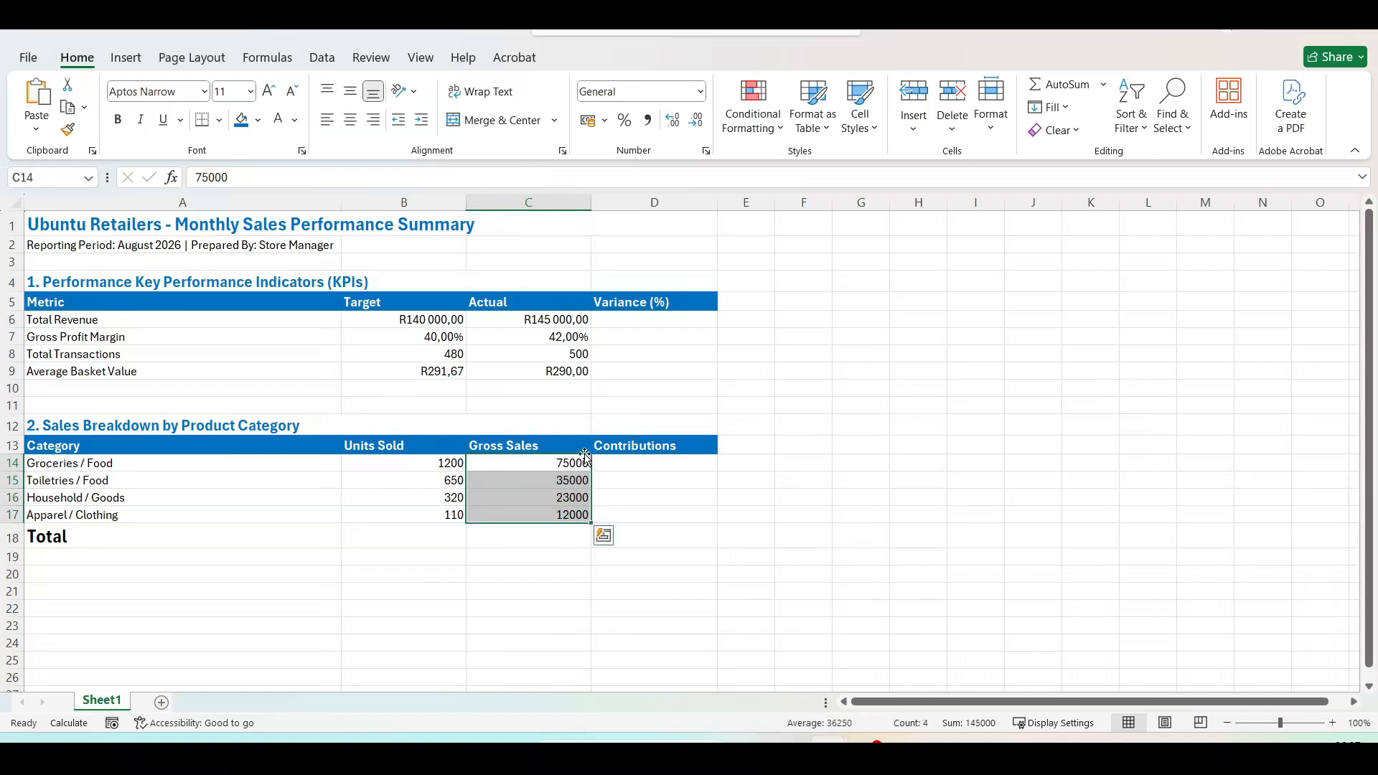
left_click(710, 156)
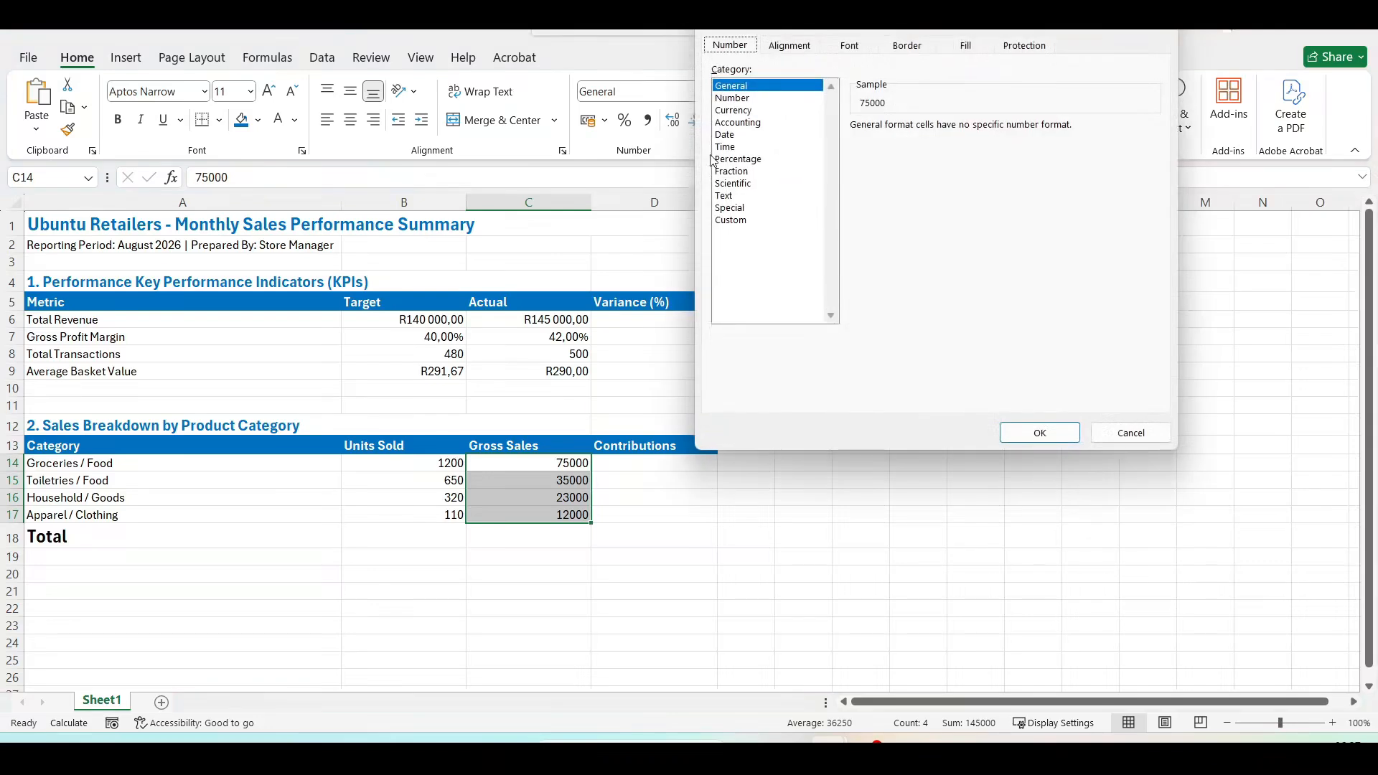
left_click(744, 112)
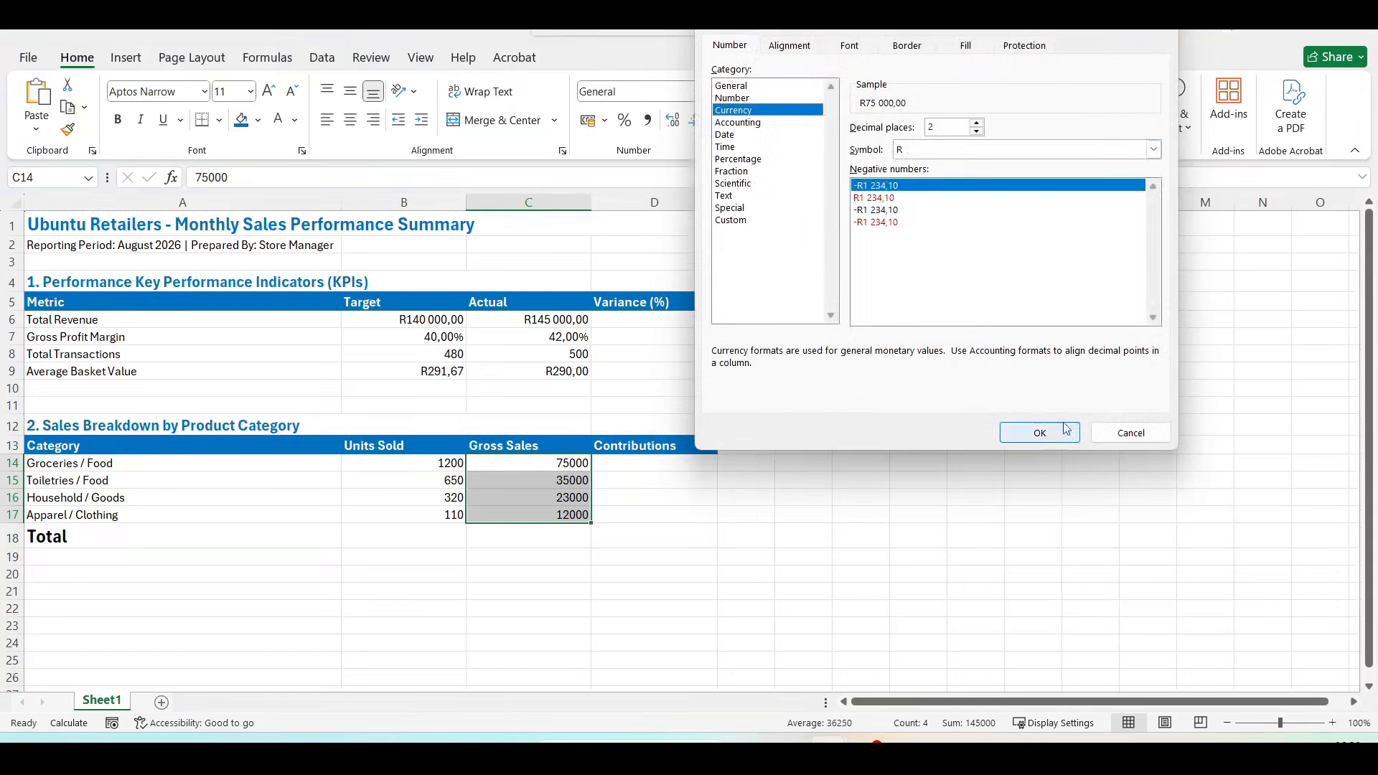
left_click(1048, 438)
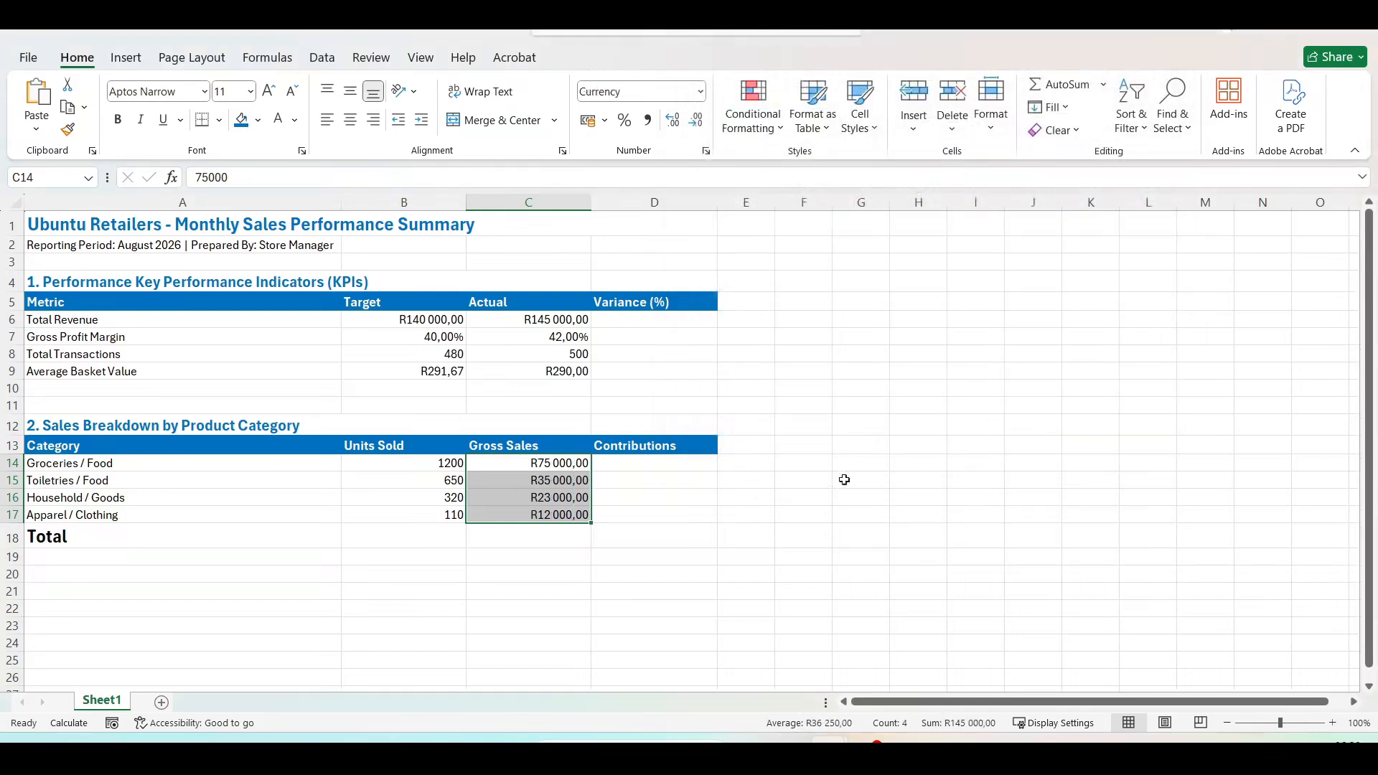
left_click(559, 577)
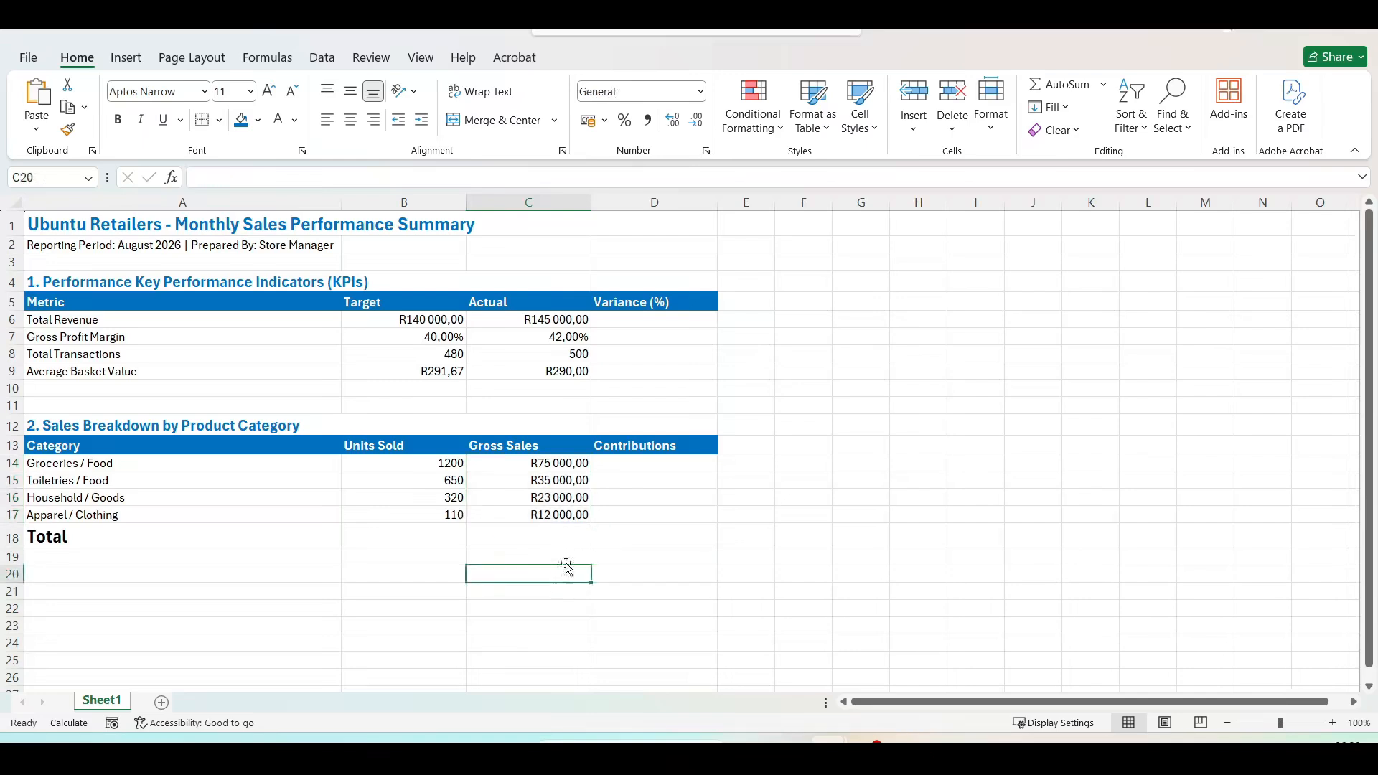
left_click(424, 459)
left_click_drag(423, 458, 431, 514)
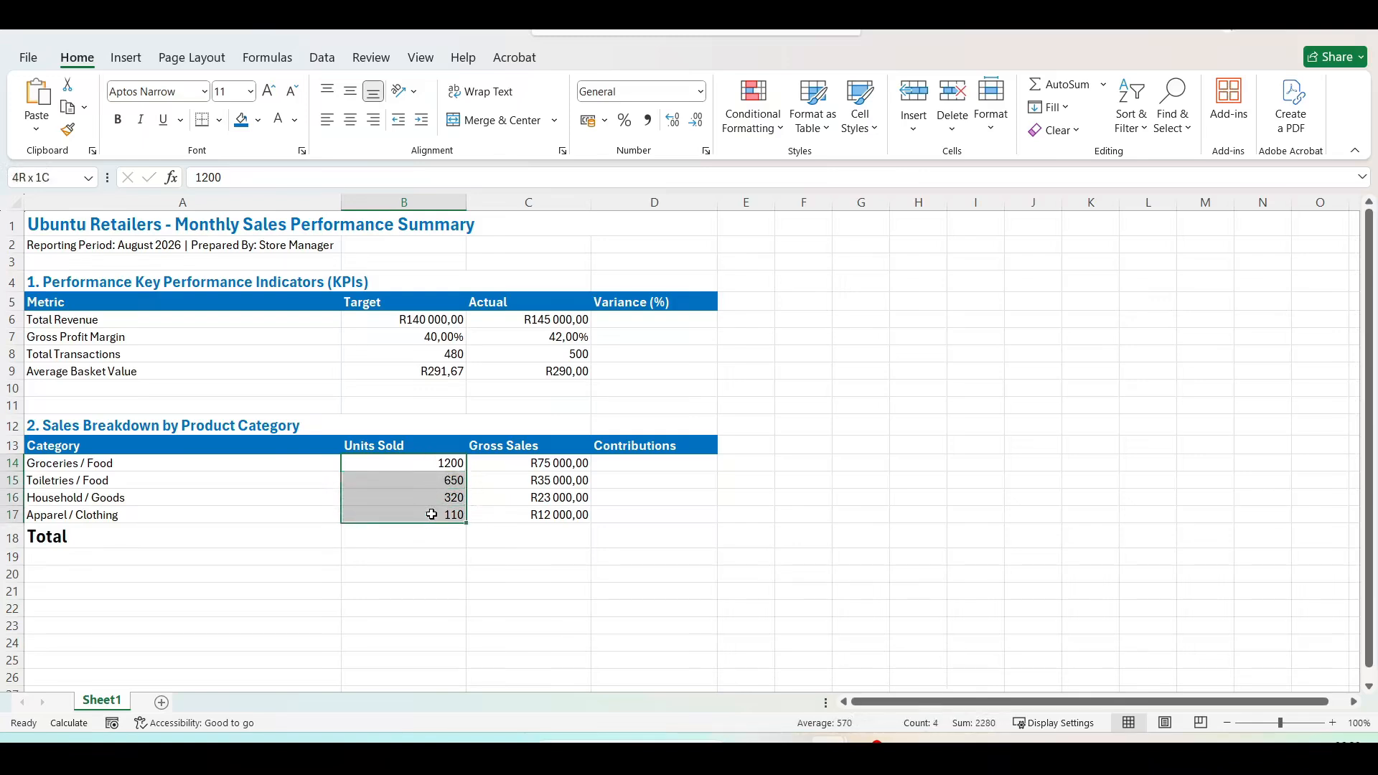
left_click_drag(431, 515, 429, 521)
left_click(713, 514)
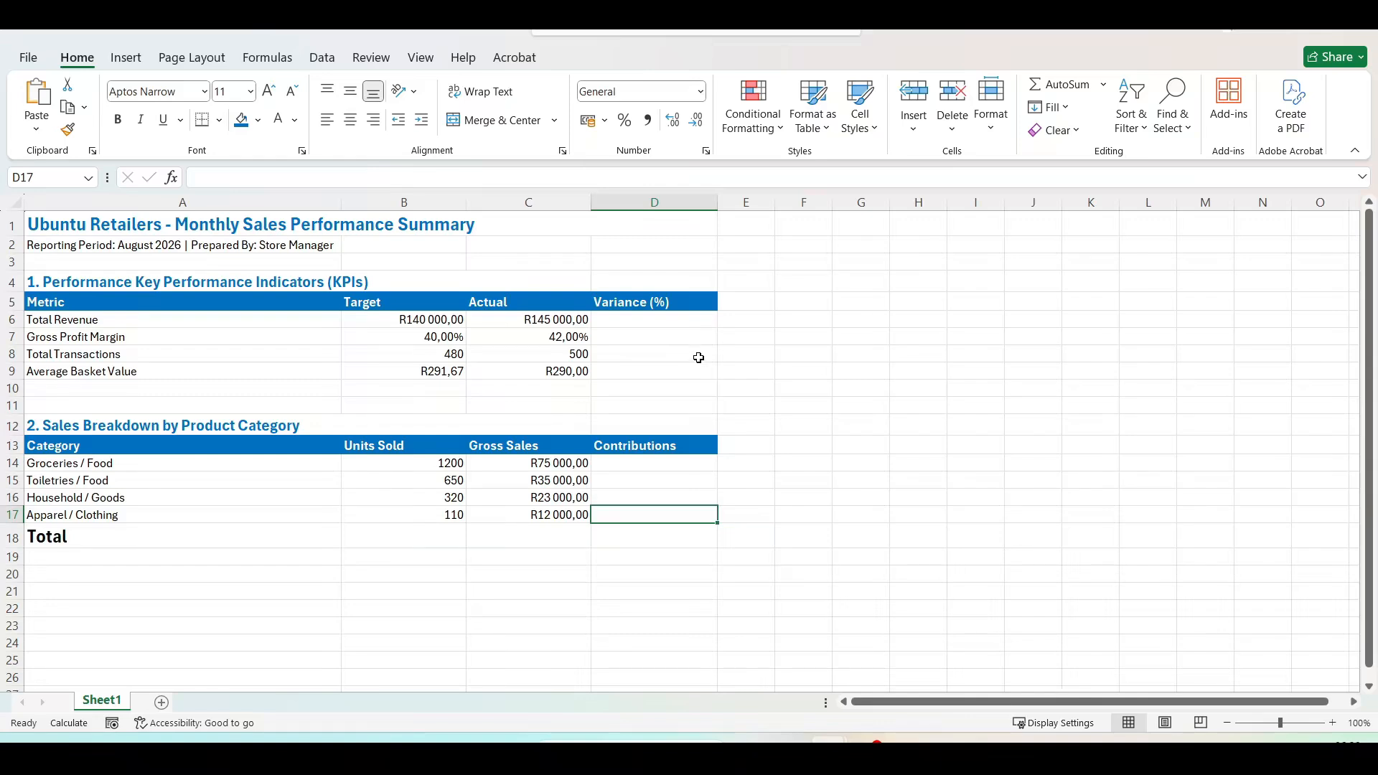
Enter the formula =((C6-B6)/B6) in D6 to calculate the Total Revenue variance
left_click(665, 324)
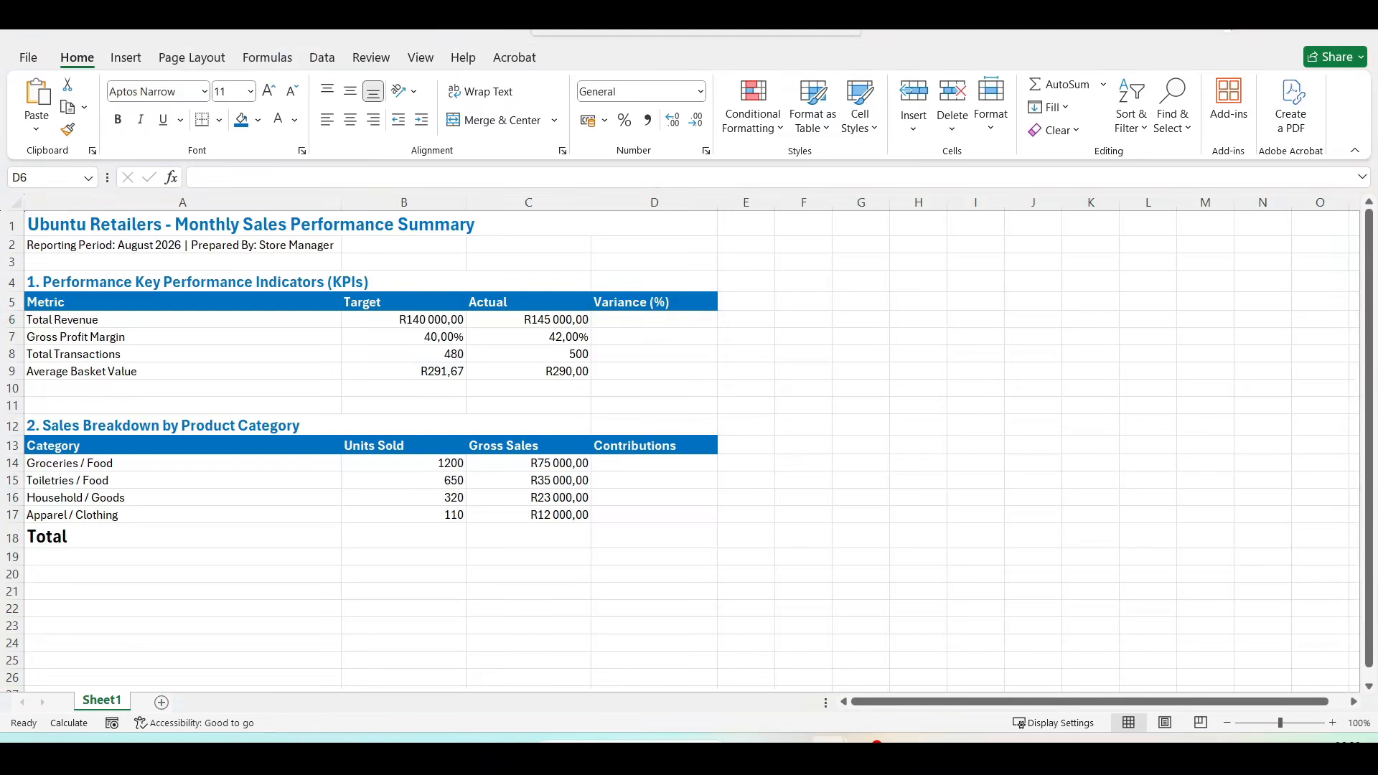
left_click(662, 325)
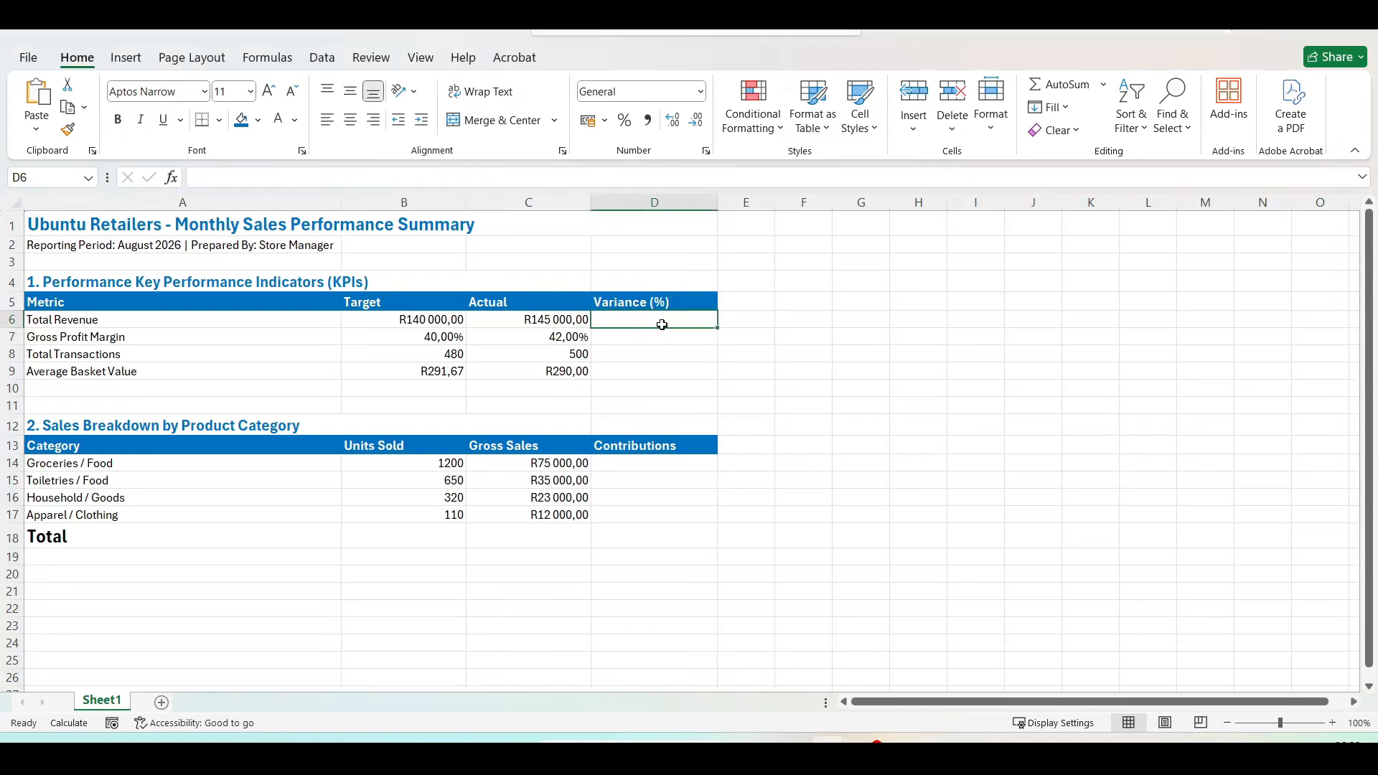
double_click(662, 324)
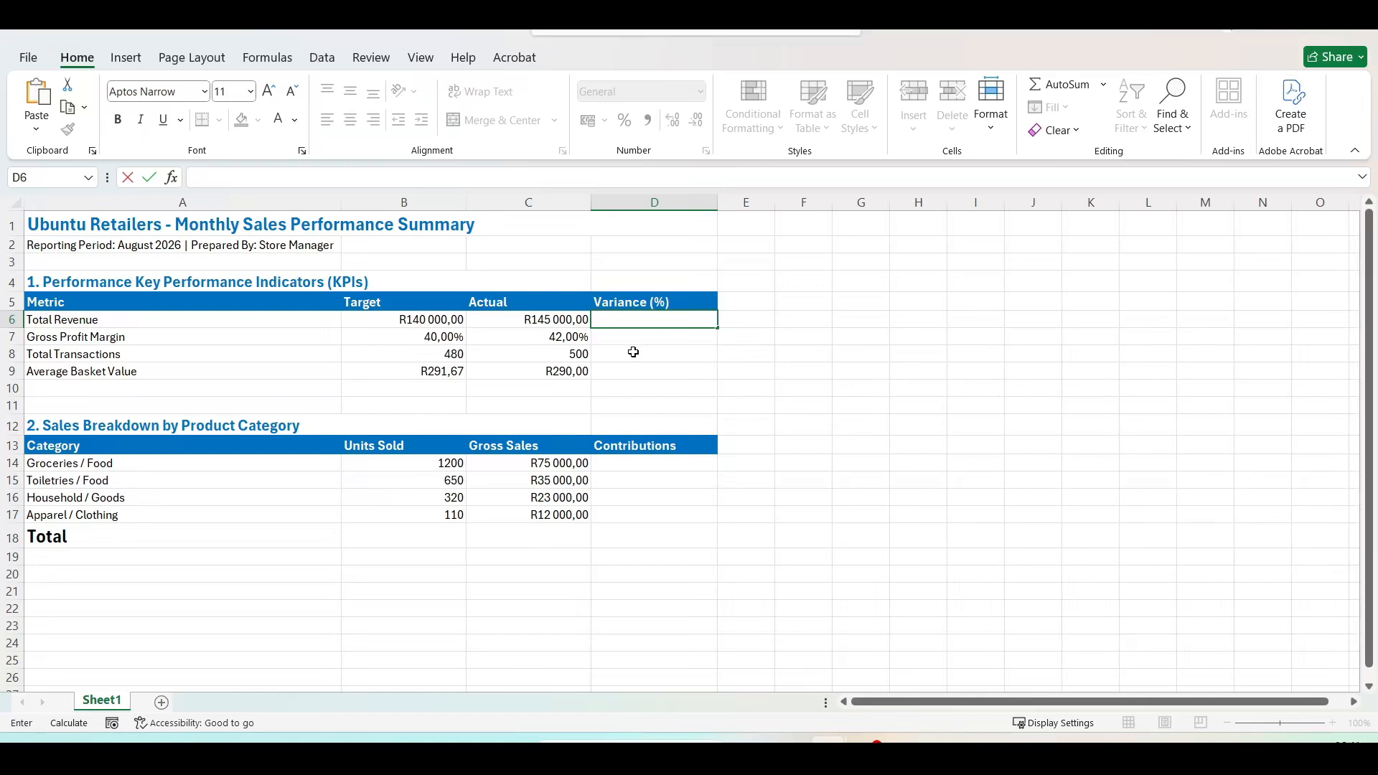
left_click(653, 321)
type("=")
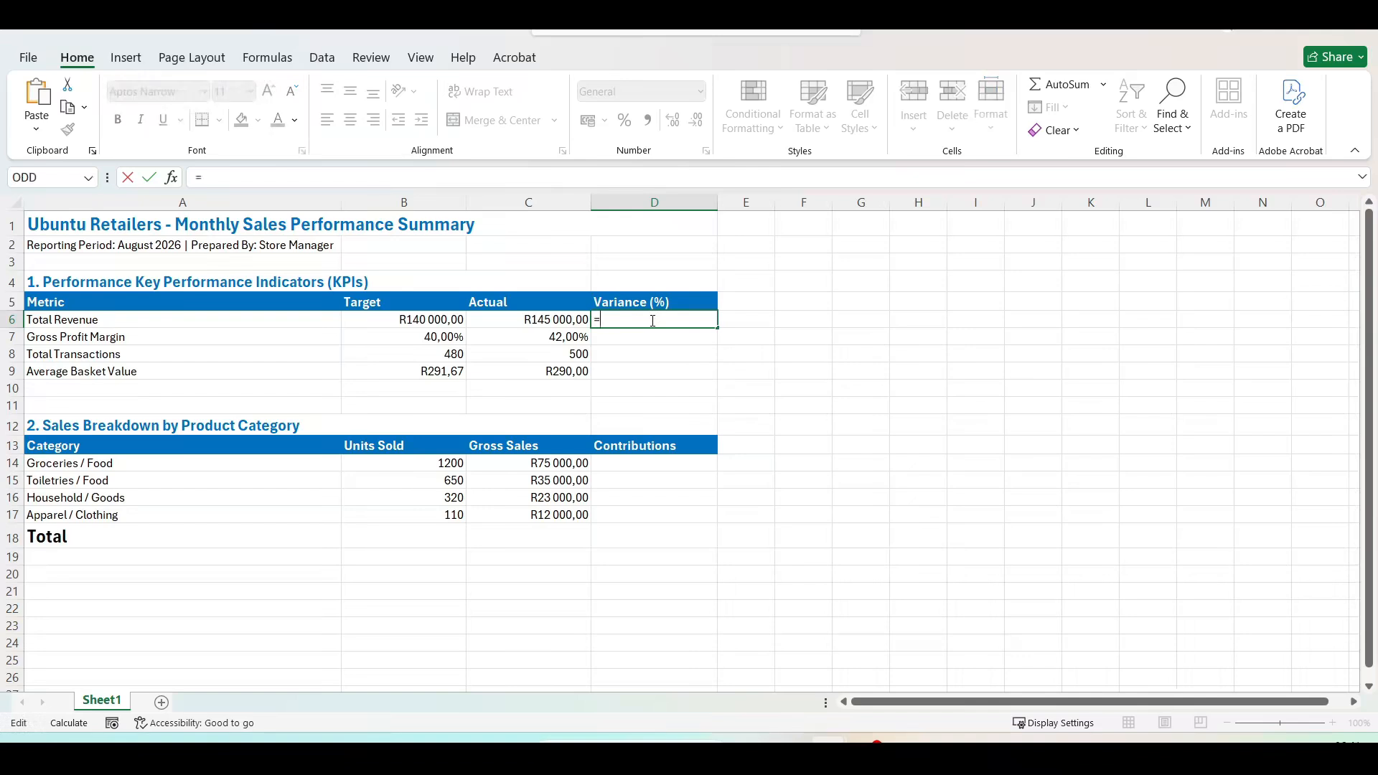
type("(")
type("C6-")
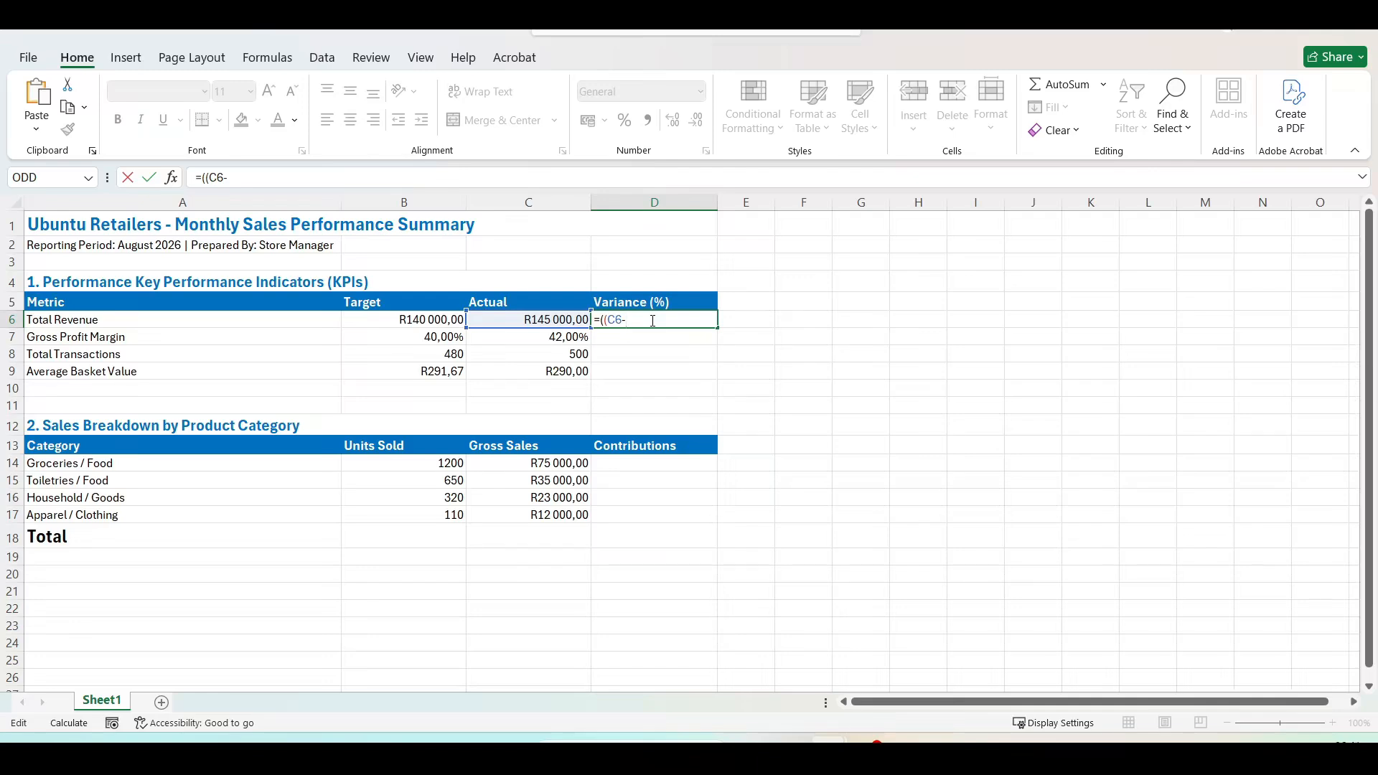
type("B")
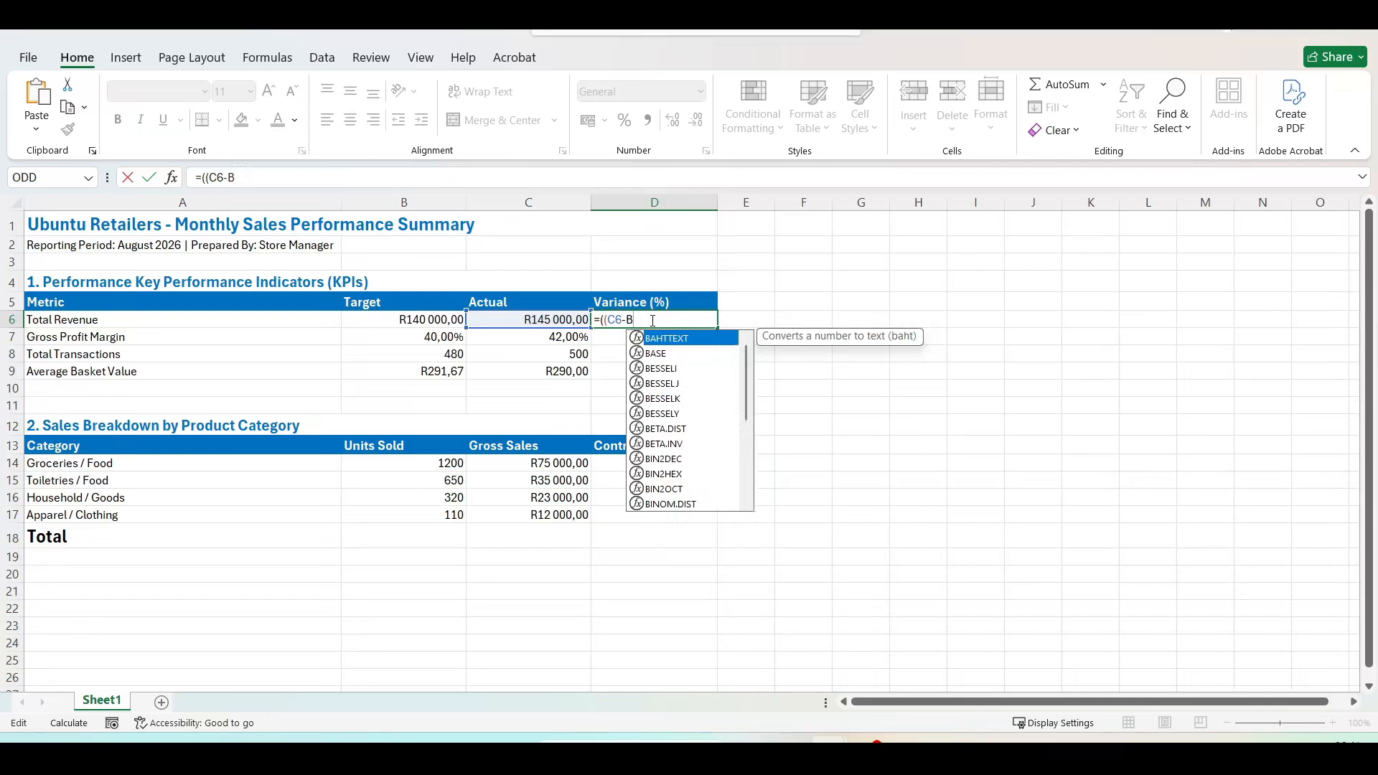
type("6)/")
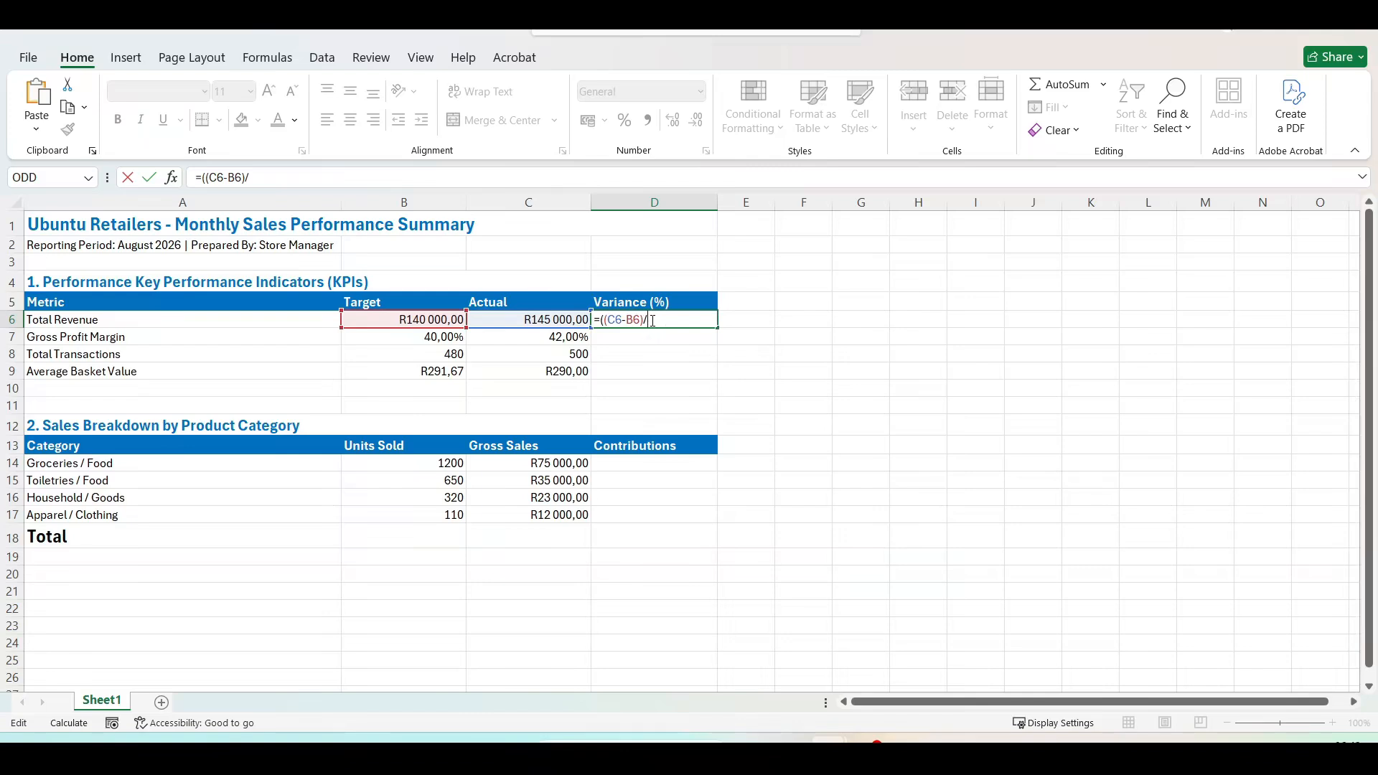
type("B")
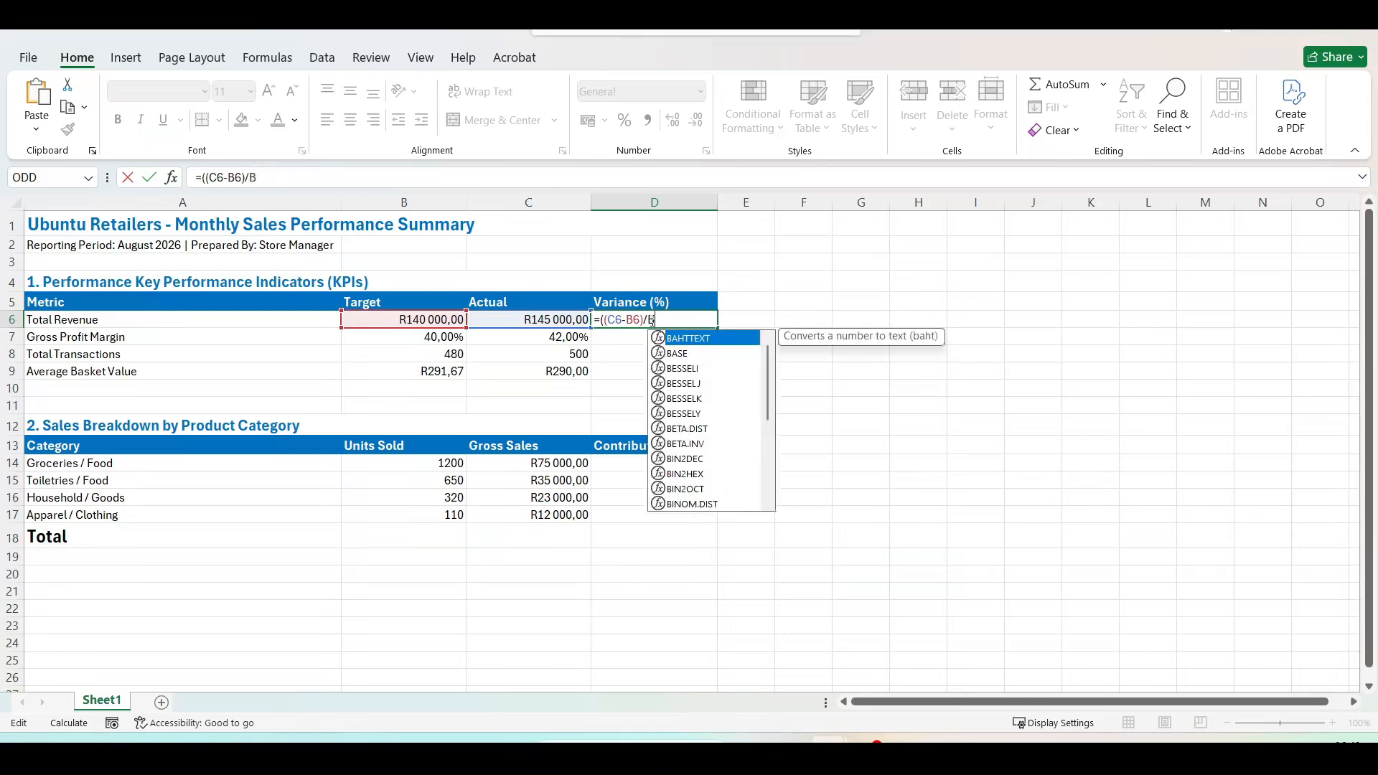
type("6")
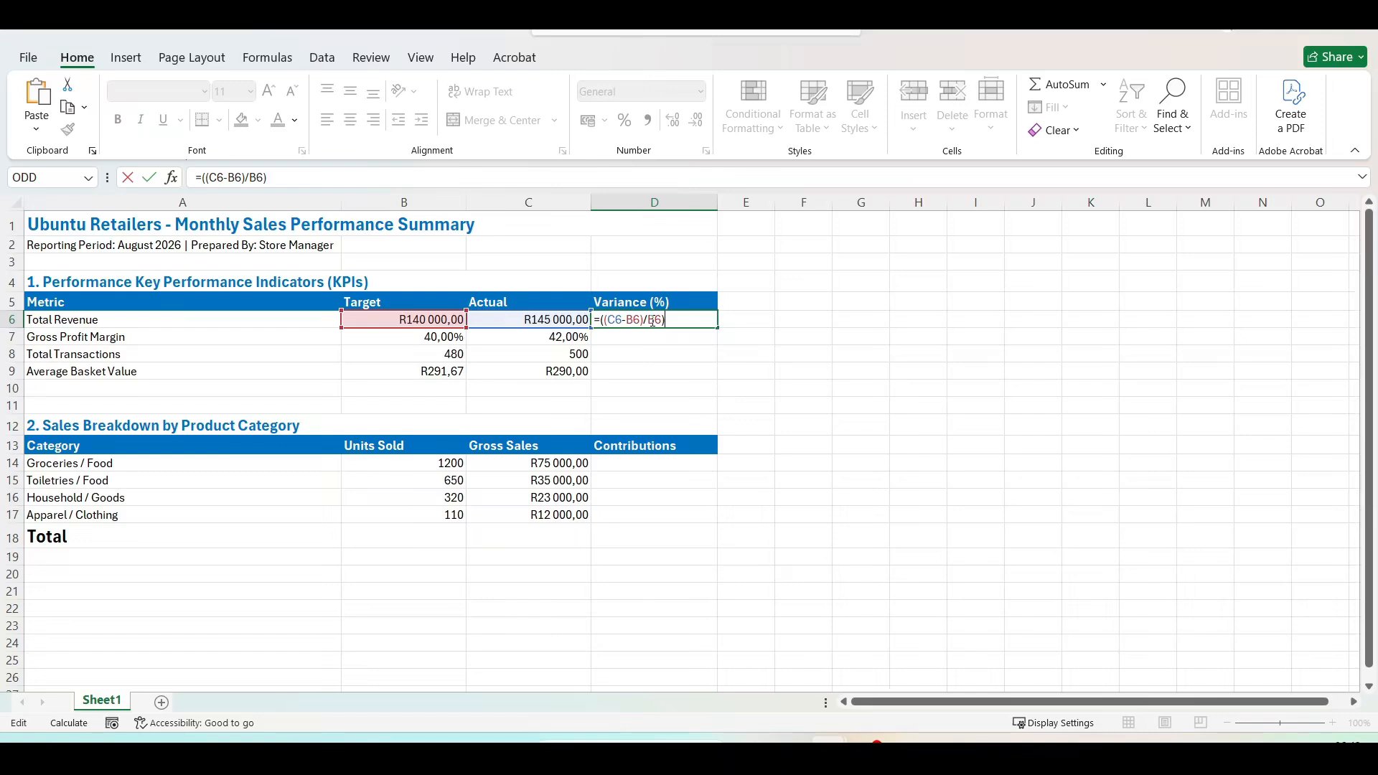
key("Return")
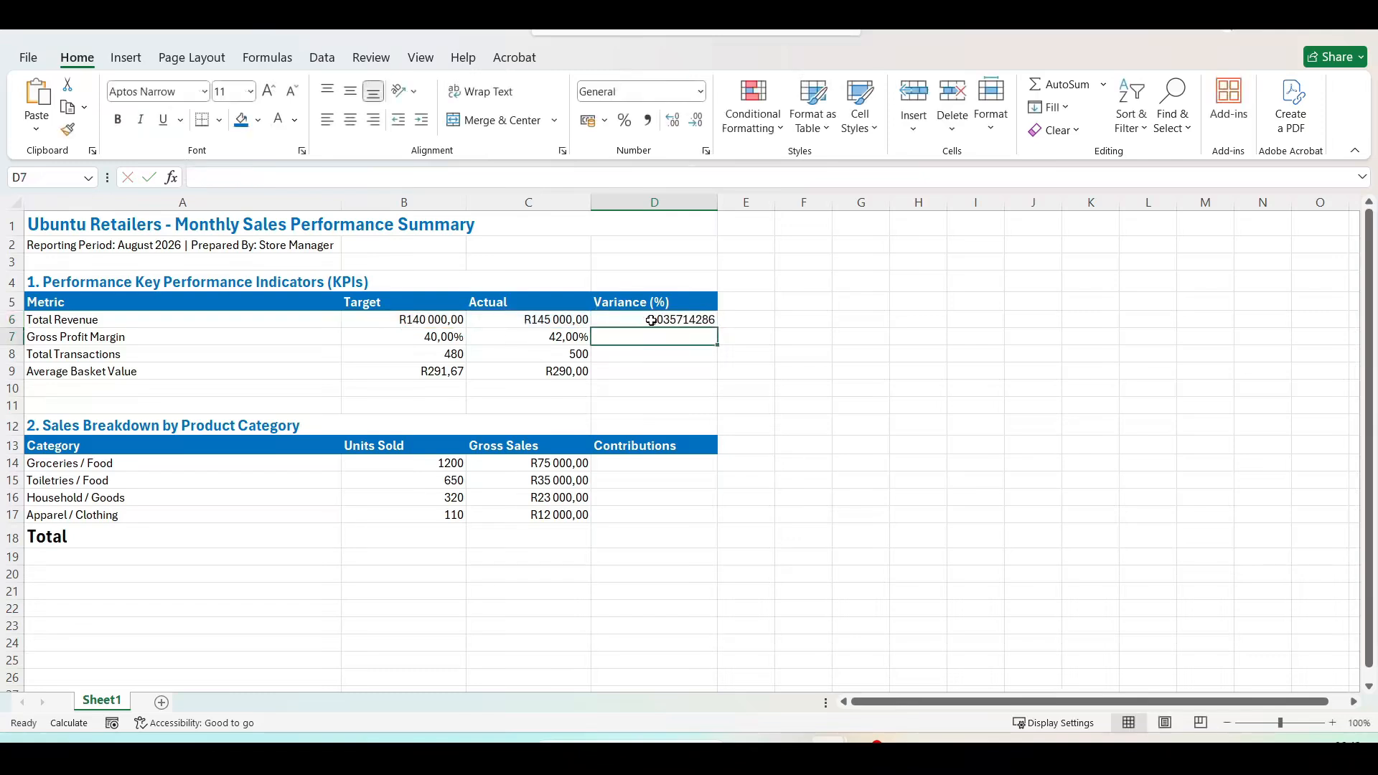
Format the Total Revenue variance in D6 as Percentage with two decimal places
left_click(652, 321)
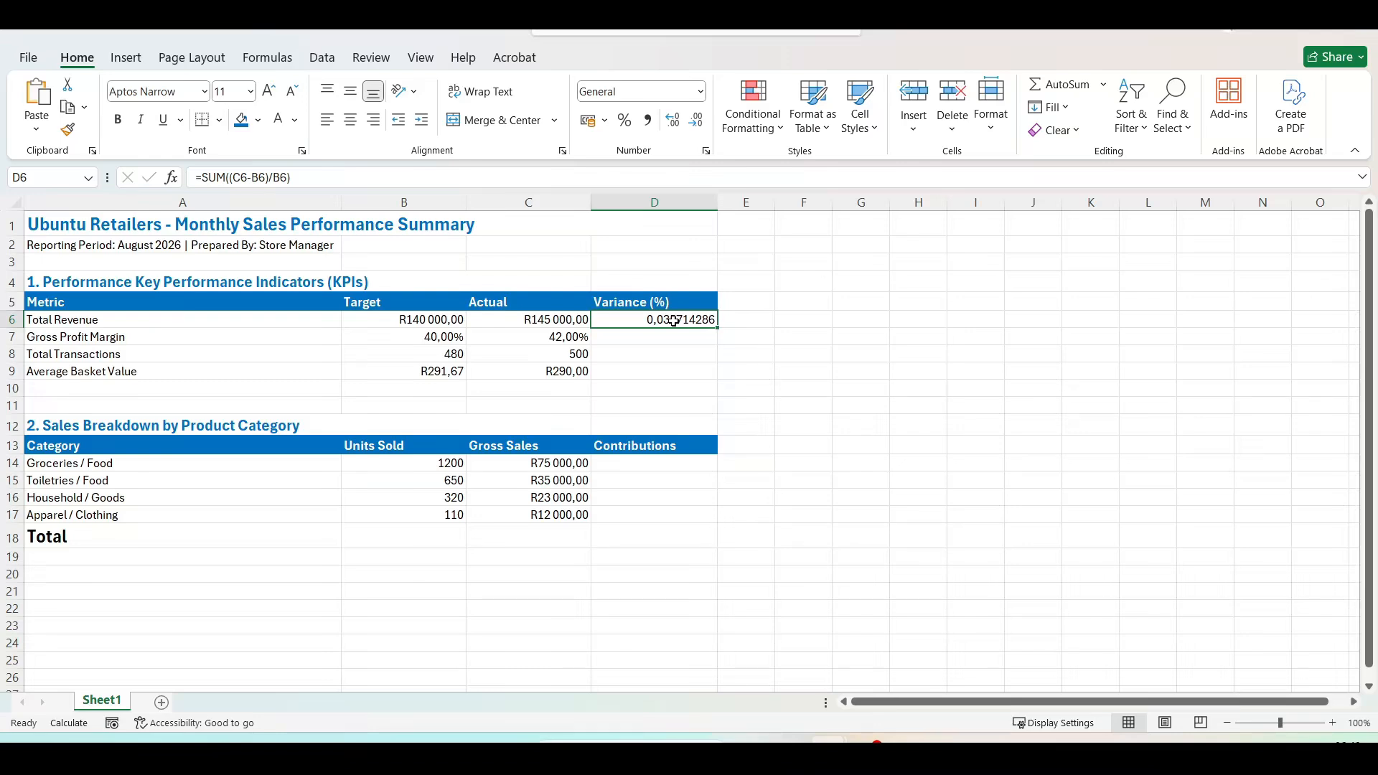
left_click(706, 152)
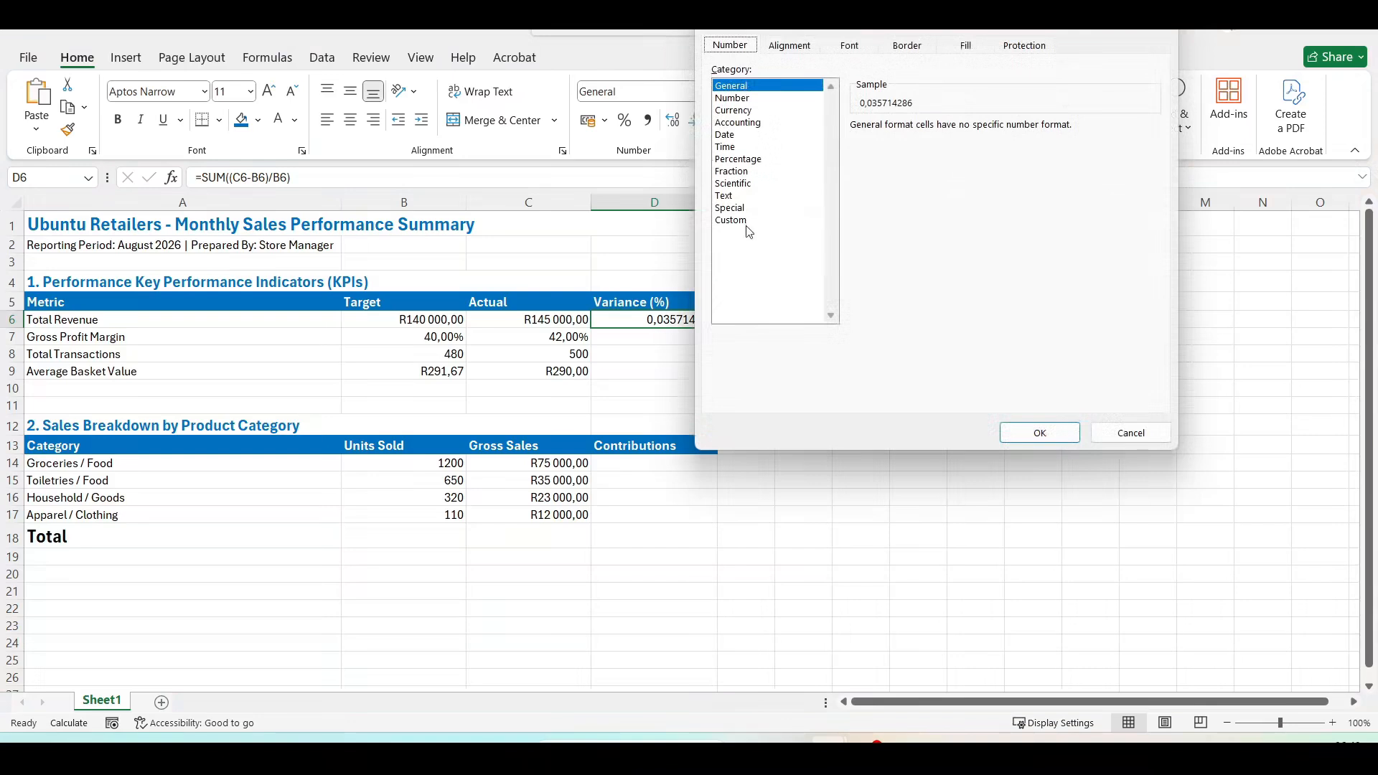
left_click(746, 163)
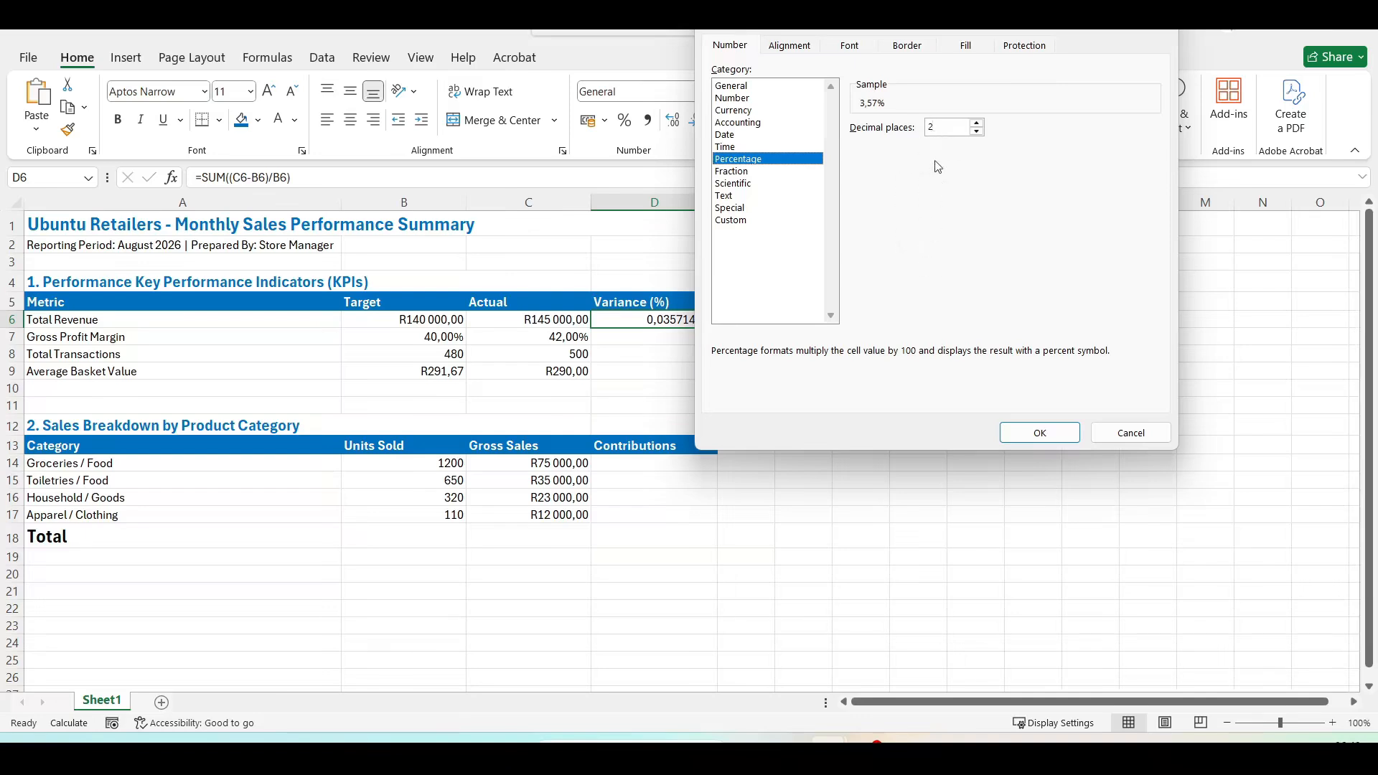
left_click(1040, 433)
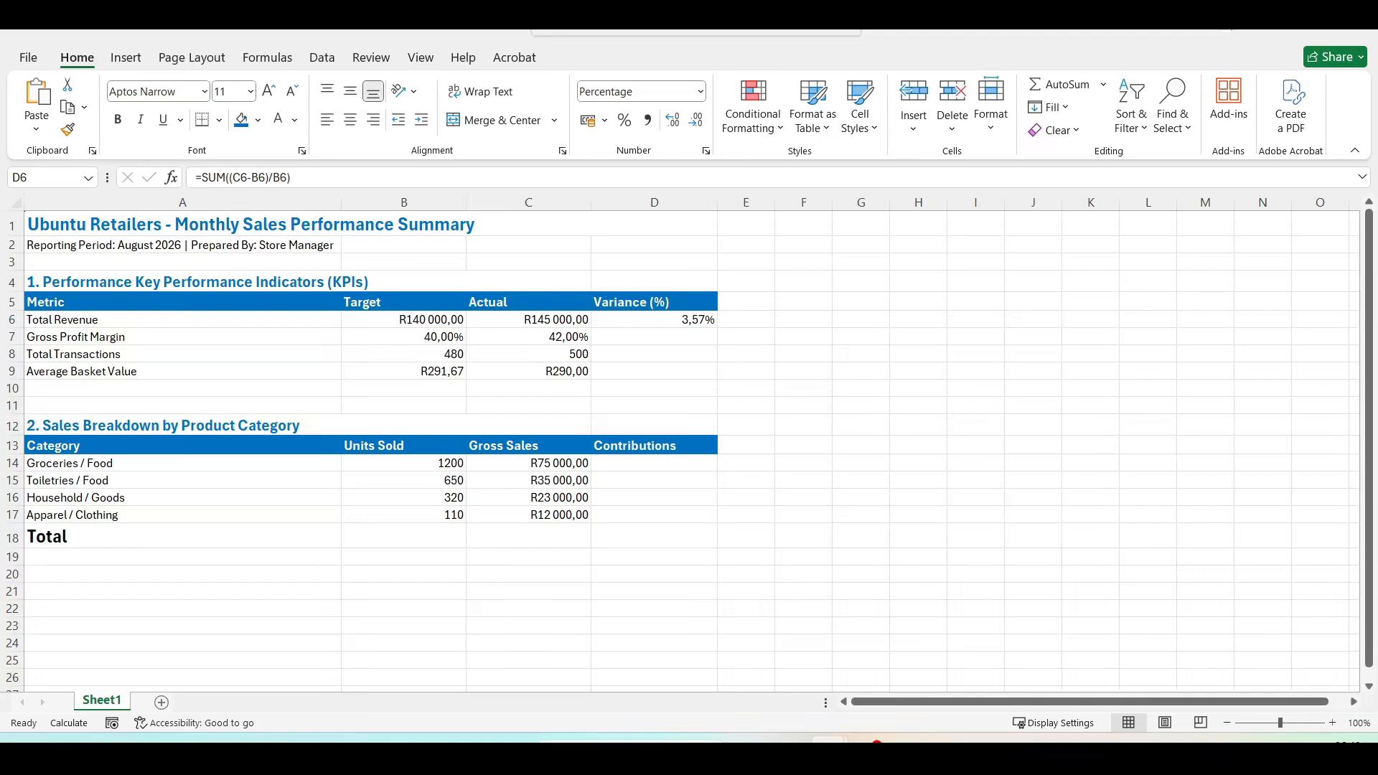
Copy the variance formula in D6 down to D9 for the remaining KPI metrics
left_click(702, 318)
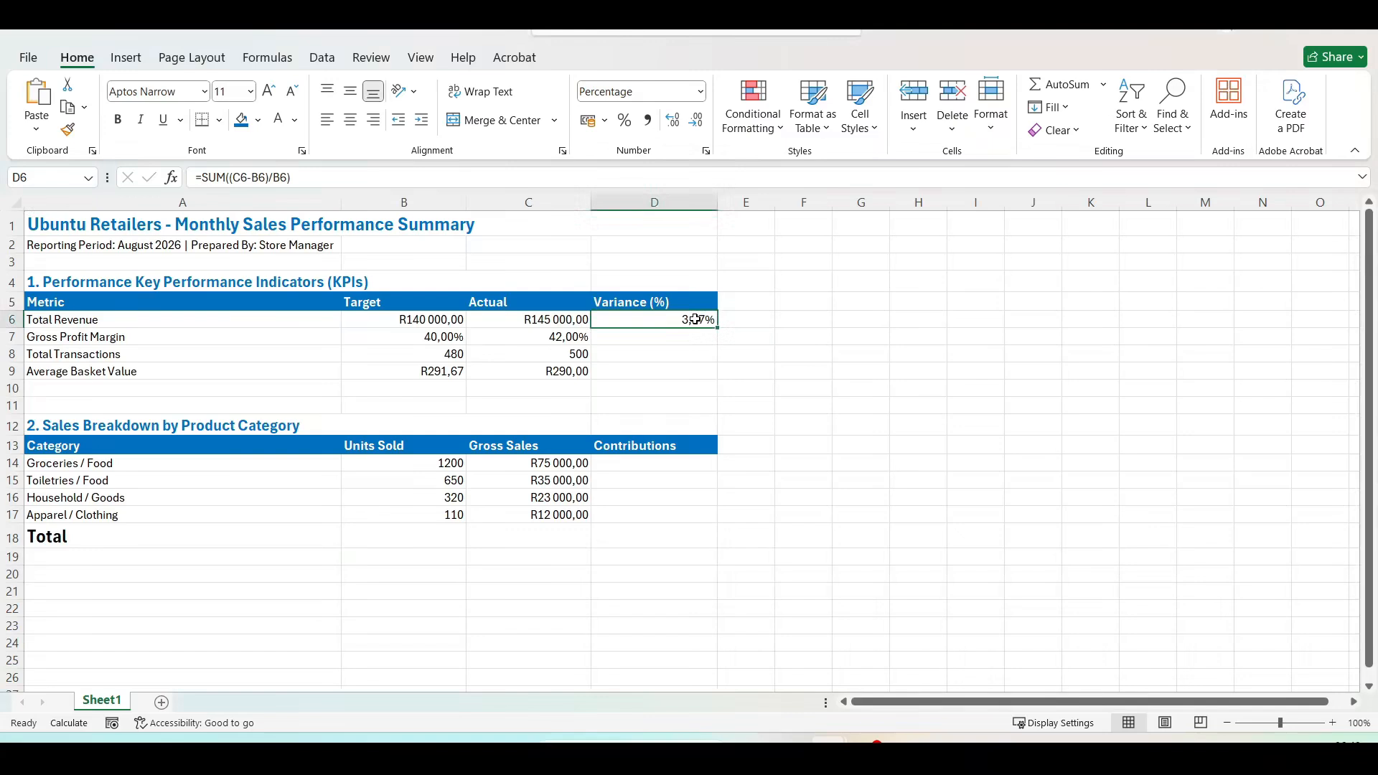
key("ctrl+c")
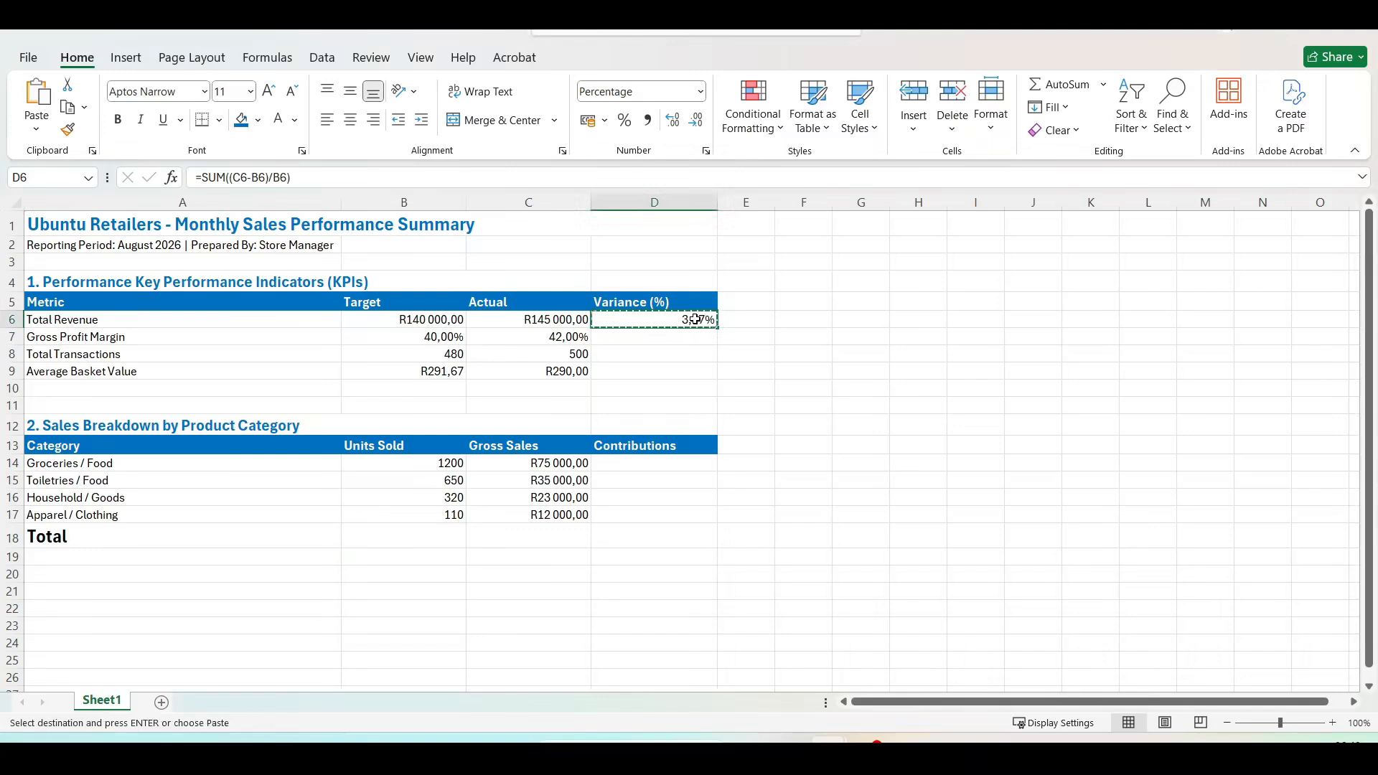
key("shift+Down")
key("shift+Down")
key("shift+Down")
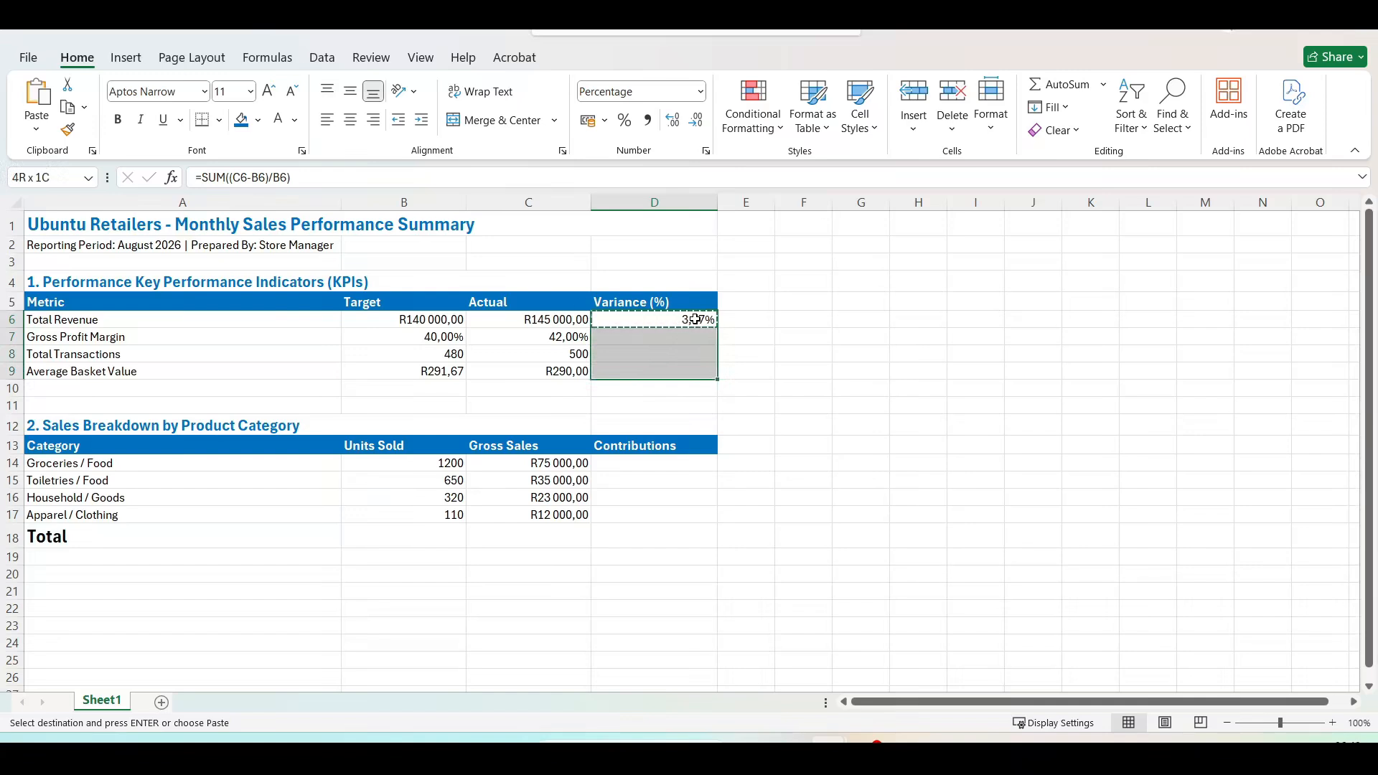
key("ctrl+v")
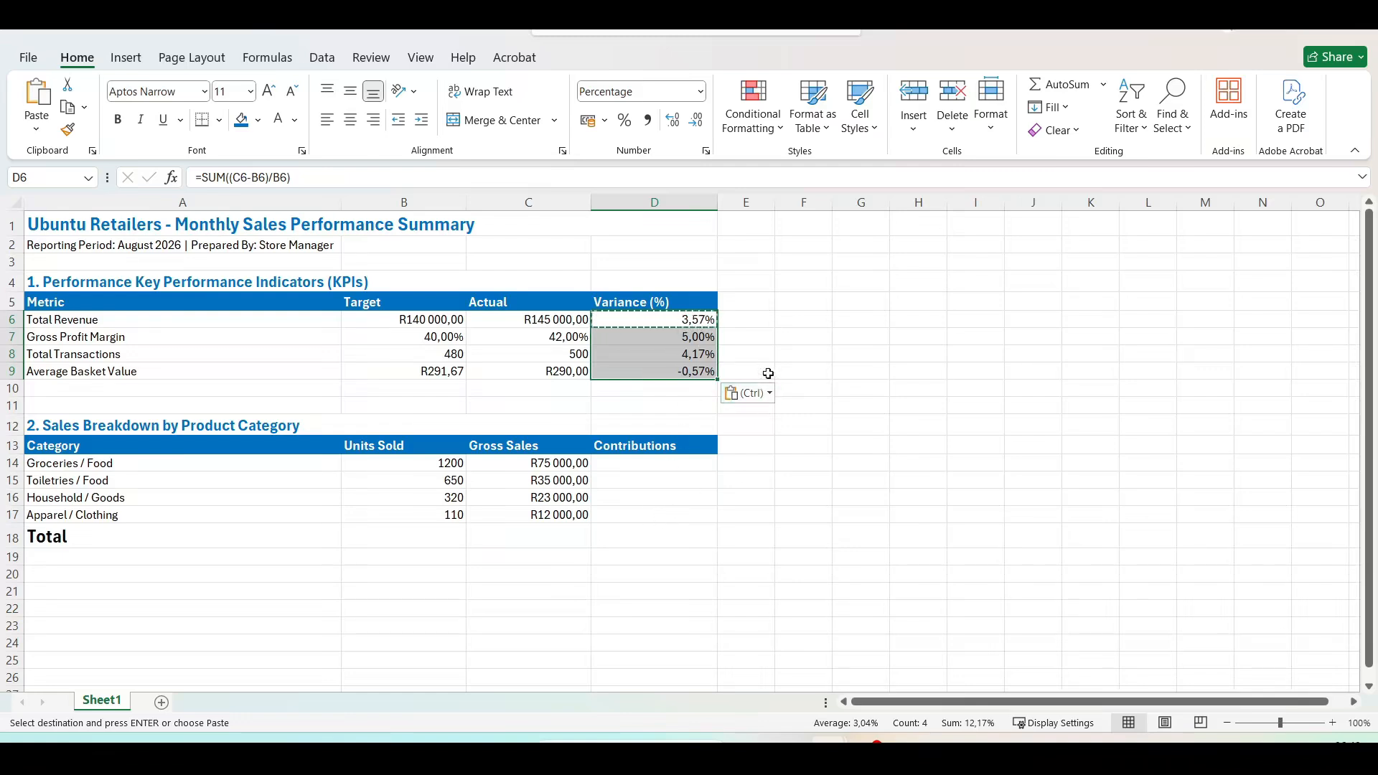
left_click(659, 395)
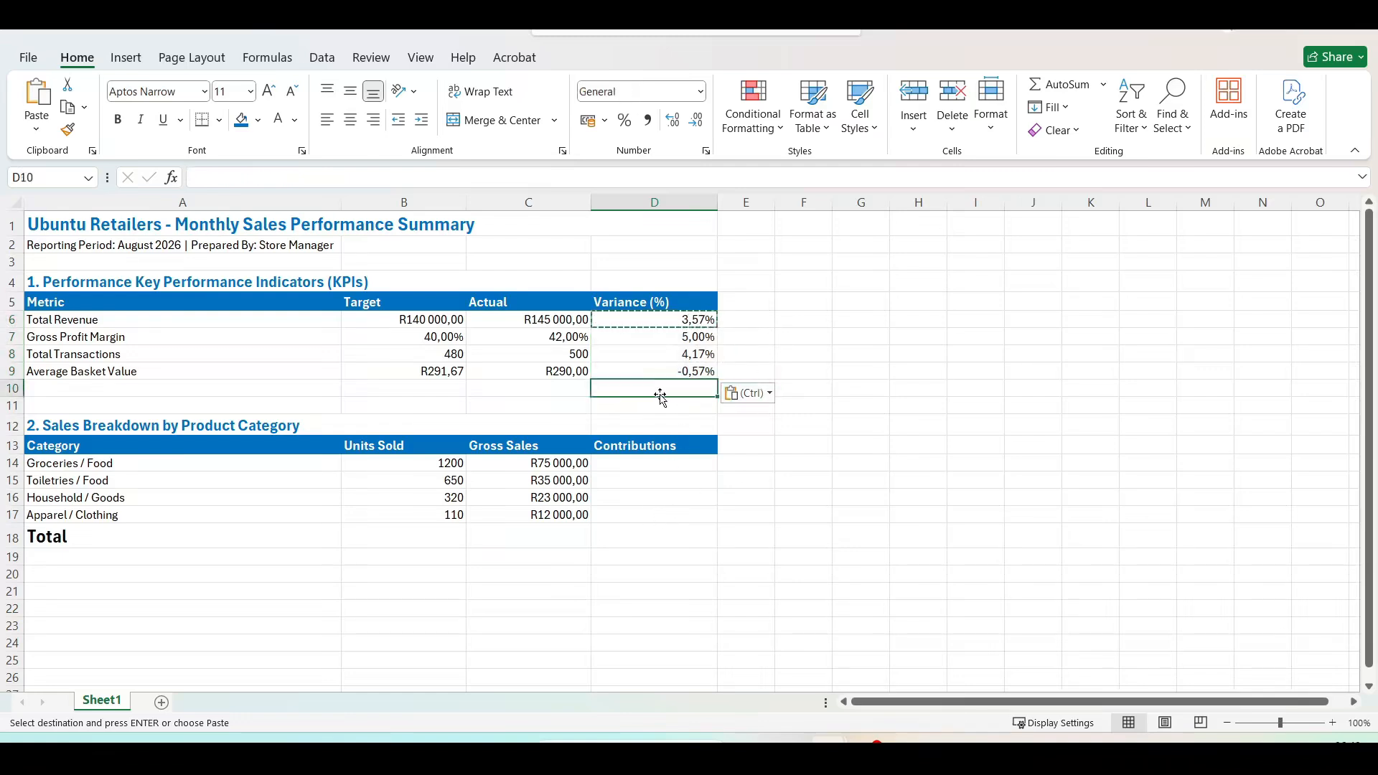
key("Escape")
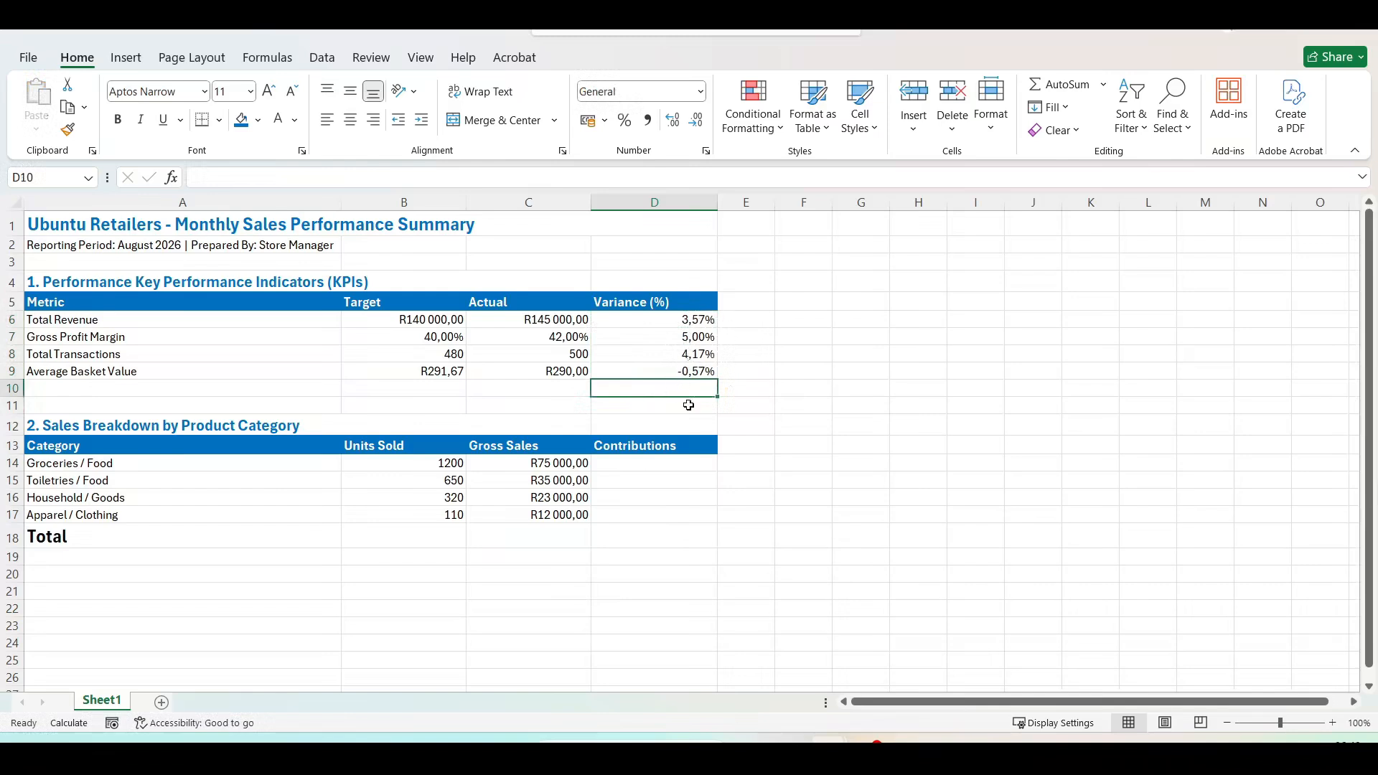
left_click(680, 320)
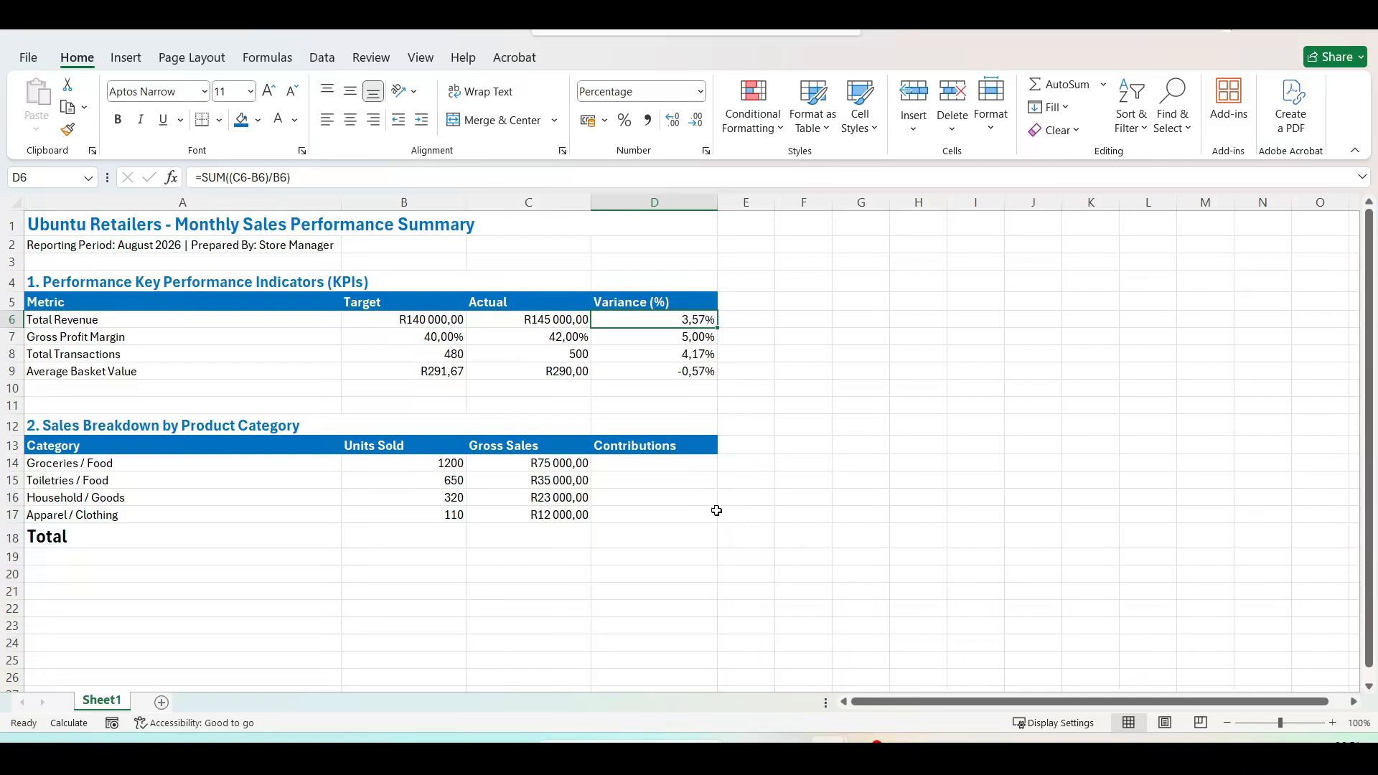
Change the Contributions header in D13 to "Contributions (%)"
left_click(655, 464)
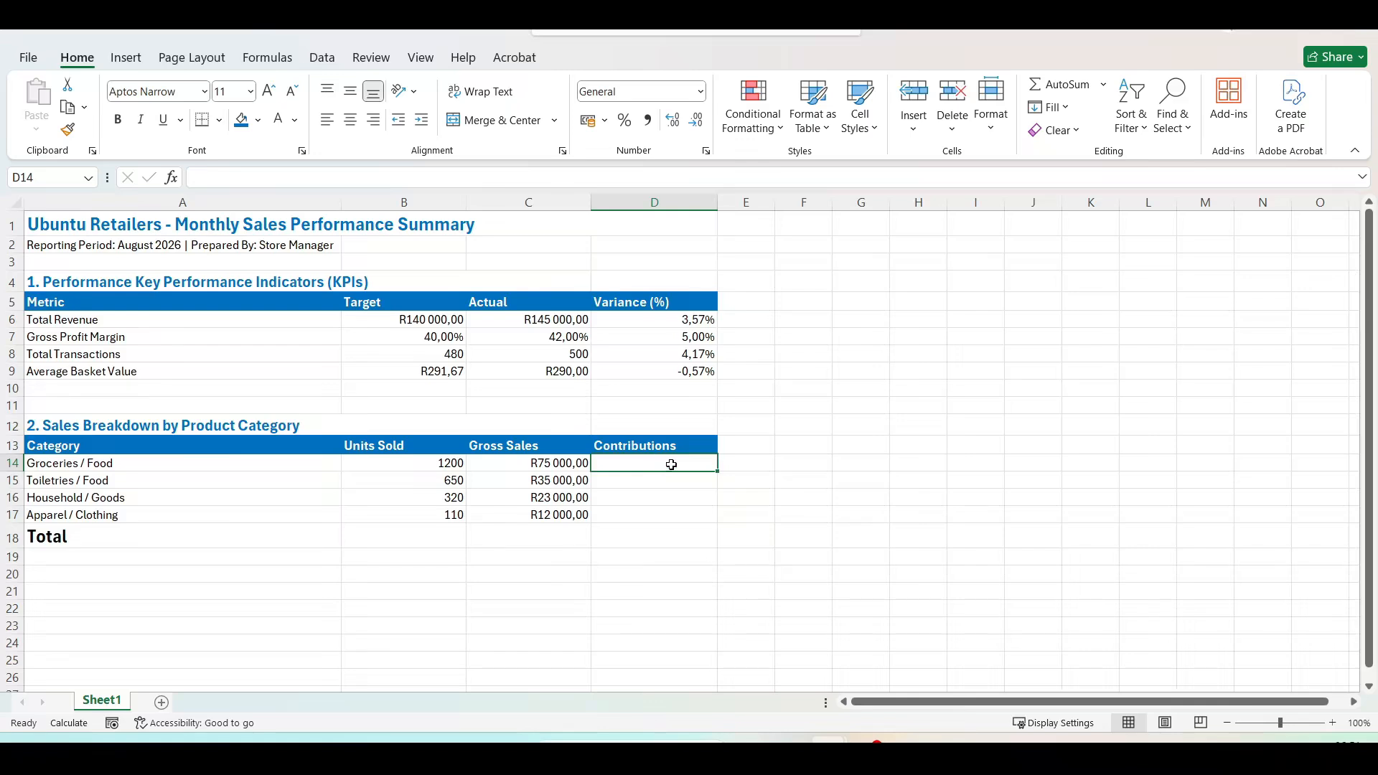
double_click(691, 444)
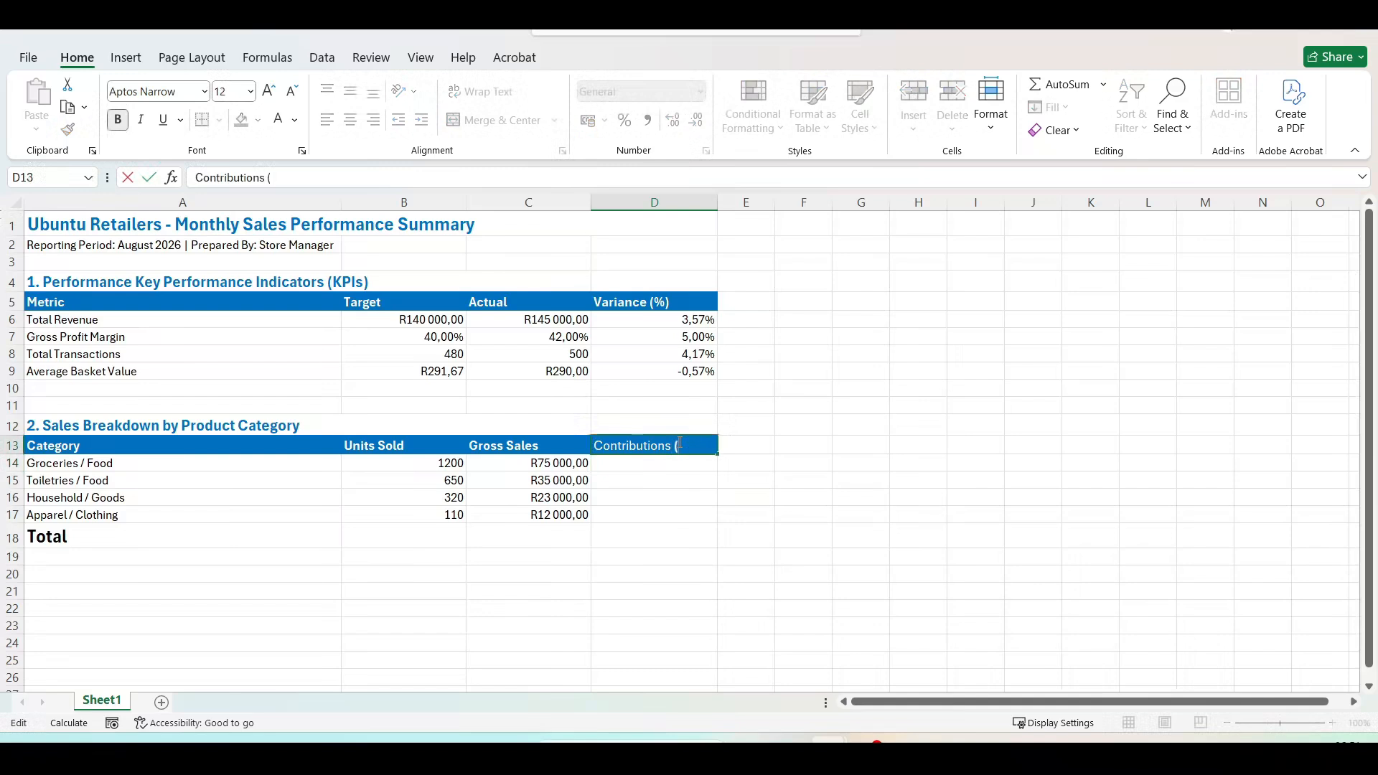
type("(%")
left_click(692, 463)
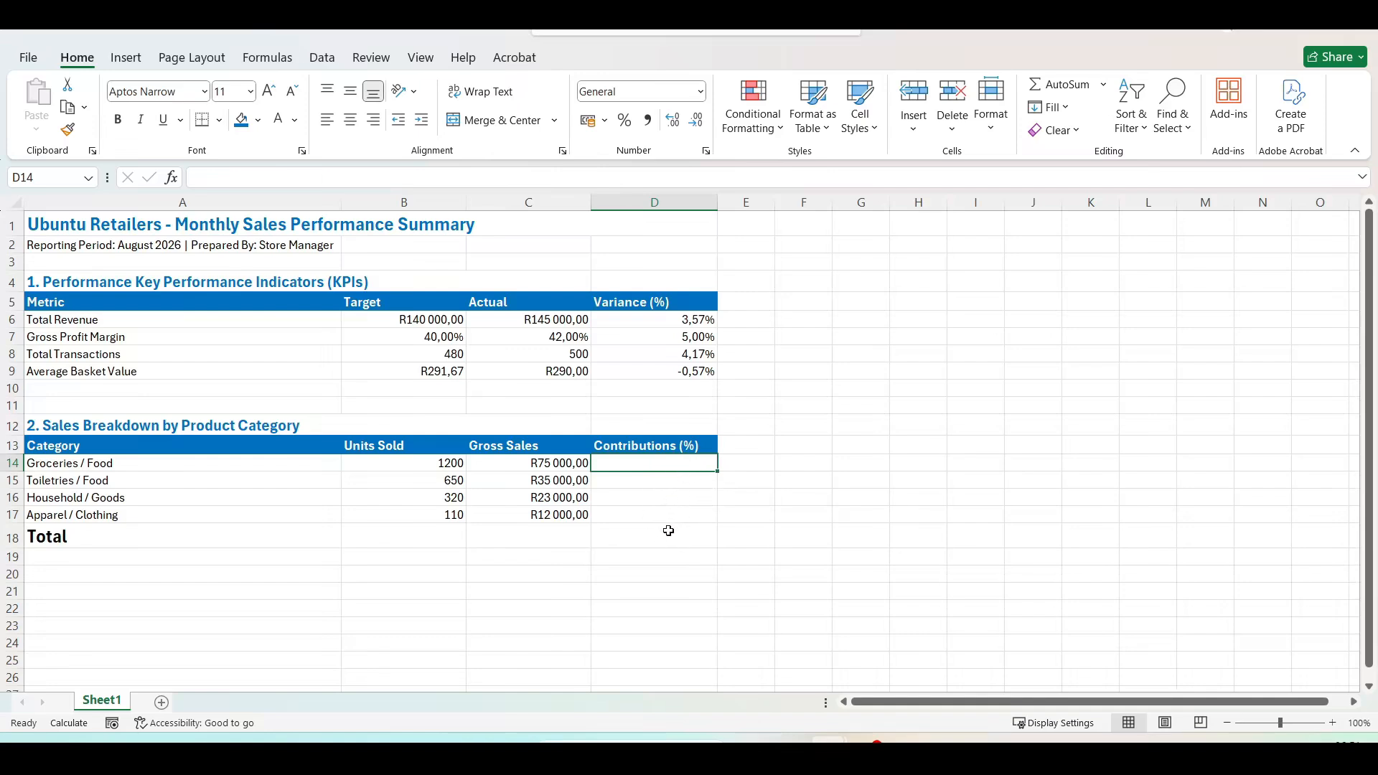
Enter the formula =SUM(B14:B17) in B18 to total the Units Sold column
left_click(379, 537)
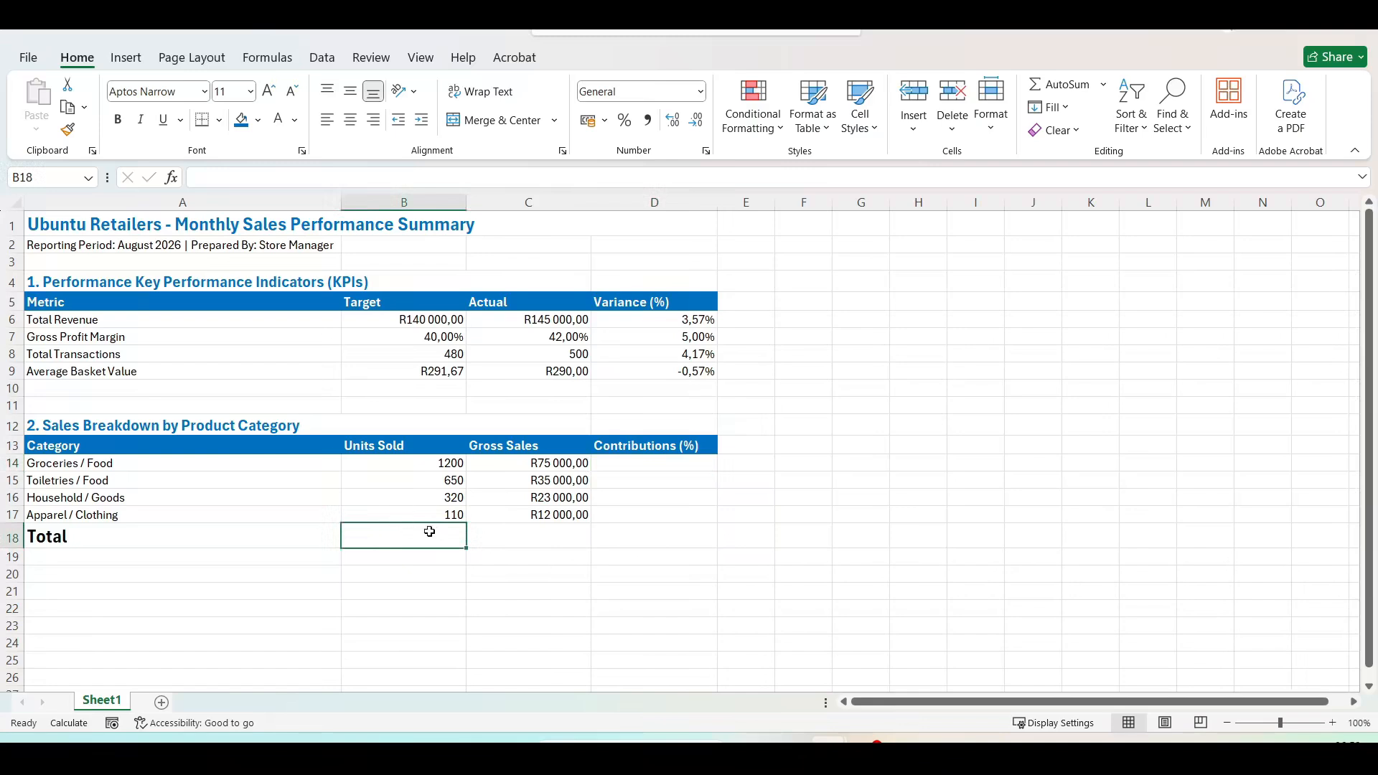
type("=")
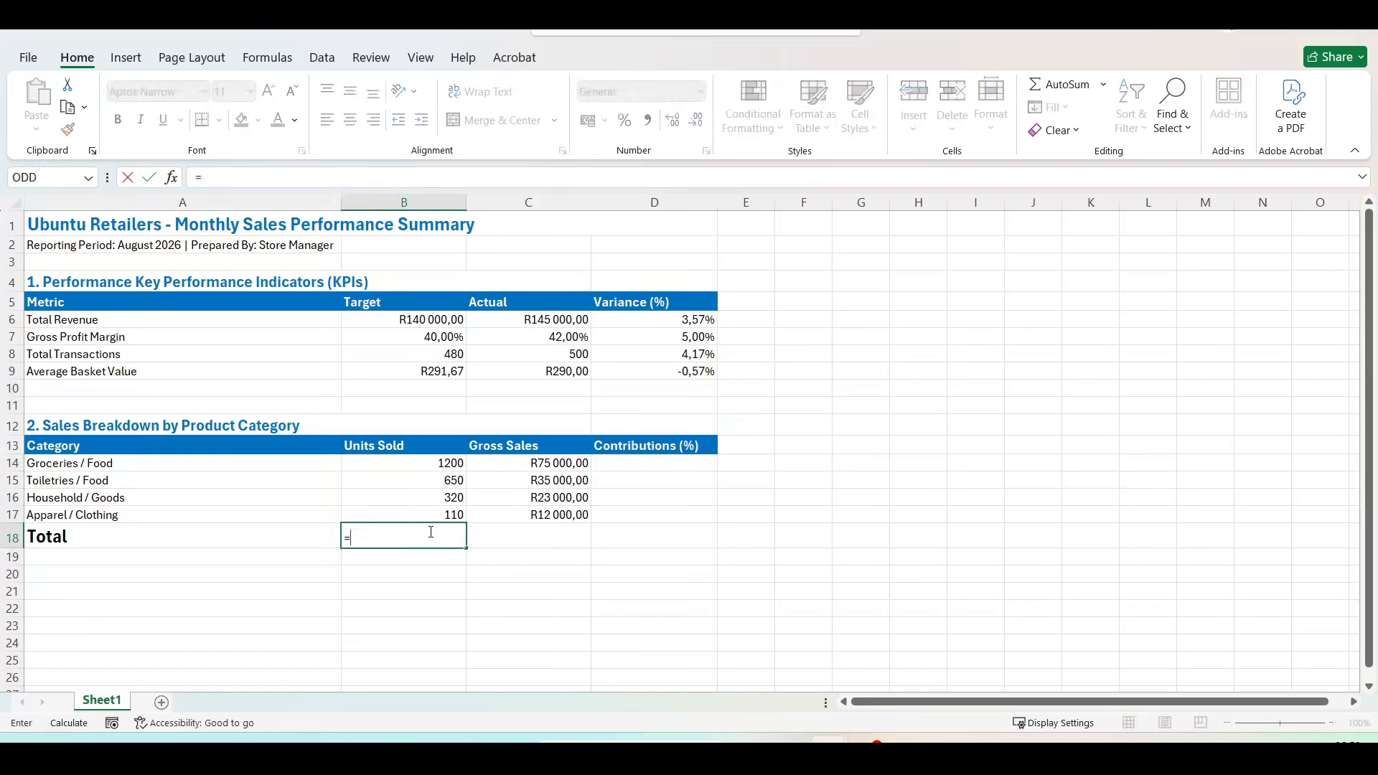
type("sum")
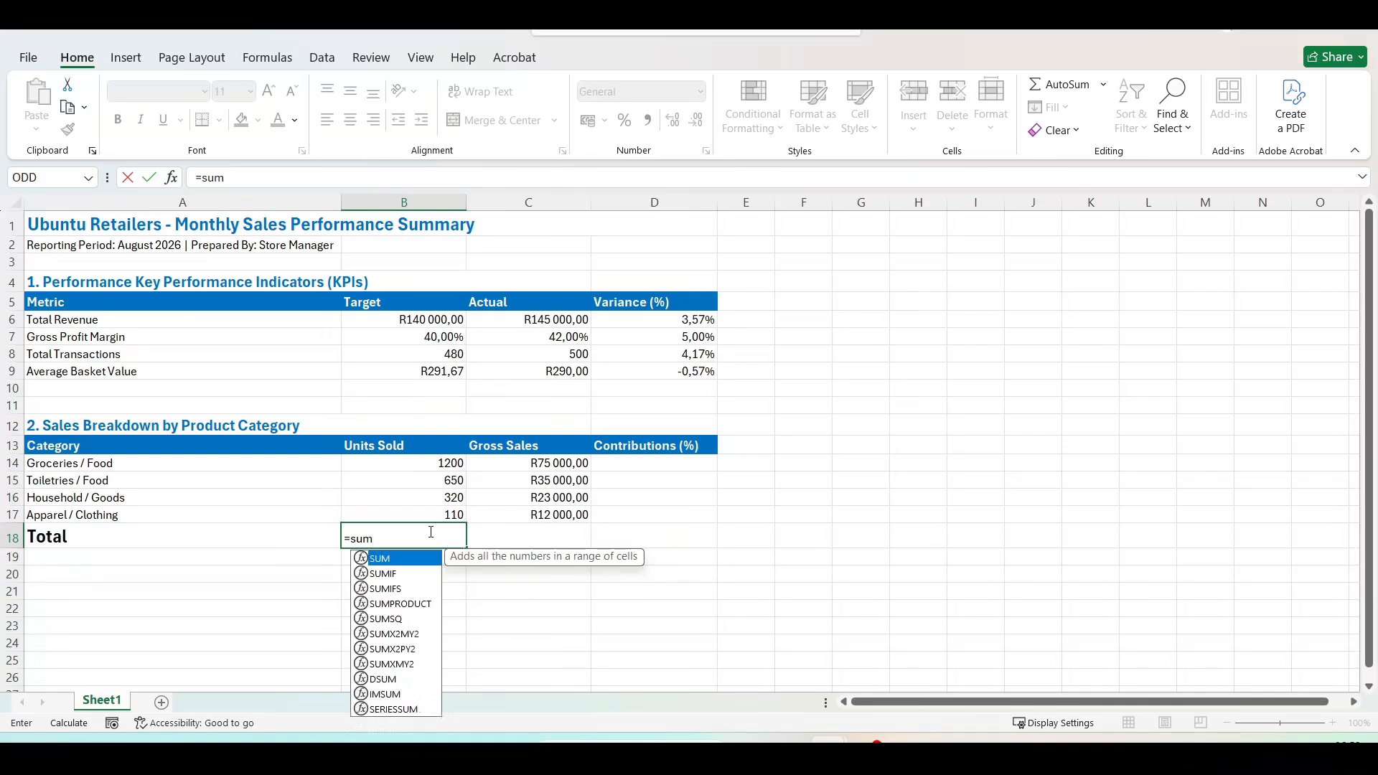
type("b14")
key("BackSpace")
key("BackSpace")
key("BackSpace")
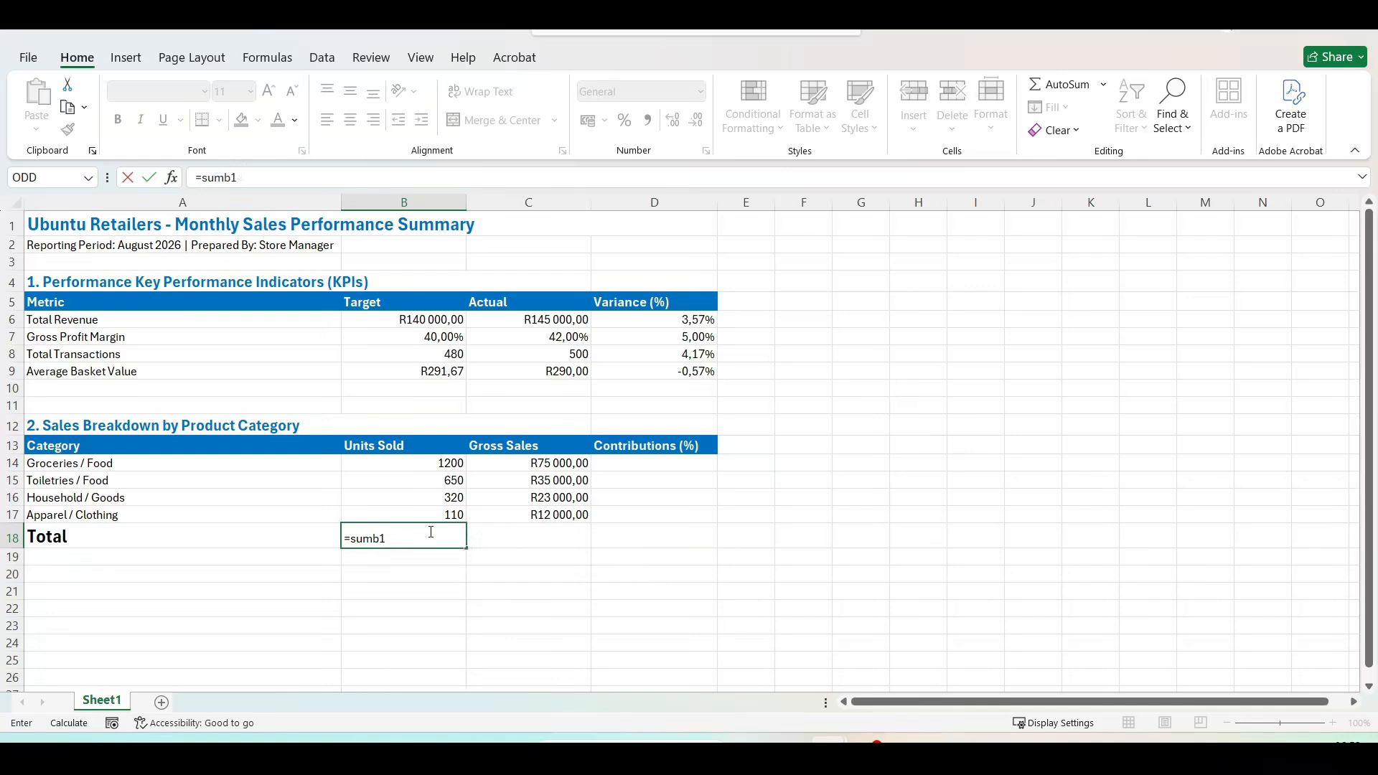
type("(b")
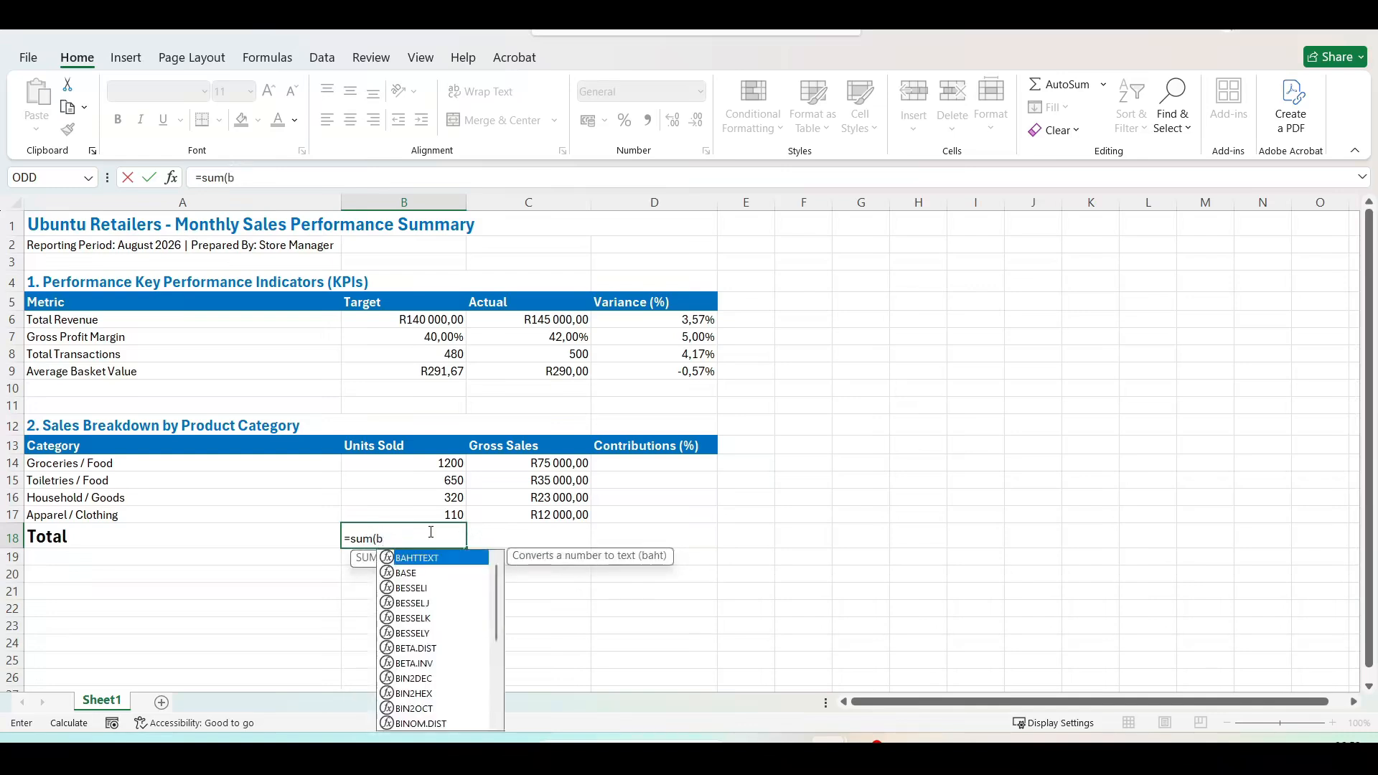
type("14")
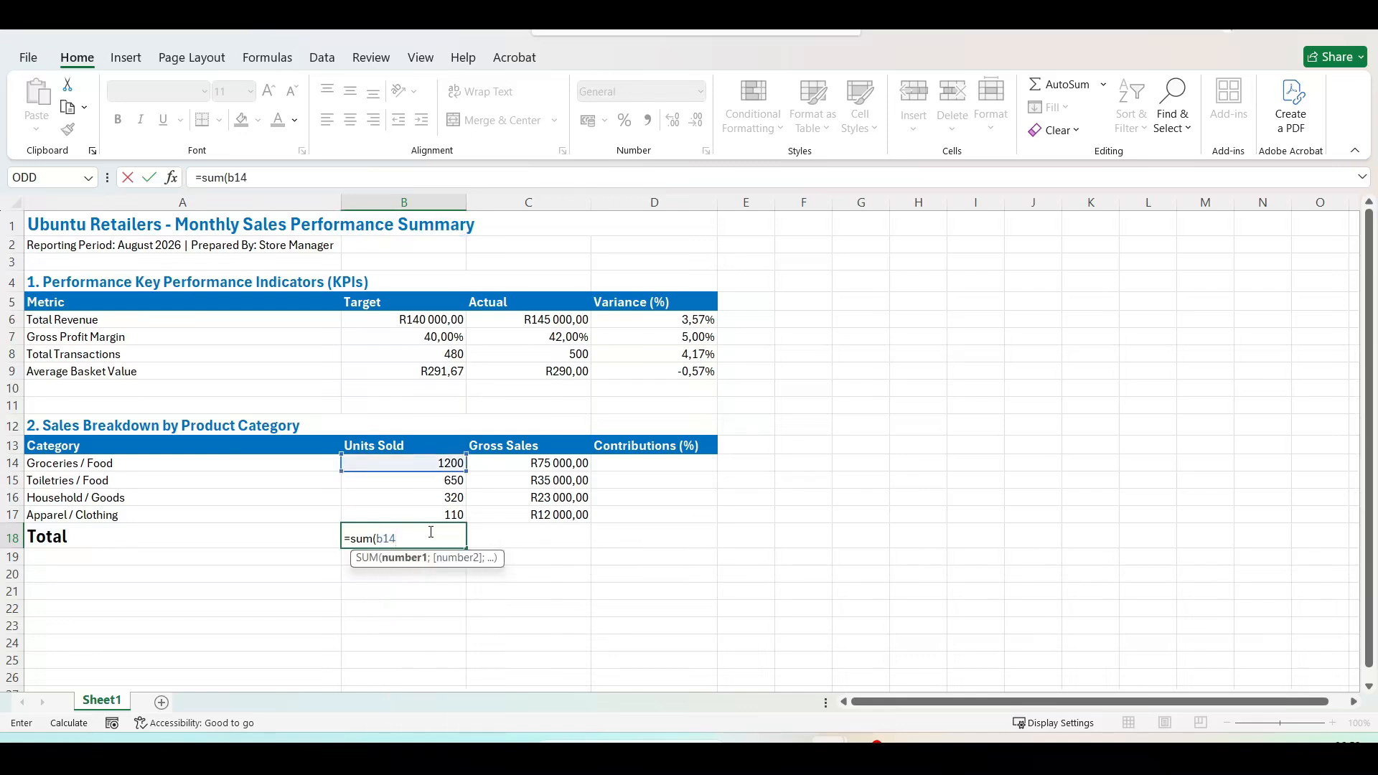
type(":b")
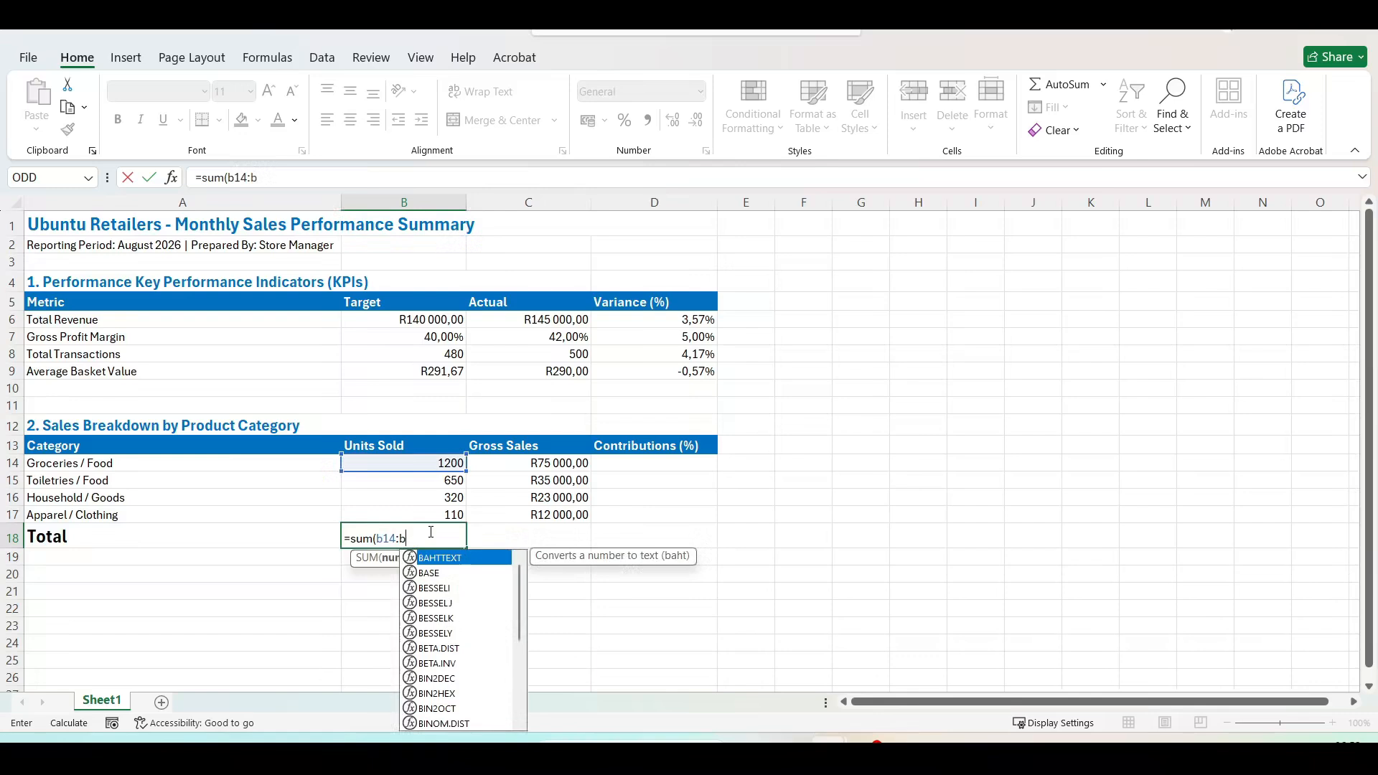
type("17")
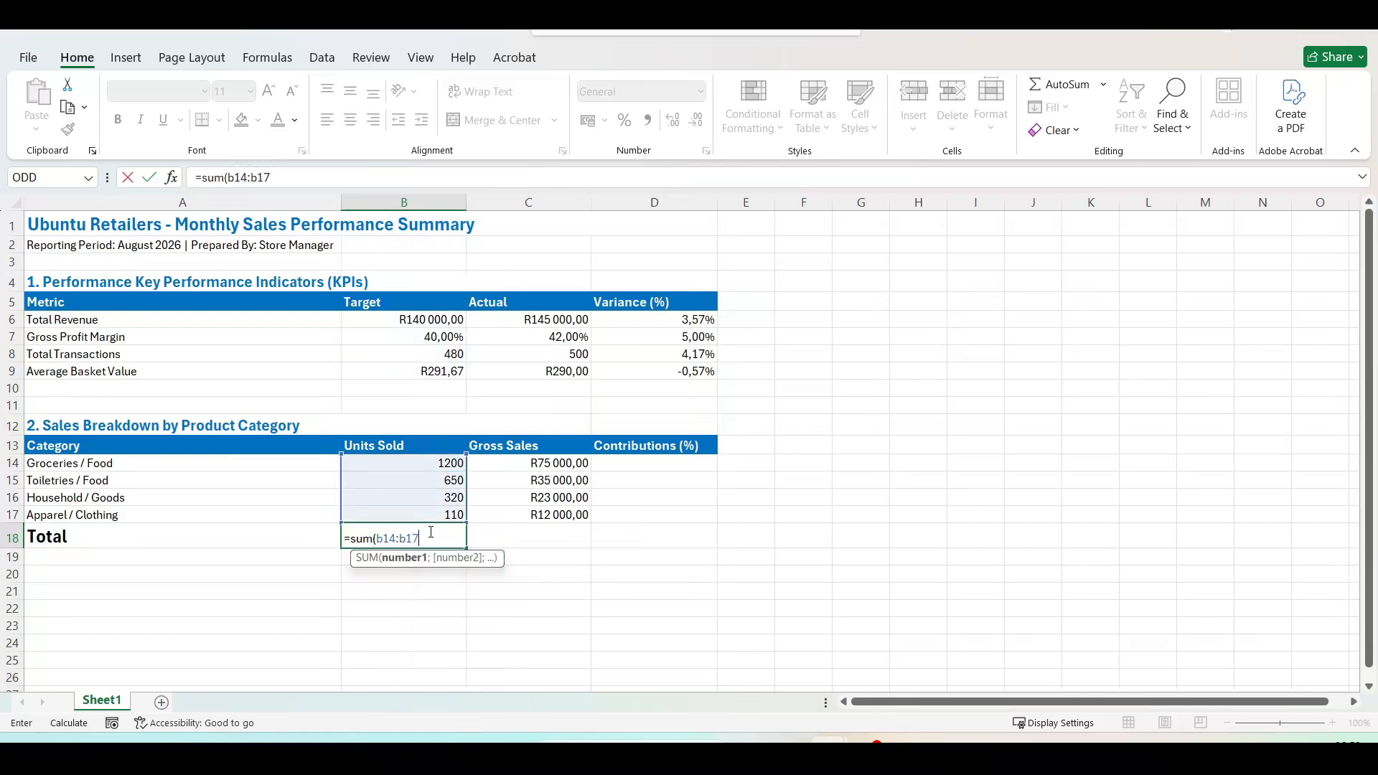
type(")")
key("Return")
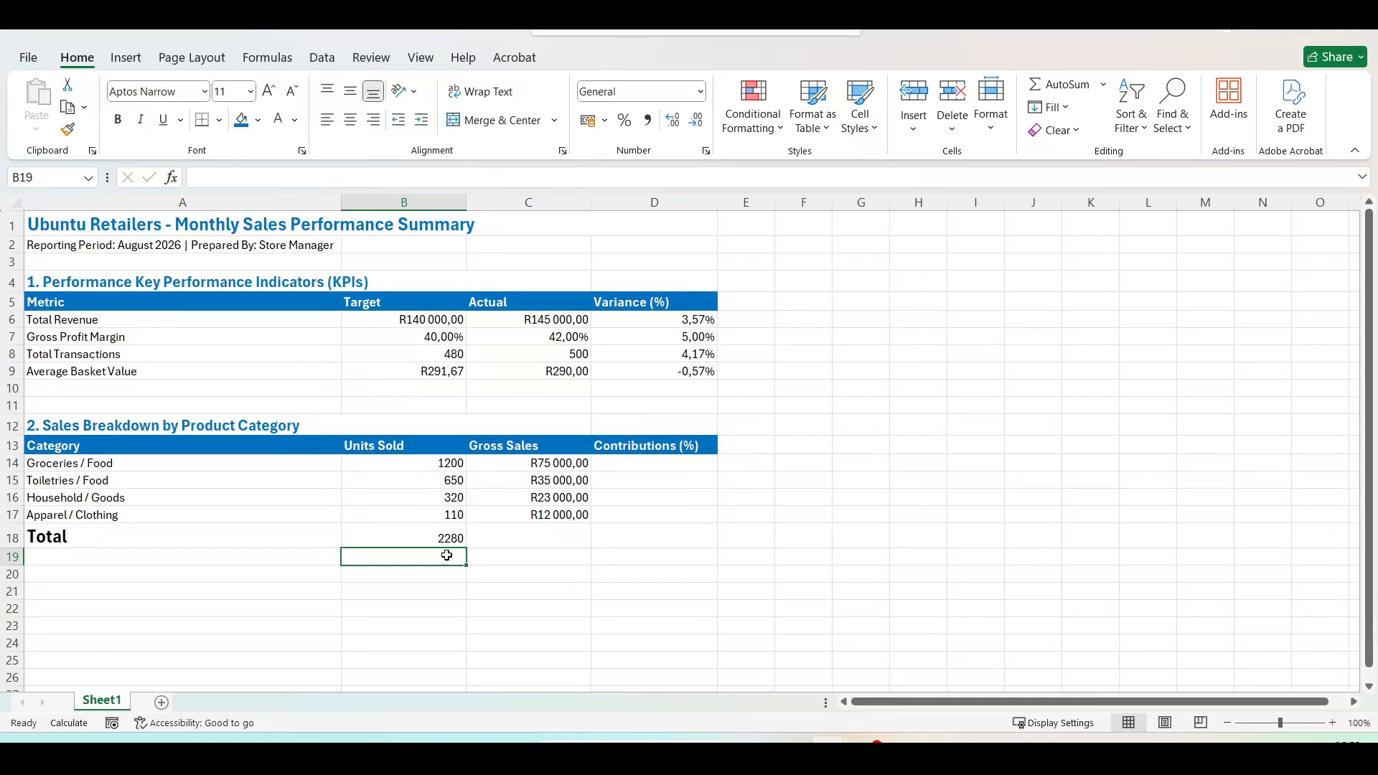
Copy the total formula in B18 across to C18 to total the Gross Sales column
left_click(452, 539)
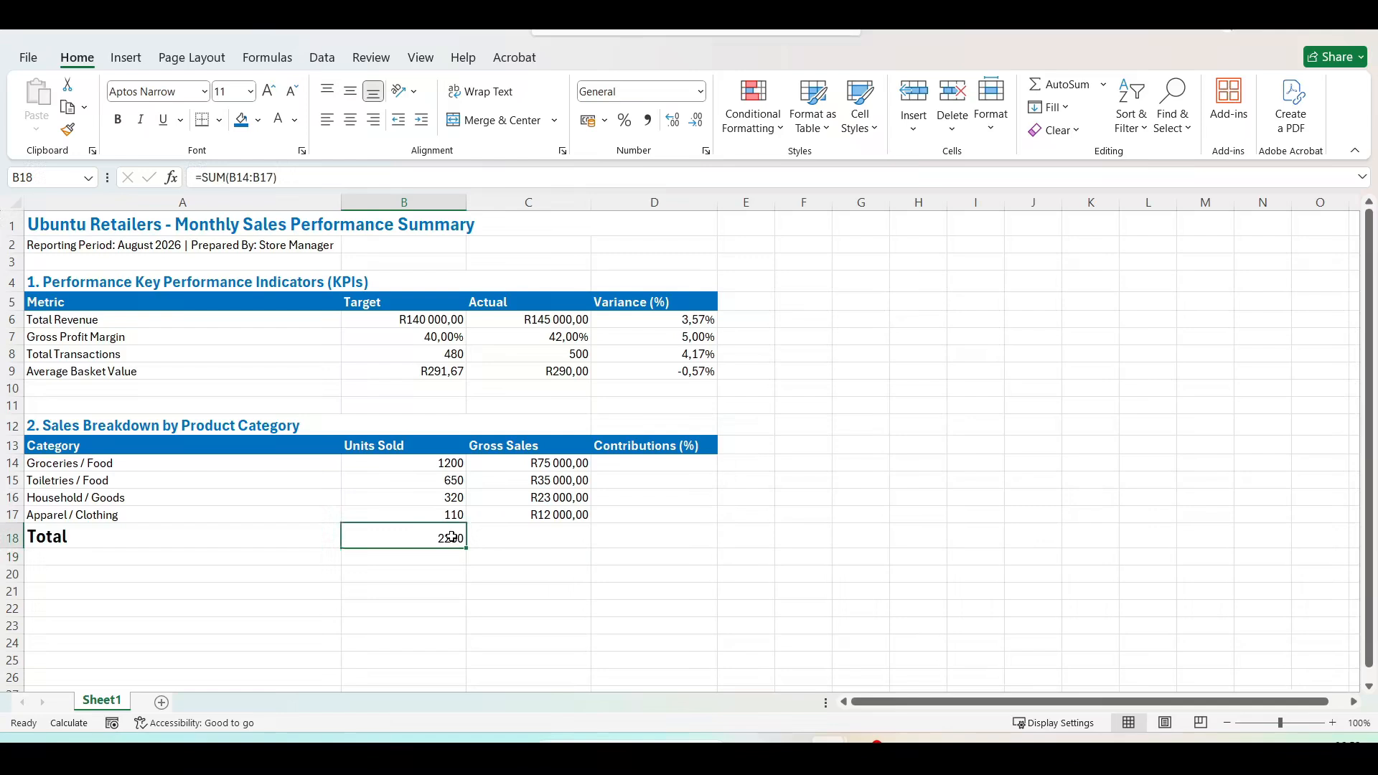
key("ctrl+c")
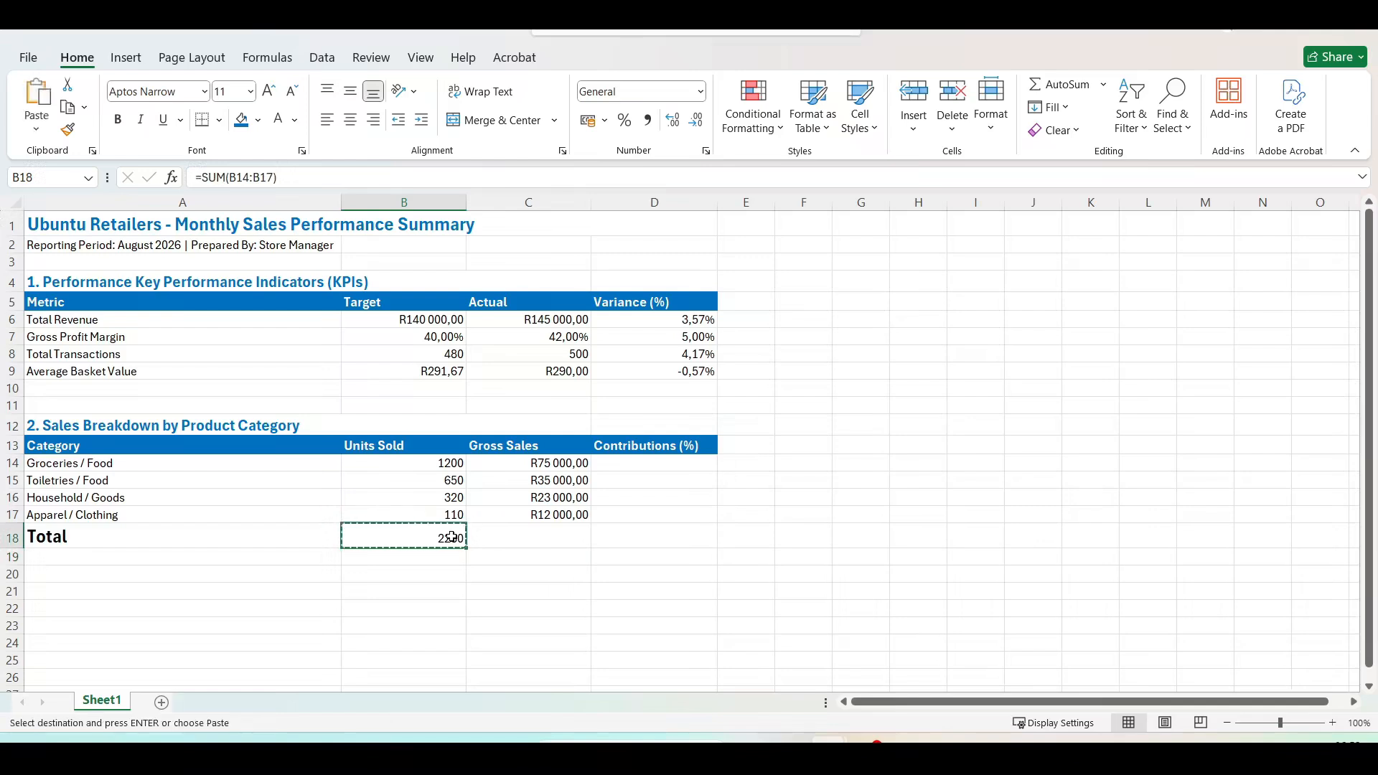
key("shift+Right")
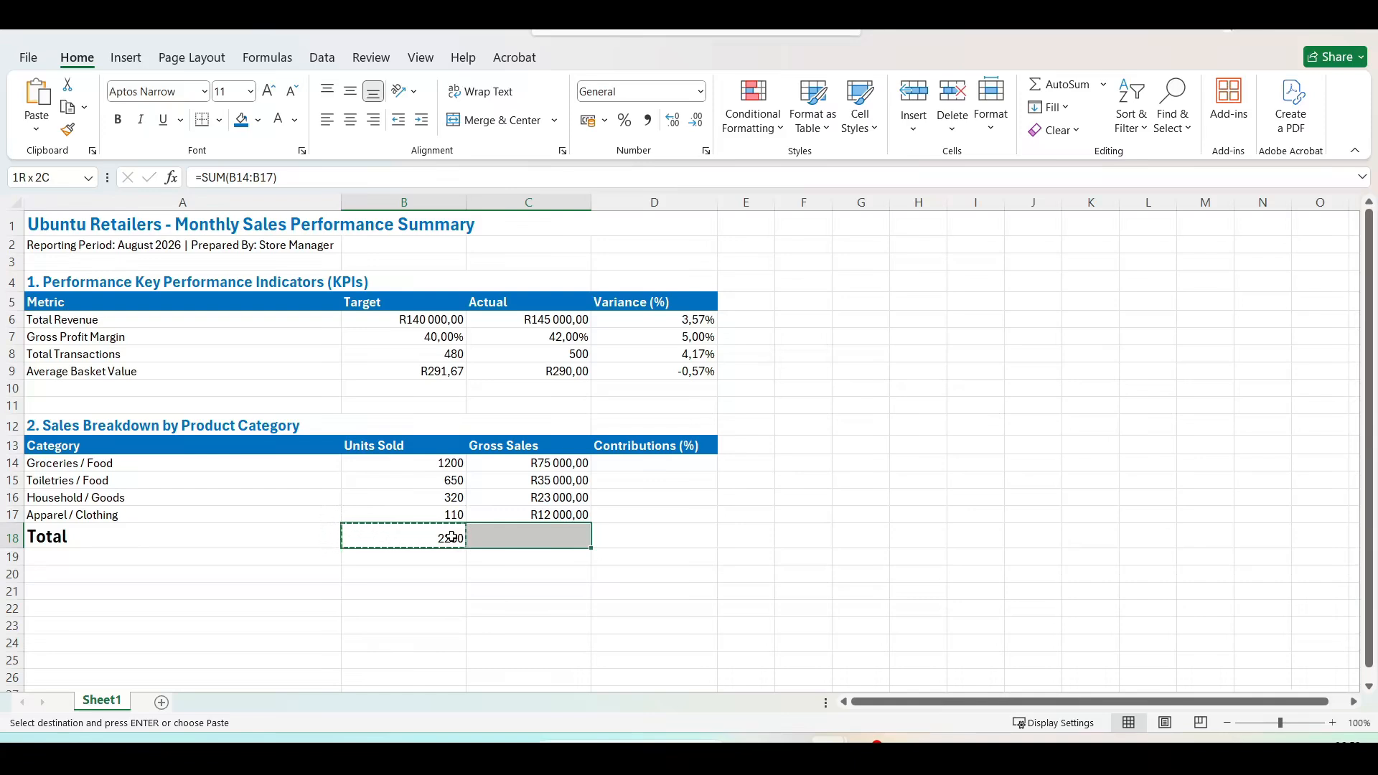
key("ctrl+v")
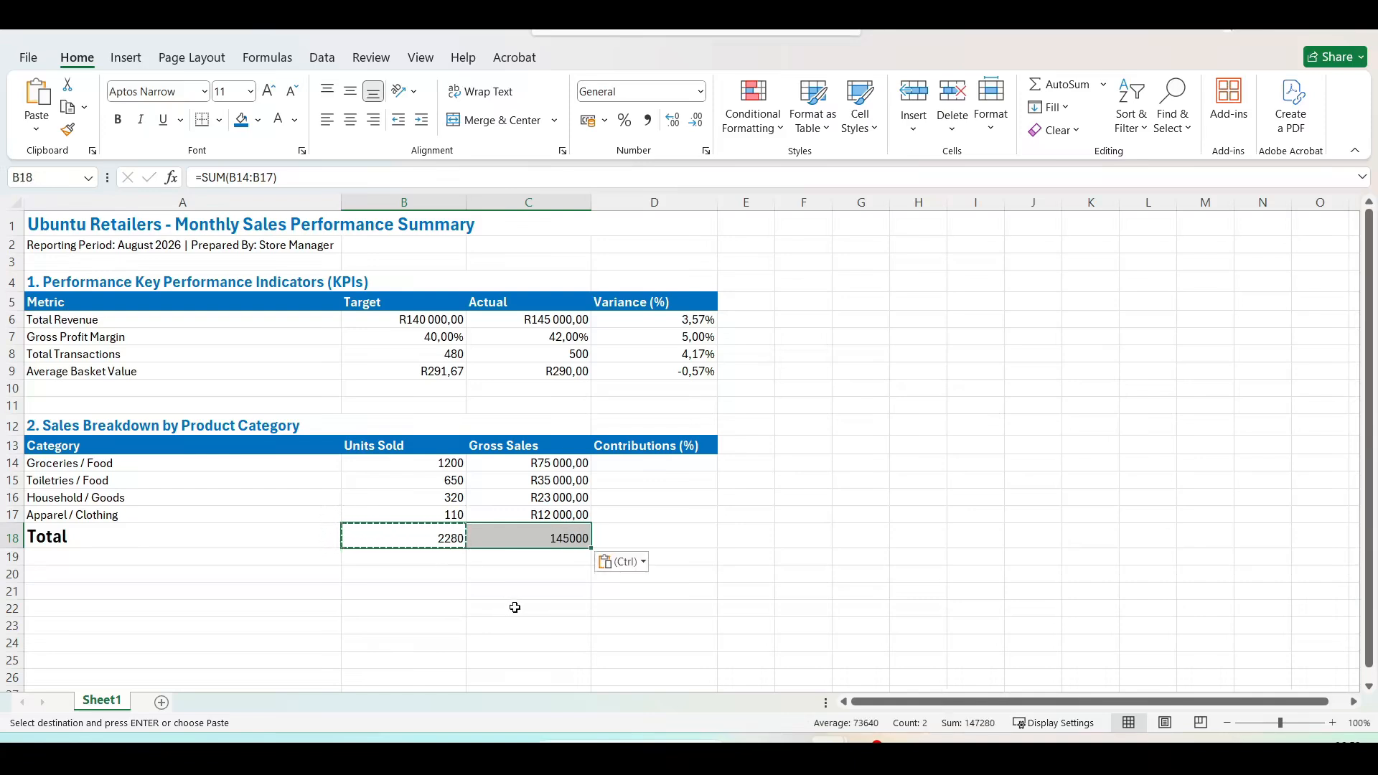
key("Escape")
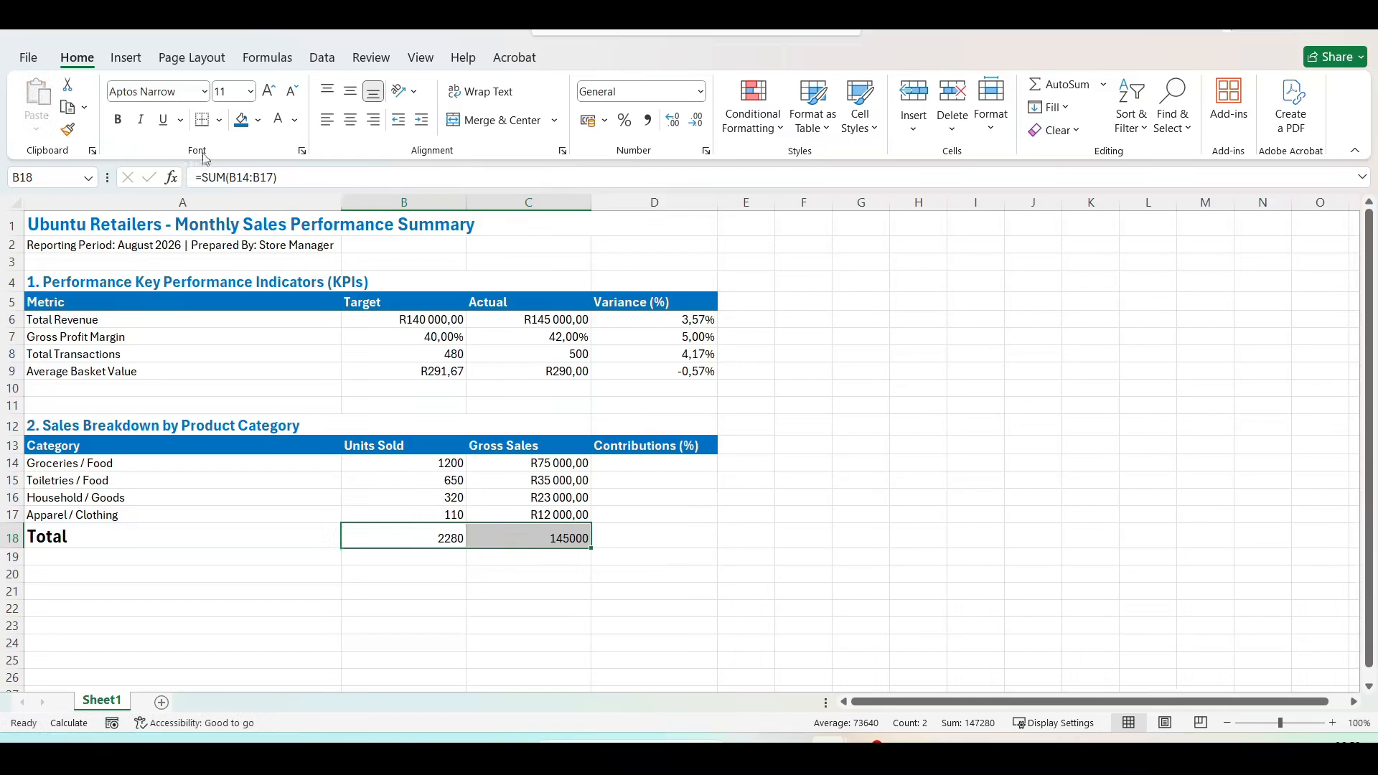
Make the totals in B18:C18 bold and set their font size to 14
left_click(119, 120)
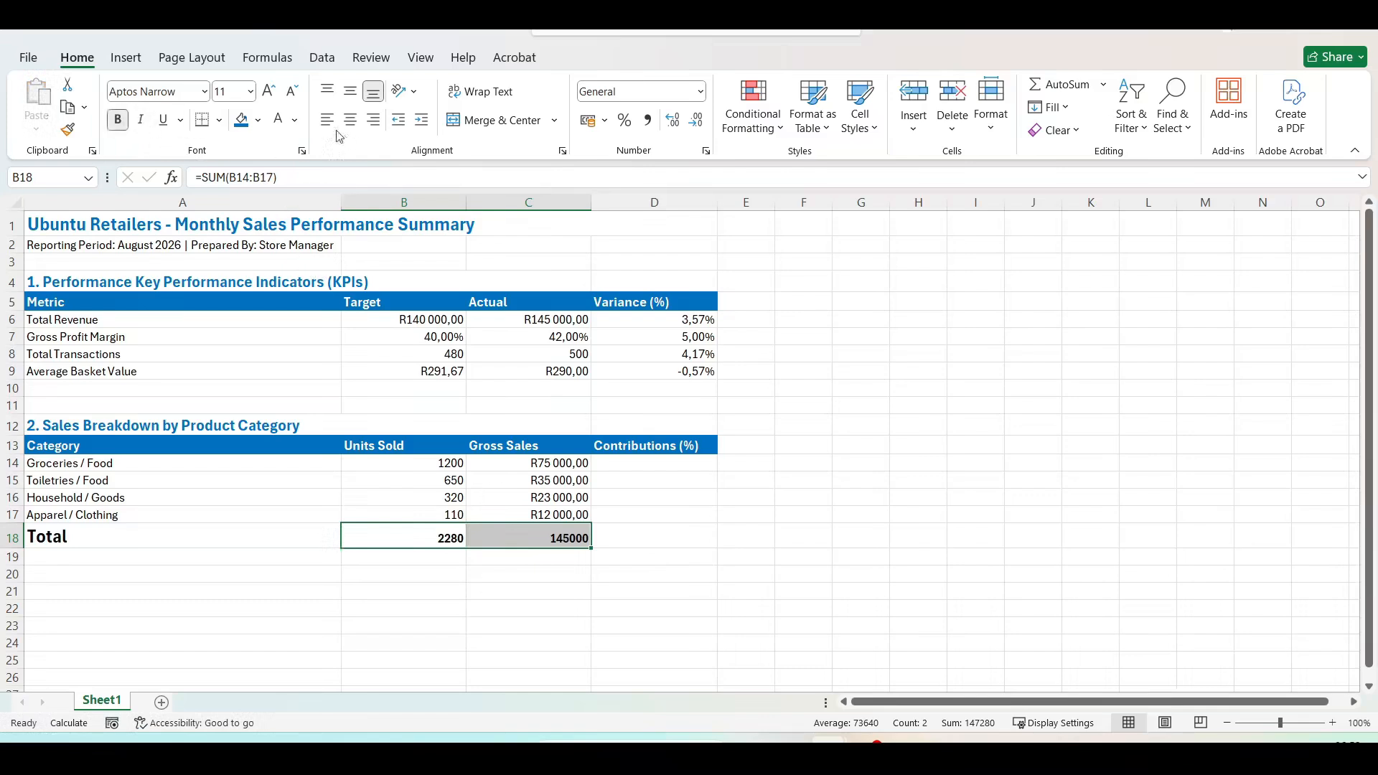
left_click(251, 92)
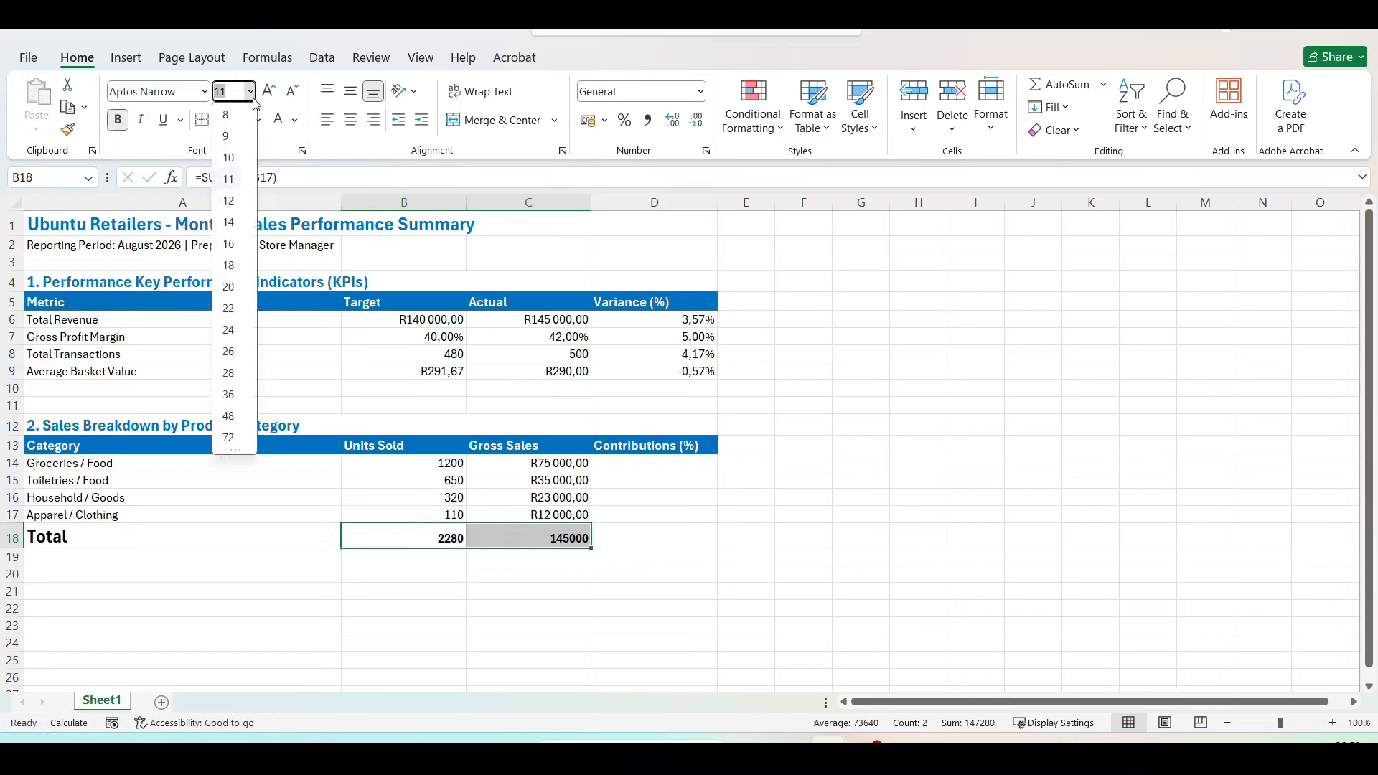
left_click(229, 222)
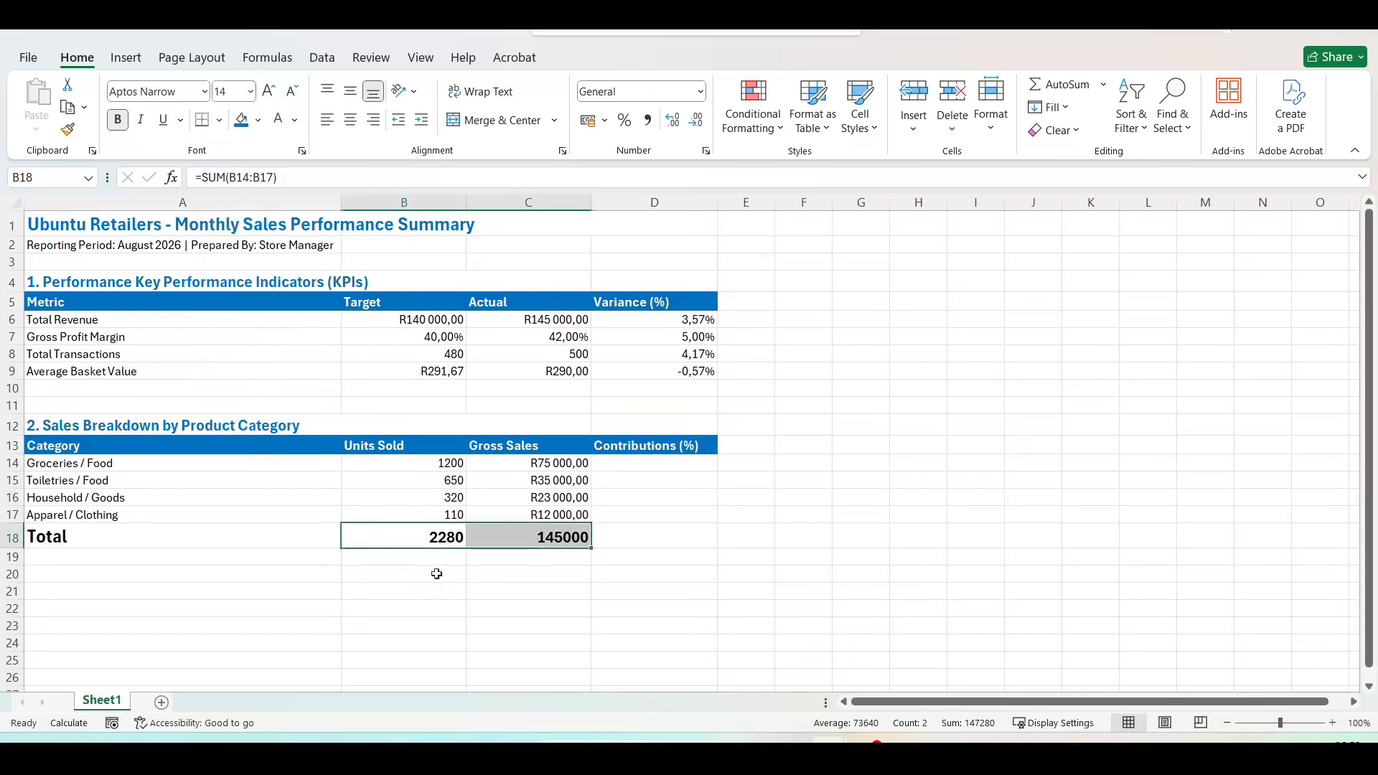
left_click(489, 572)
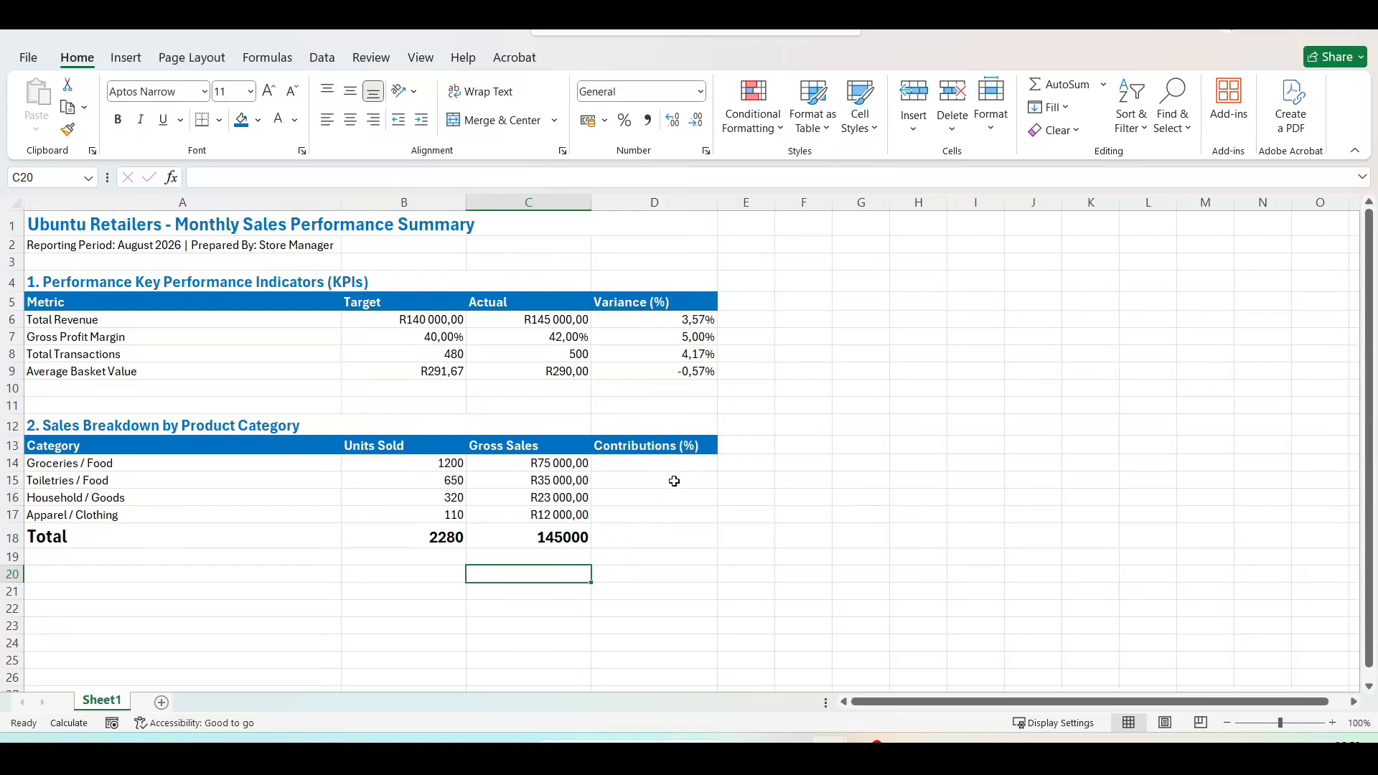
Format the Gross Sales total in C18 as Currency with the R symbol and two decimal places
left_click(659, 465)
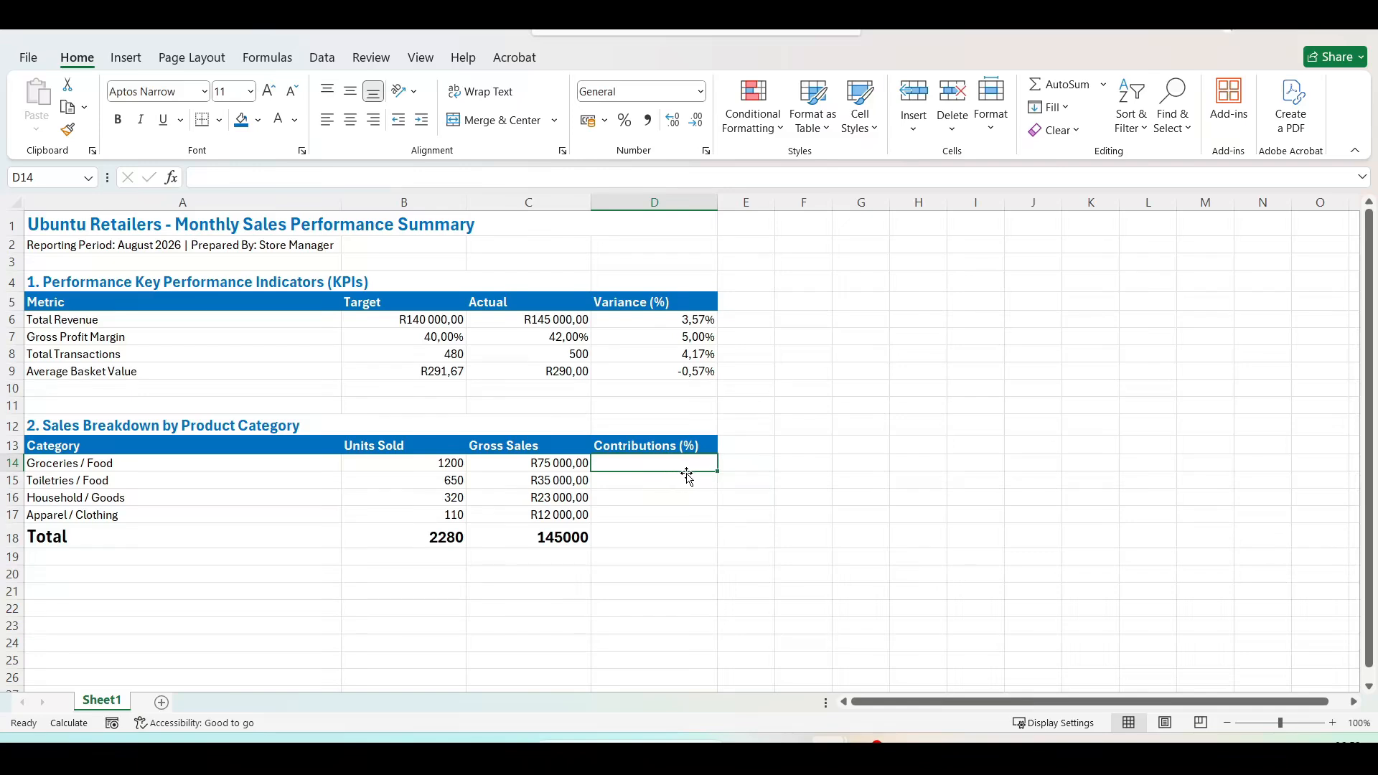
left_click(565, 539)
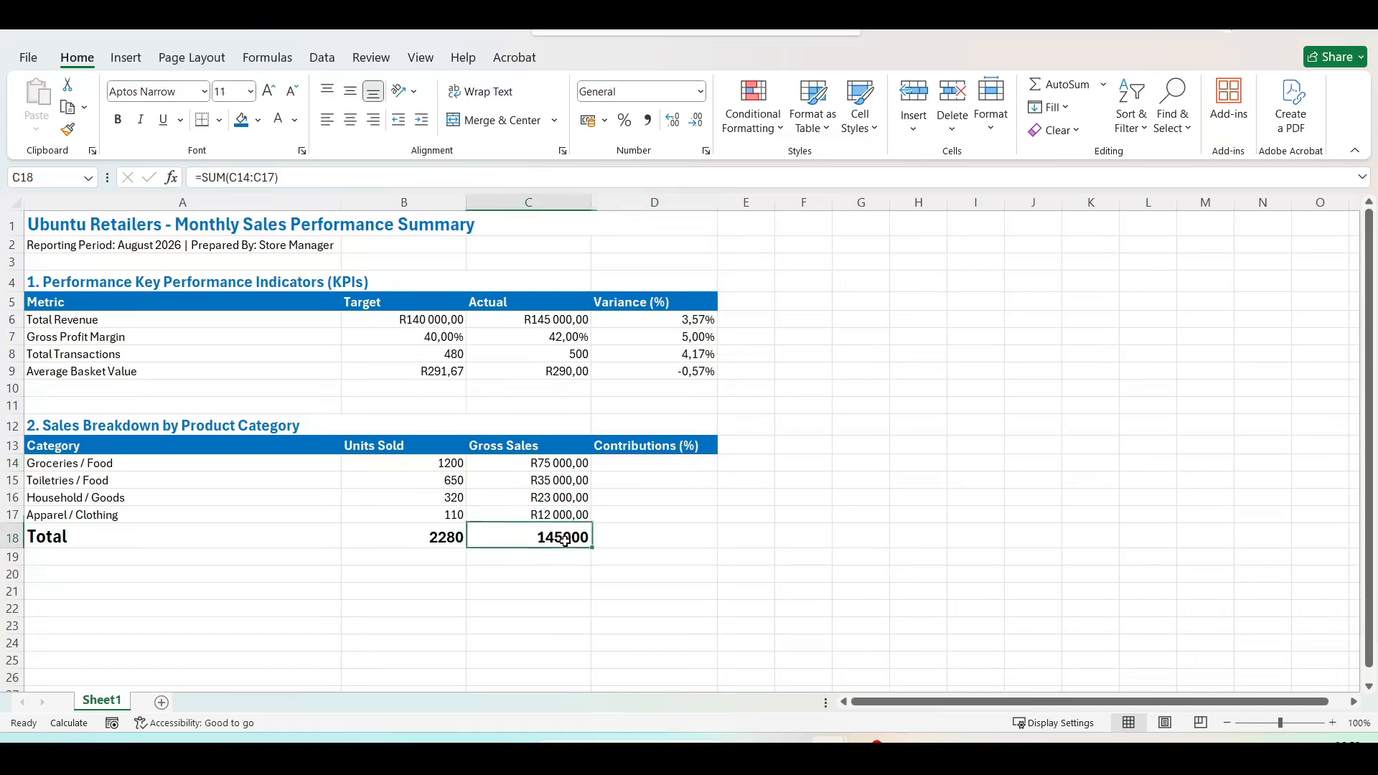
left_click(707, 151)
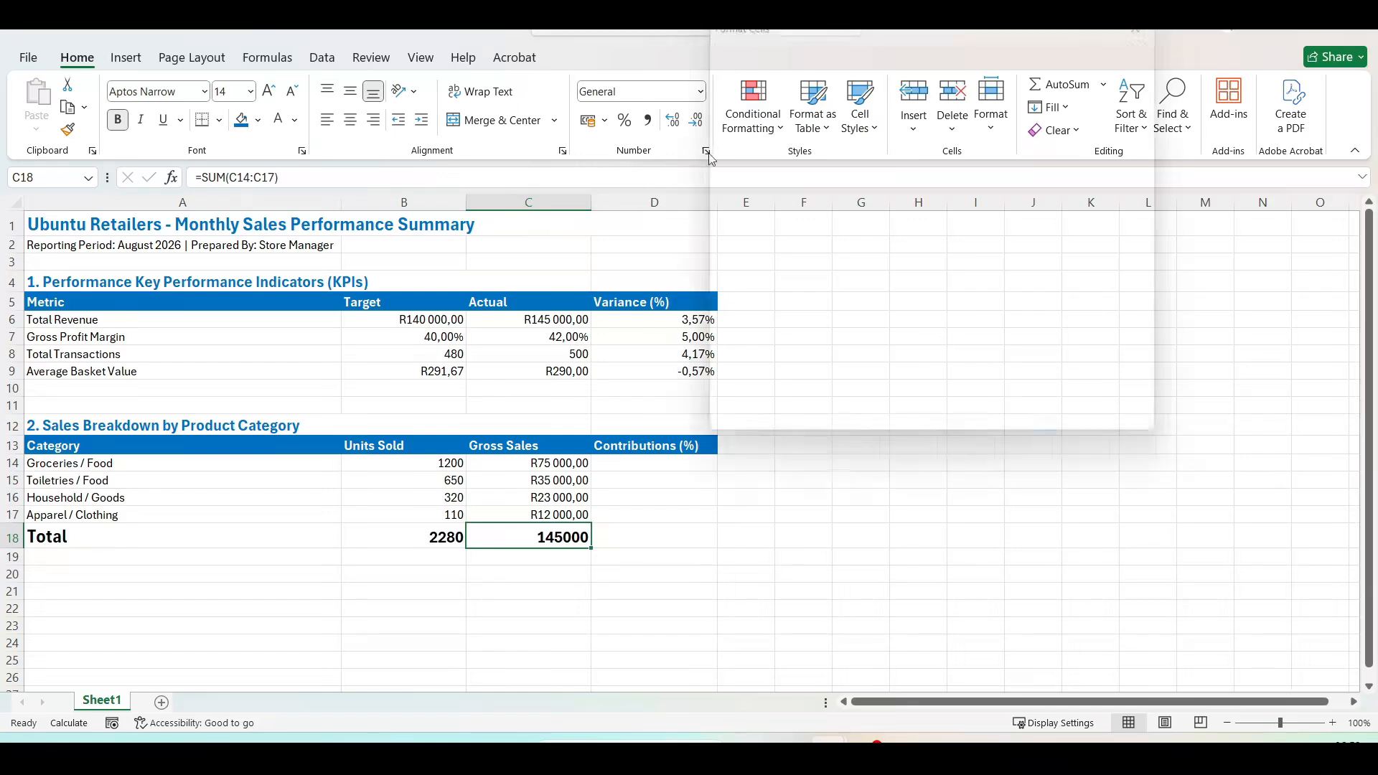
left_click(736, 112)
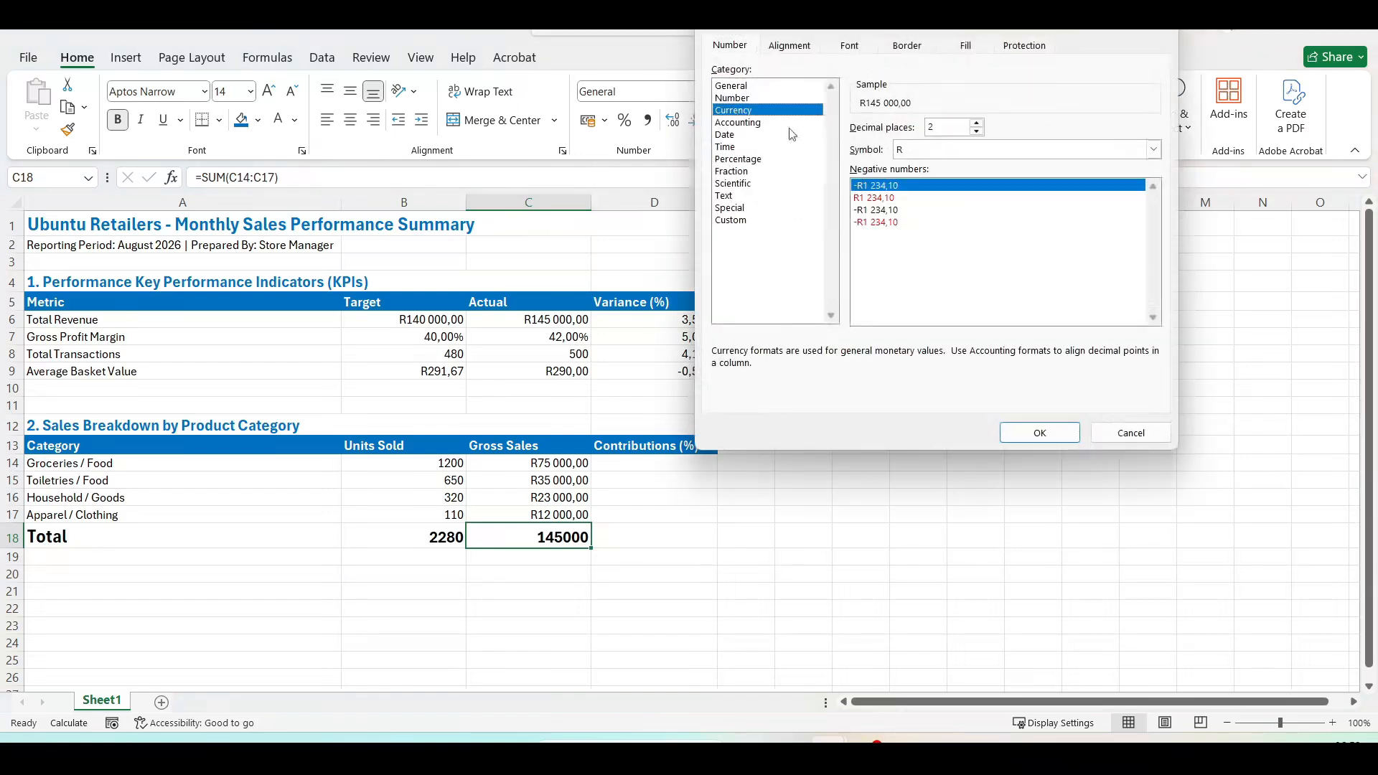
left_click(1042, 432)
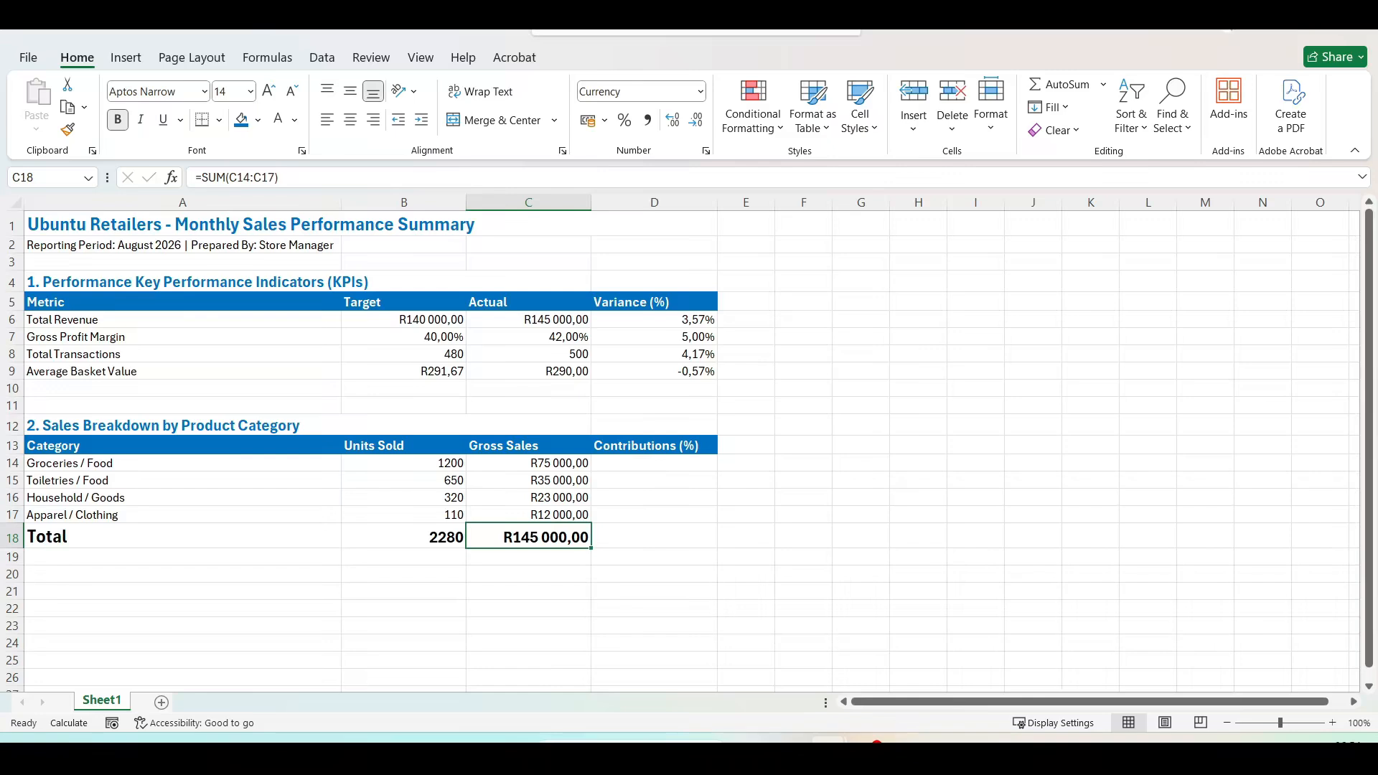
Enter the formula =SUM(C14/$C$18) in D14 to calculate the Groceries / Food contribution
left_click(654, 464)
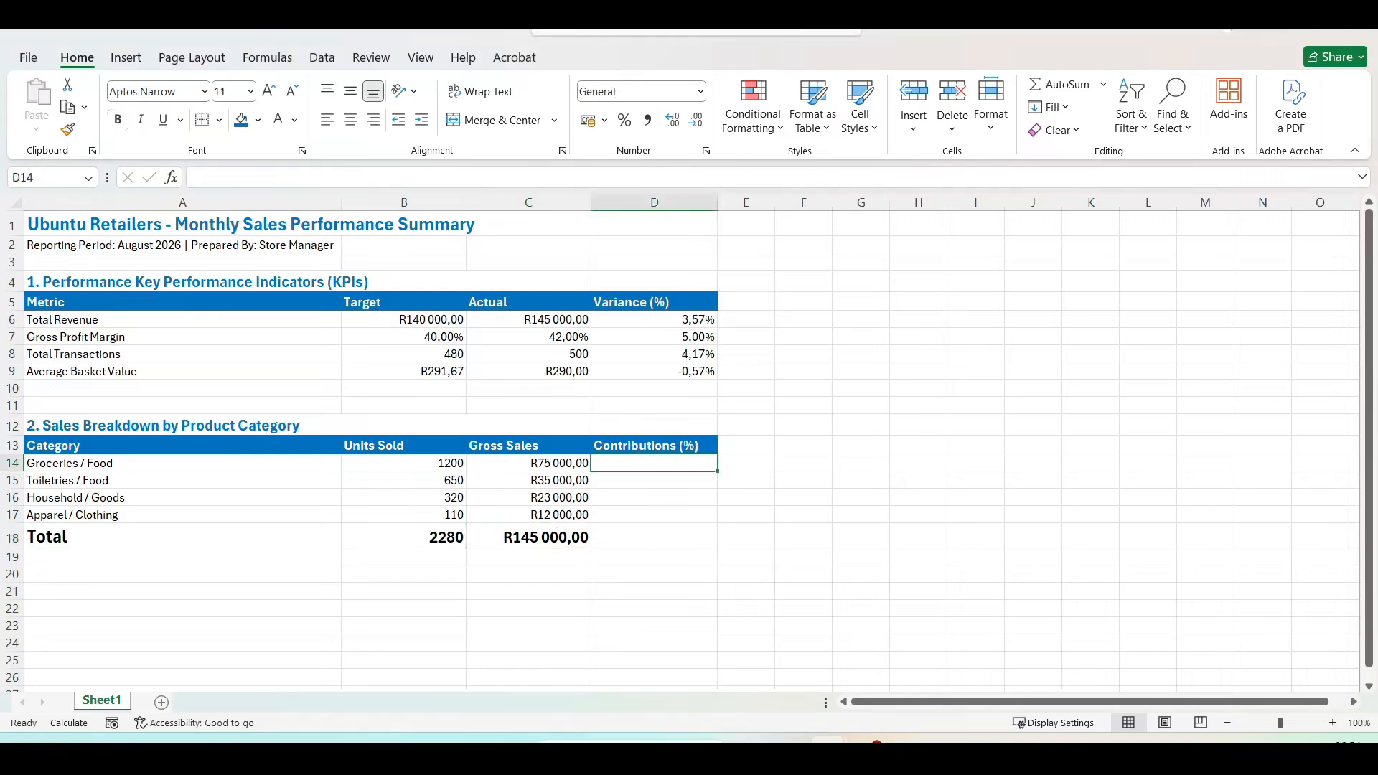
type("=sum")
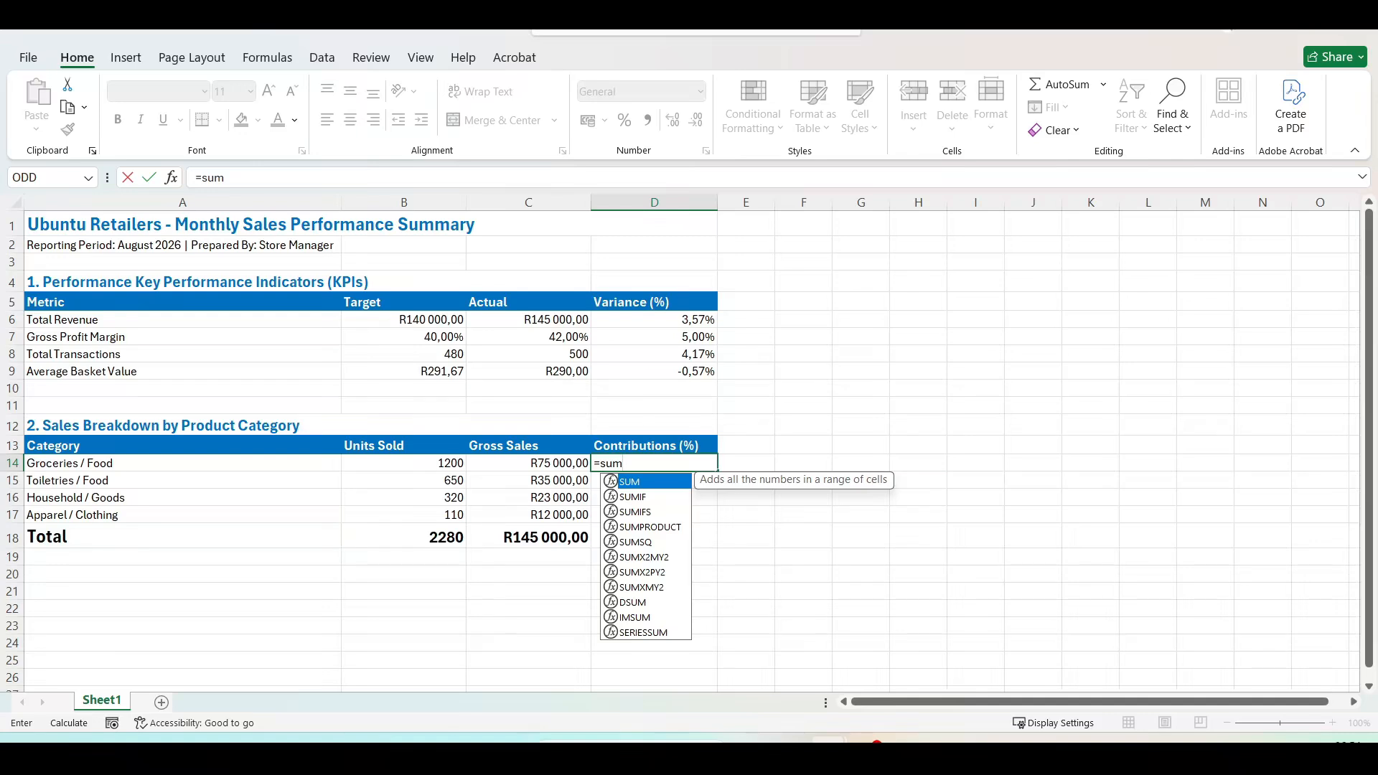
type("(")
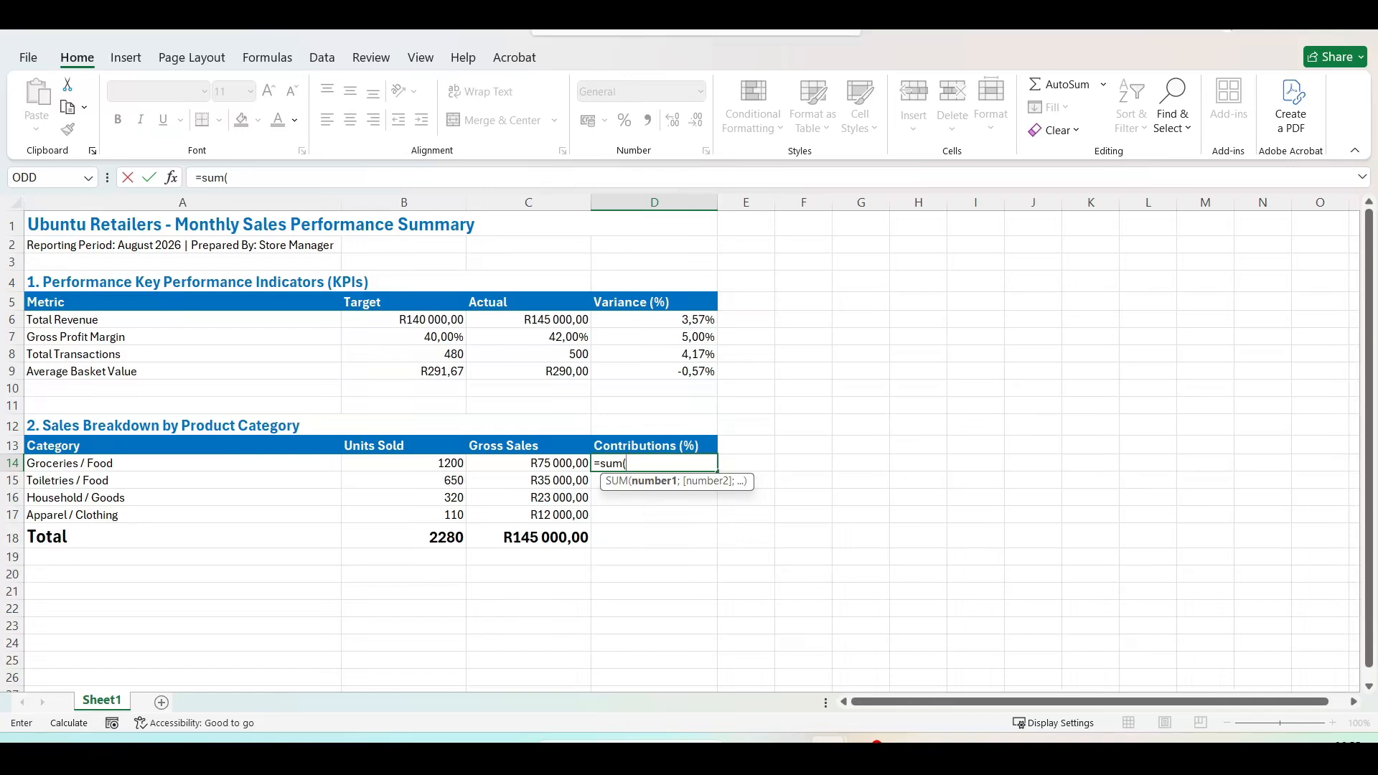
type("C14/")
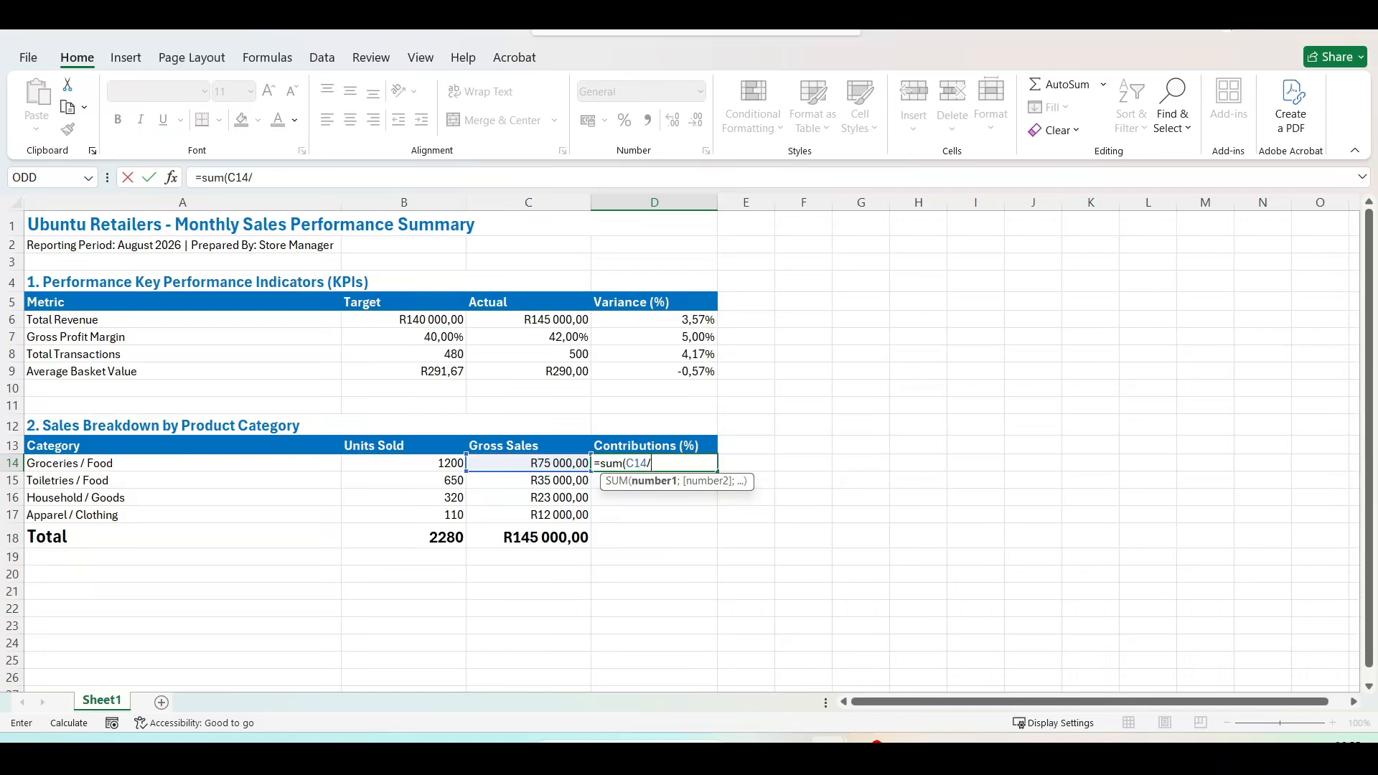
type("$C$")
type("18")
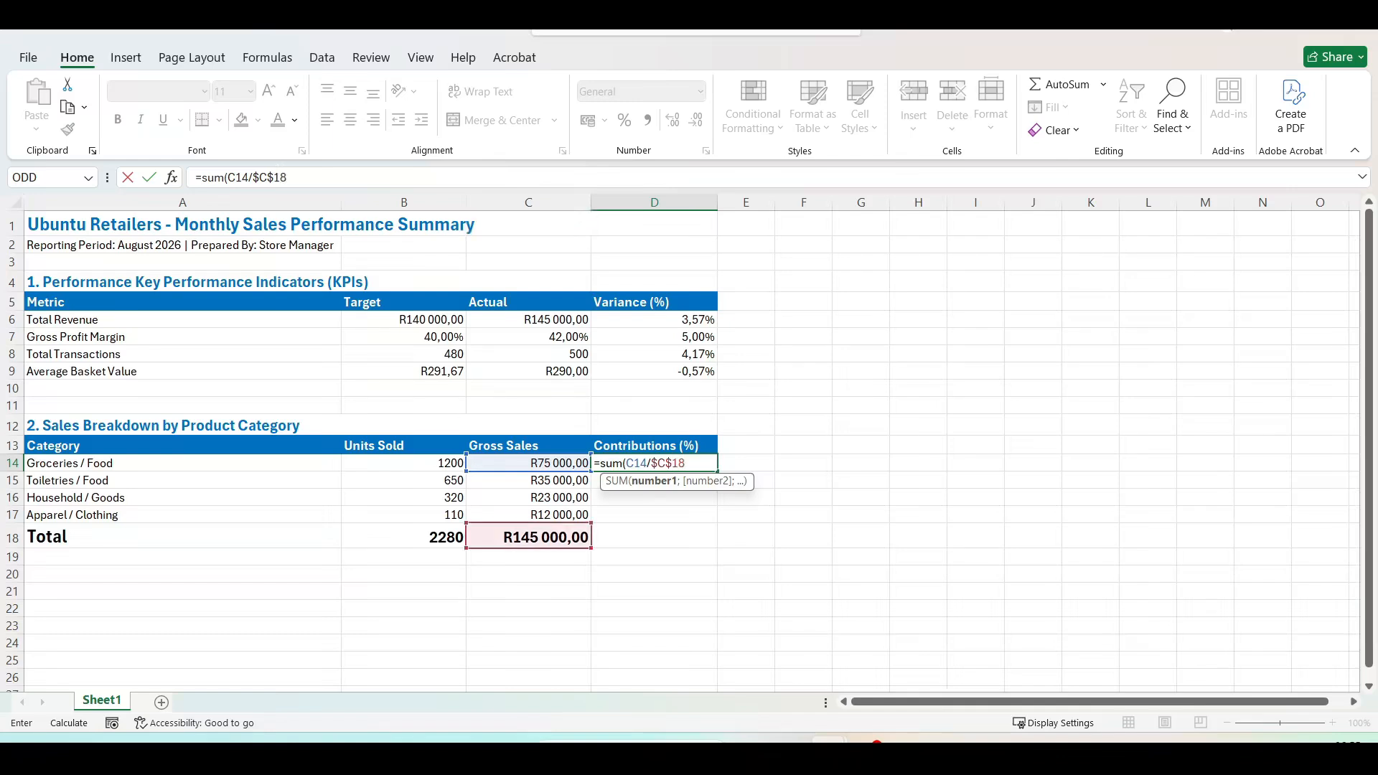
type(")")
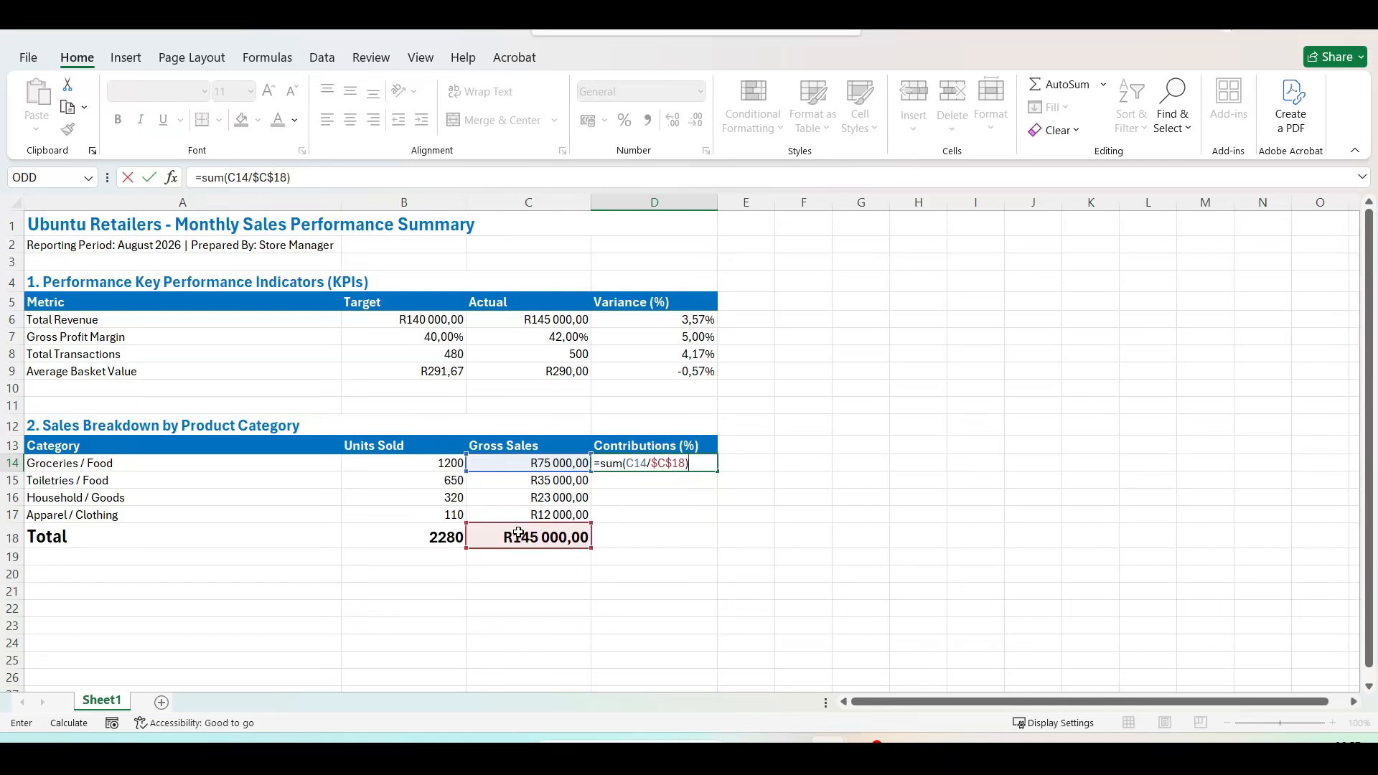
key("Return")
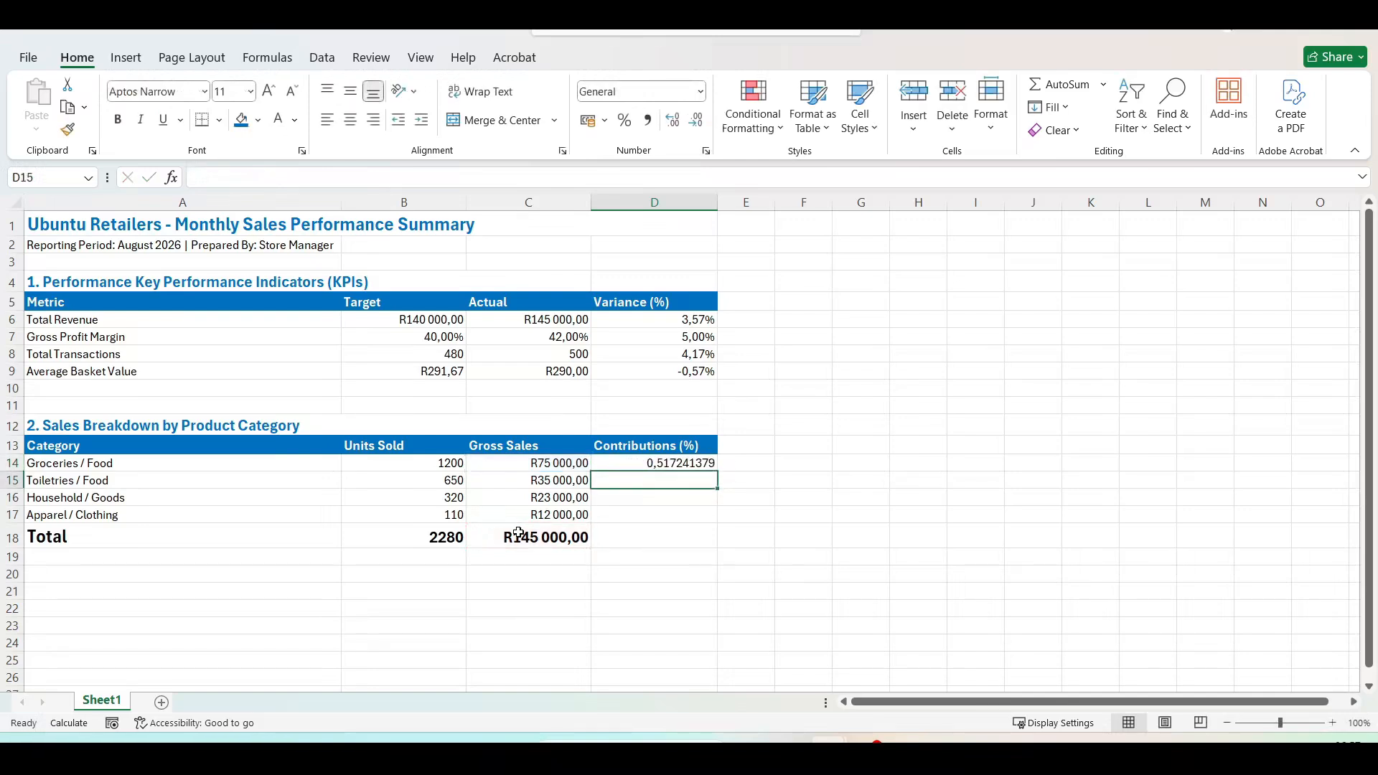
Format the Groceries / Food contribution in D14 as Percentage with two decimal places
left_click(670, 463)
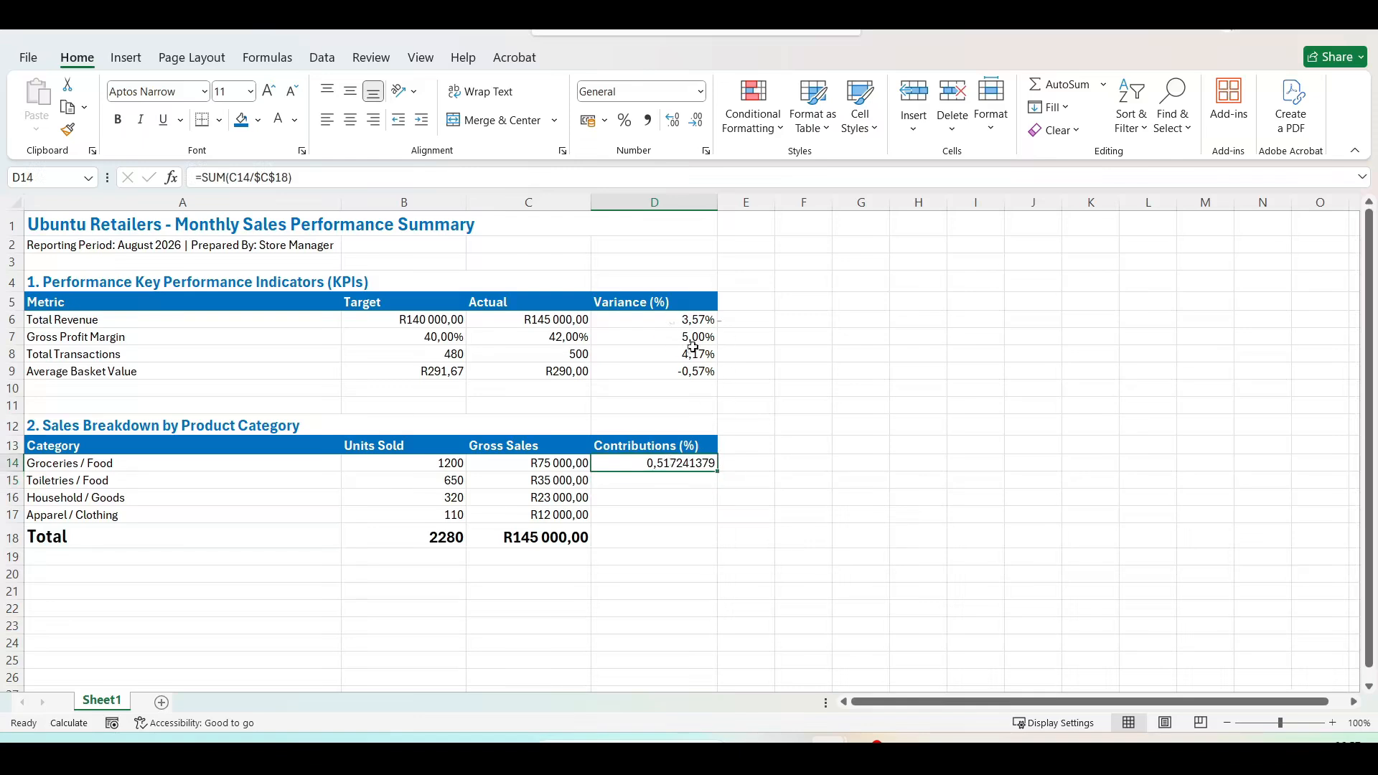
left_click(707, 151)
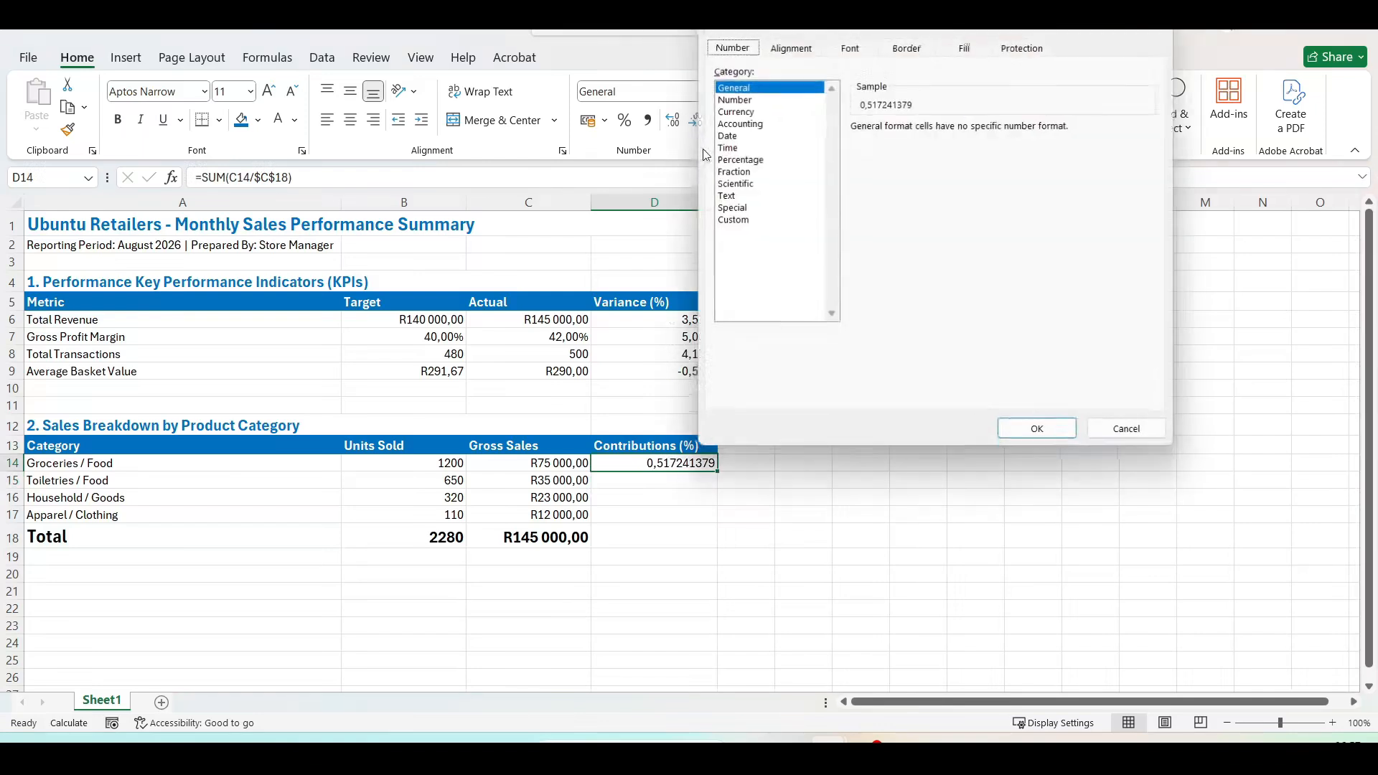
left_click(741, 159)
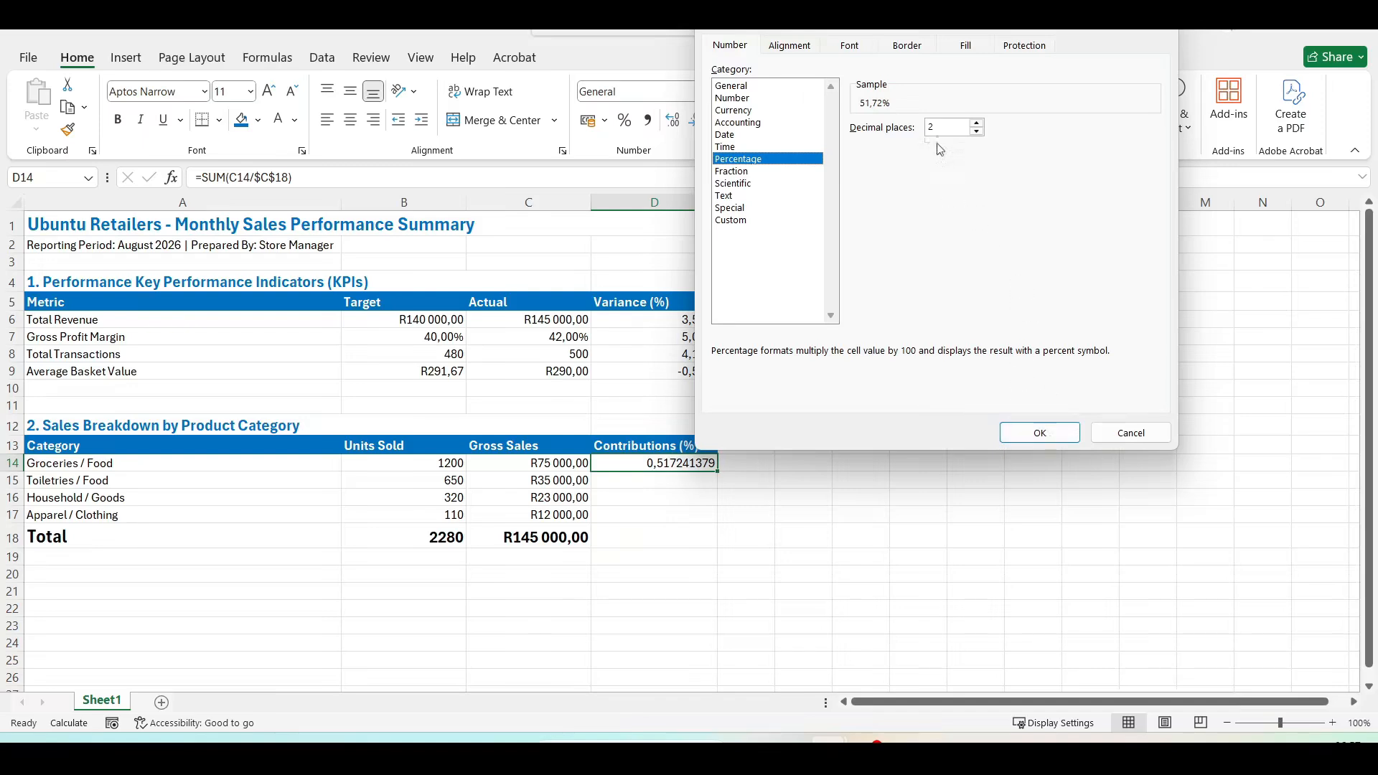
left_click(1041, 433)
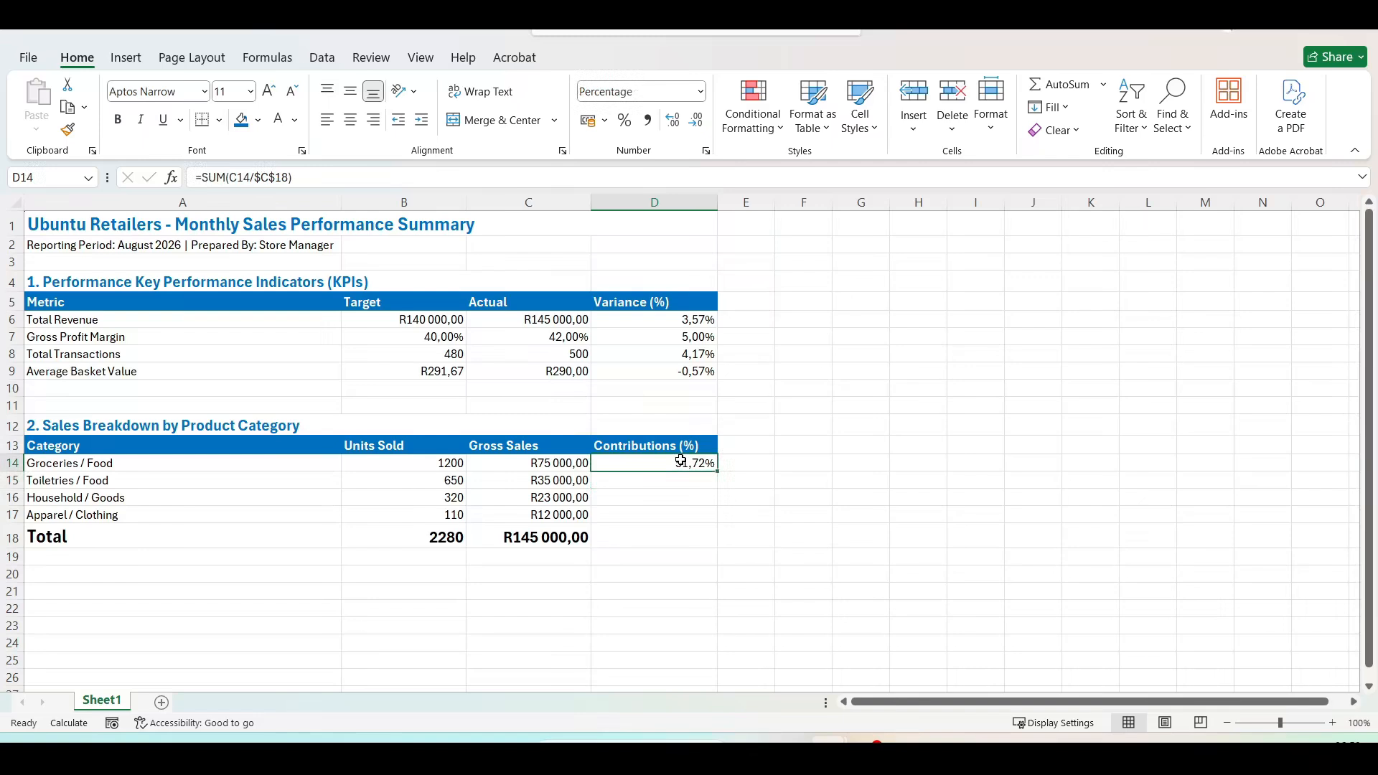
Copy the contribution formula from D14 into D15:D17 for the remaining product categories
key("ctrl+c")
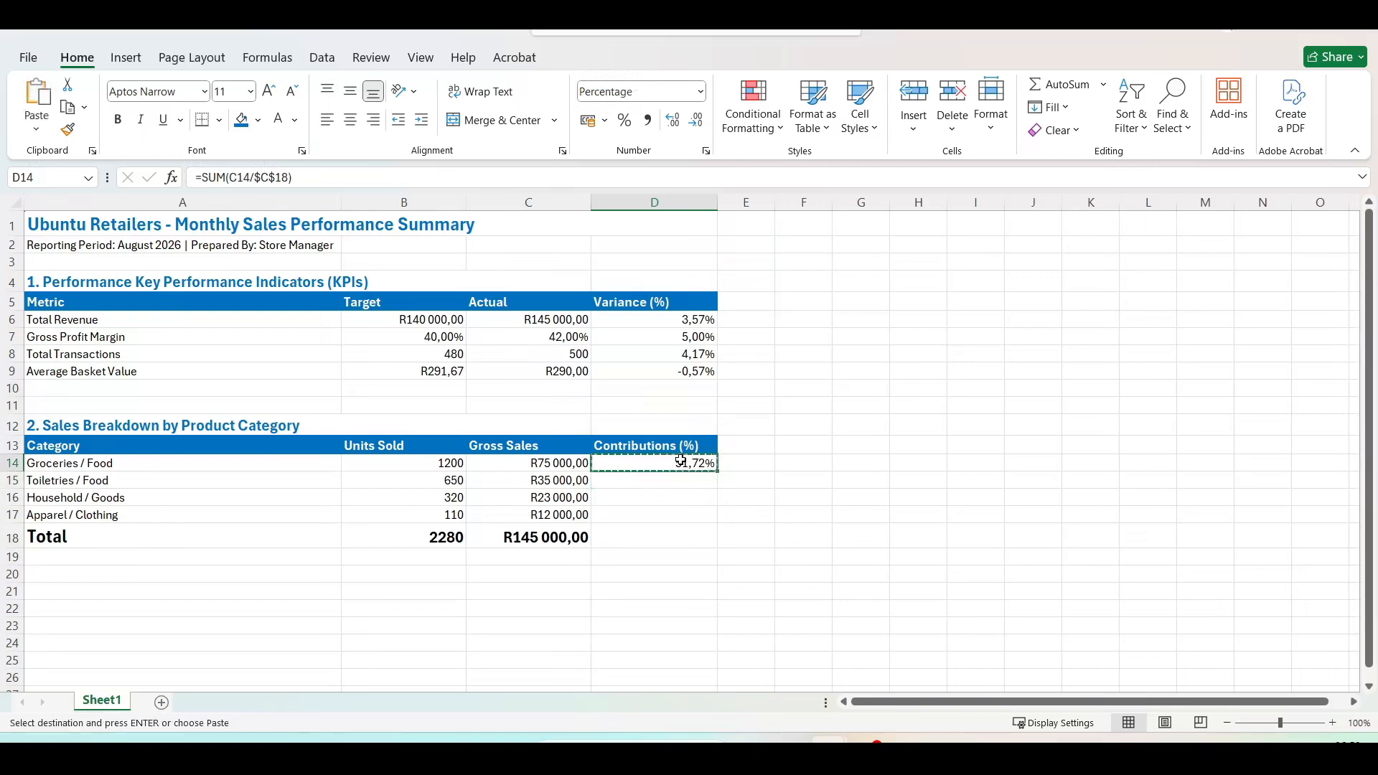
key("shift+Down")
key("shift+Down")
key("shift+Down")
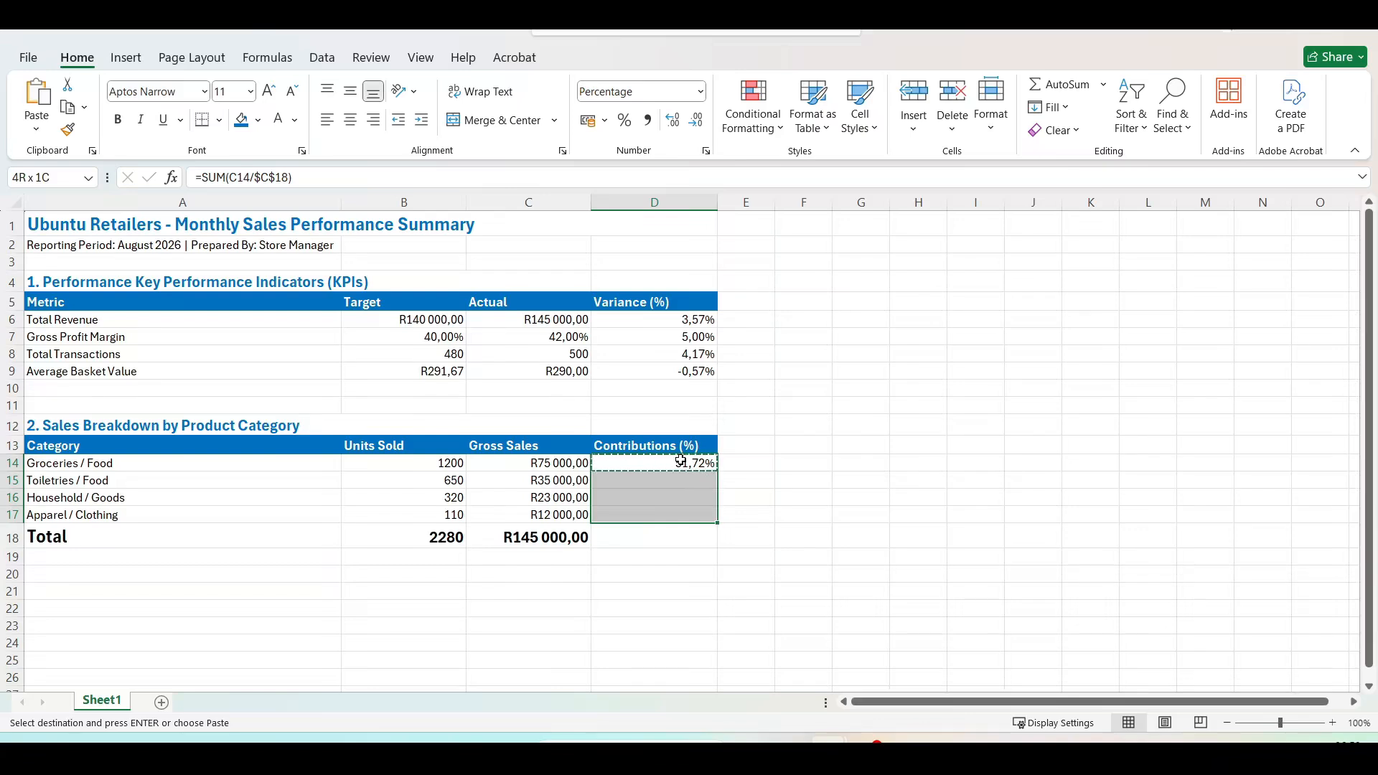
key("ctrl+v")
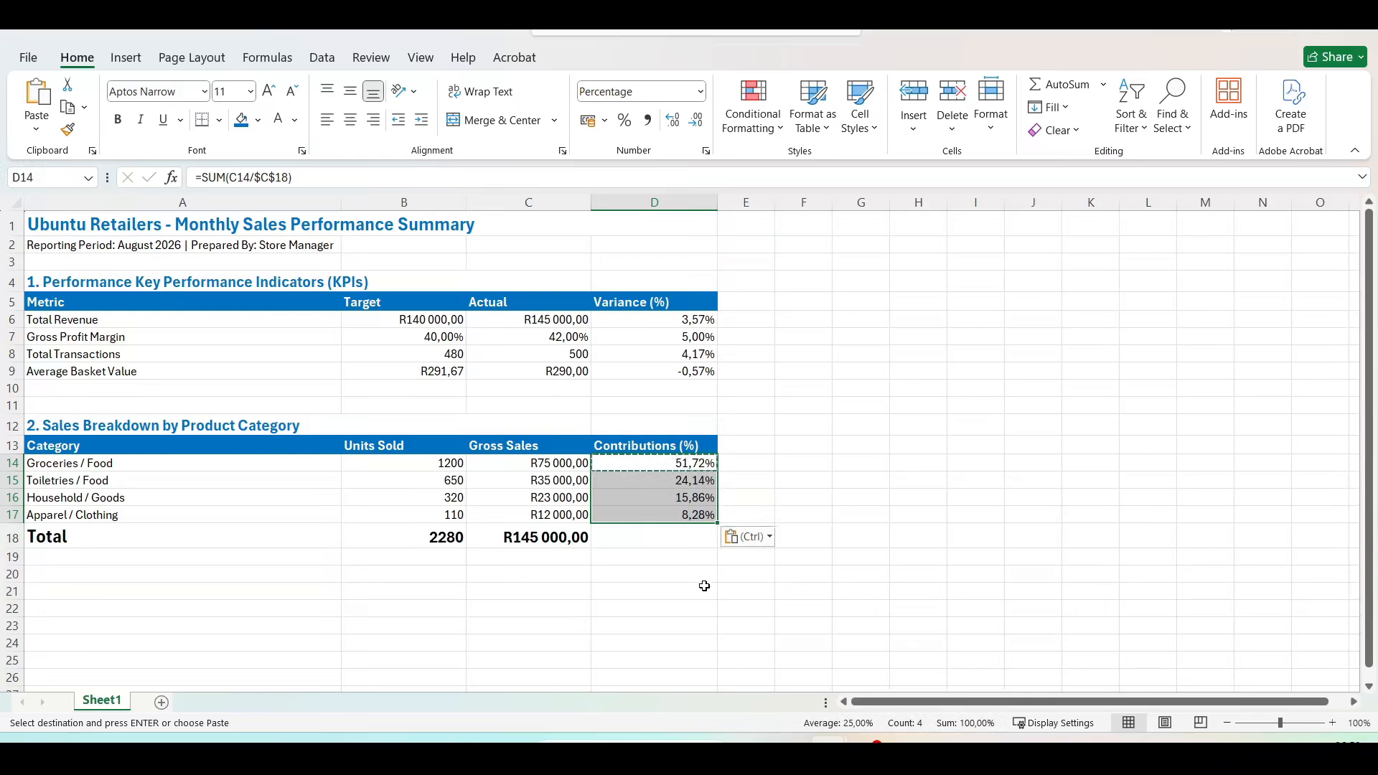
left_click(706, 608)
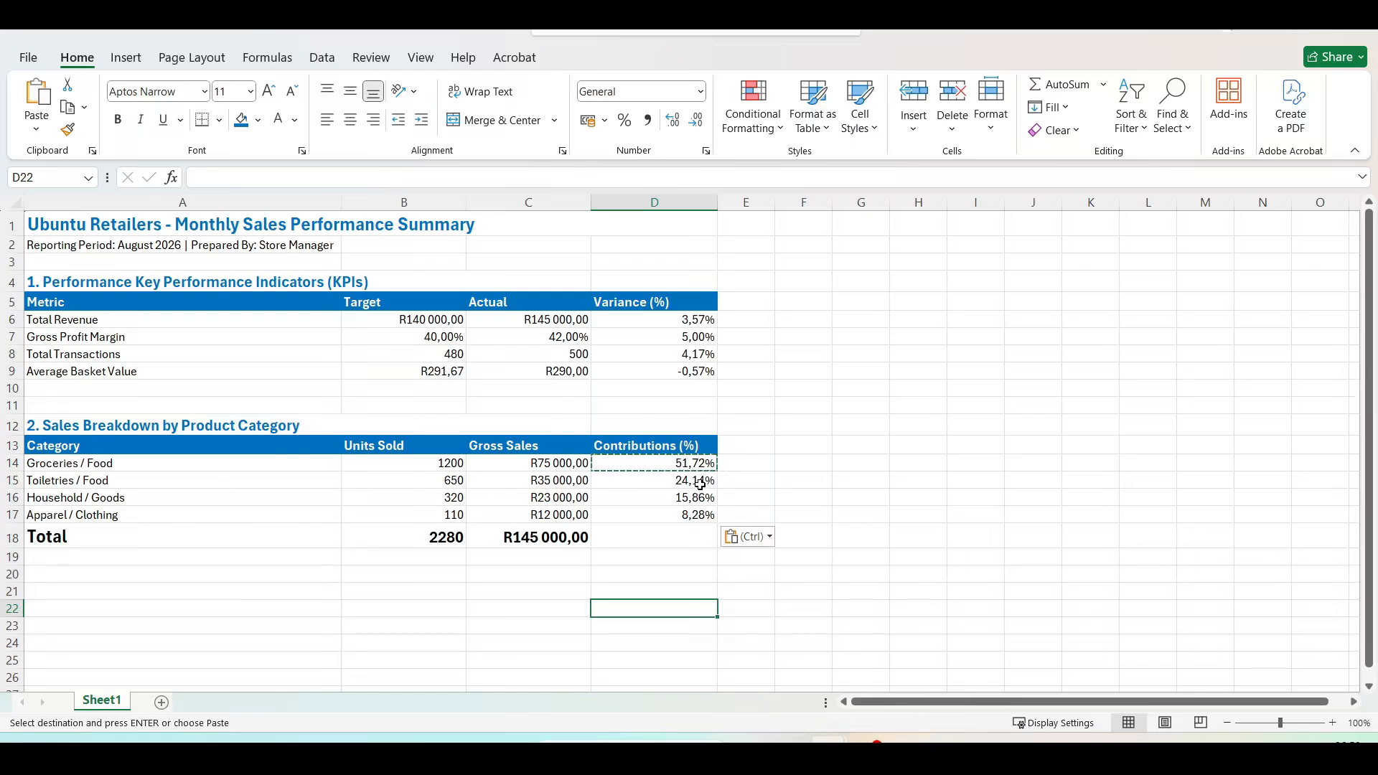
key("Escape")
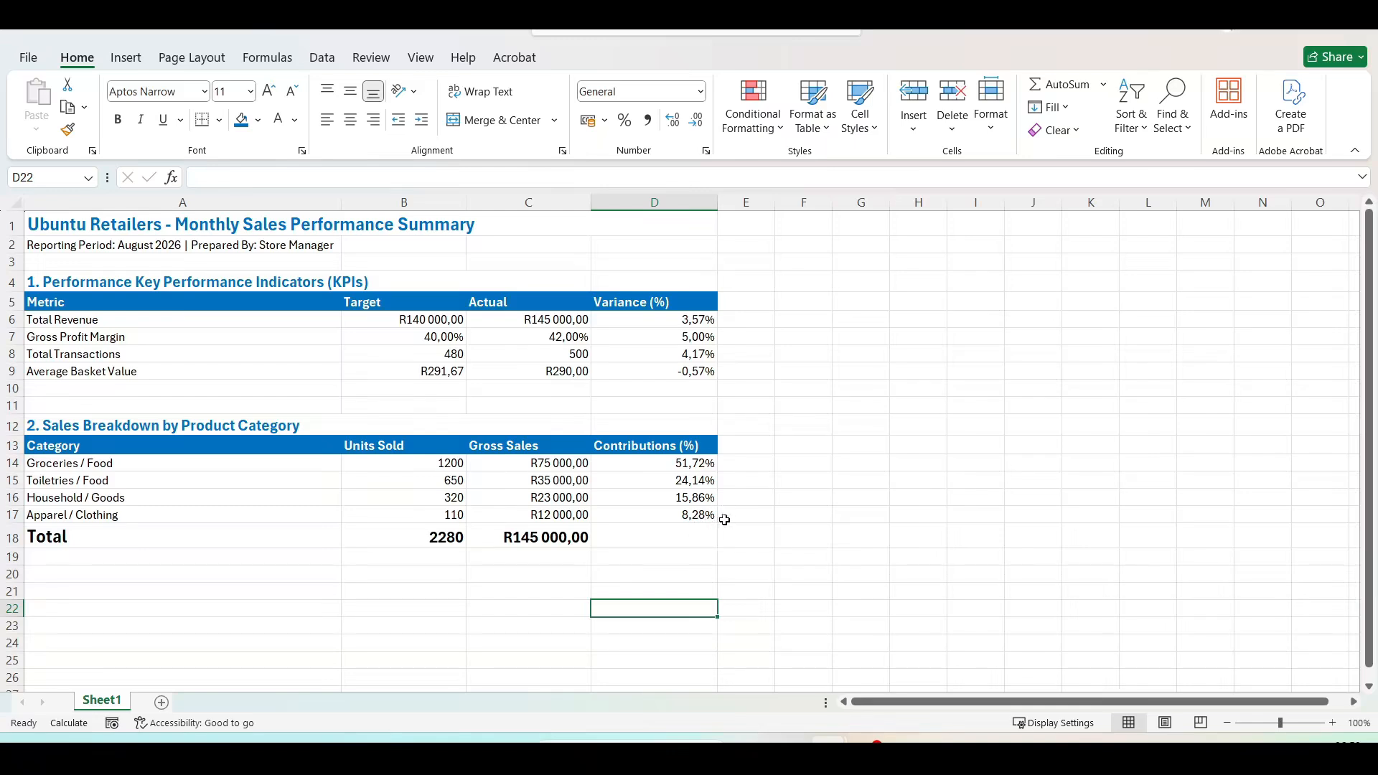
Try to fill the Contributions total in D18 by copying the Gross Sales total from C18, and undo the paste
left_click(554, 535)
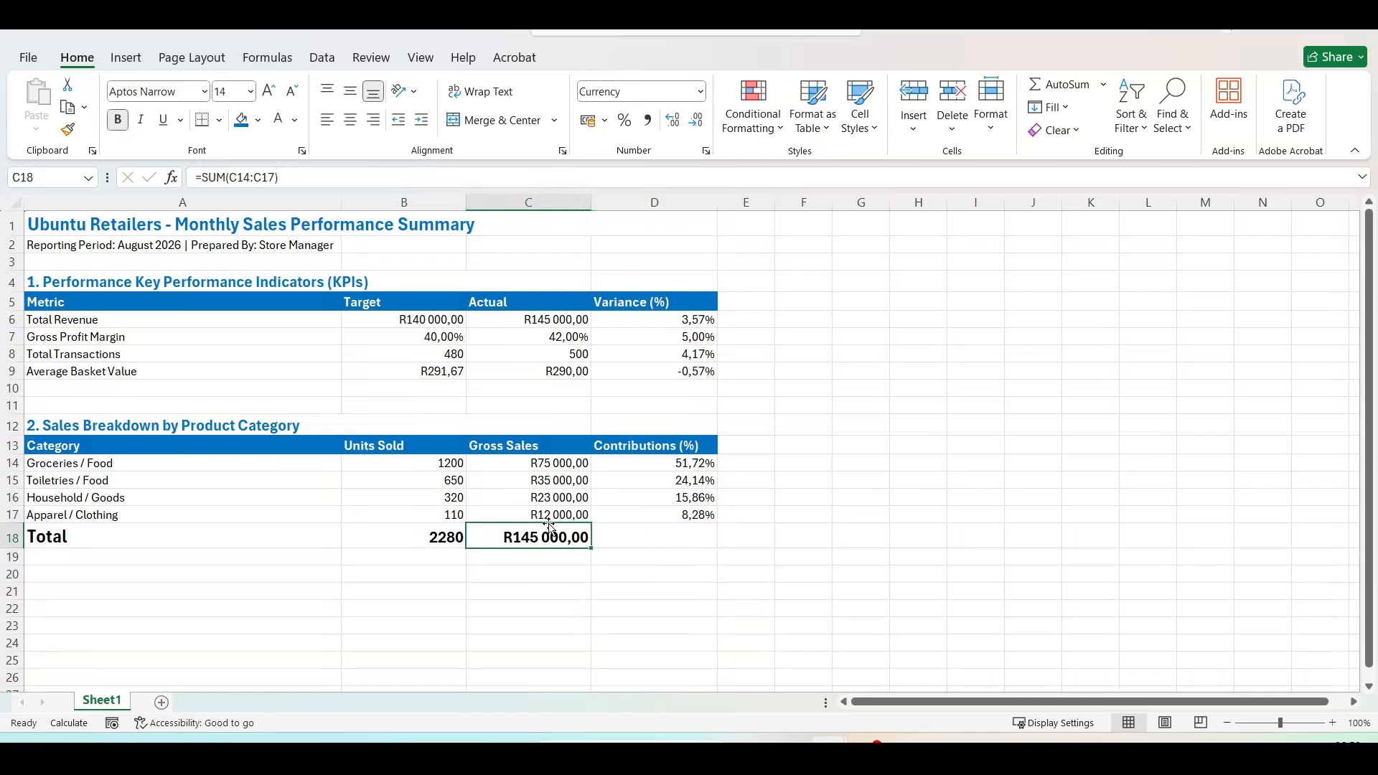
left_click(441, 533)
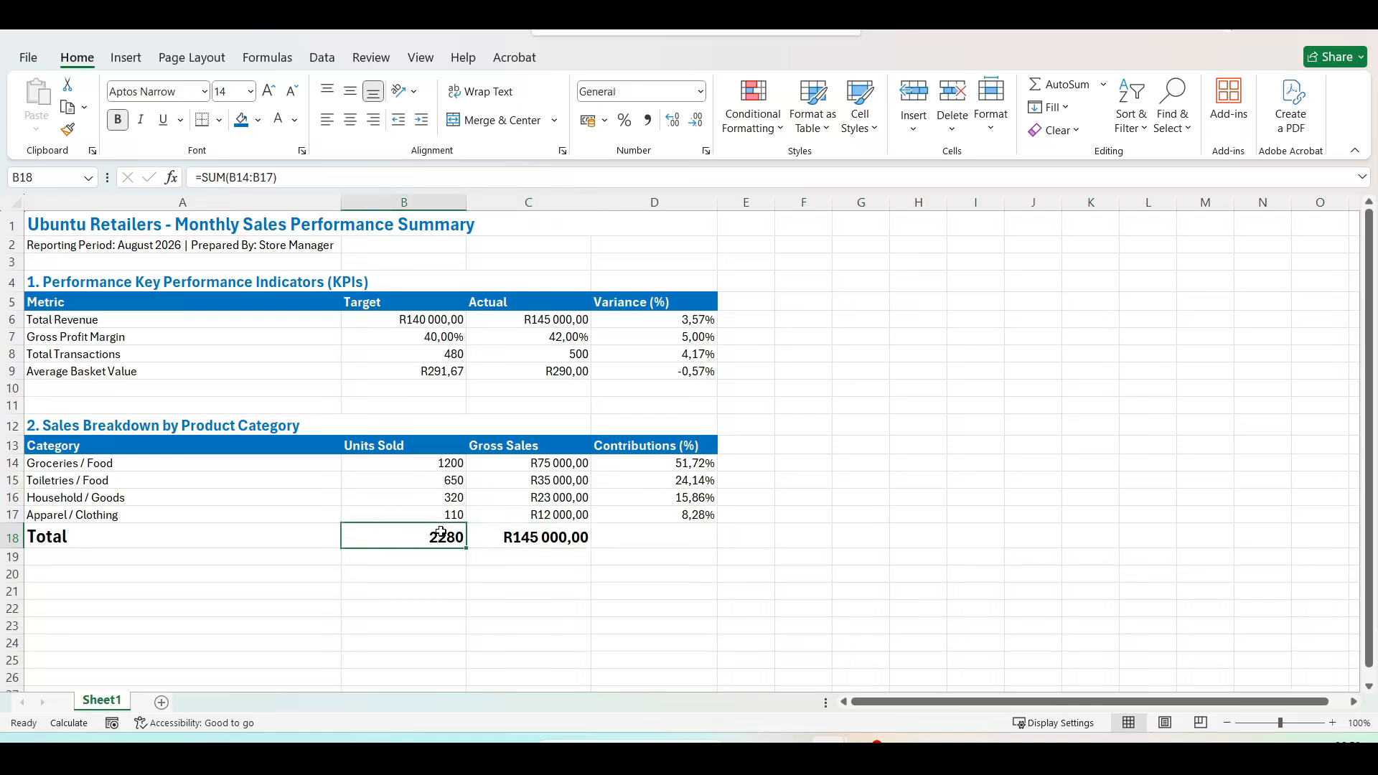
left_click(555, 539)
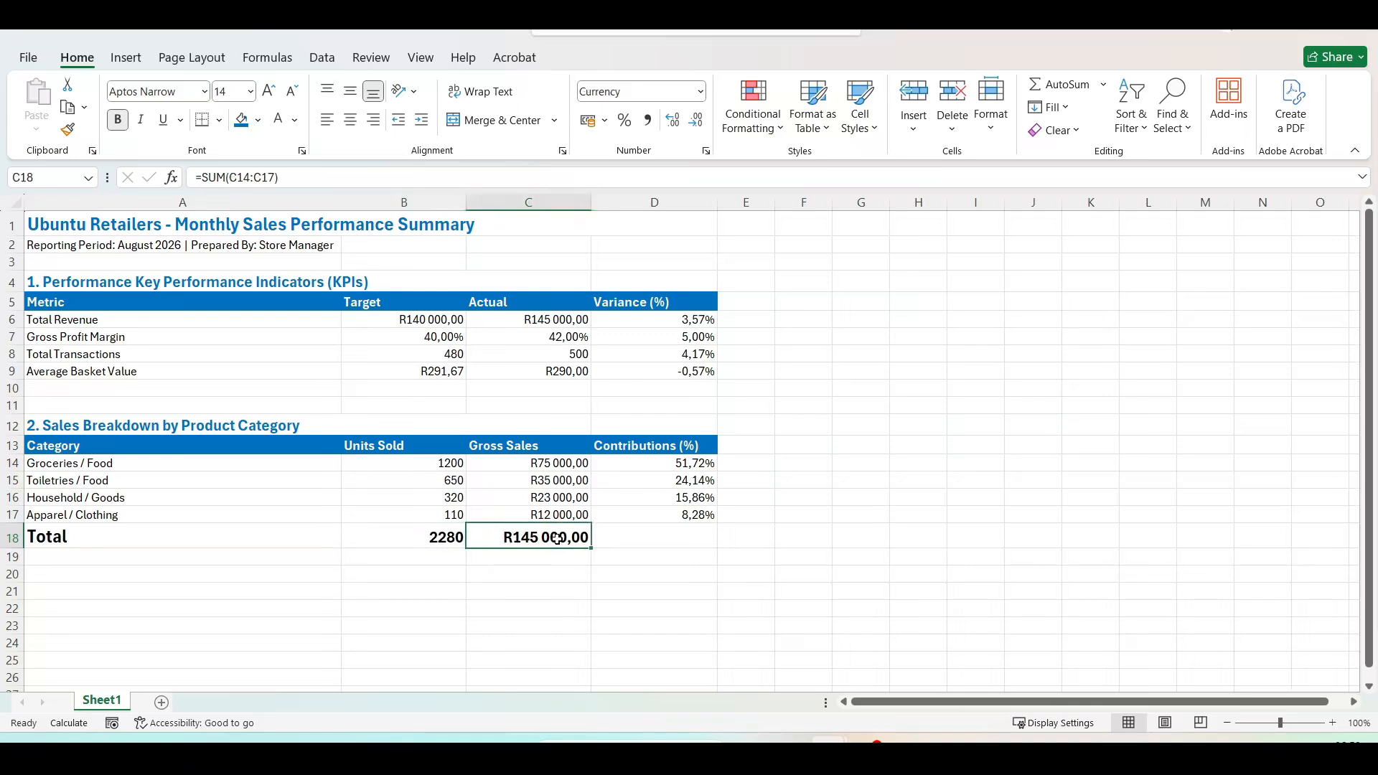
key("ctrl+c")
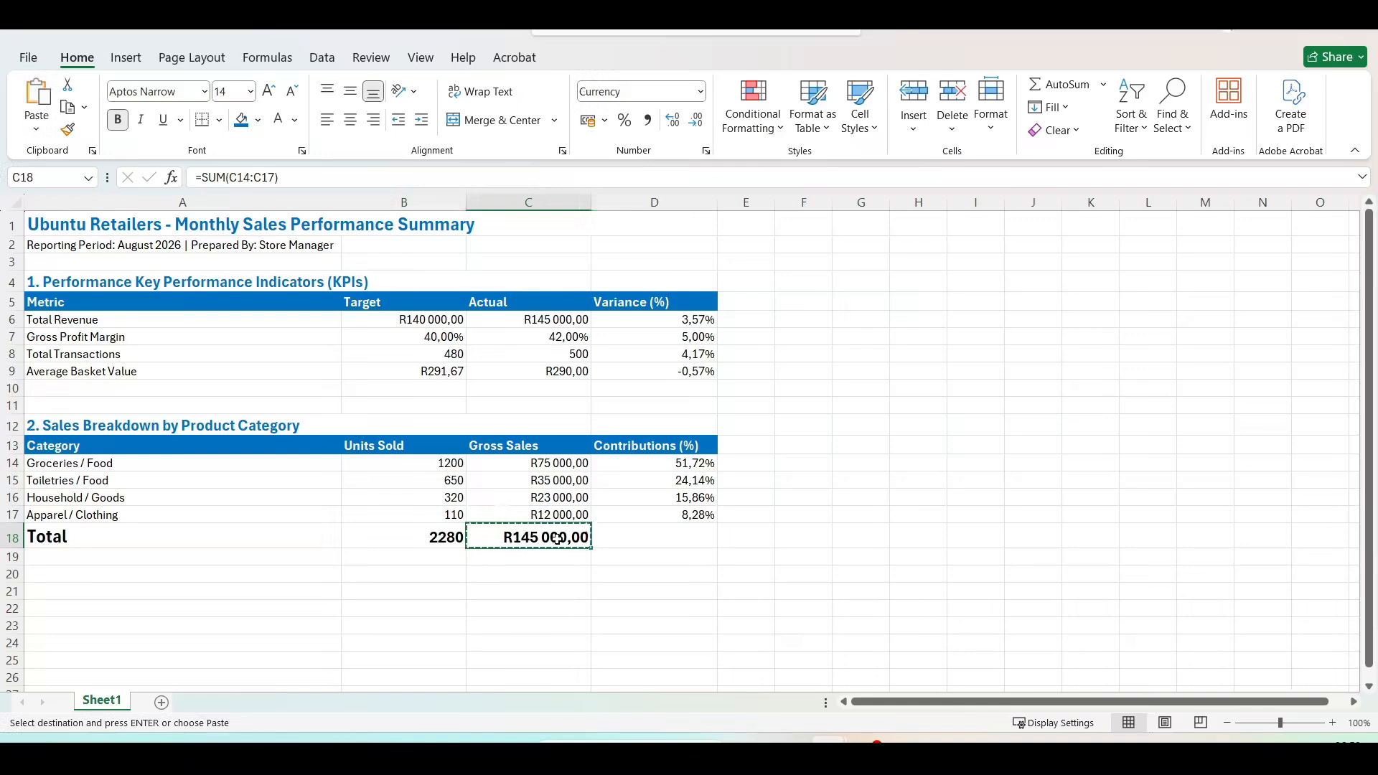
key("shift+Right")
key("ctrl+v")
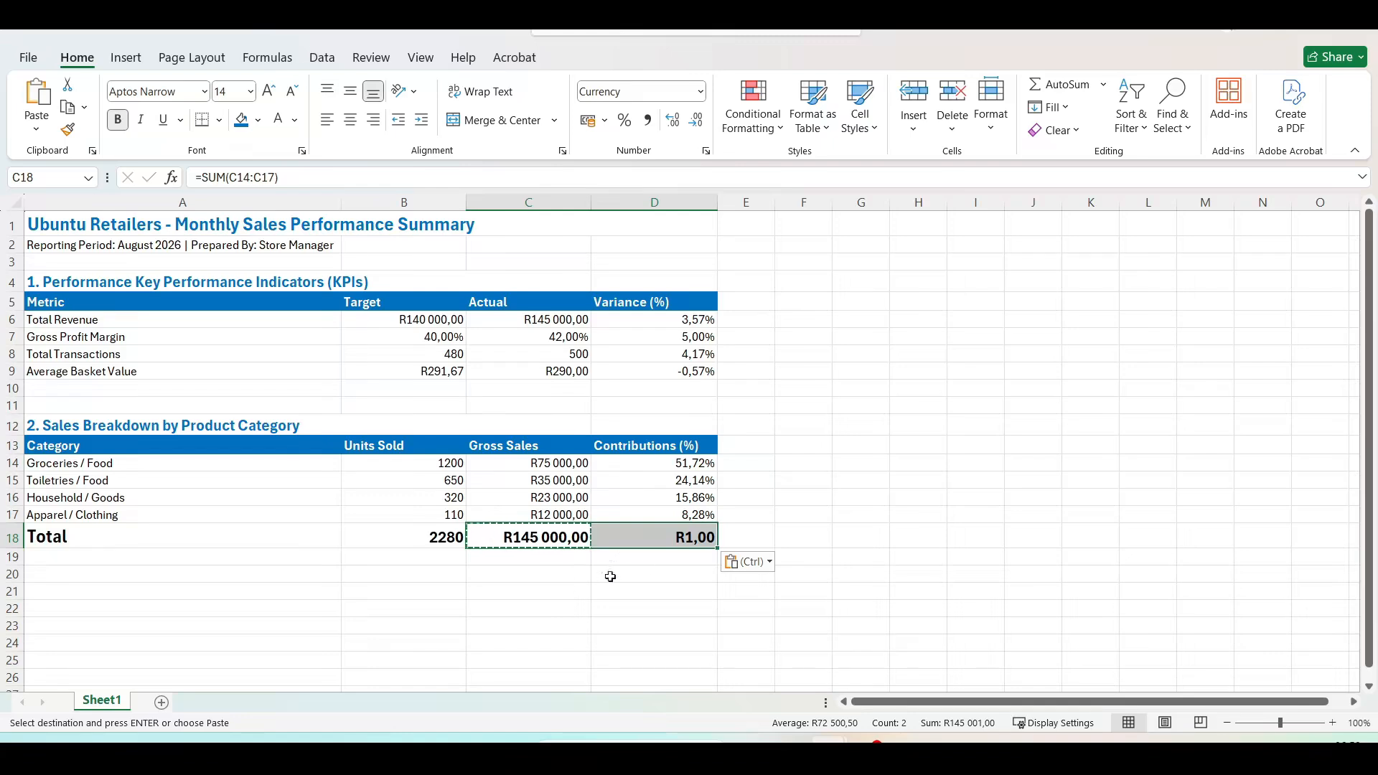
left_click(650, 573)
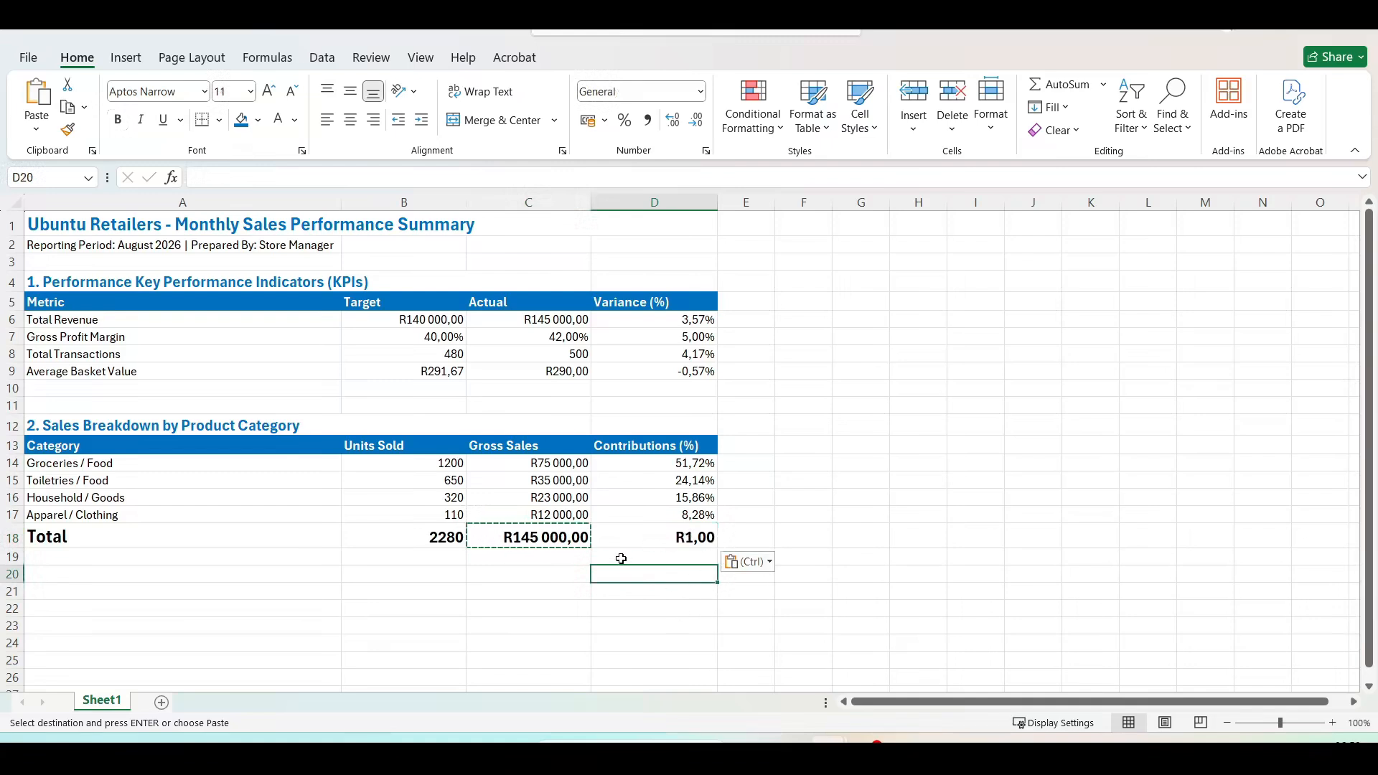
key("Escape")
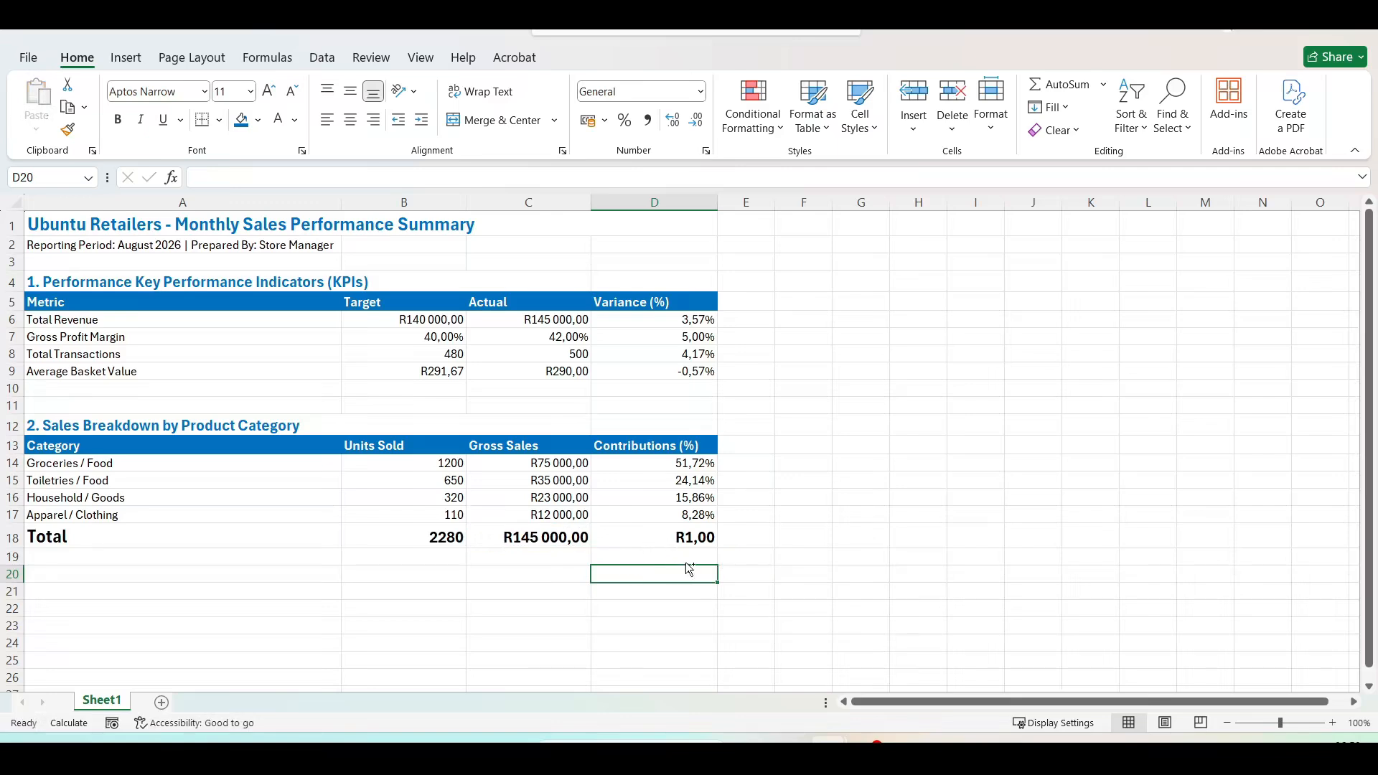
key("ctrl+z")
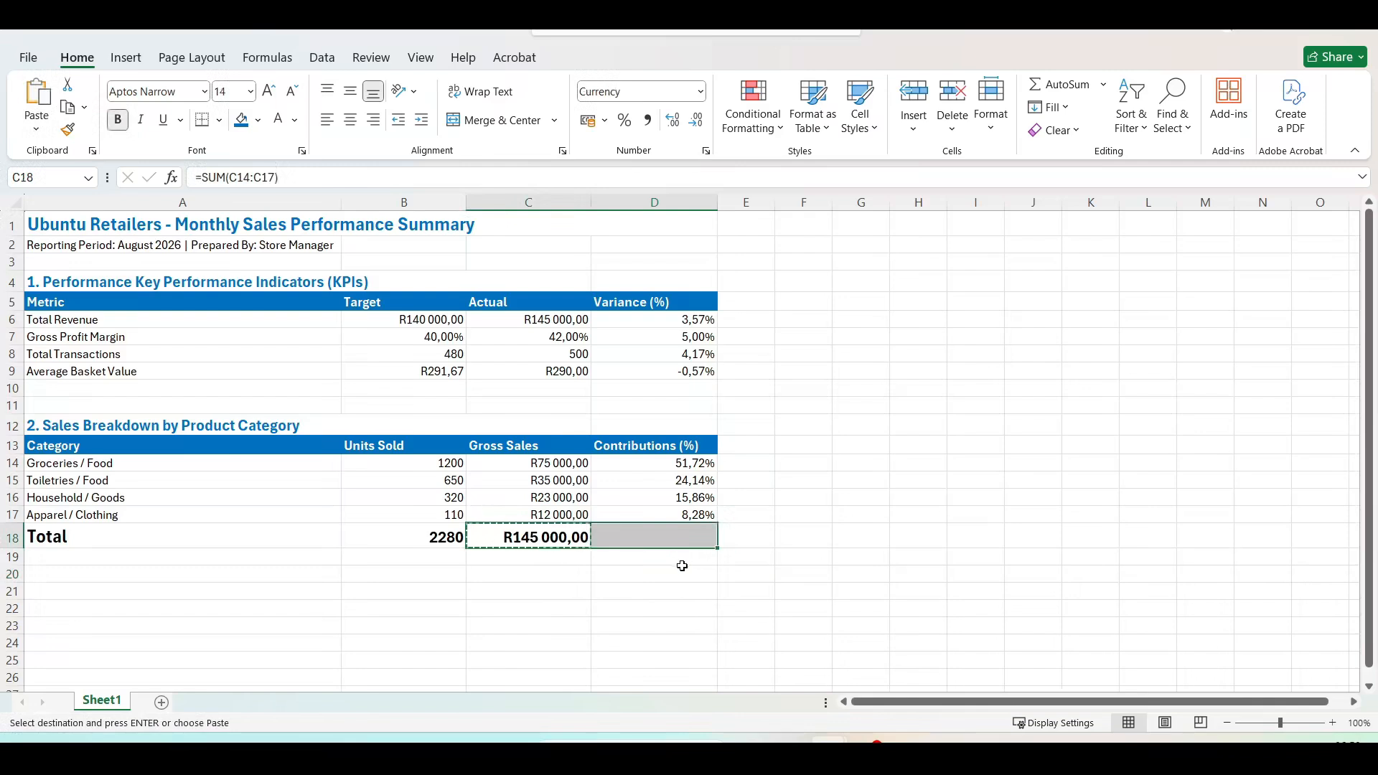
key("Escape")
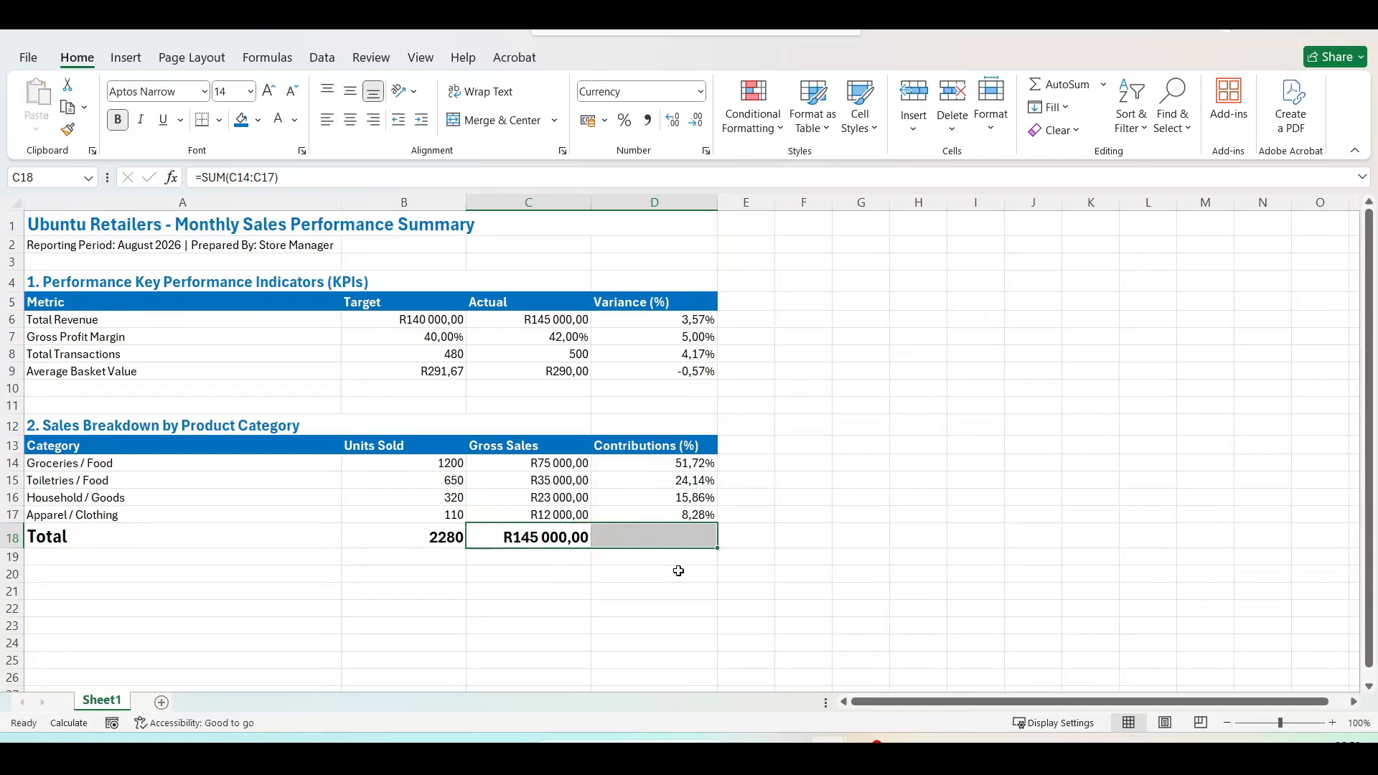
Enter the formula =SUM(D14:D17) in D18 to total the Contributions (%) column
left_click(675, 571)
left_click(684, 535)
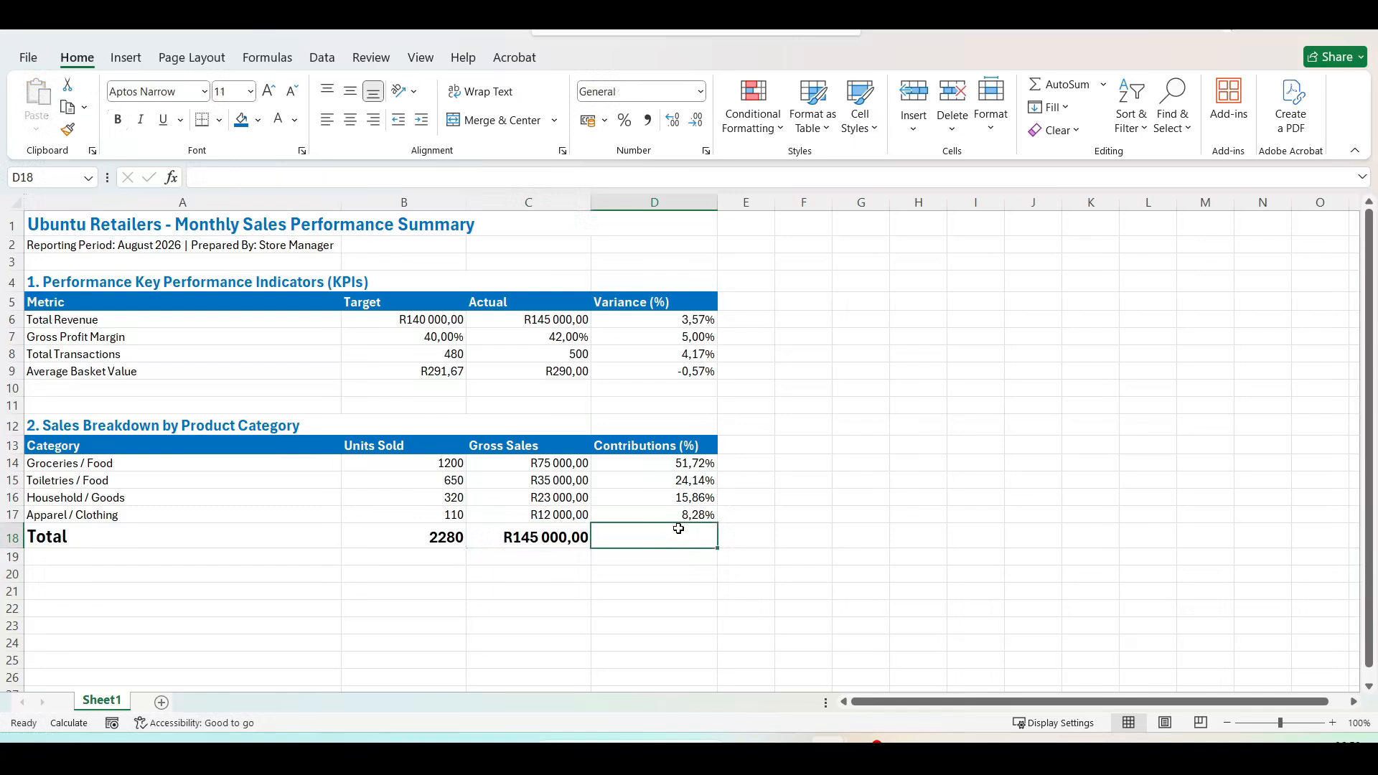
type("=")
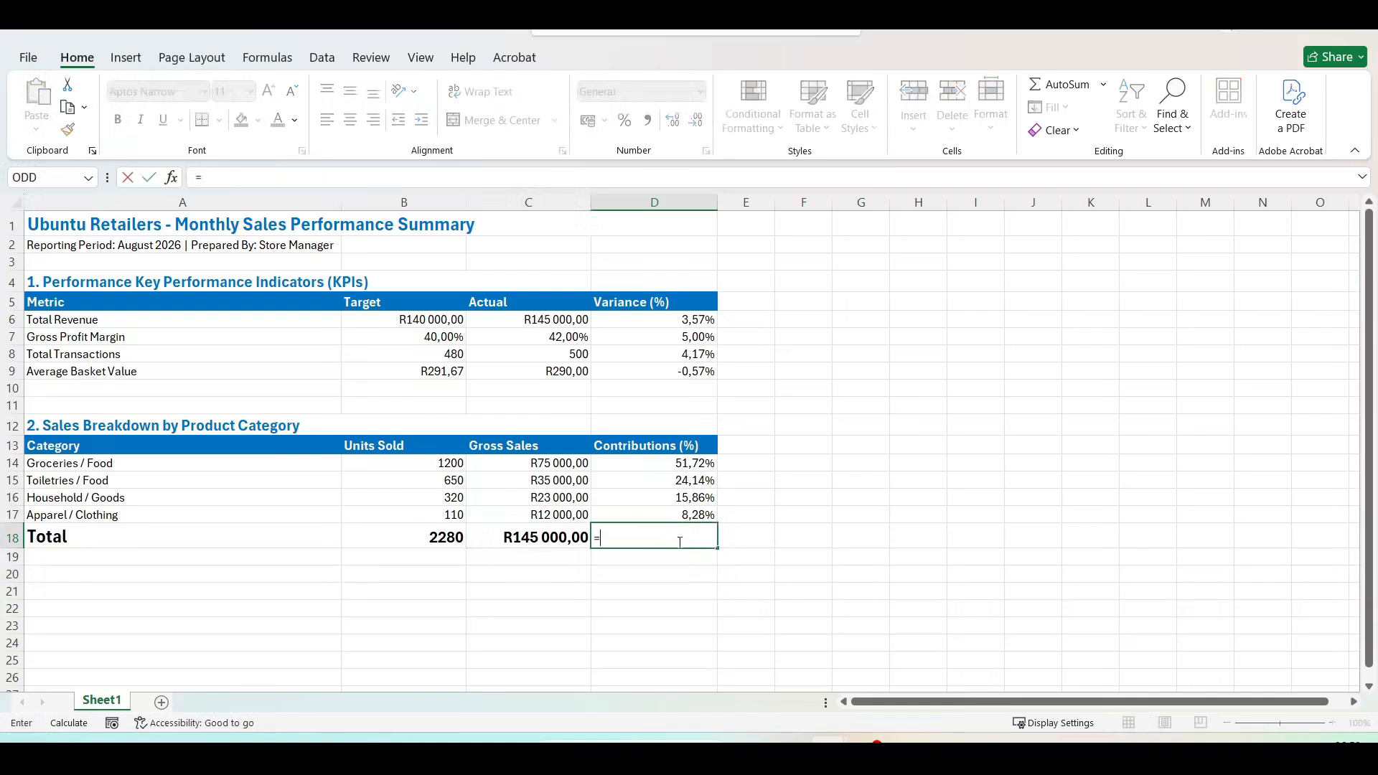
type("sum")
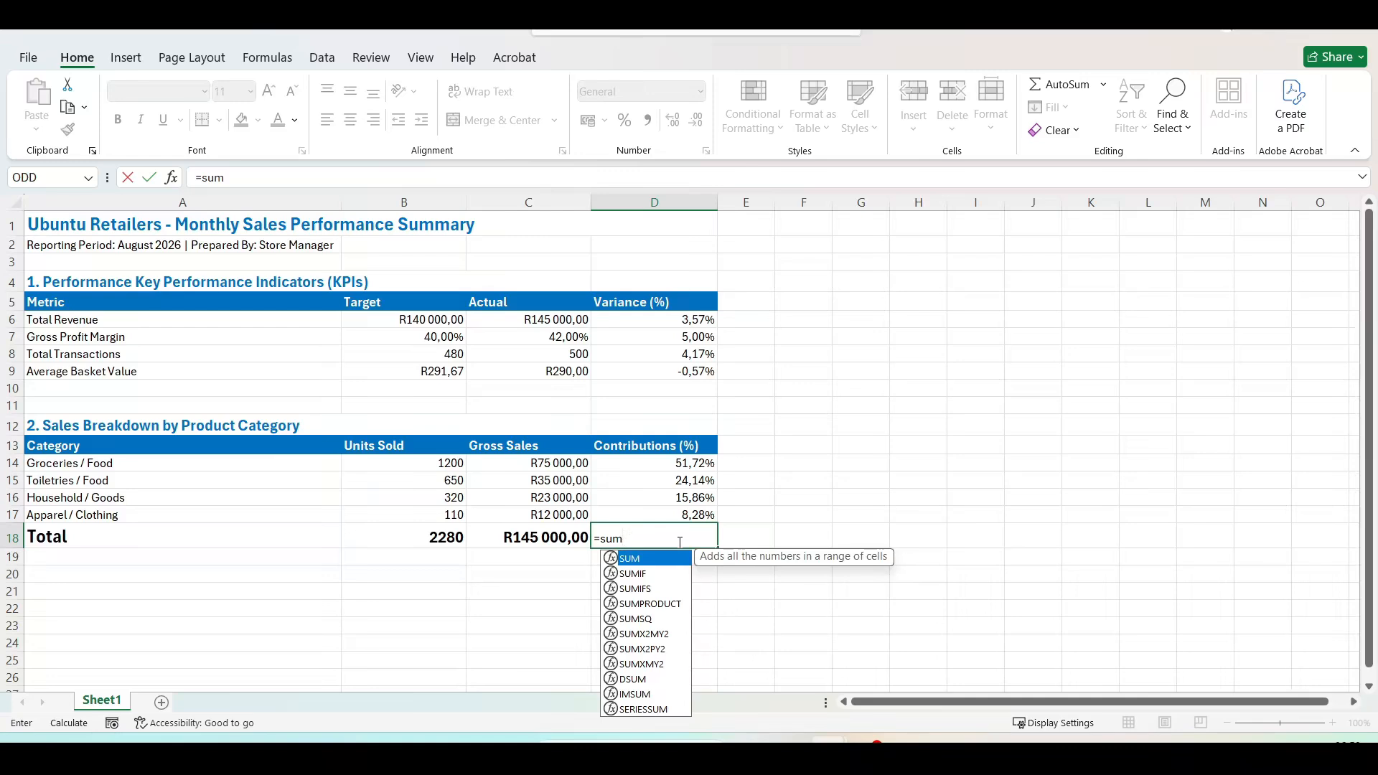
type("(")
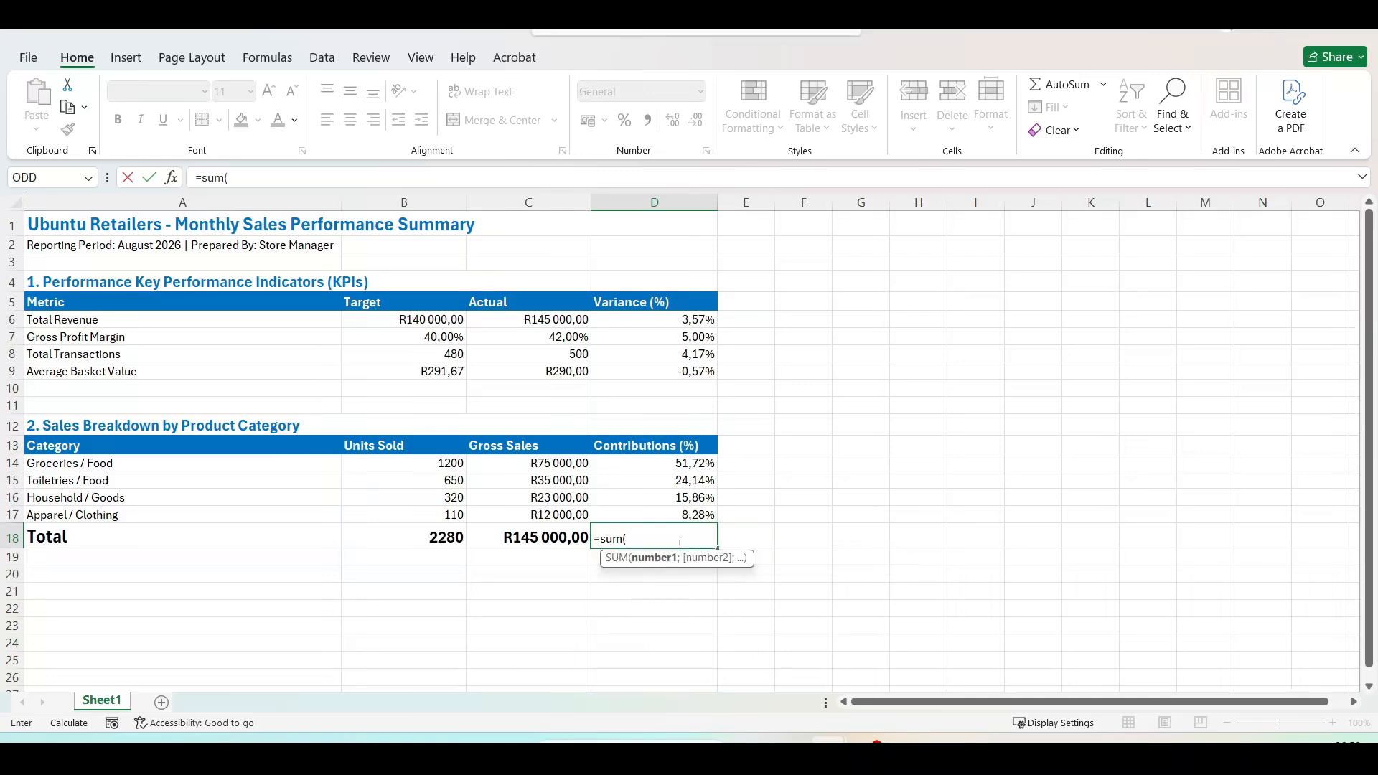
type("d14")
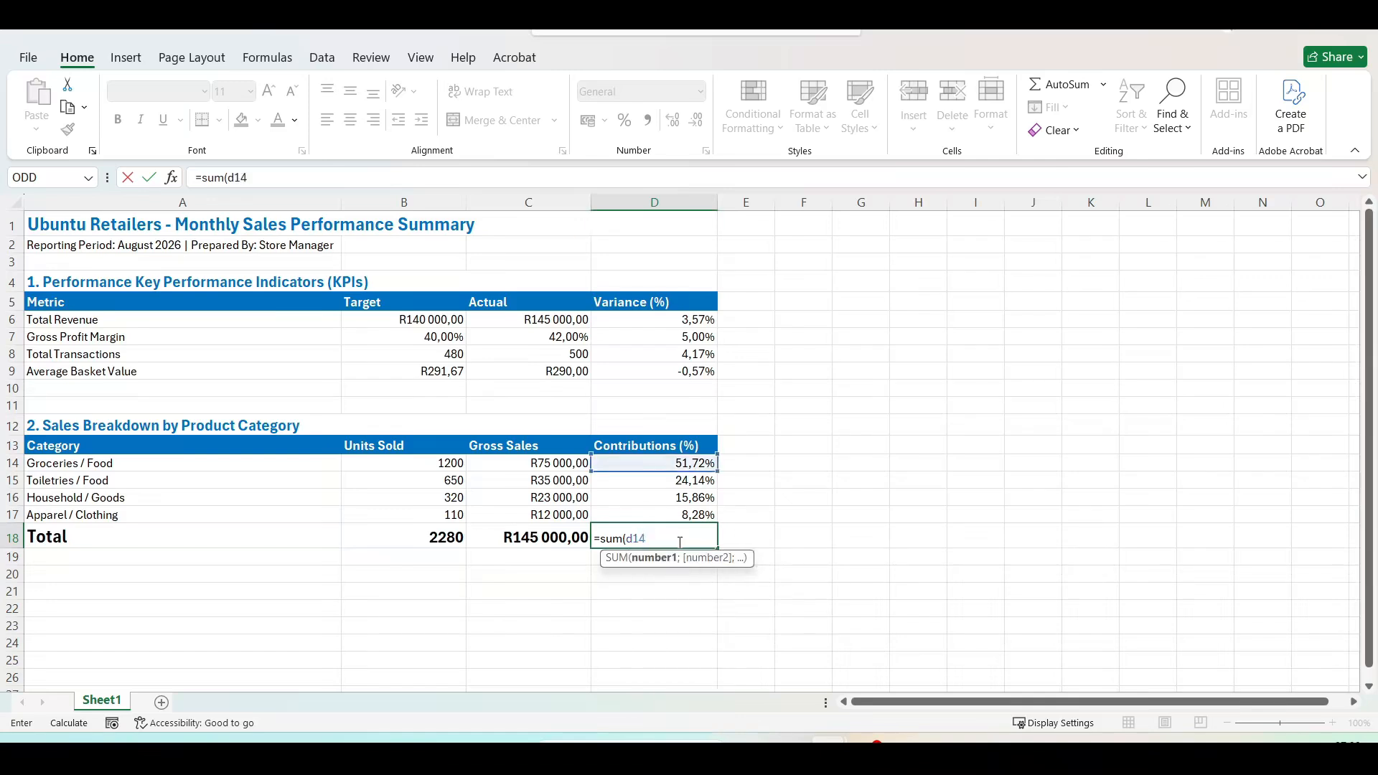
type(":d")
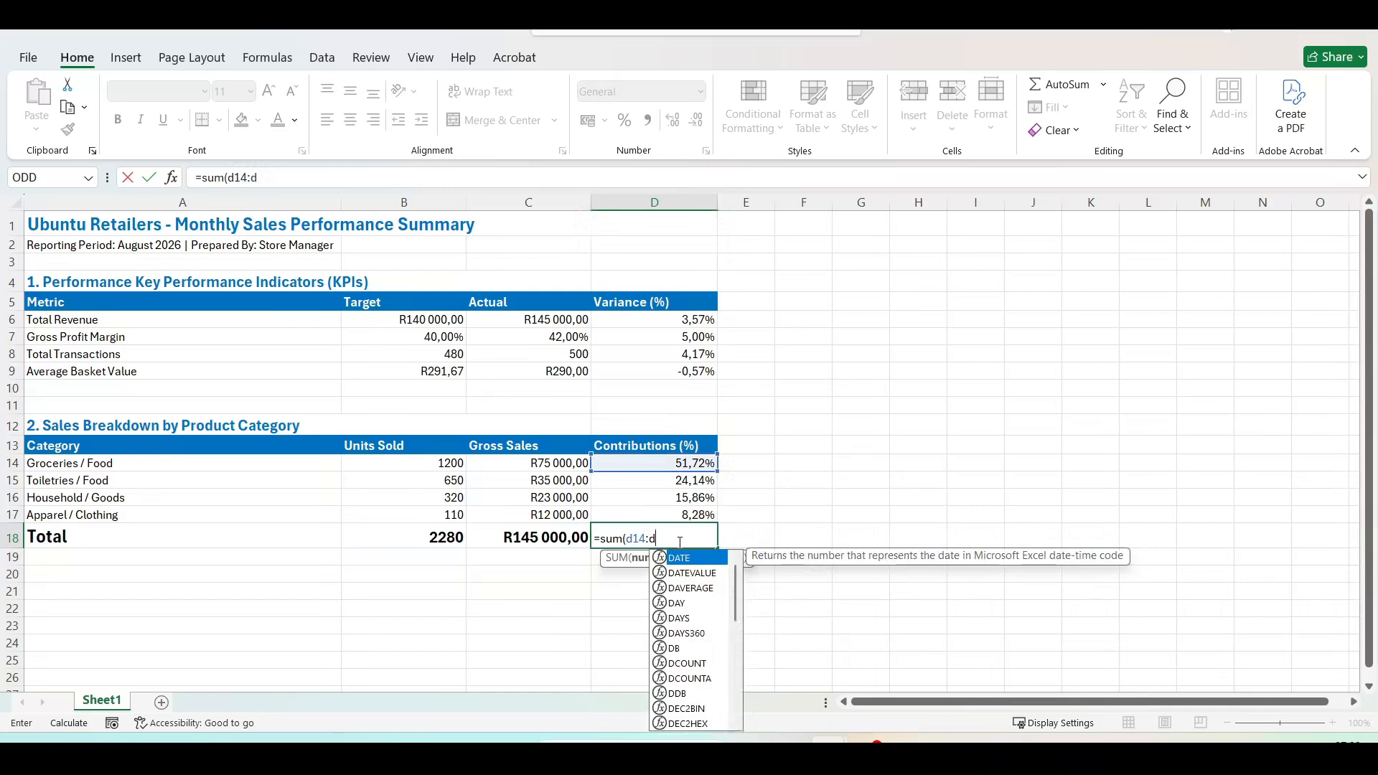
type("17)")
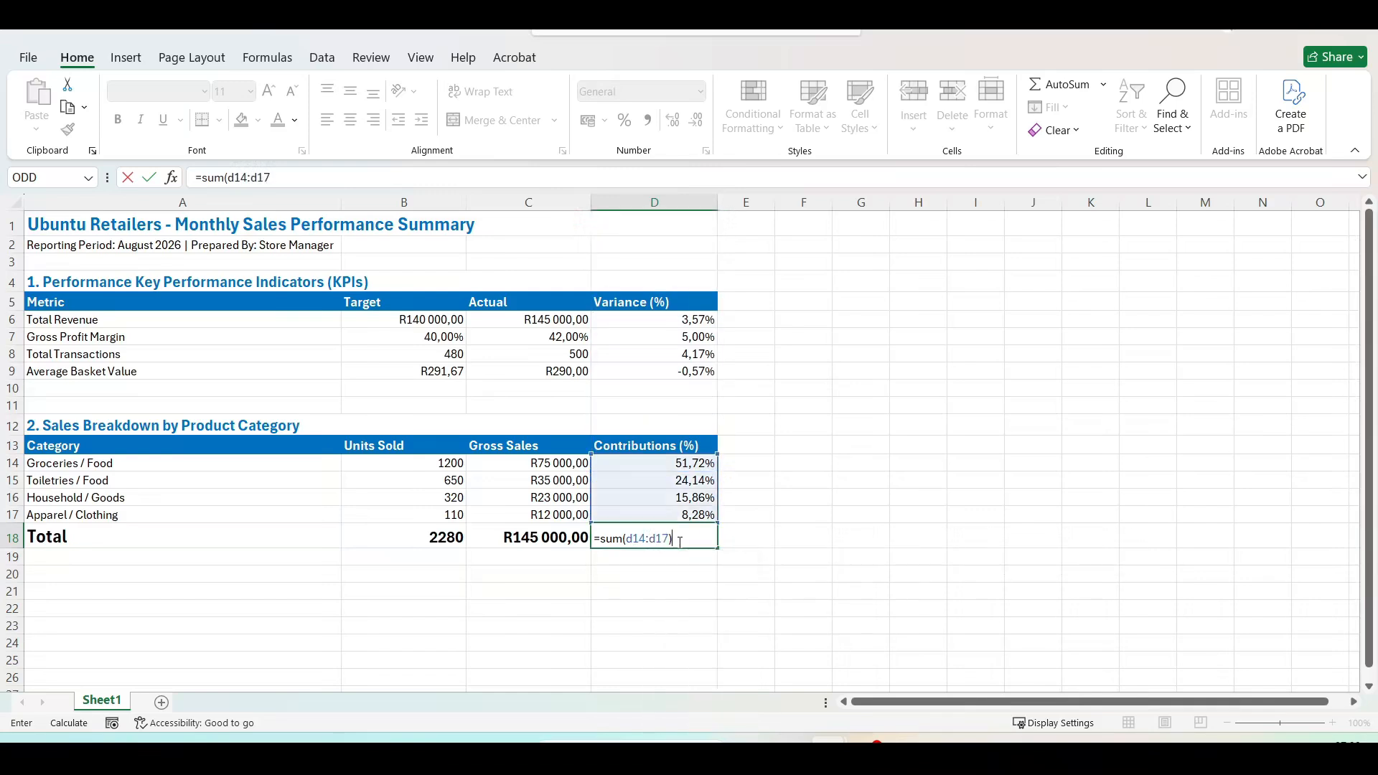
key("Return")
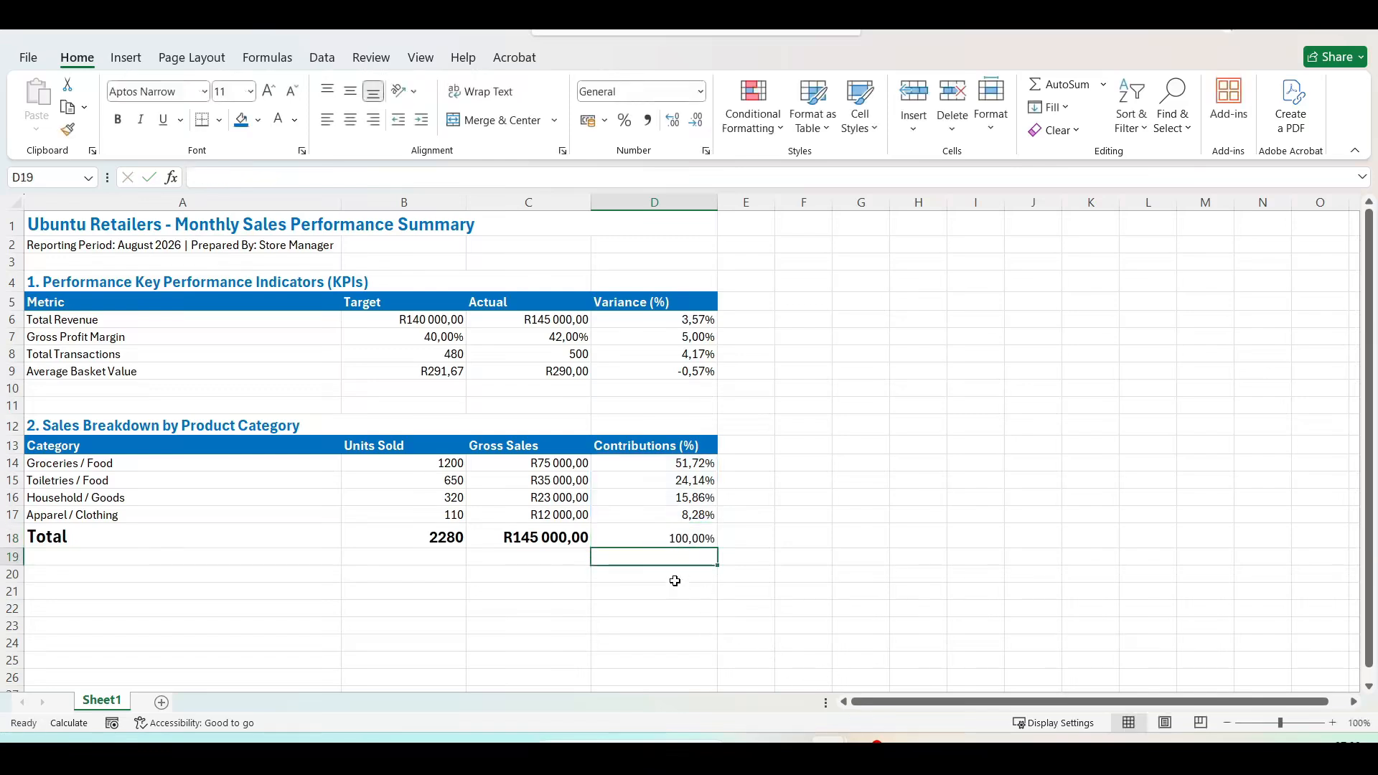
Make the Contributions total in D18 bold and set its font size to 12
left_click(688, 539)
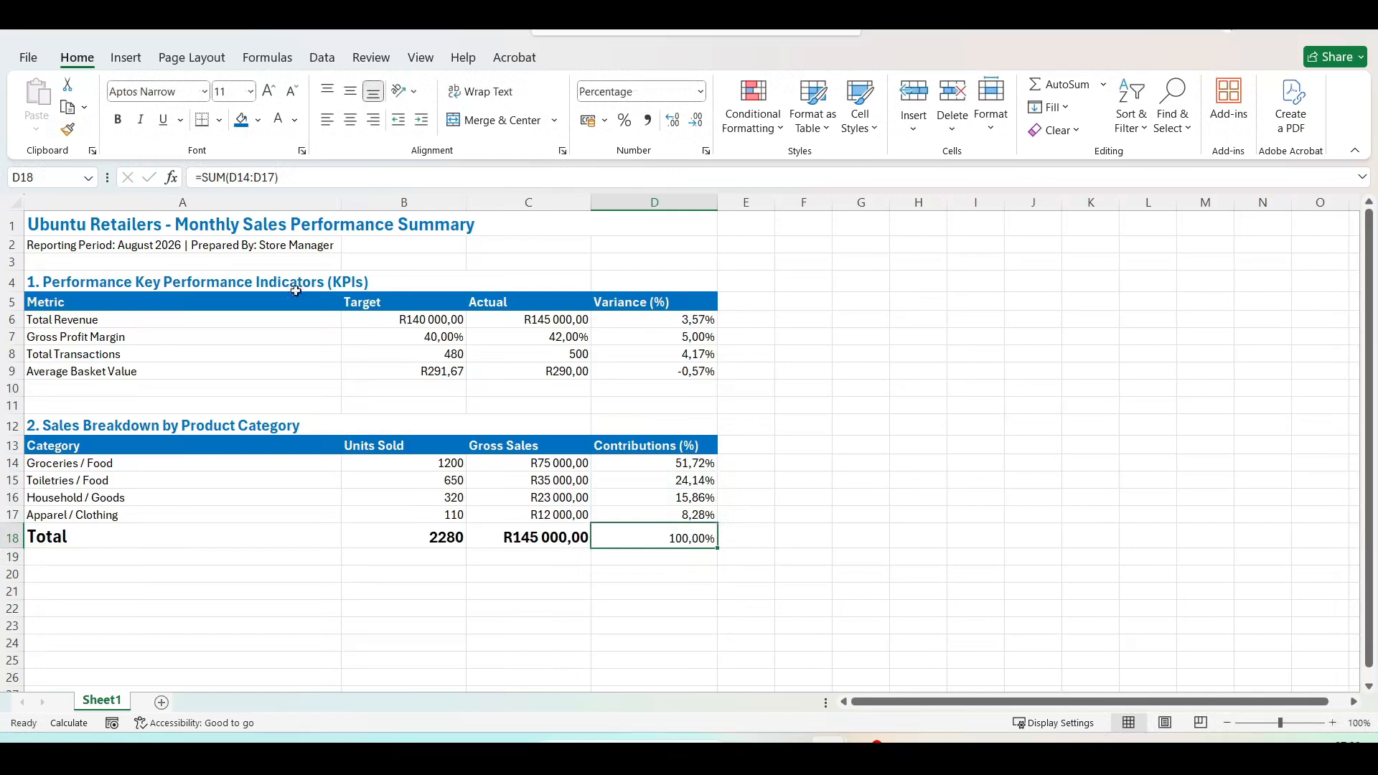
left_click(123, 126)
left_click(250, 92)
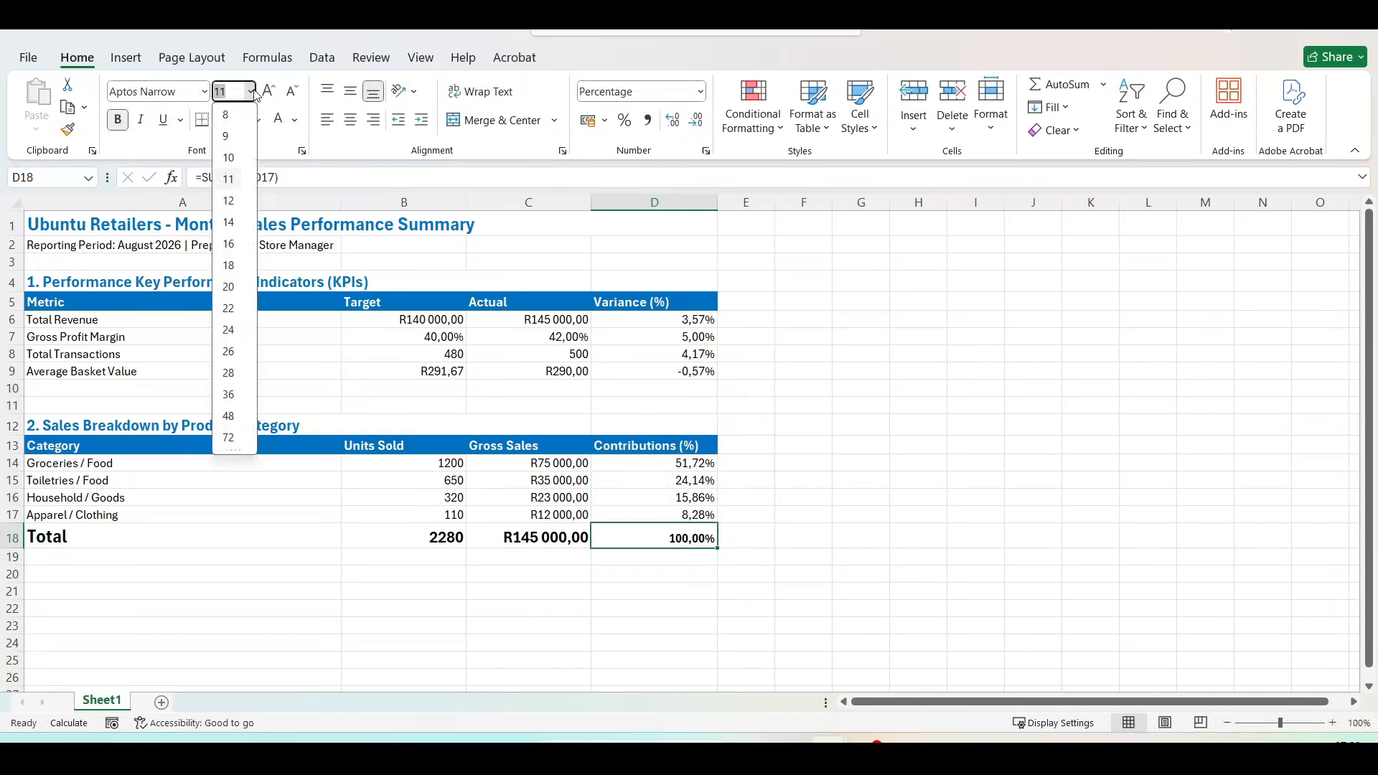
left_click(229, 201)
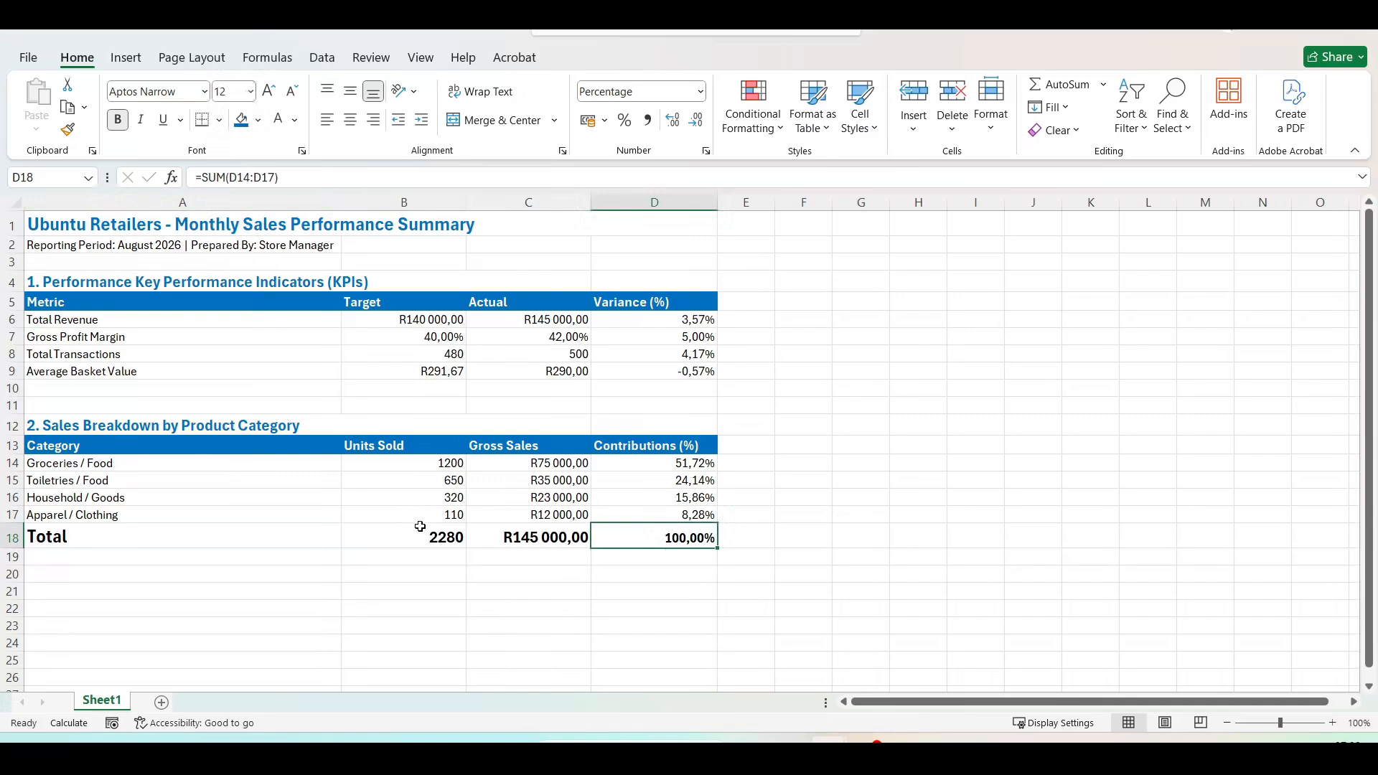
Set the font size of the Units Sold and Gross Sales totals in B18:C18 to 12
left_click_drag(422, 535, 529, 535)
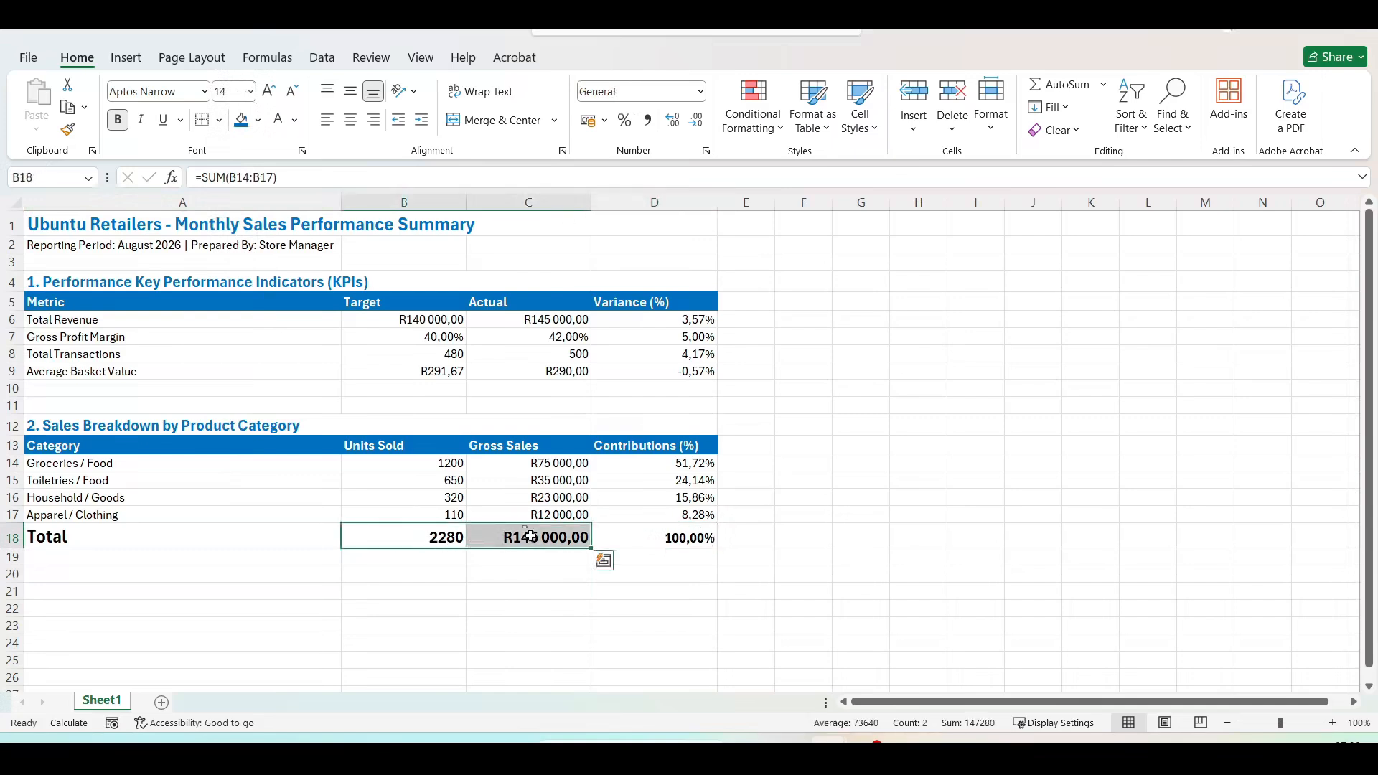
left_click(250, 91)
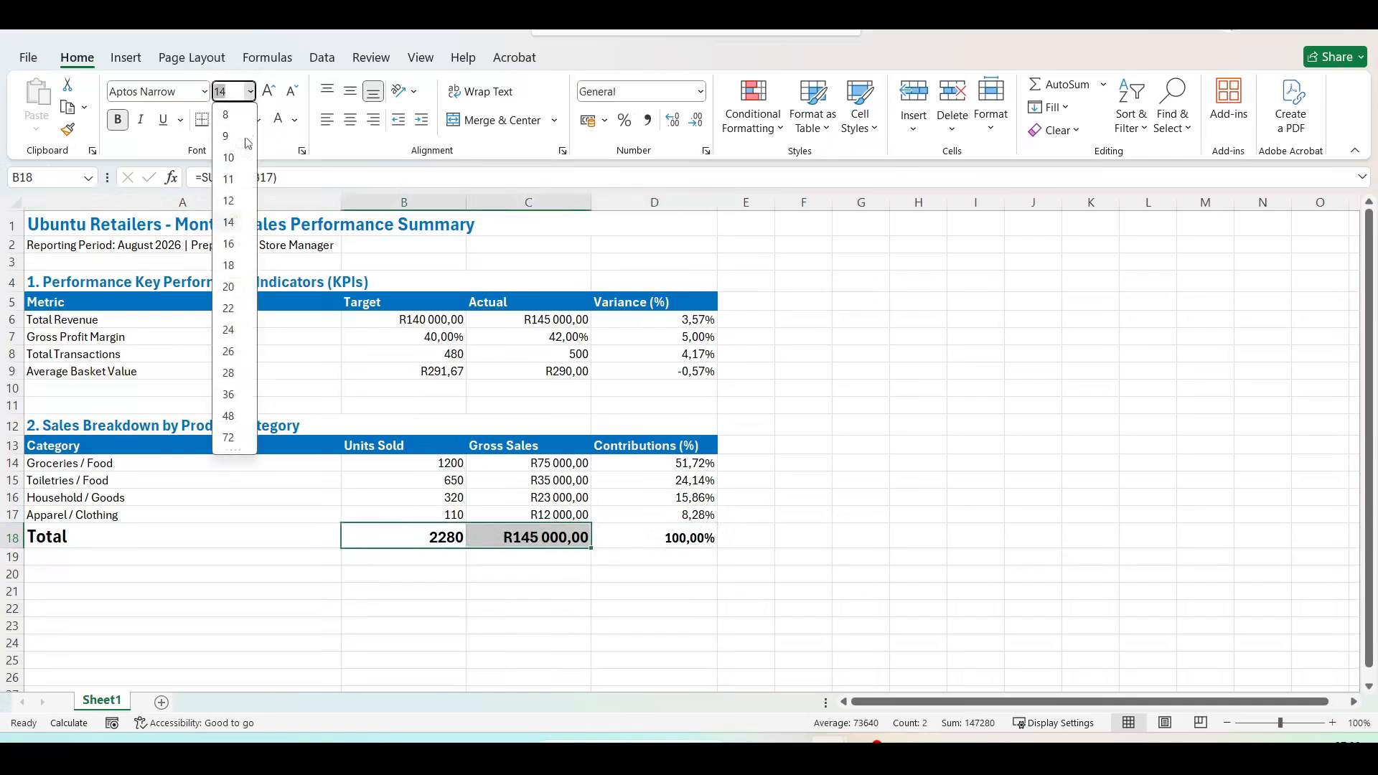
left_click(229, 201)
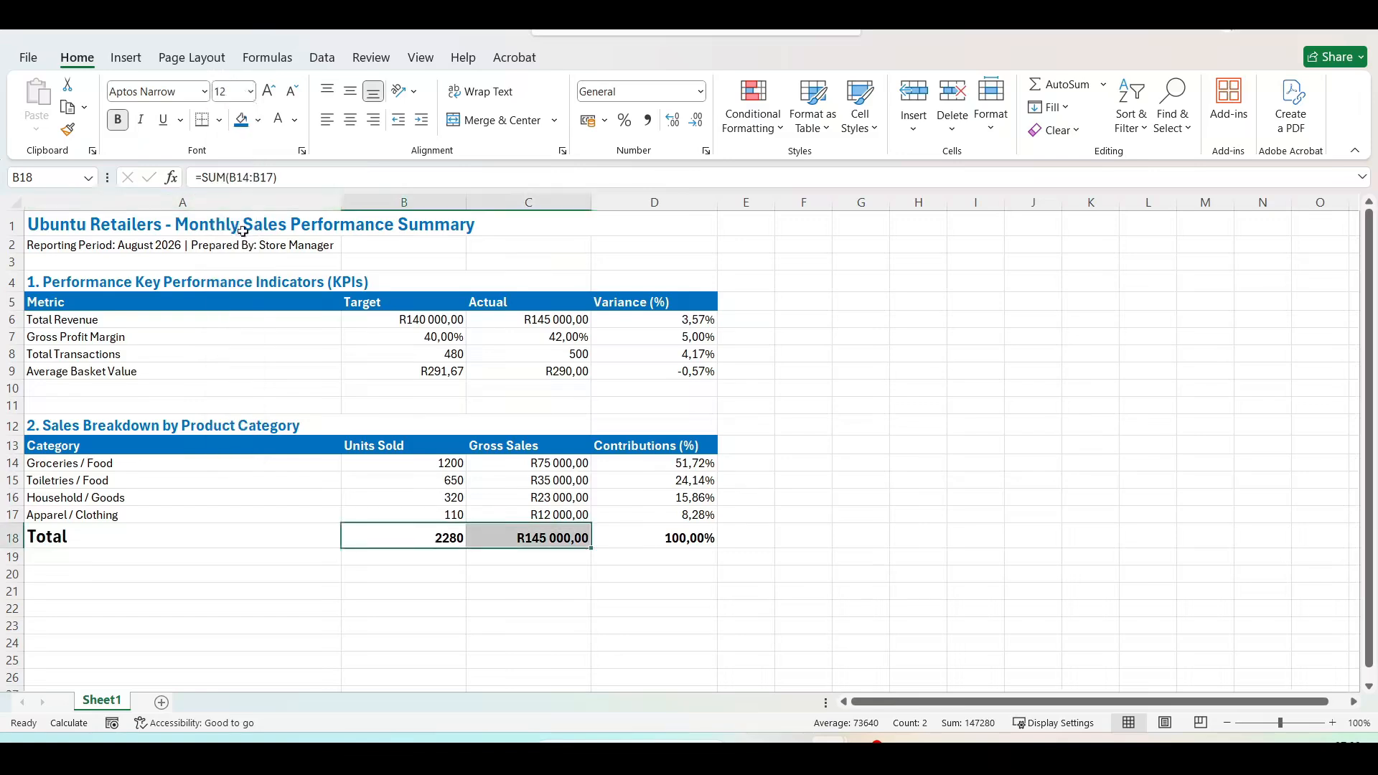
left_click(658, 640)
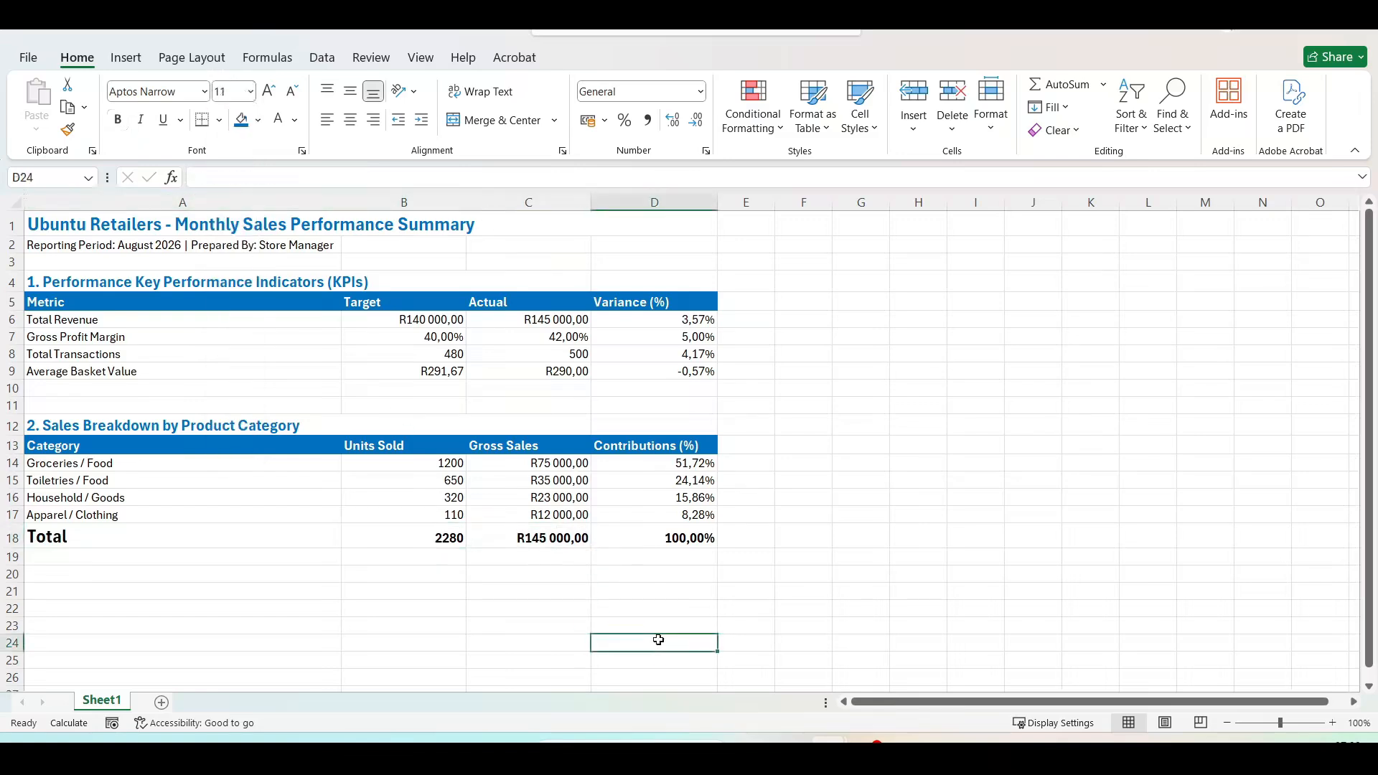